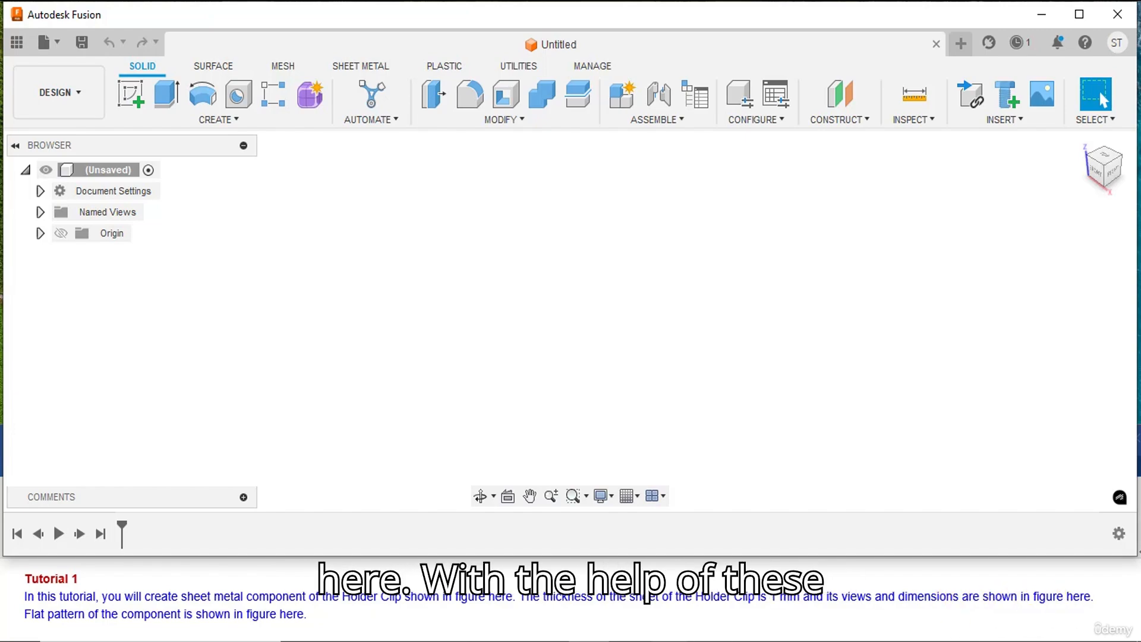
# Examine the reference figures showing the Holder Clip's dimensioned views and flat pattern
pyautogui.click(713, 641)
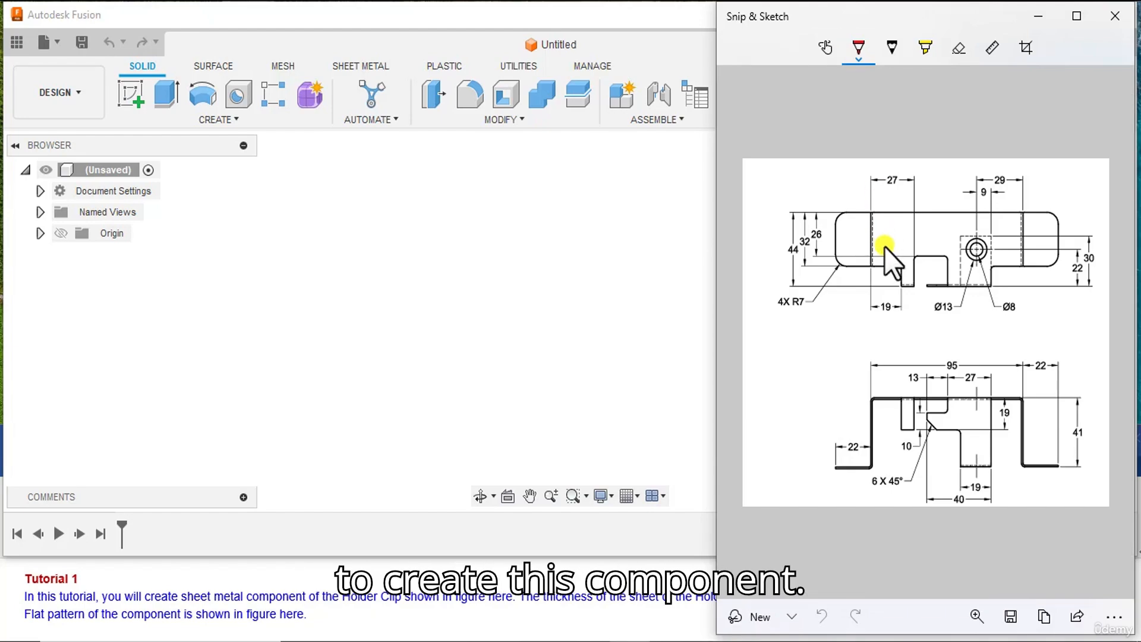
pyautogui.click(648, 618)
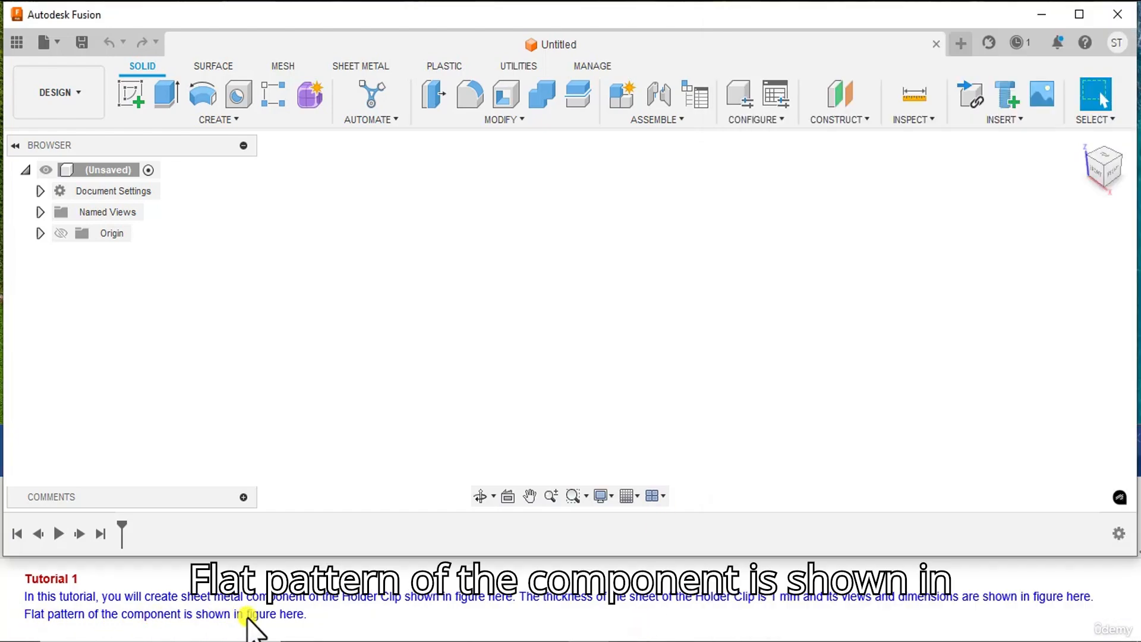
pyautogui.click(634, 640)
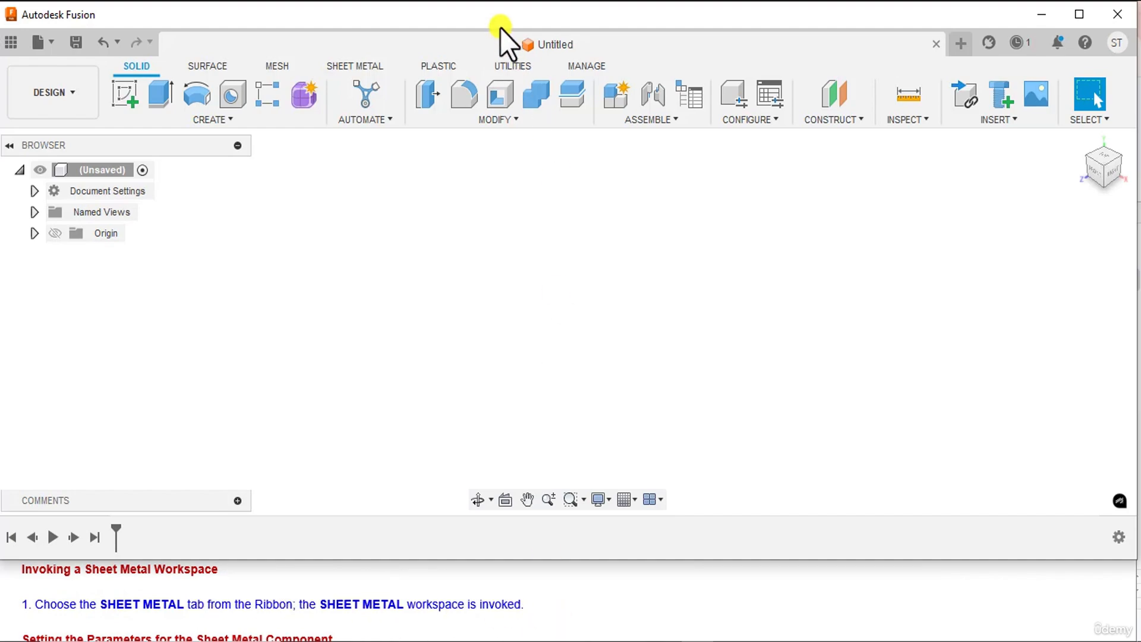
# Switch to the sheet metal workspace and open the Sheet Metal Rules, placing the dialog clear of the window edge
pyautogui.click(373, 66)
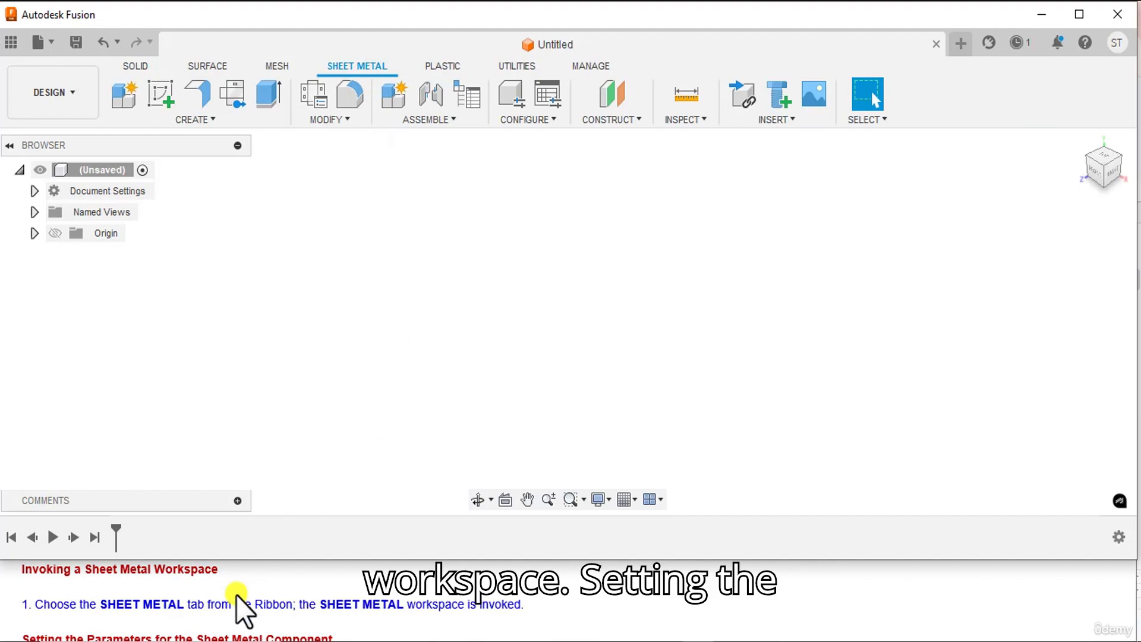
pyautogui.scroll(-1, 236, 594)
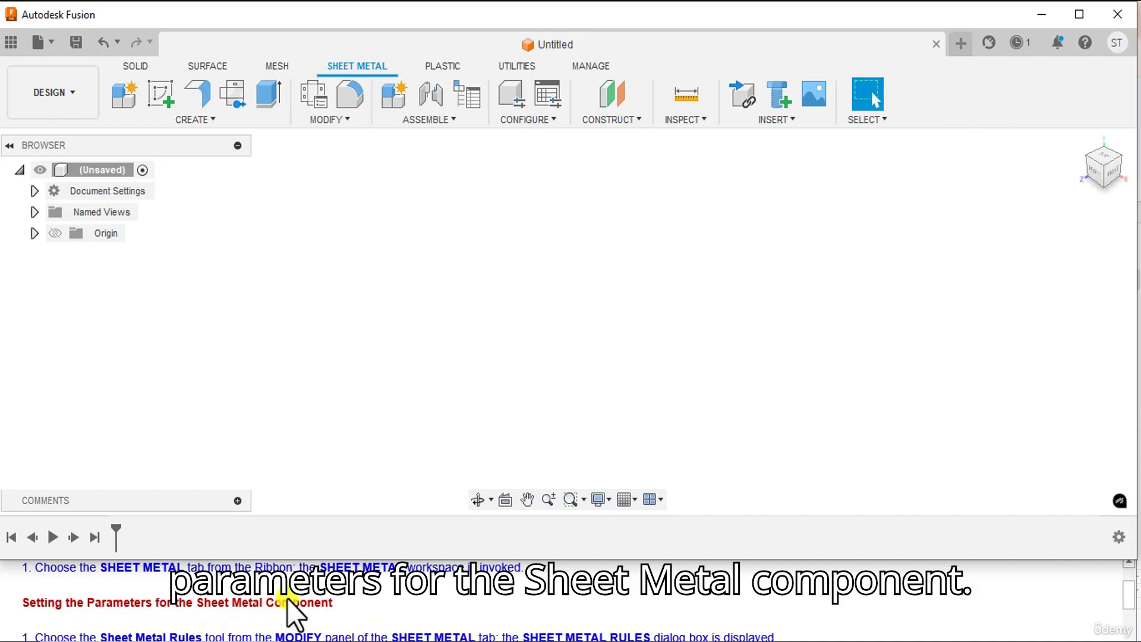
pyautogui.scroll(-1, 286, 602)
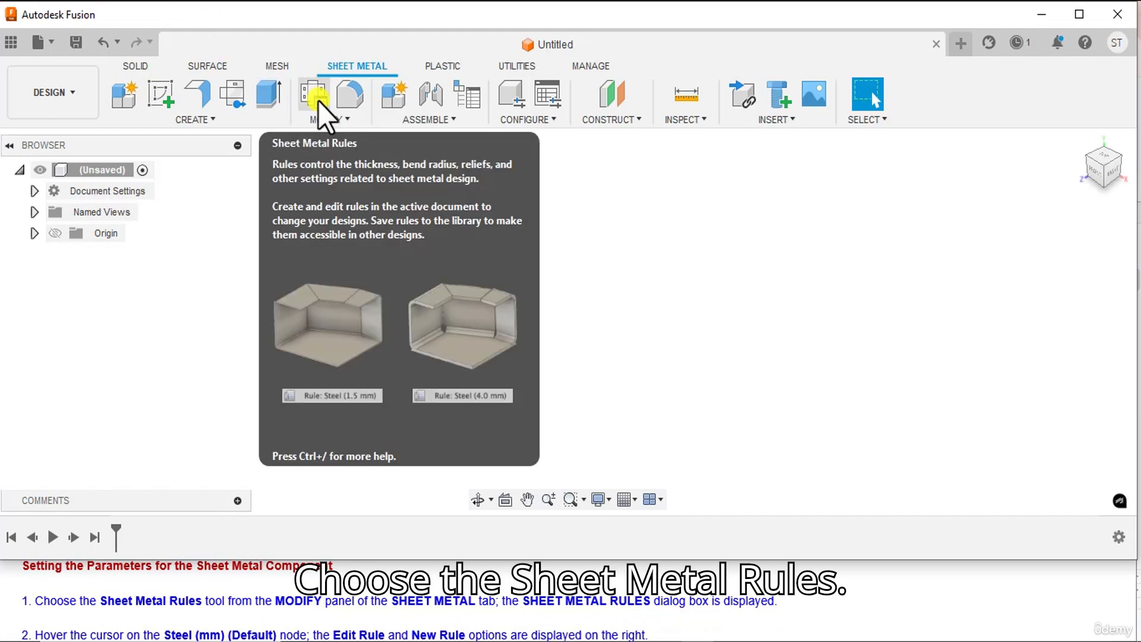
pyautogui.click(318, 101)
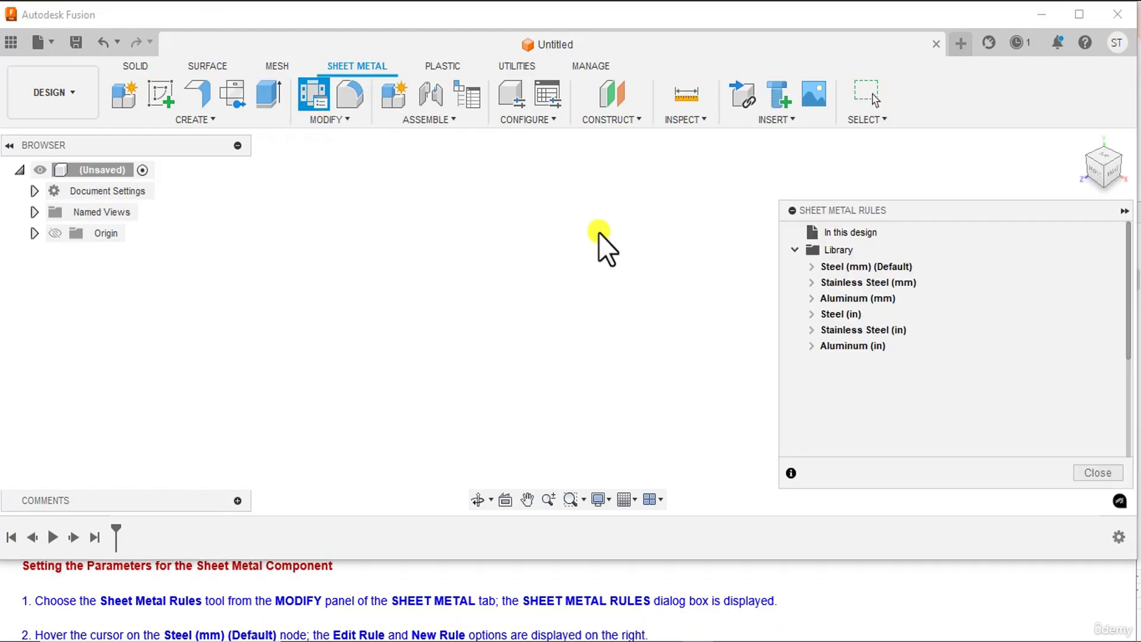
pyautogui.moveTo(826, 214); pyautogui.dragTo(802, 172)
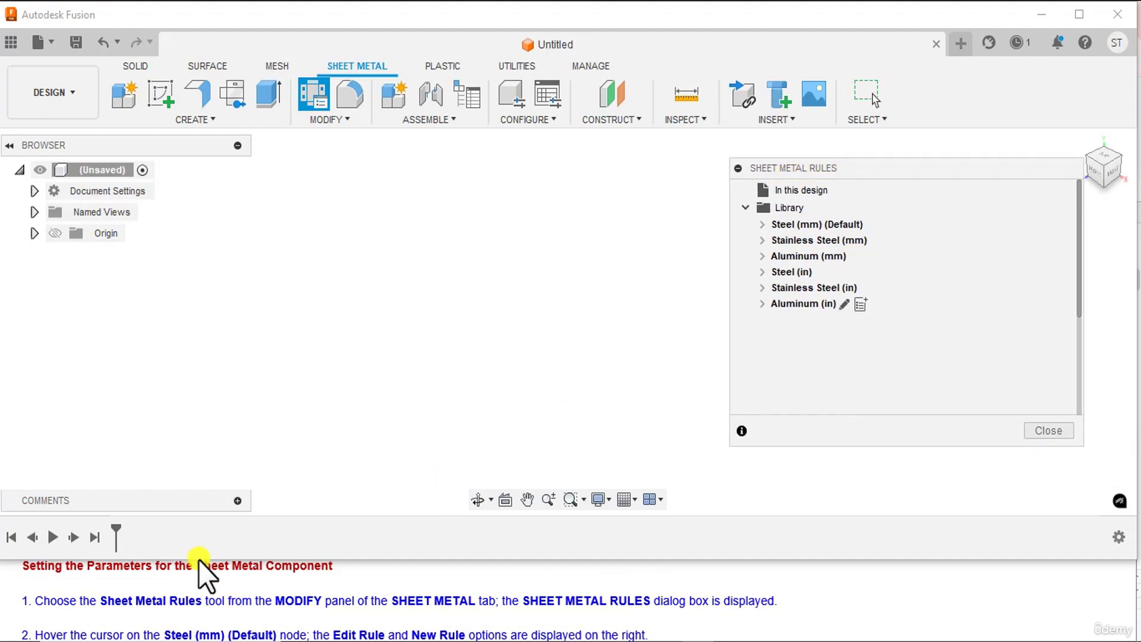
pyautogui.scroll(-1, 153, 606)
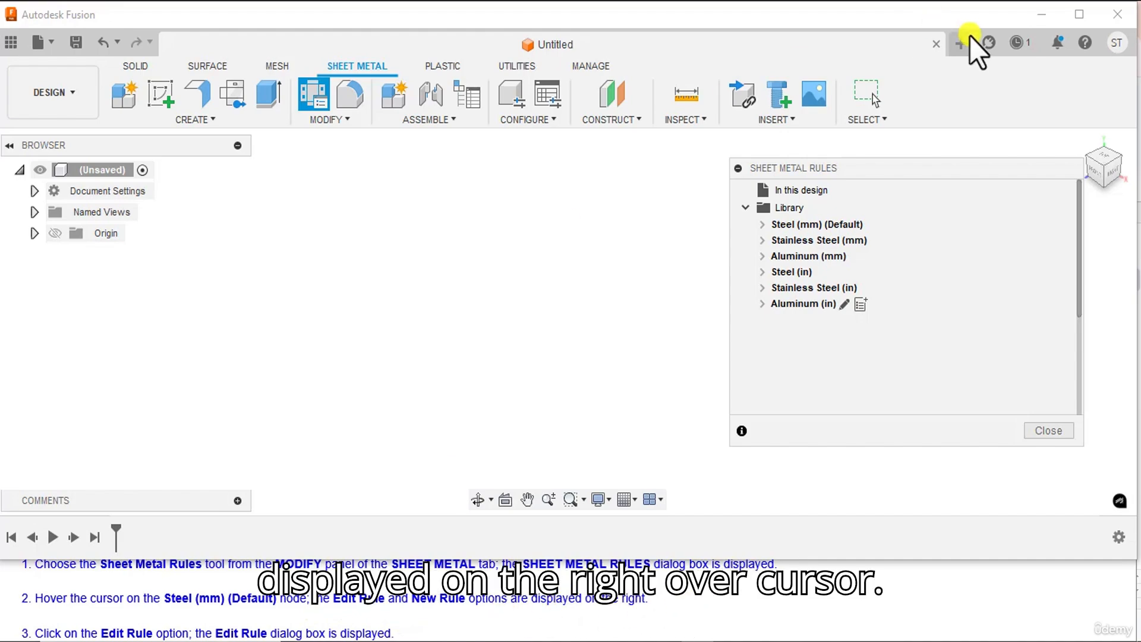
# Edit the default Steel (mm) sheet metal rule and set its thickness to 1 mm
pyautogui.moveTo(808, 221)
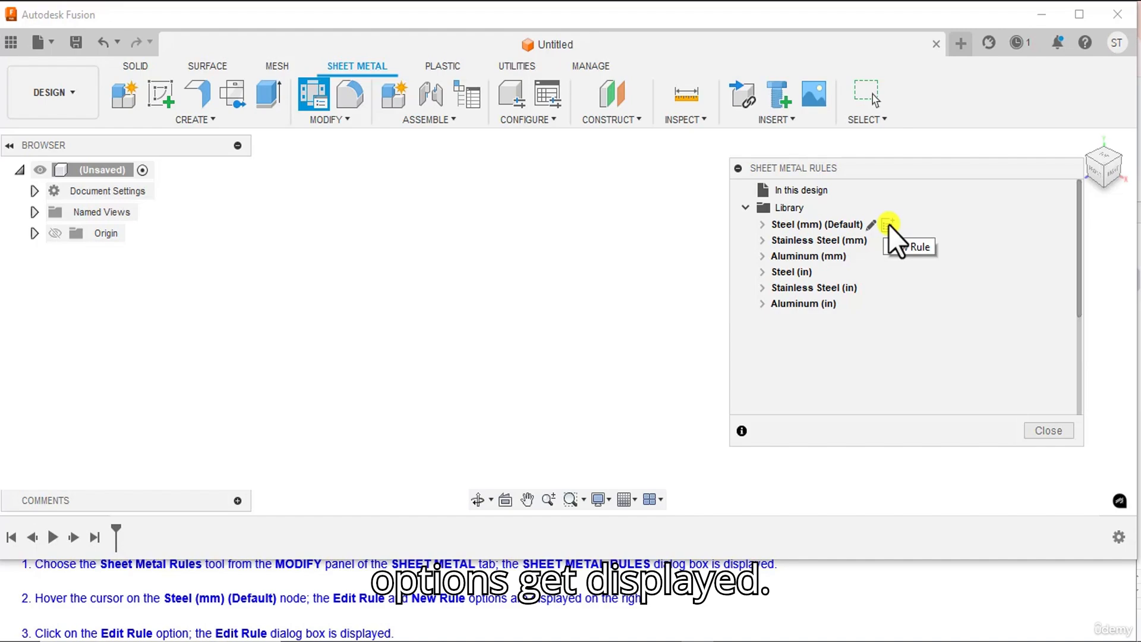
pyautogui.scroll(-1, 56, 610)
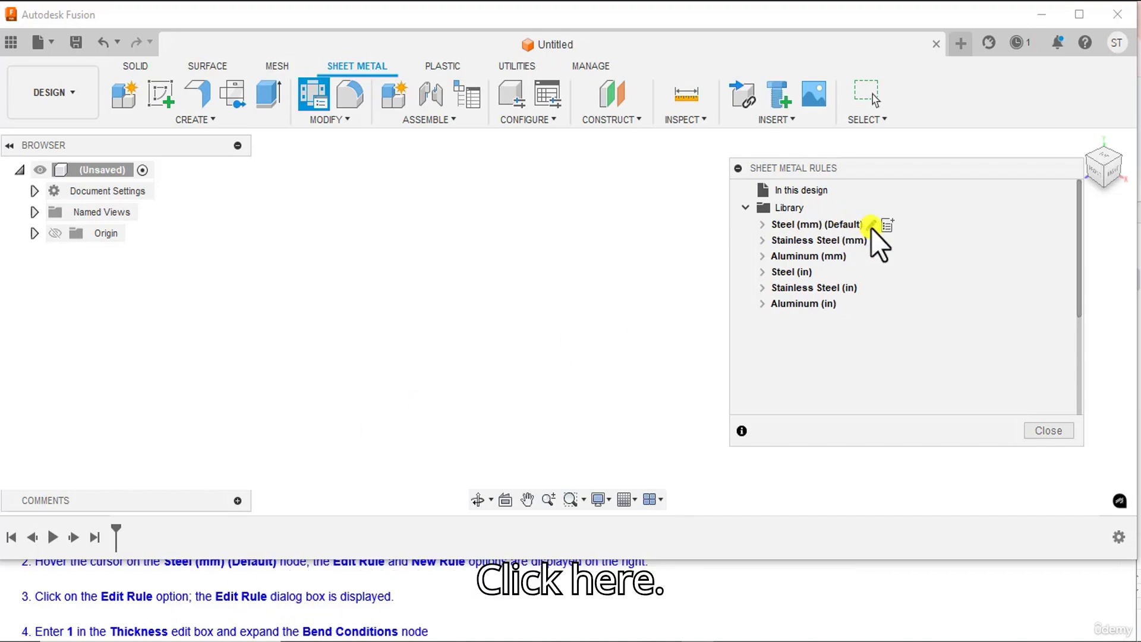
pyautogui.click(871, 225)
pyautogui.moveTo(597, 156); pyautogui.dragTo(685, 101)
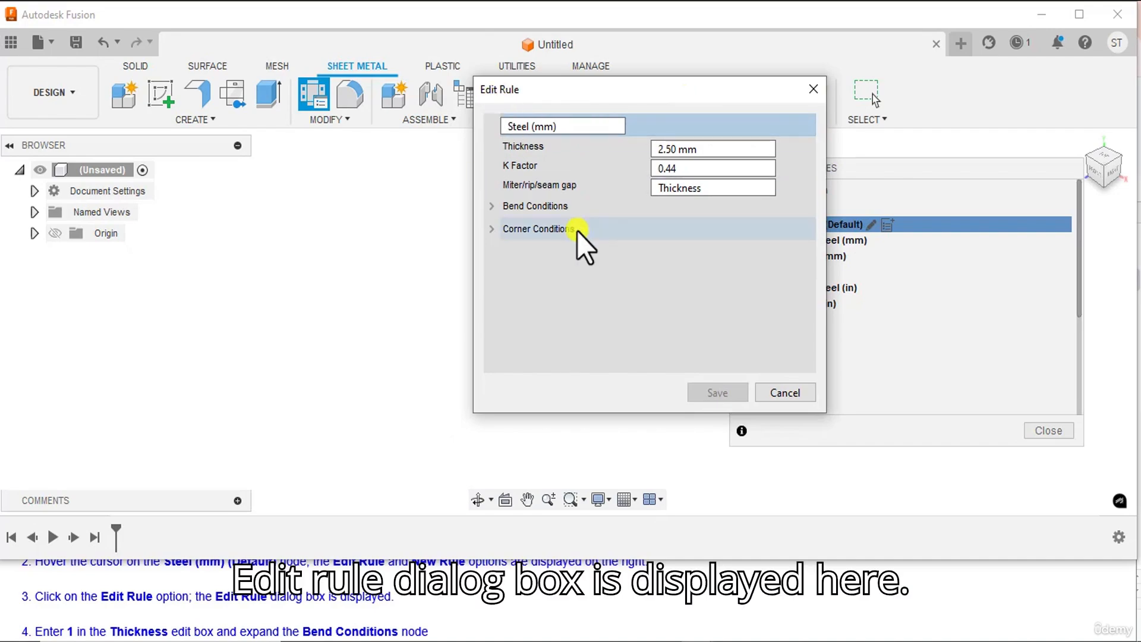
pyautogui.scroll(-1, 45, 599)
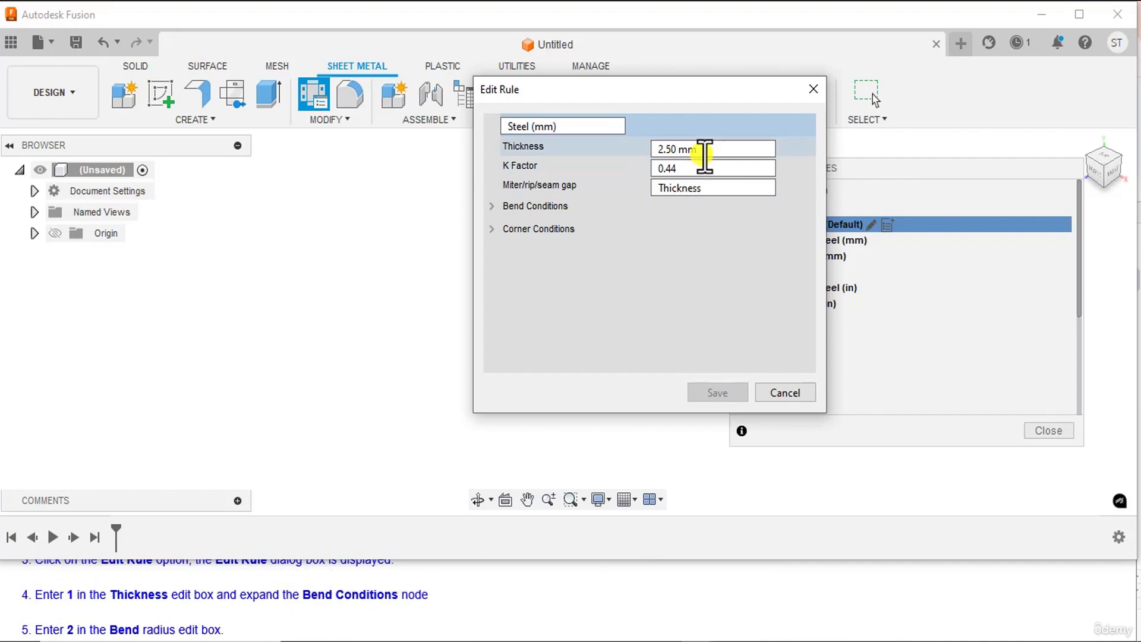
pyautogui.click(700, 150)
pyautogui.write('1')
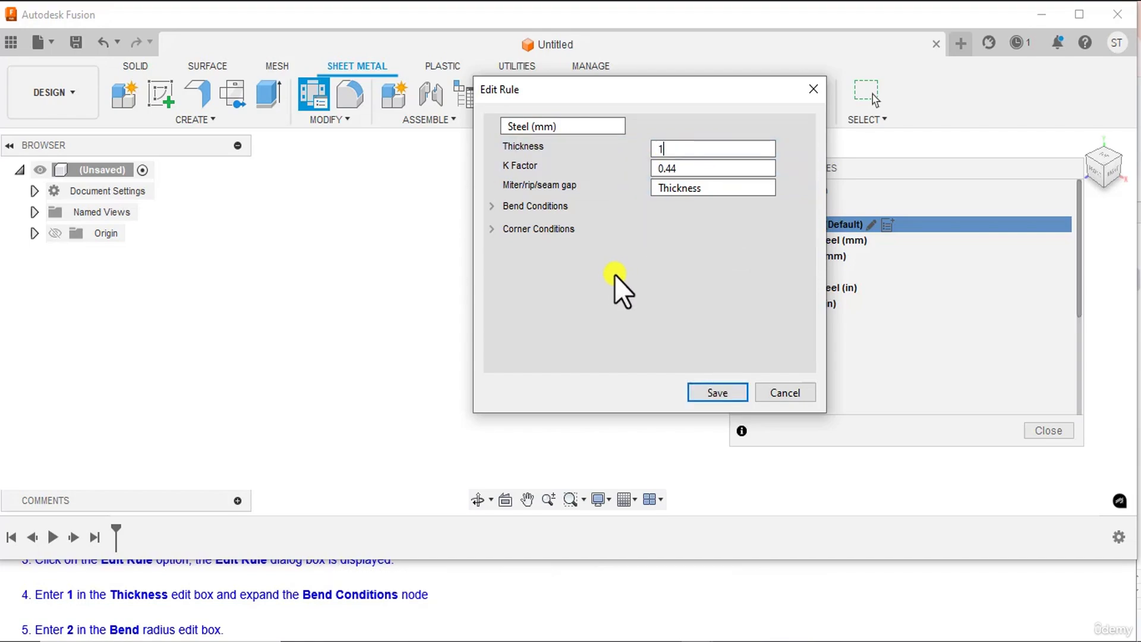
# Set the bend radius to 2 mm in the Steel (mm) rule's bend conditions and save the rule
pyautogui.click(490, 206)
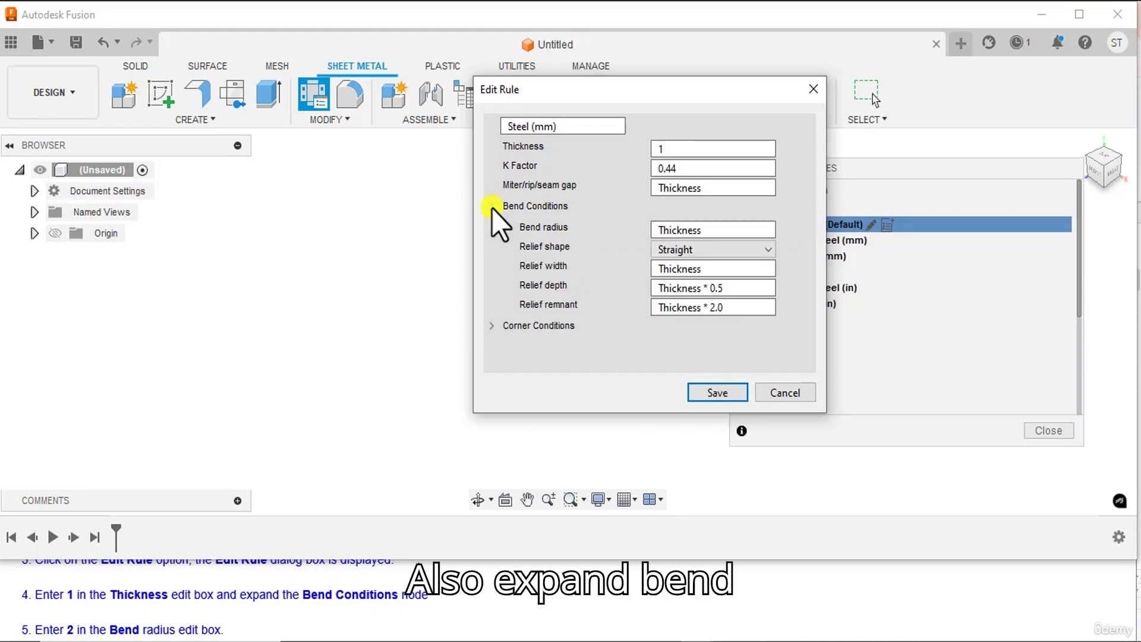
pyautogui.scroll(-1, 191, 621)
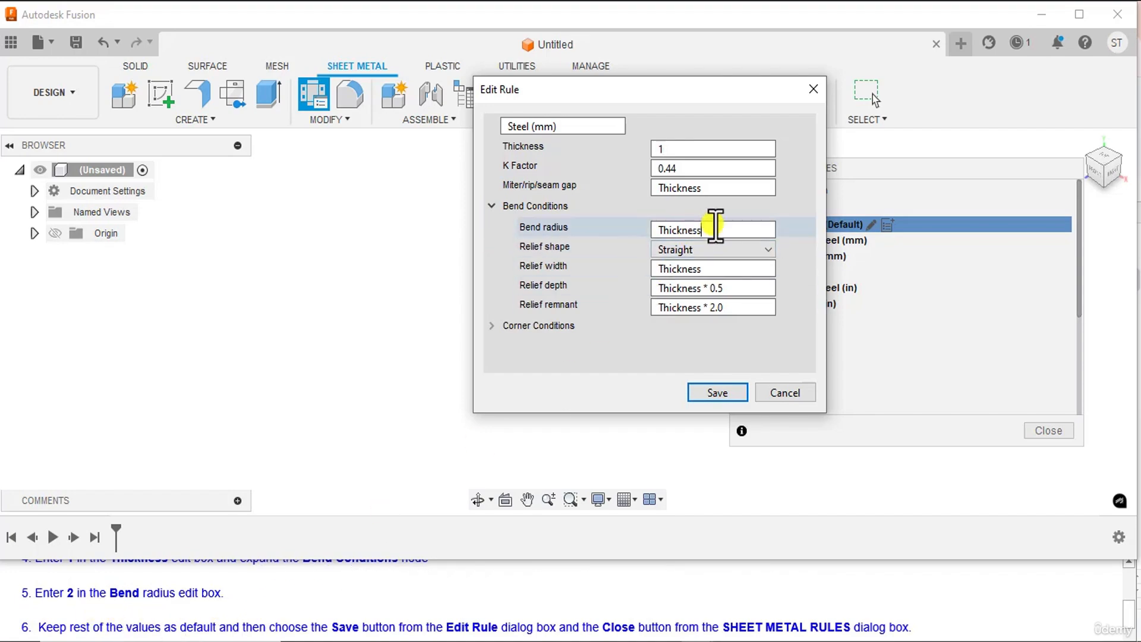
pyautogui.doubleClick(658, 231)
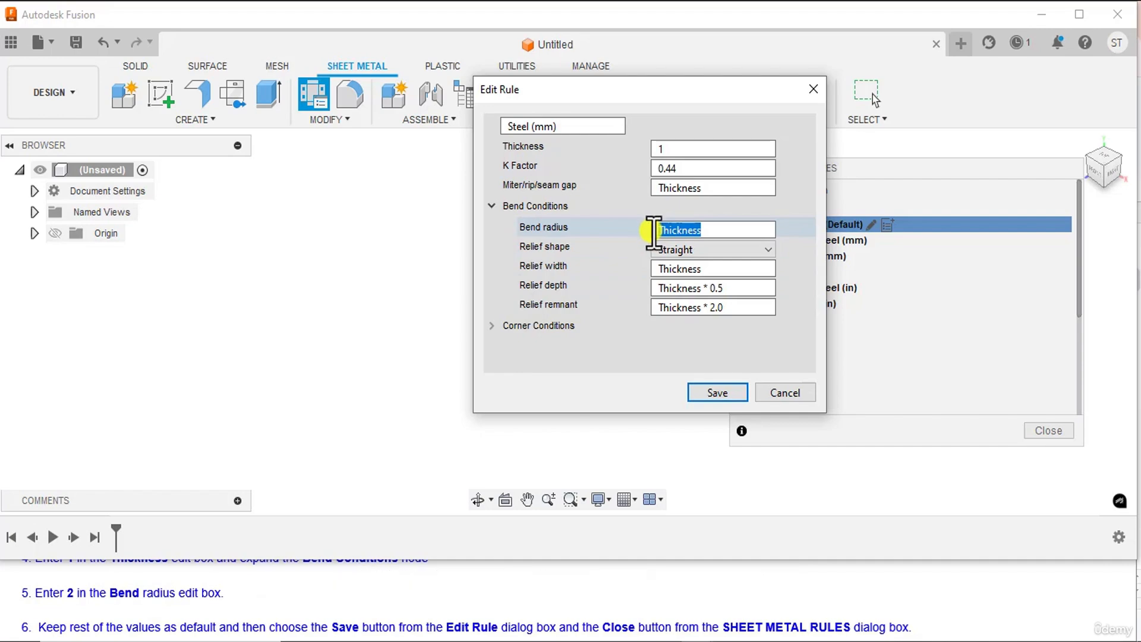
pyautogui.write('2')
pyautogui.scroll(-1, 177, 603)
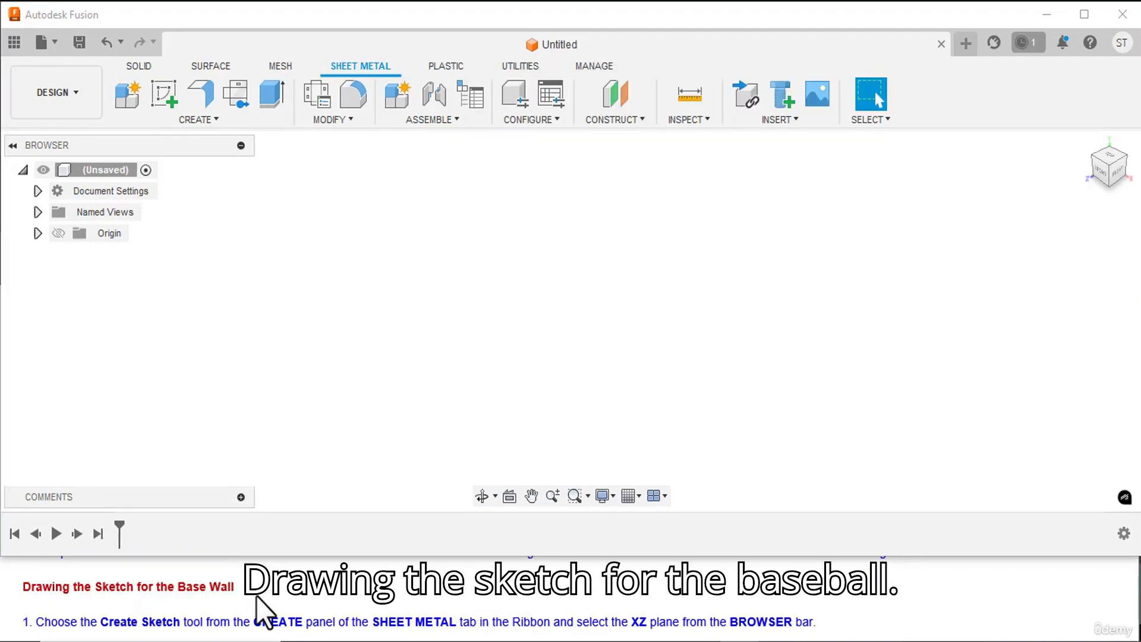
# Create a new sketch on the XZ origin plane for the base wall
pyautogui.scroll(-1, 191, 621)
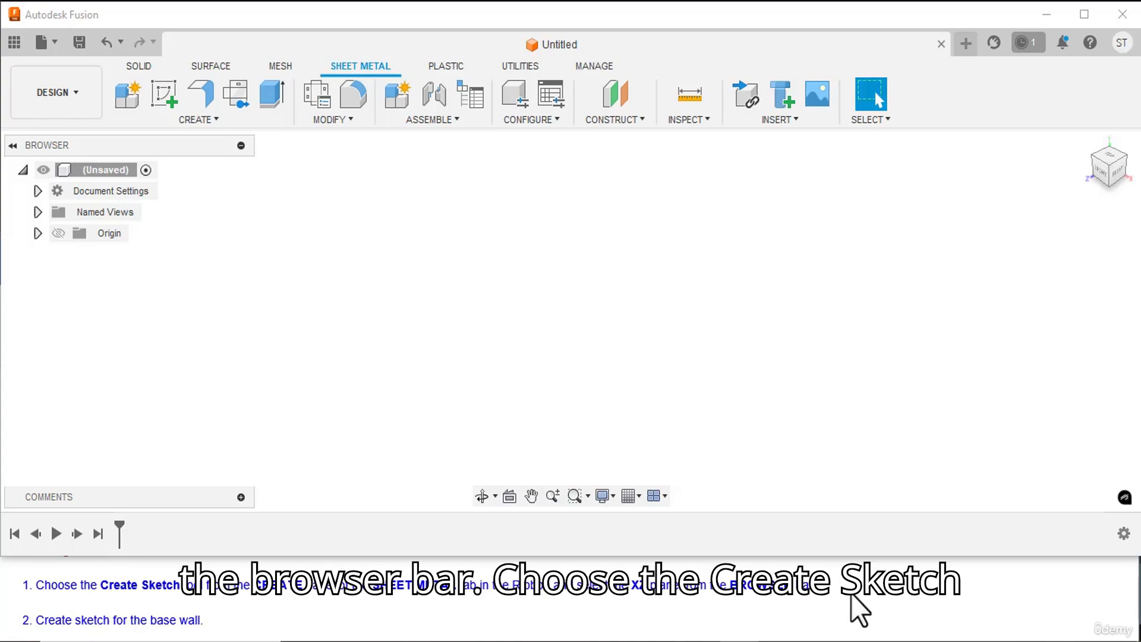
pyautogui.click(173, 89)
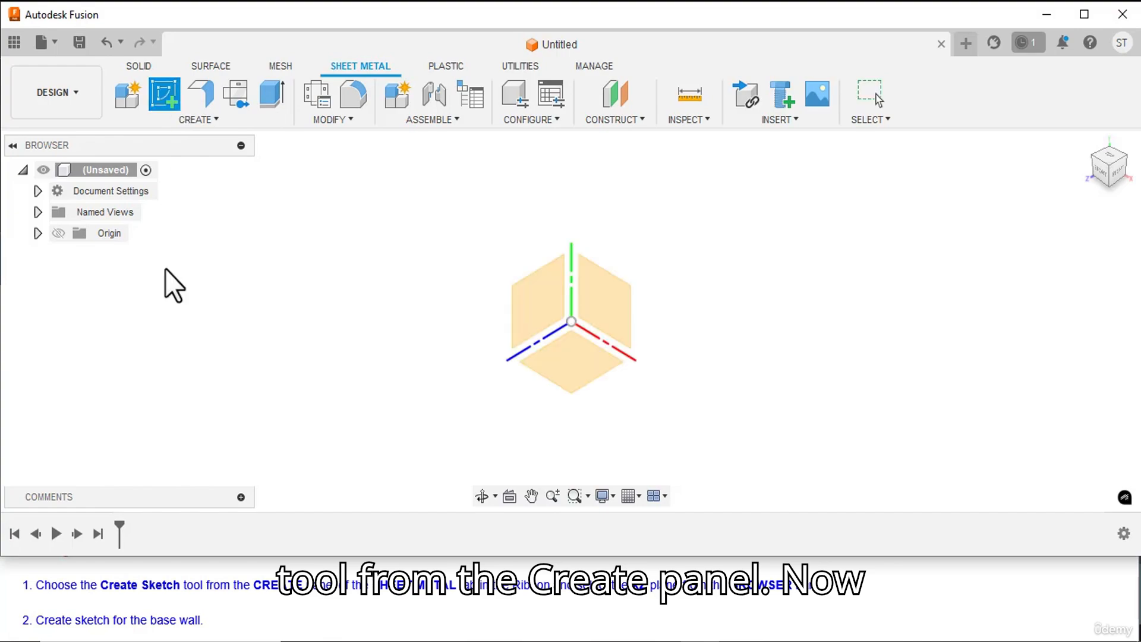
pyautogui.click(36, 233)
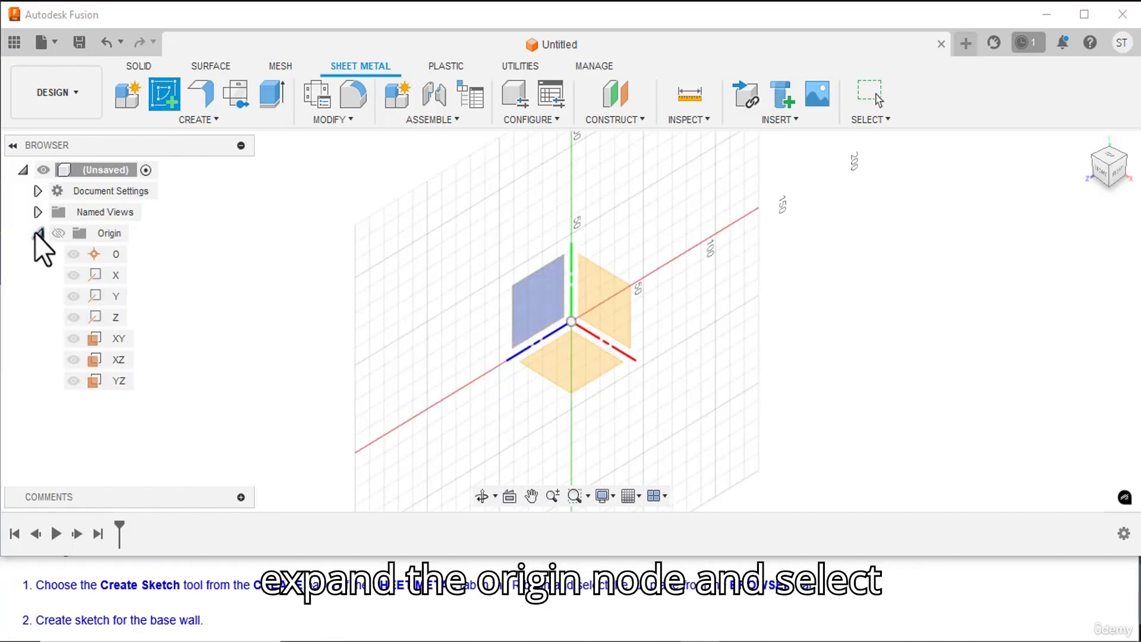
pyautogui.click(120, 360)
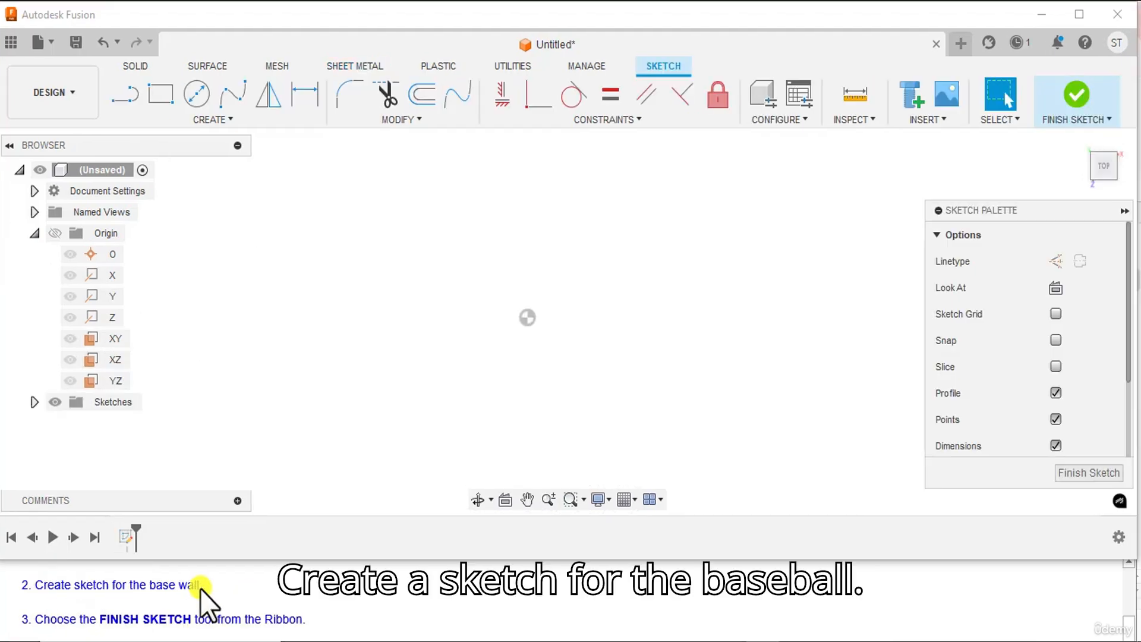
# Sketch connected lines from the origin forming a short horizontal edge, a downward tab about 26 mm wide with a 52 mm far side, and the notch's top edge
pyautogui.click(124, 104)
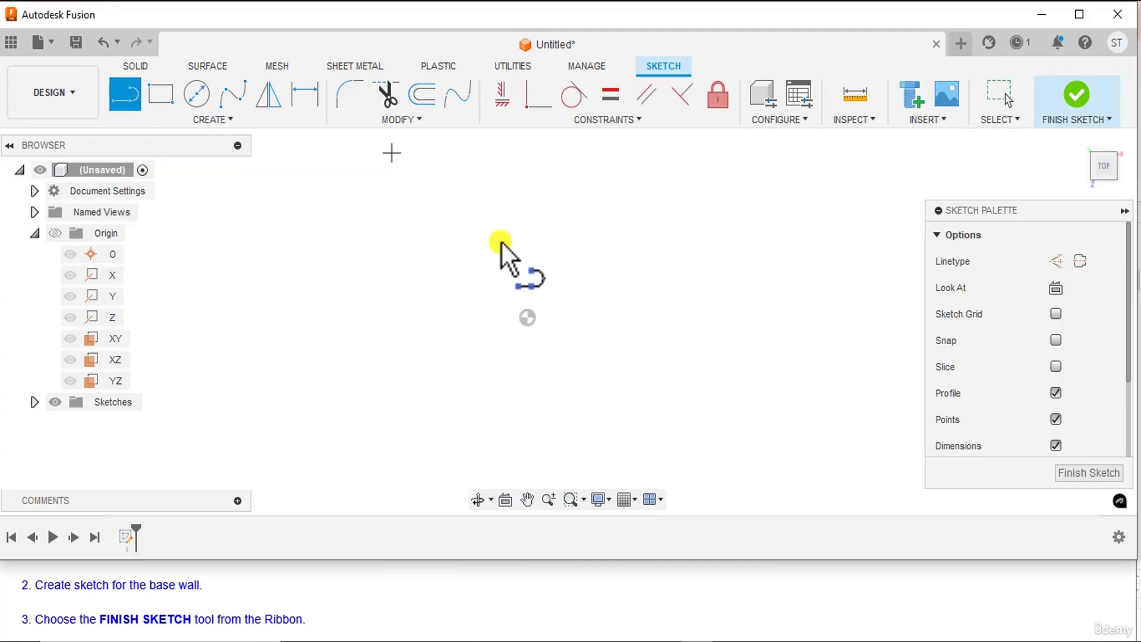
pyautogui.click(533, 319)
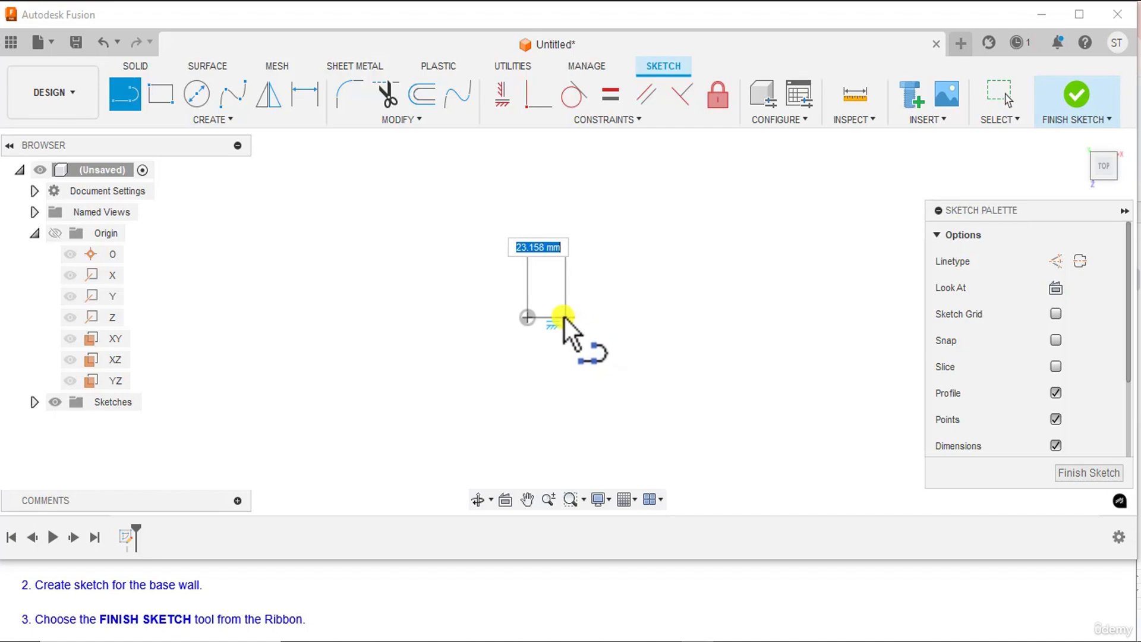
pyautogui.click(560, 316)
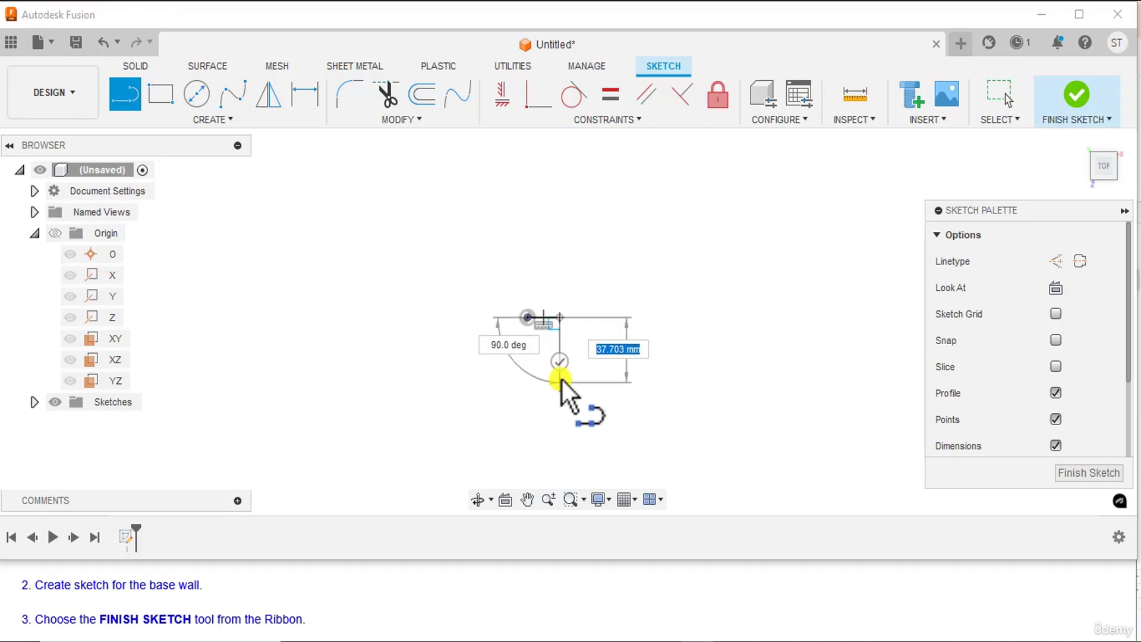
pyautogui.click(562, 376)
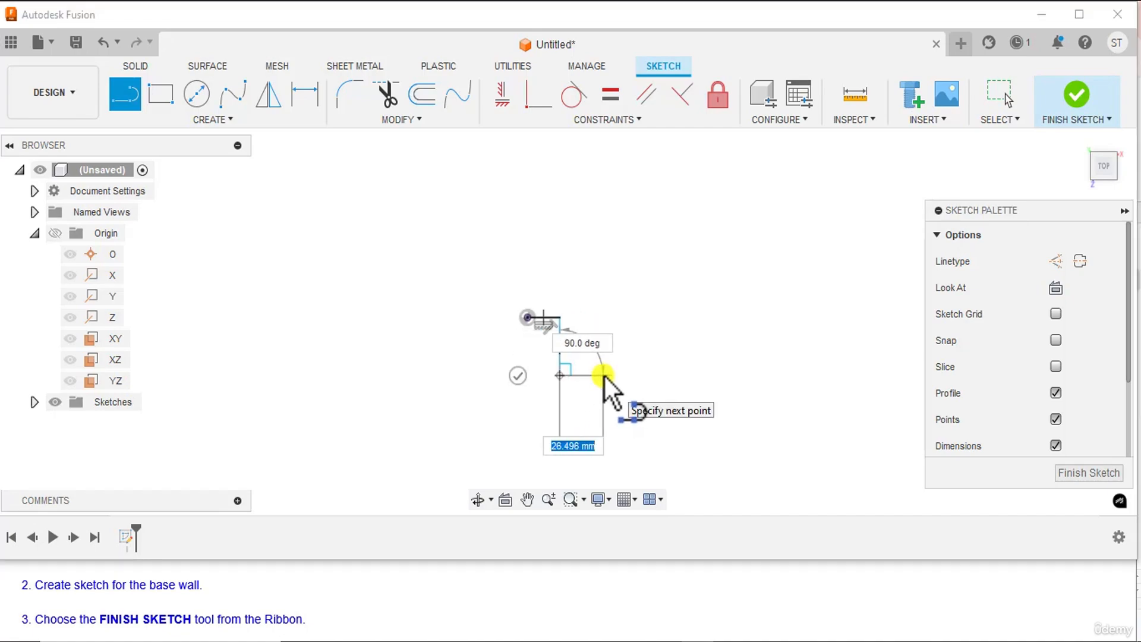
pyautogui.click(604, 376)
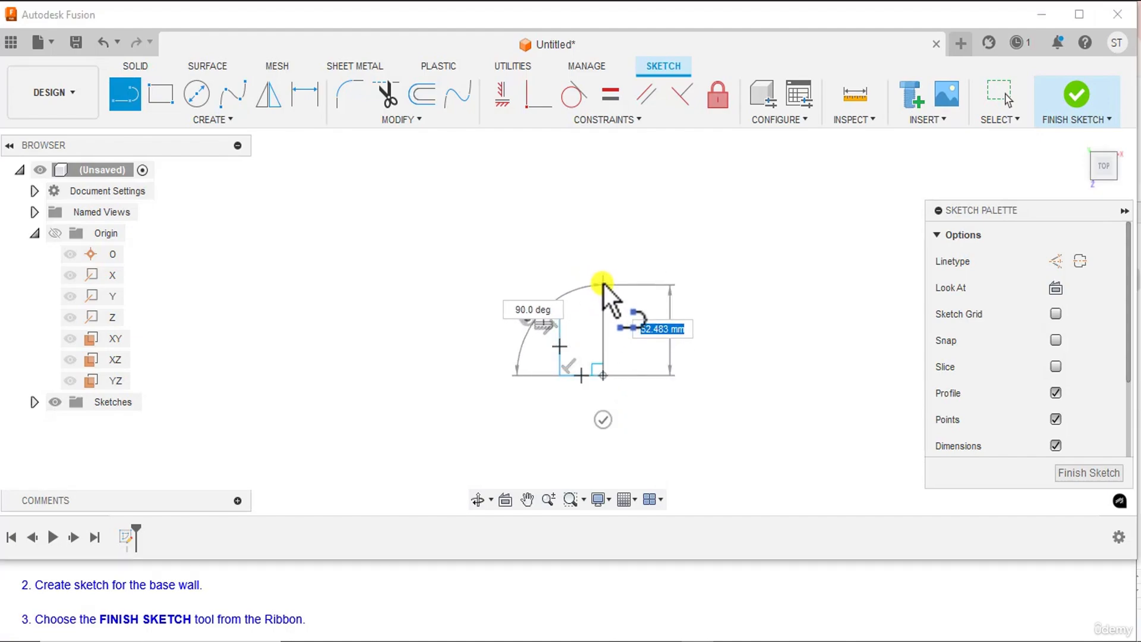
pyautogui.click(604, 284)
pyautogui.click(664, 286)
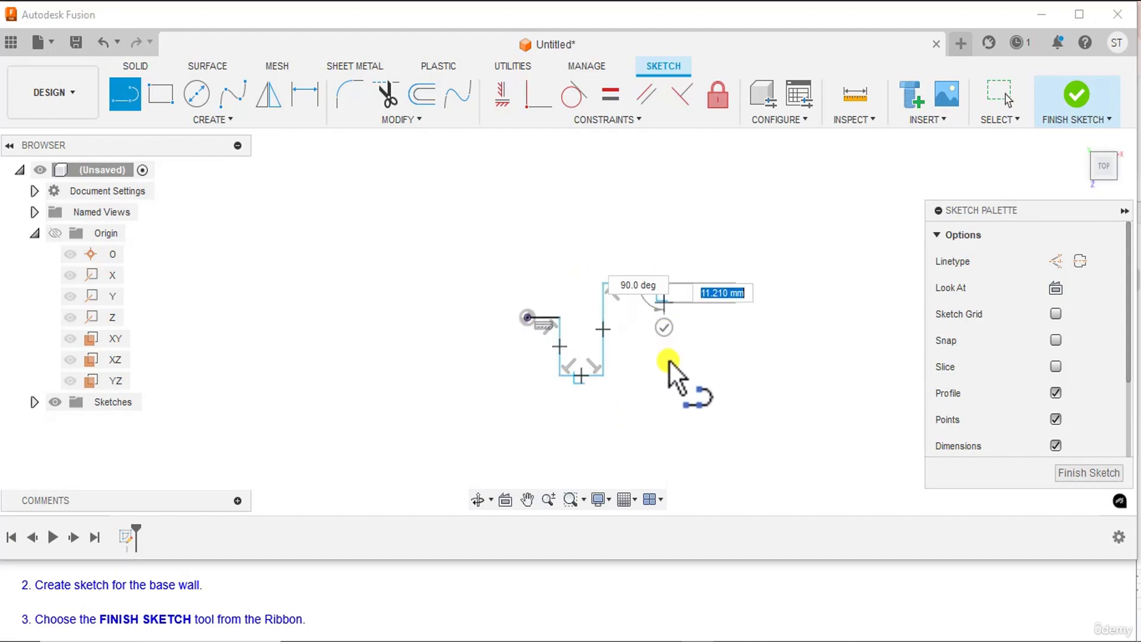
# Continue the line chain with a second downward tab level with the first, followed by a horizontal edge aligned with the notch top
pyautogui.click(667, 377)
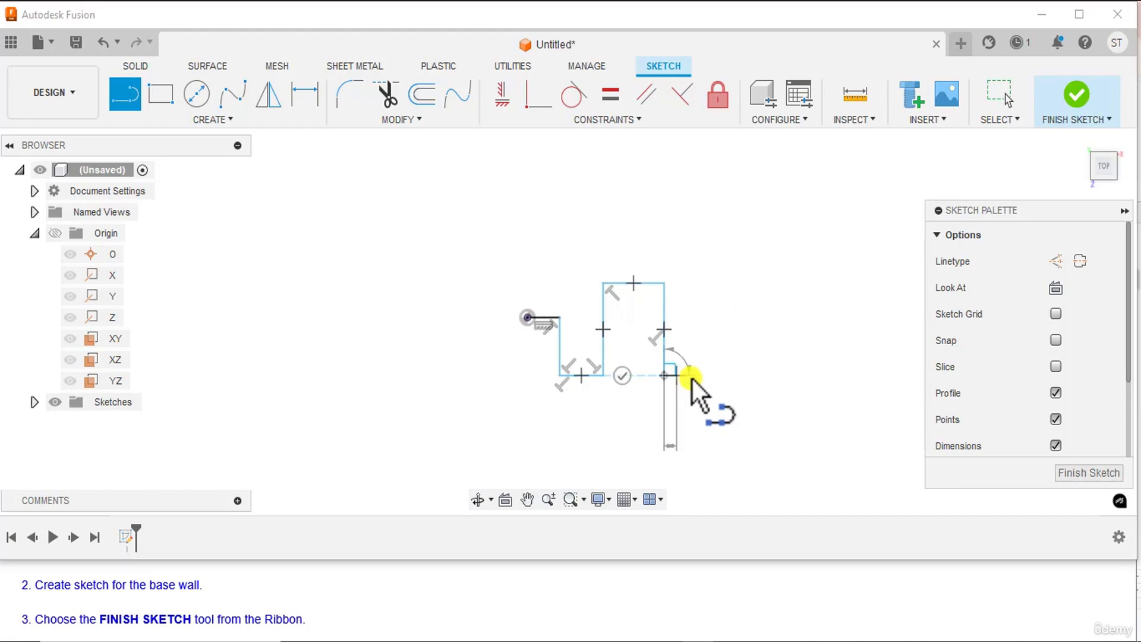
pyautogui.click(732, 376)
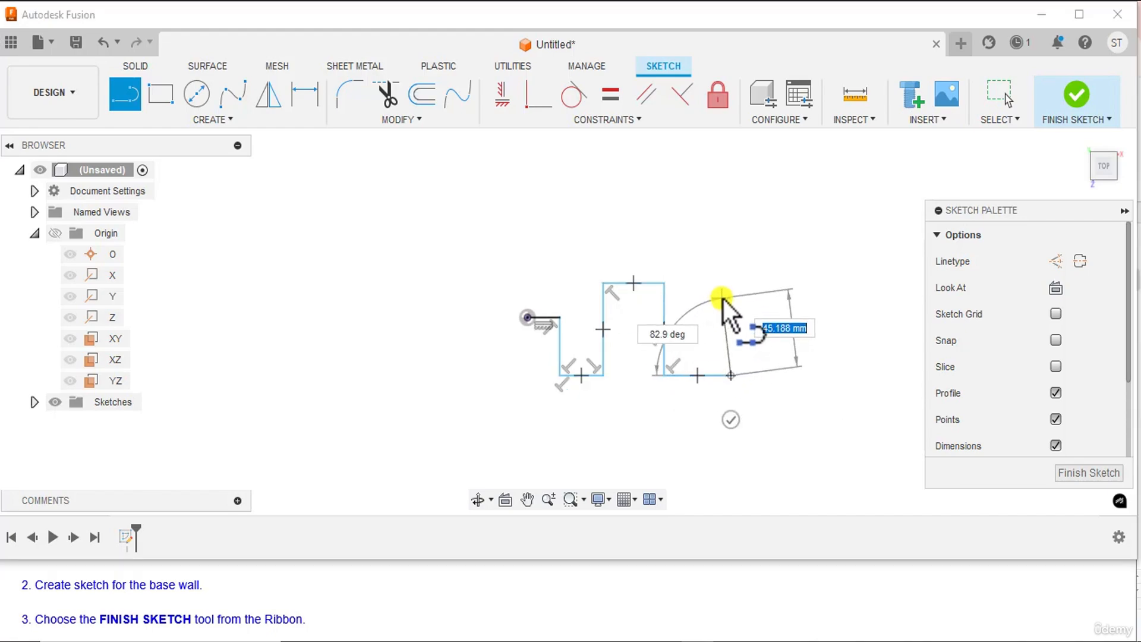
pyautogui.click(729, 284)
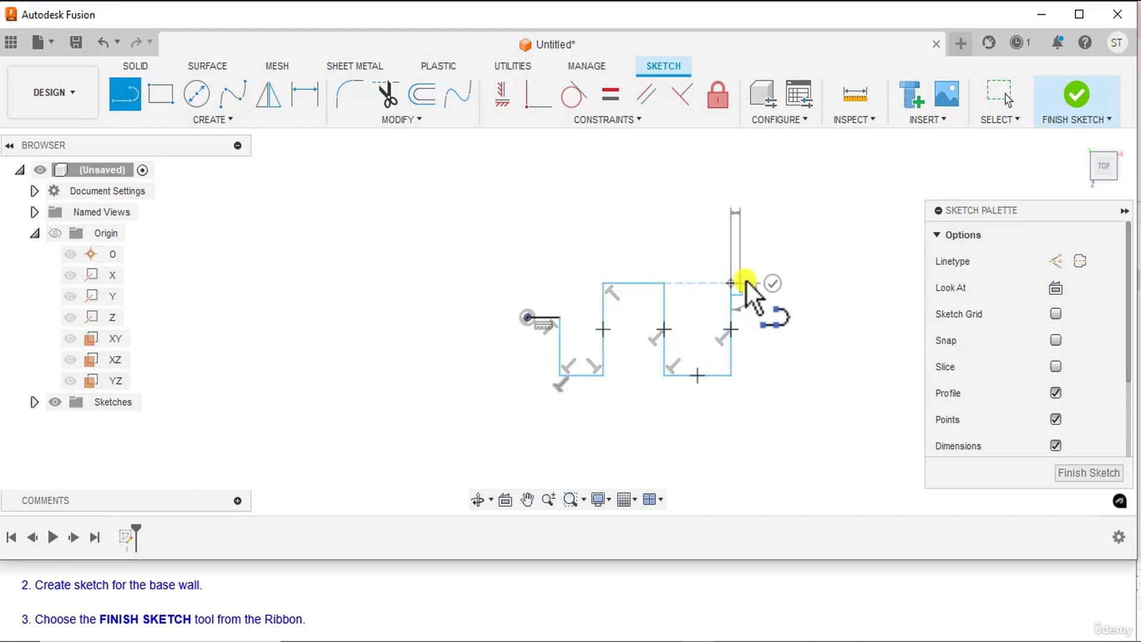
pyautogui.click(805, 284)
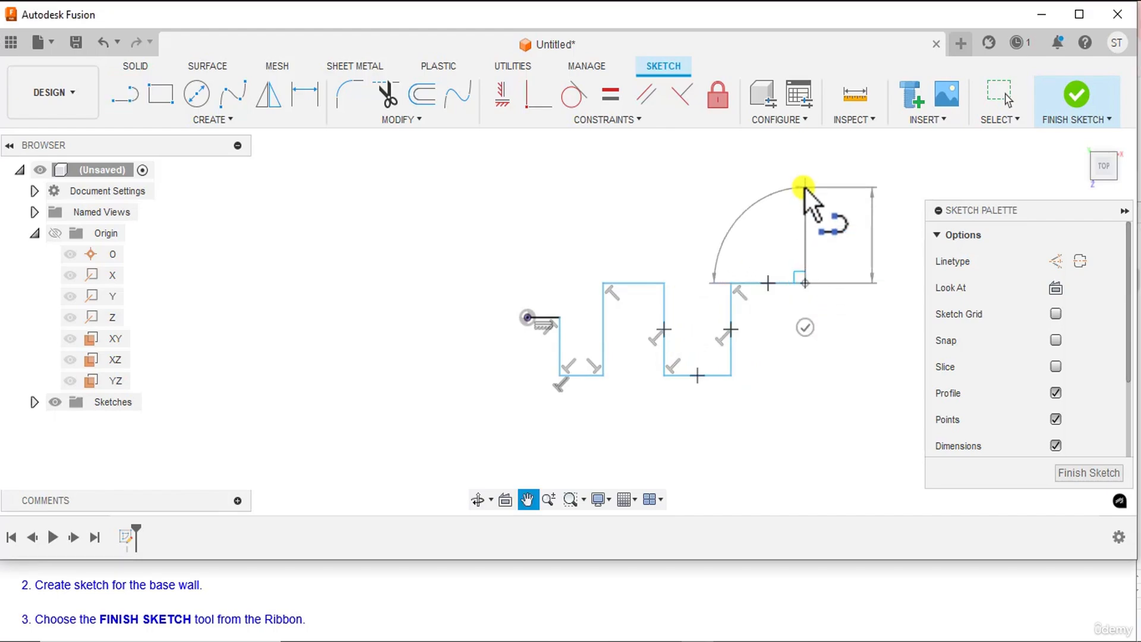
# Close the base wall profile with a vertical side going up, a long horizontal top edge and a vertical line down to the origin
pyautogui.moveTo(805, 188); pyautogui.dragTo(807, 248, button='middle')
pyautogui.click(811, 215)
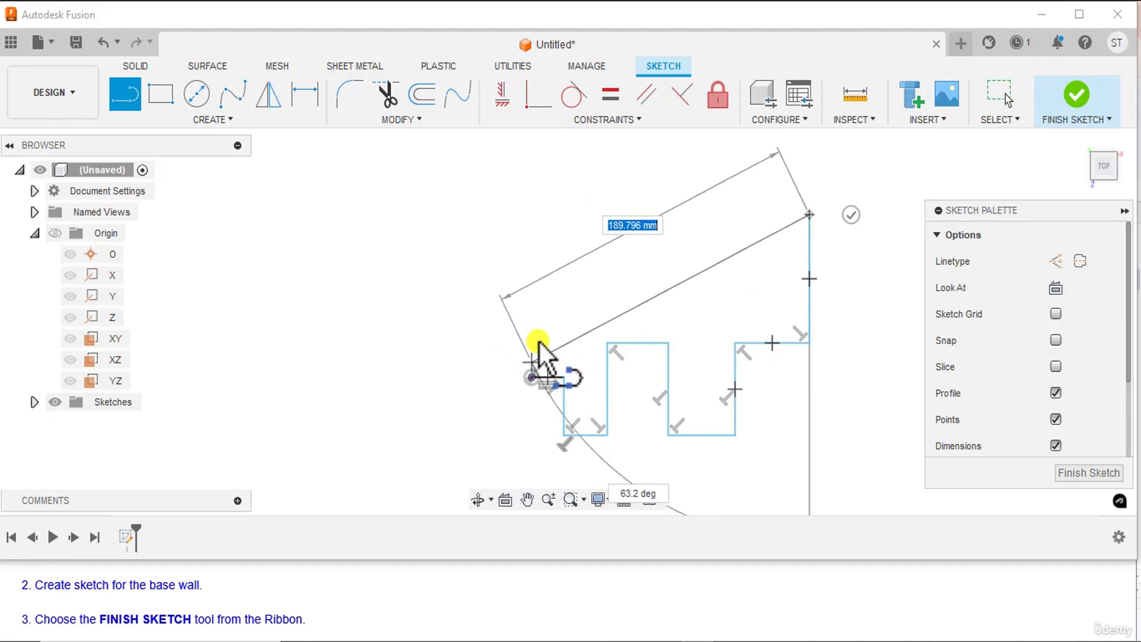
pyautogui.click(531, 214)
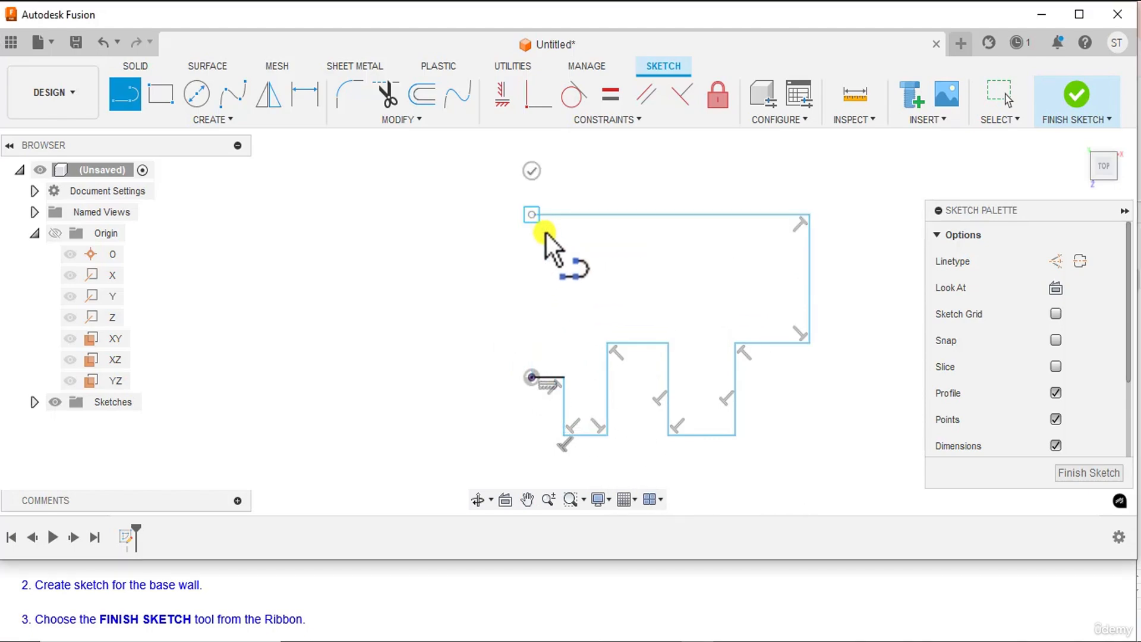
pyautogui.click(532, 376)
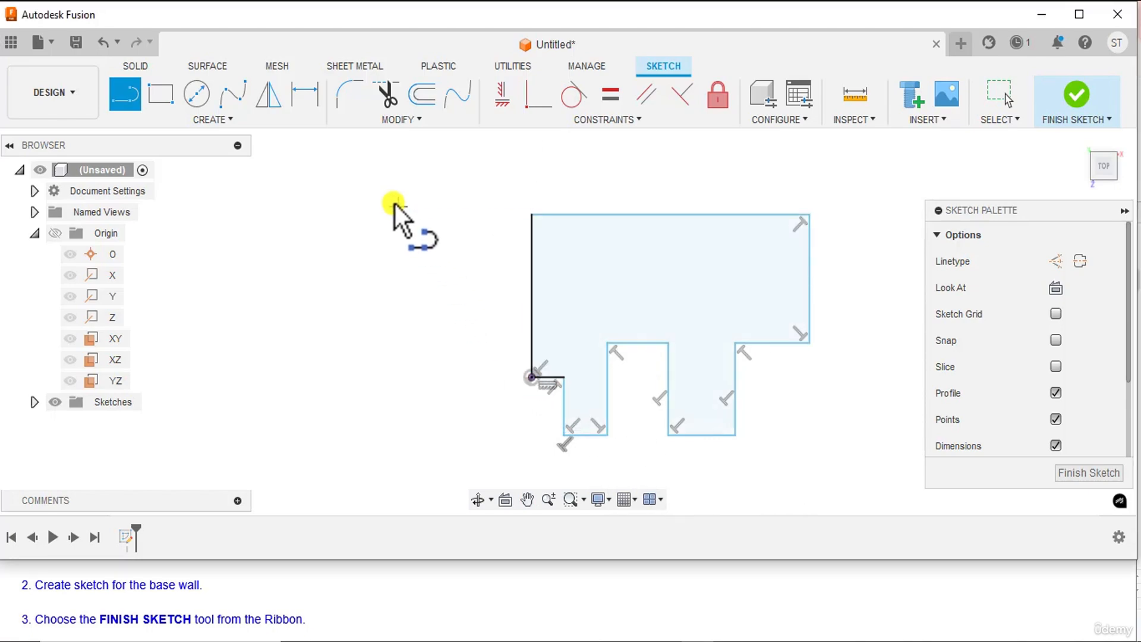
# Apply Horizontal/Vertical constraints aligning the wide tab's two upper corners with each other and the facing lower corners of both tabs
pyautogui.rightClick(379, 183)
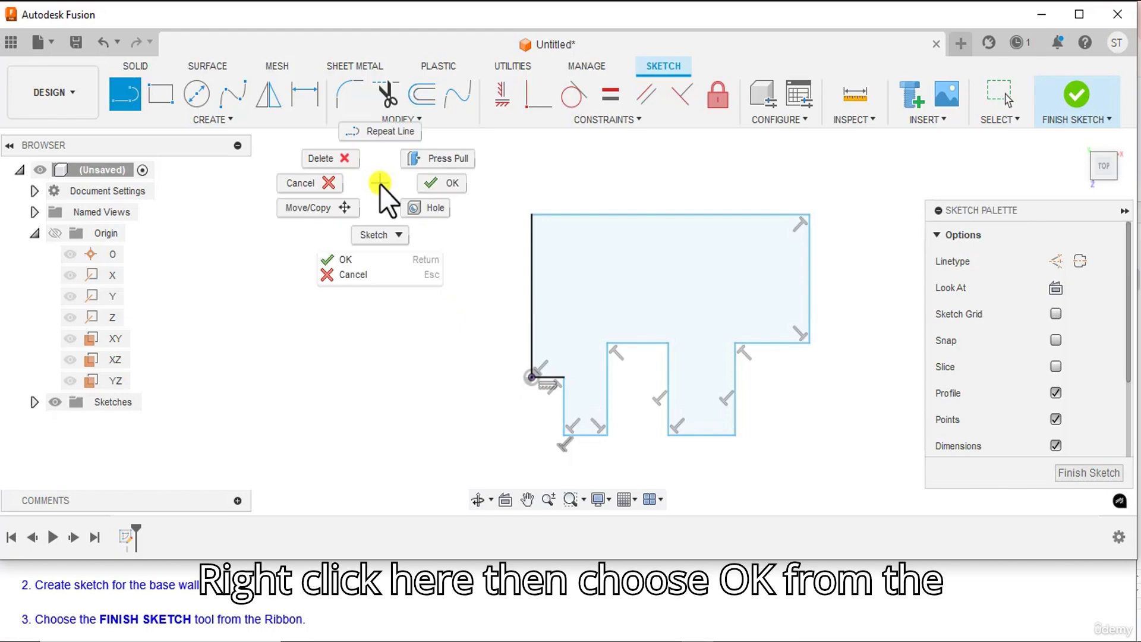
pyautogui.click(438, 184)
pyautogui.moveTo(401, 284); pyautogui.dragTo(331, 261, button='middle')
pyautogui.scroll(-1, 331, 263)
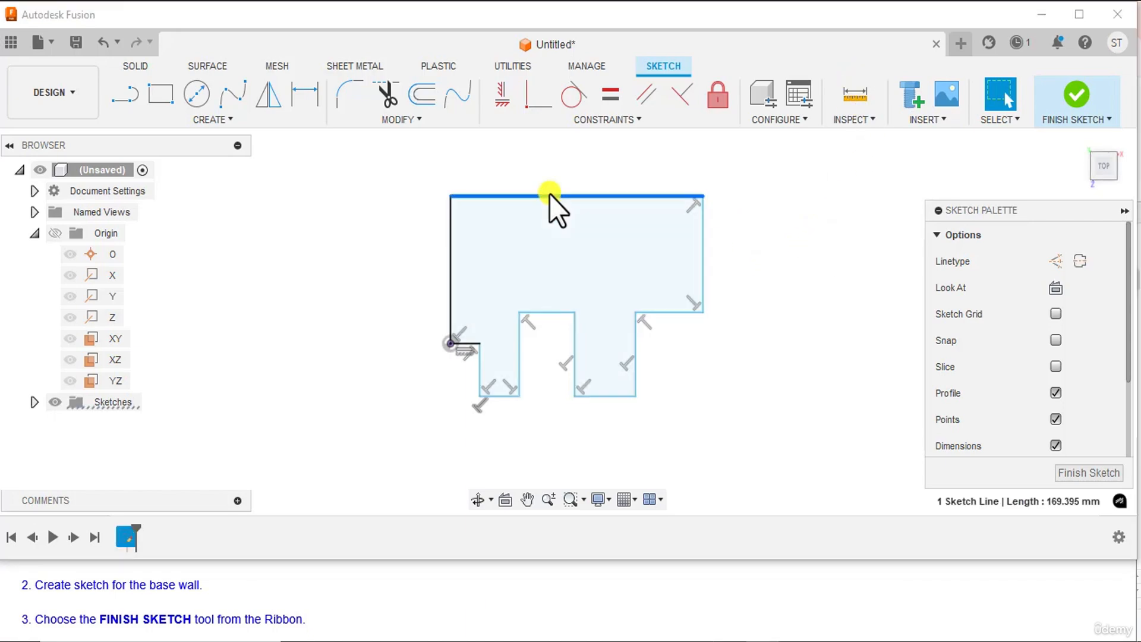
pyautogui.click(505, 87)
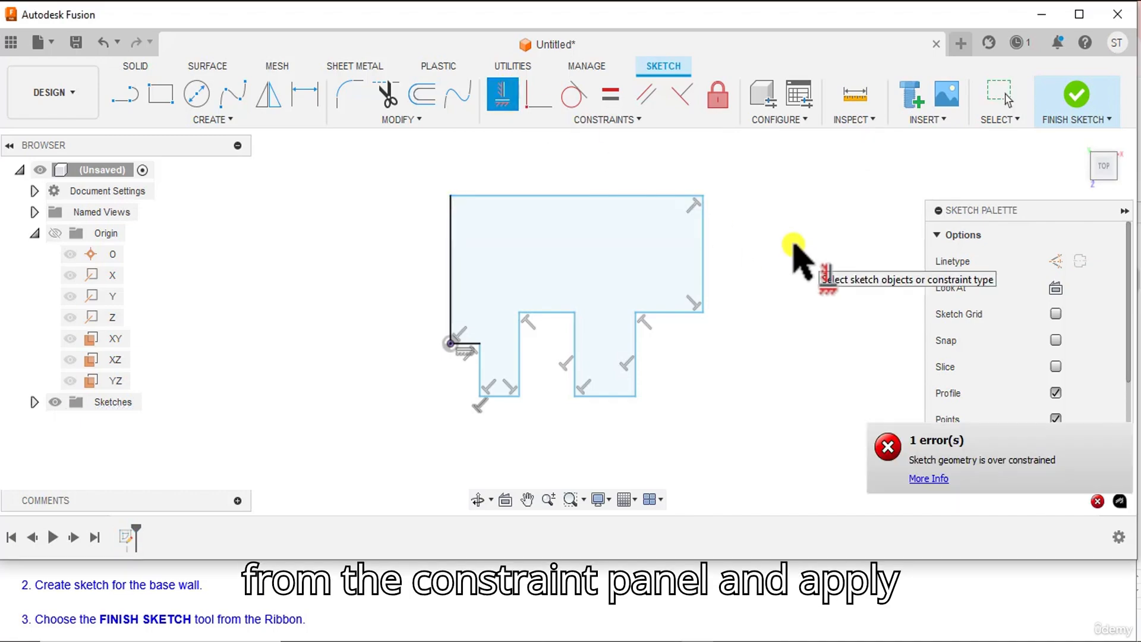
pyautogui.click(635, 312)
pyautogui.click(574, 312)
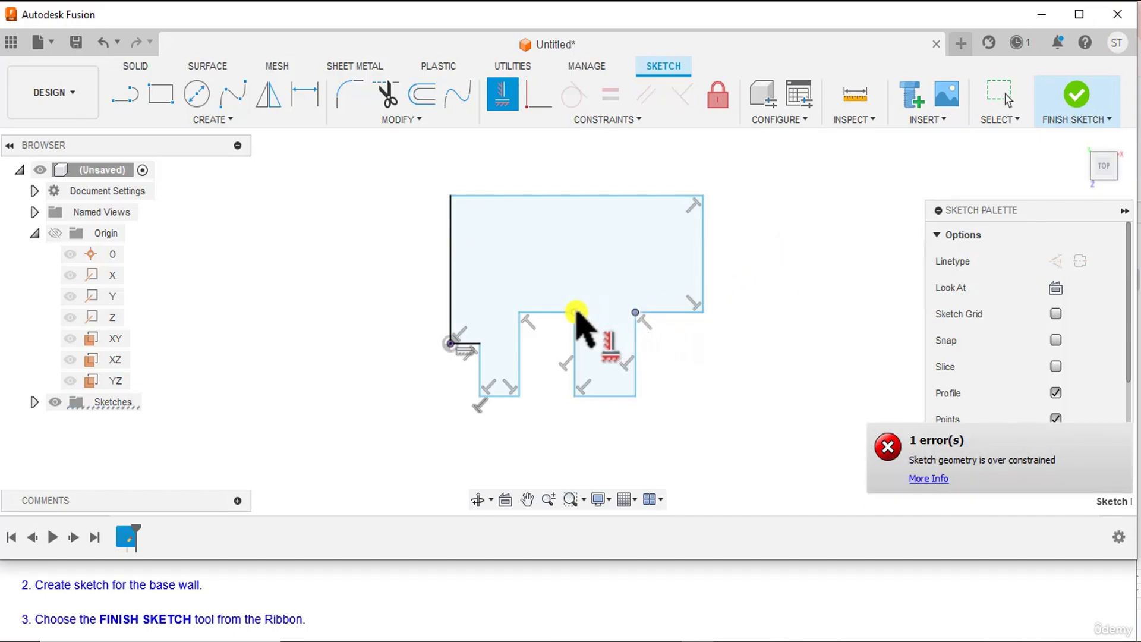
pyautogui.click(574, 396)
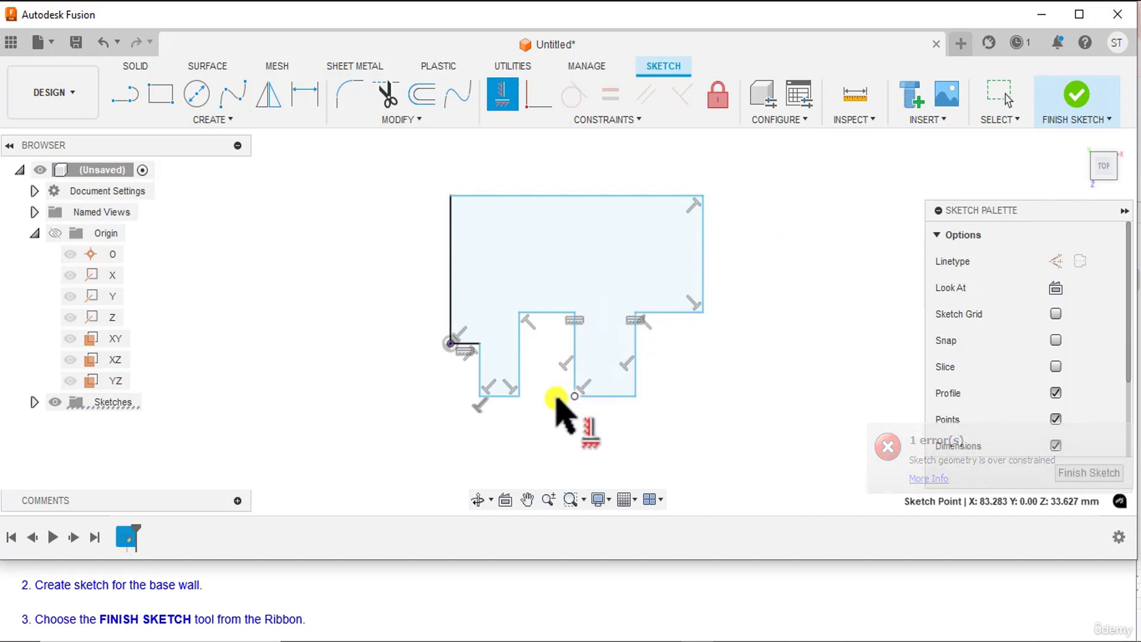
pyautogui.click(518, 395)
pyautogui.rightClick(796, 292)
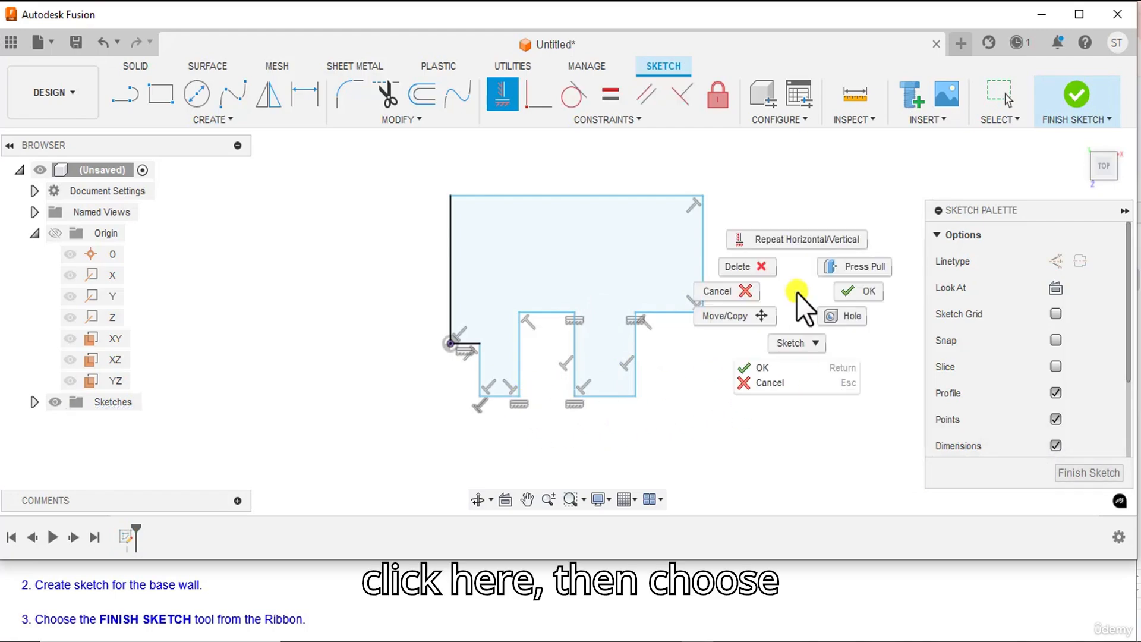
pyautogui.click(861, 298)
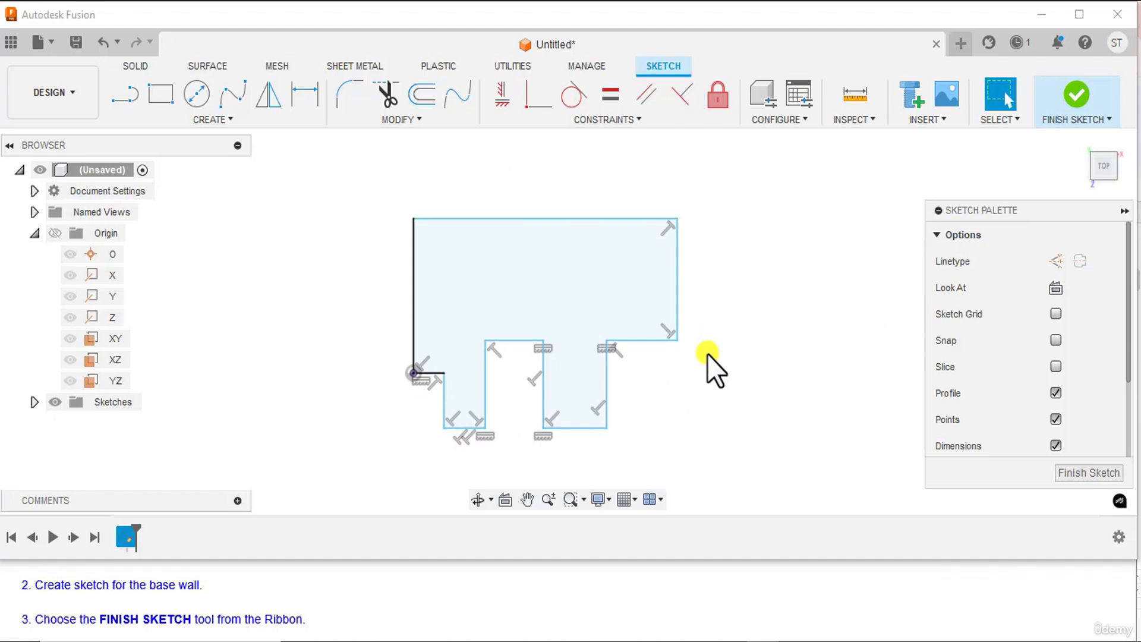
# Following the reference drawing, dimension the short horizontal edge at the origin to 19 mm and the narrow tab's width to 8 mm
pyautogui.click(633, 641)
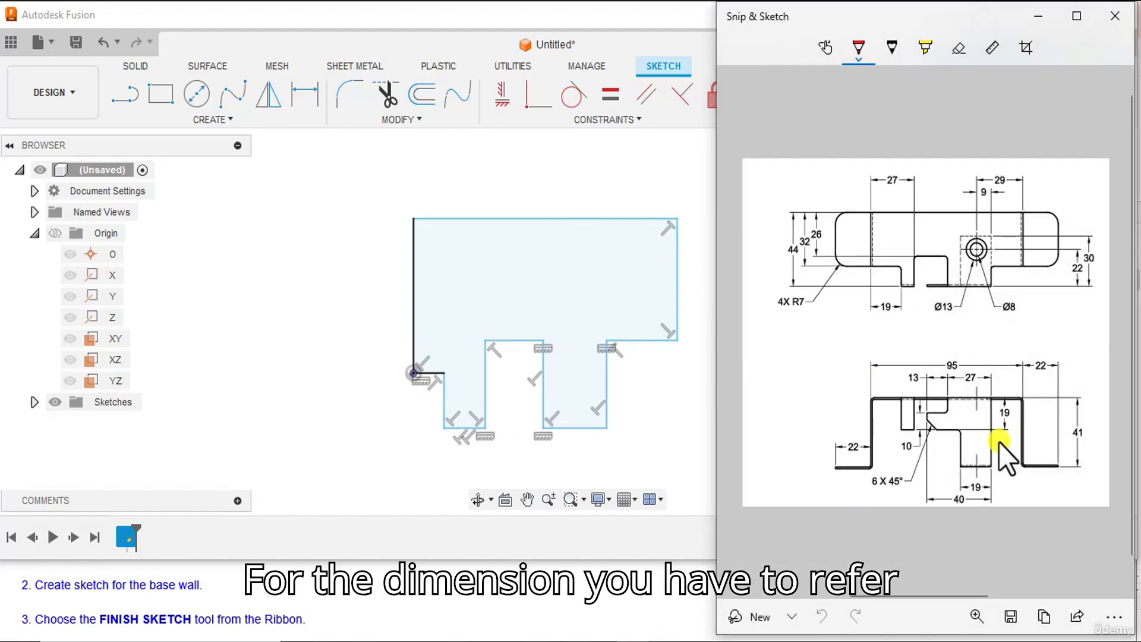
pyautogui.click(634, 640)
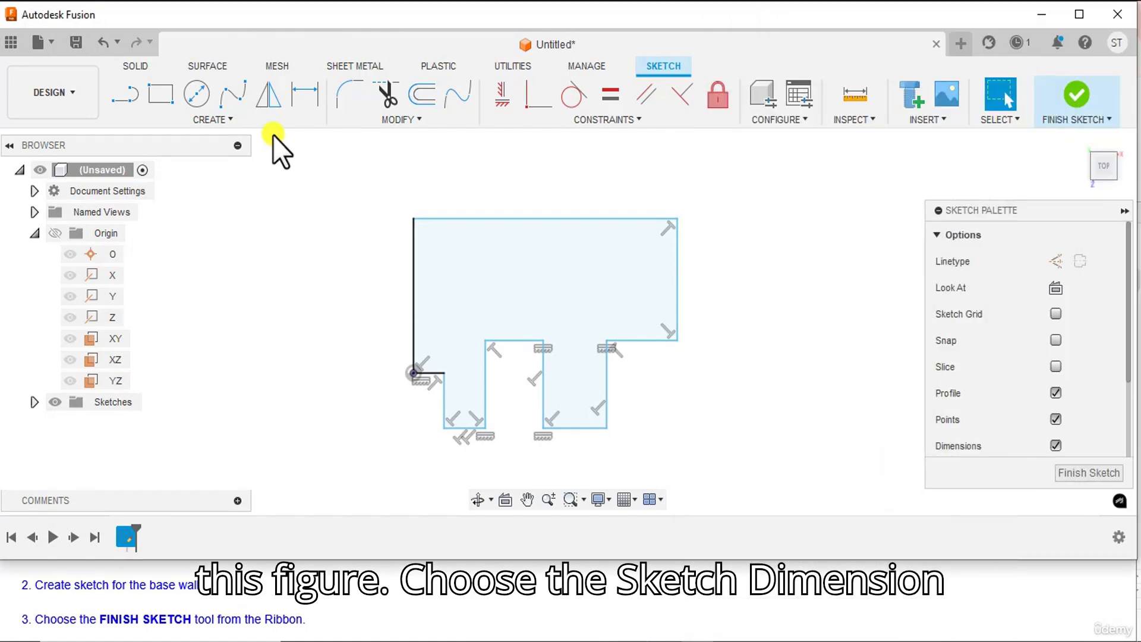
pyautogui.click(299, 88)
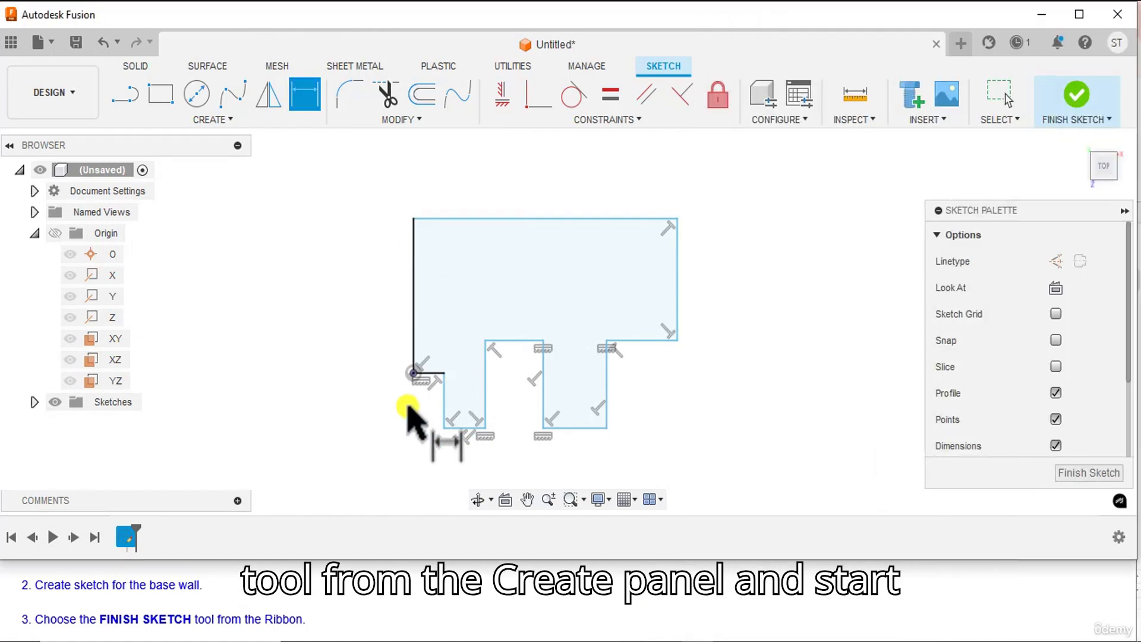
pyautogui.moveTo(407, 407); pyautogui.dragTo(441, 376, button='middle')
pyautogui.click(463, 343)
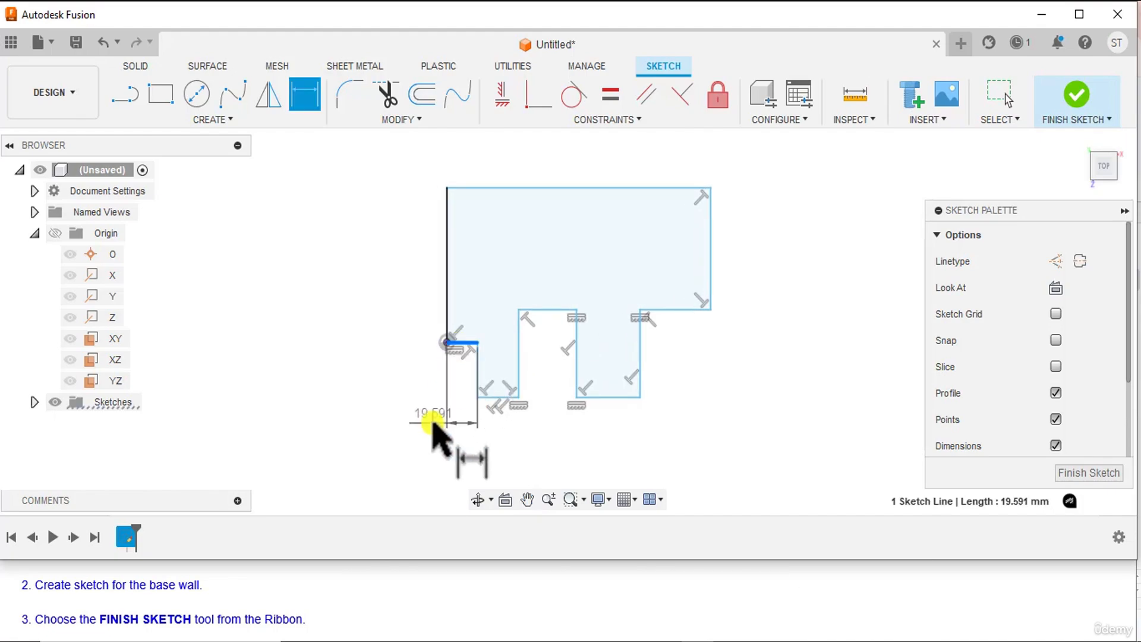
pyautogui.click(432, 423)
pyautogui.write('19')
pyautogui.press('Return')
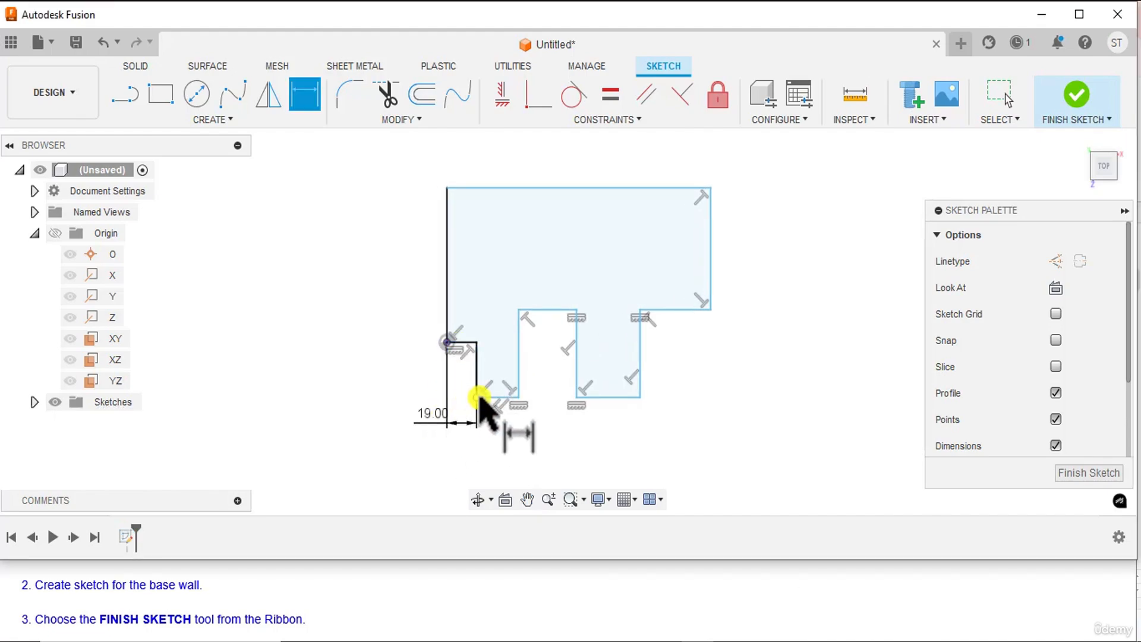
pyautogui.click(498, 396)
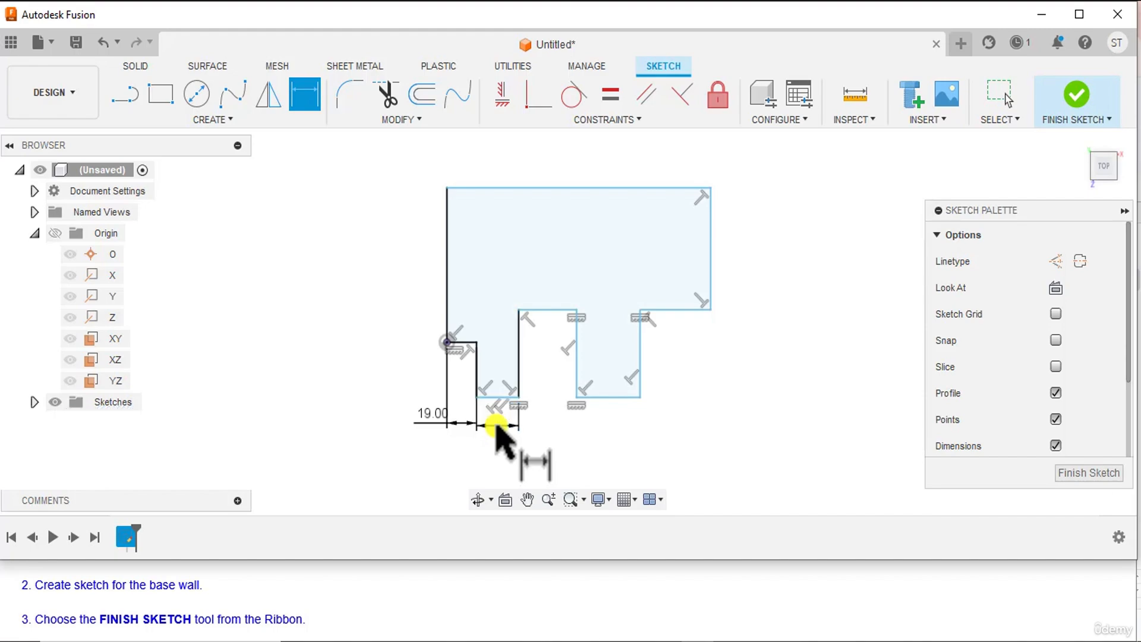
pyautogui.click(498, 423)
pyautogui.press('Return')
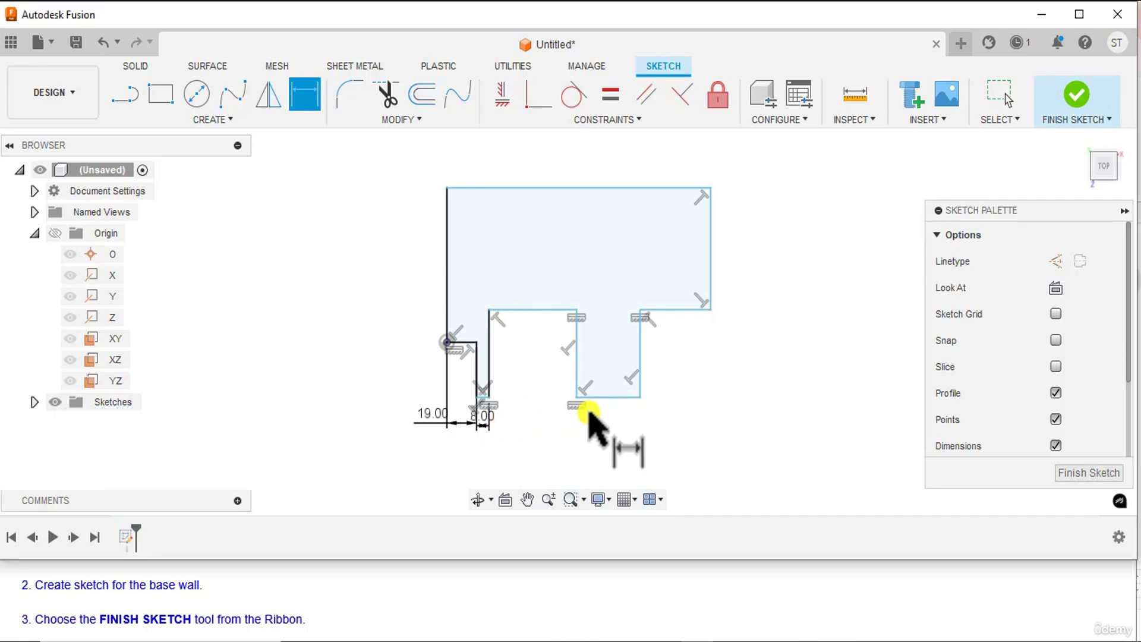
# Dimension the wide tab's width to 27 mm and the horizontal edge beyond it to 20 mm
pyautogui.click(601, 396)
pyautogui.click(601, 433)
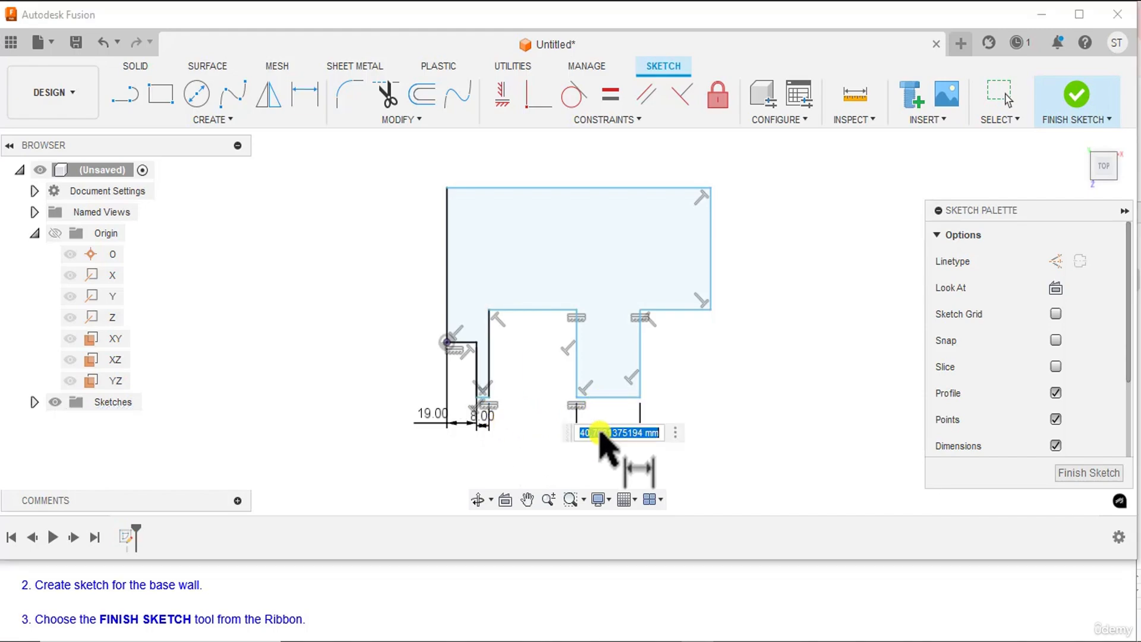
pyautogui.write('27')
pyautogui.press('Return')
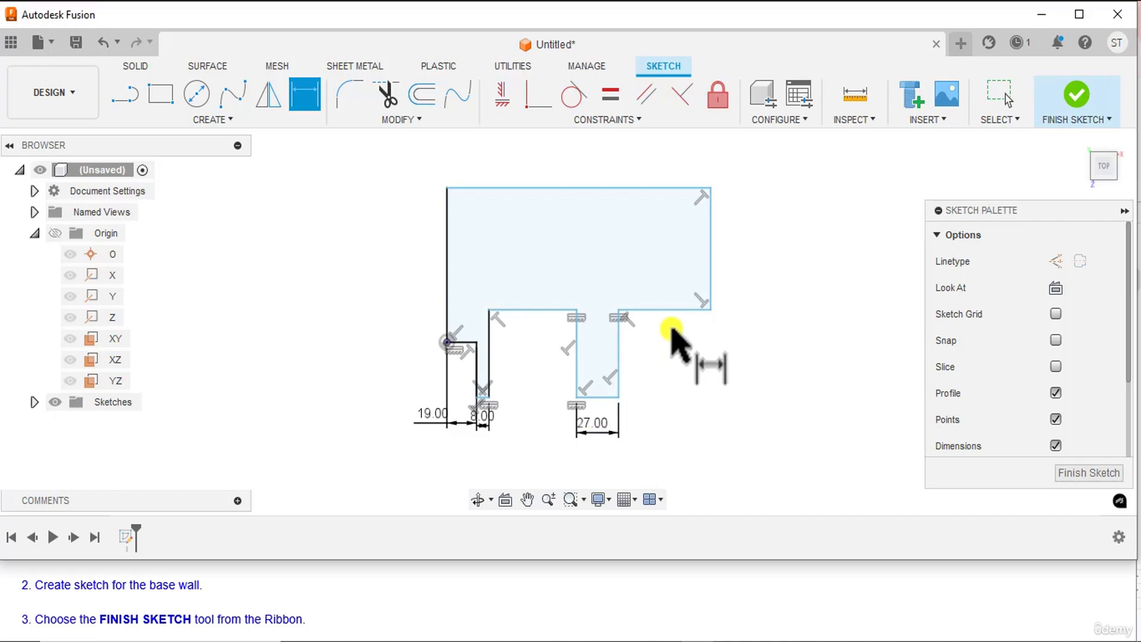
pyautogui.click(675, 321)
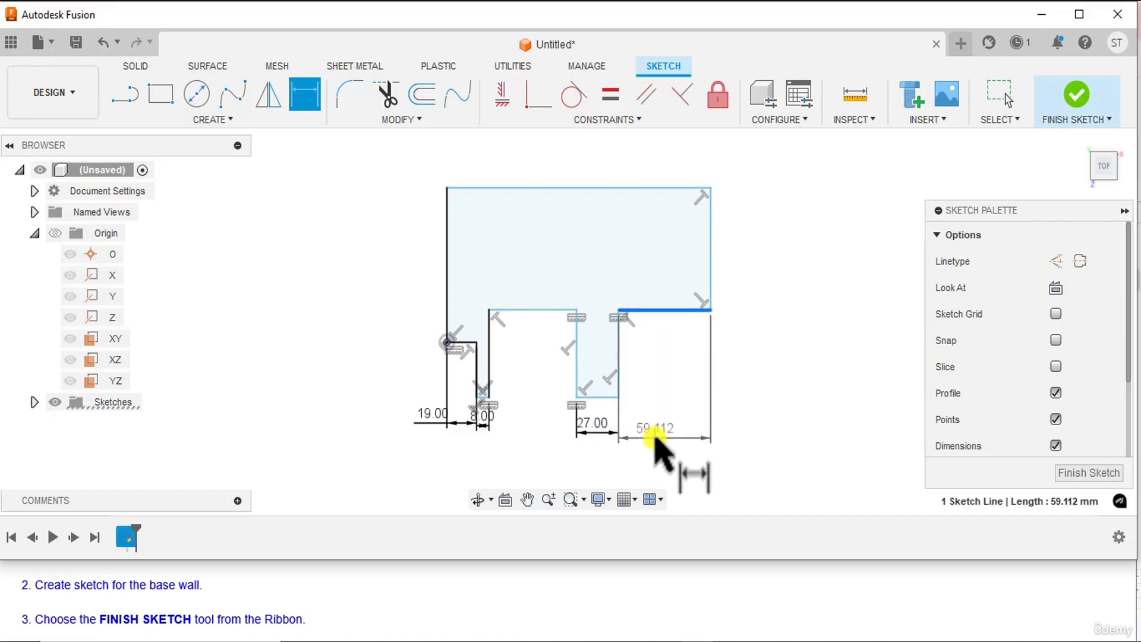
pyautogui.click(655, 436)
pyautogui.write('20')
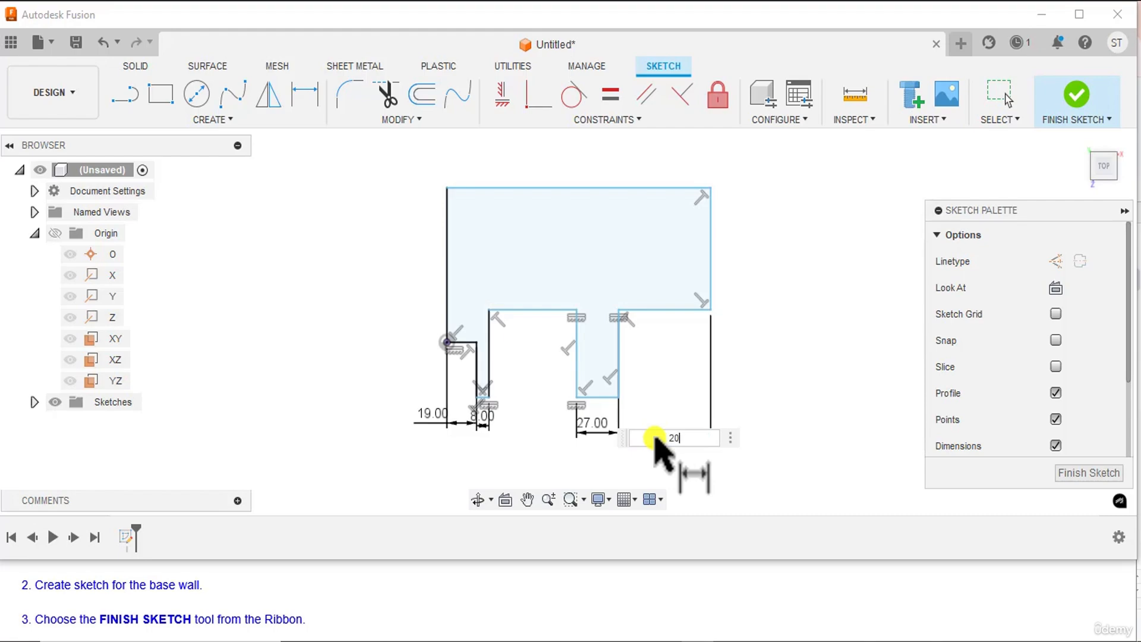
pyautogui.press('Return')
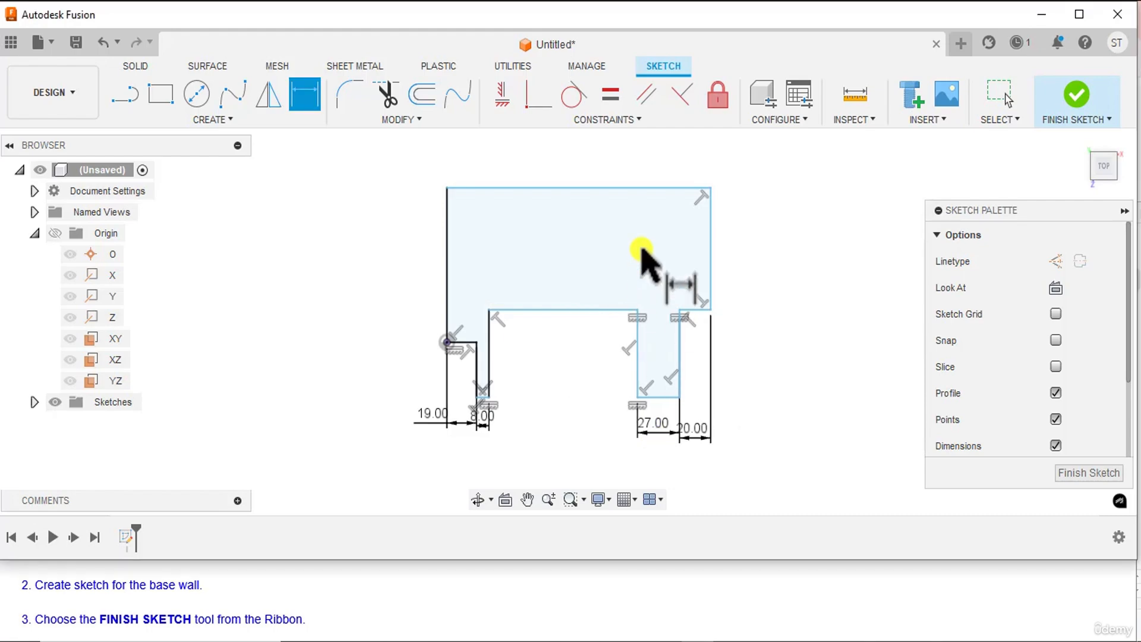
# Set the distance from the long top edge to the notch's top edge to 26 mm and the vertical side at the origin to 32 mm
pyautogui.click(634, 187)
pyautogui.click(577, 309)
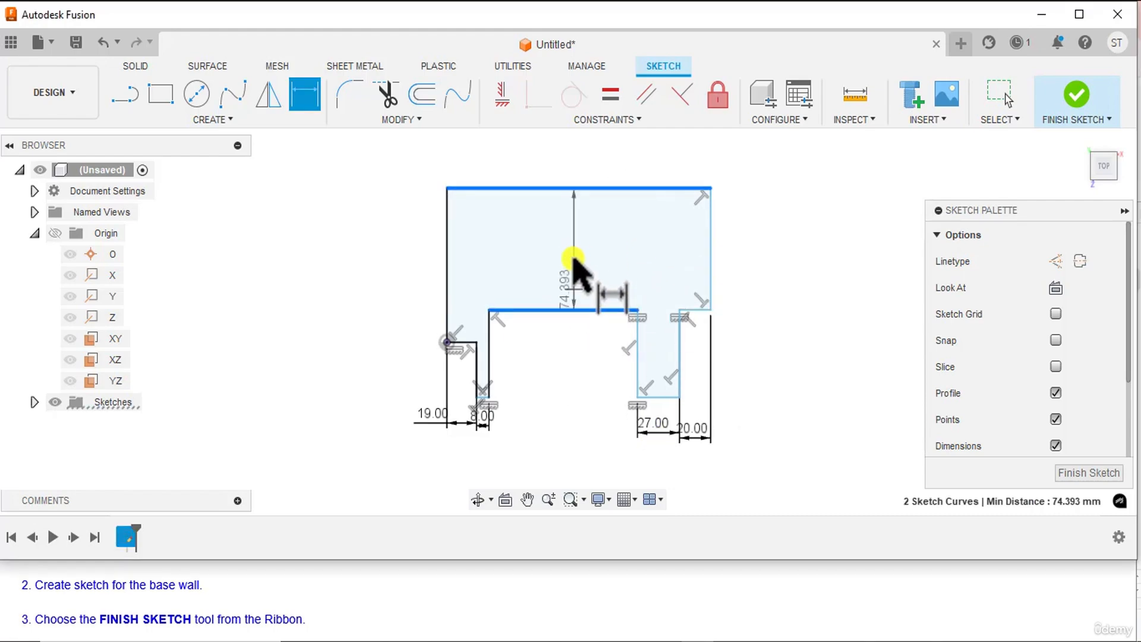
pyautogui.click(571, 256)
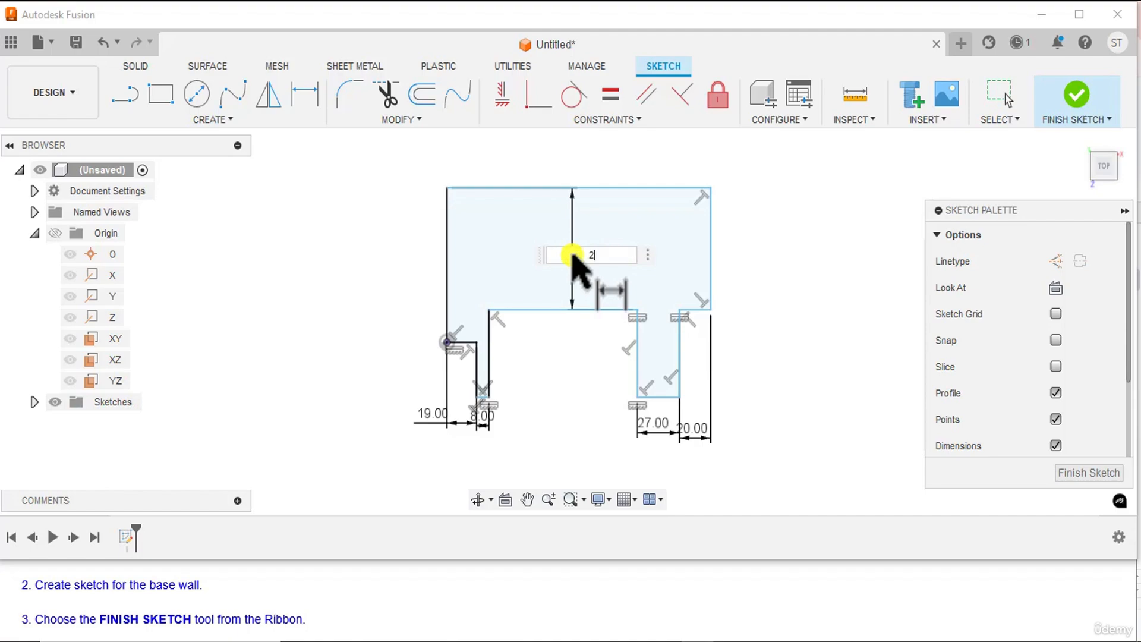
pyautogui.write('26')
pyautogui.press('Return')
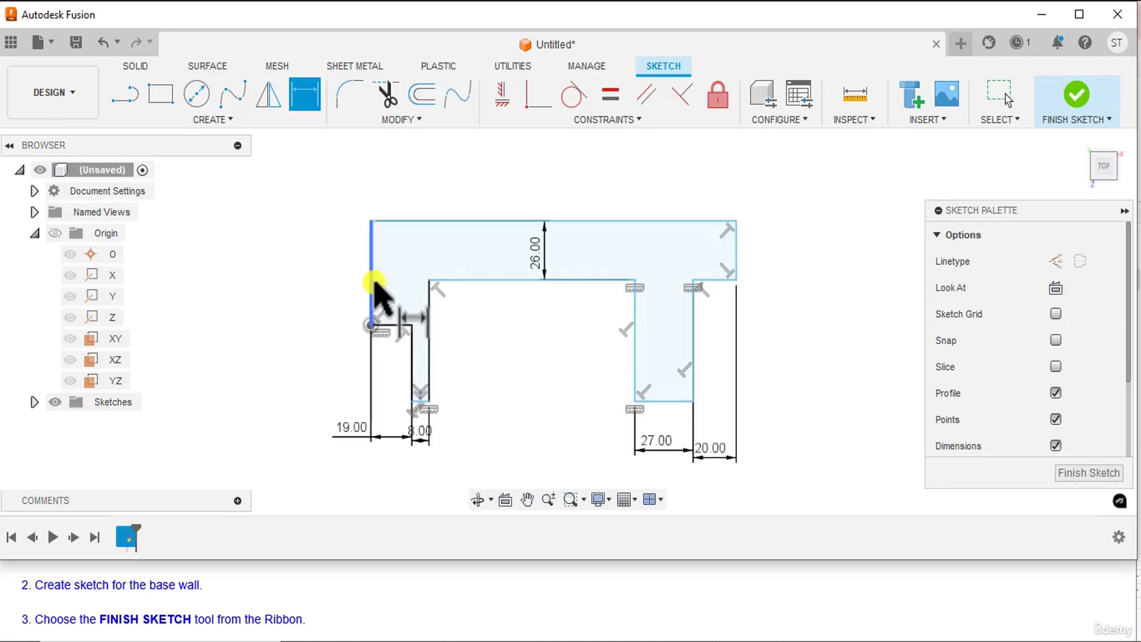
pyautogui.click(373, 282)
pyautogui.click(345, 284)
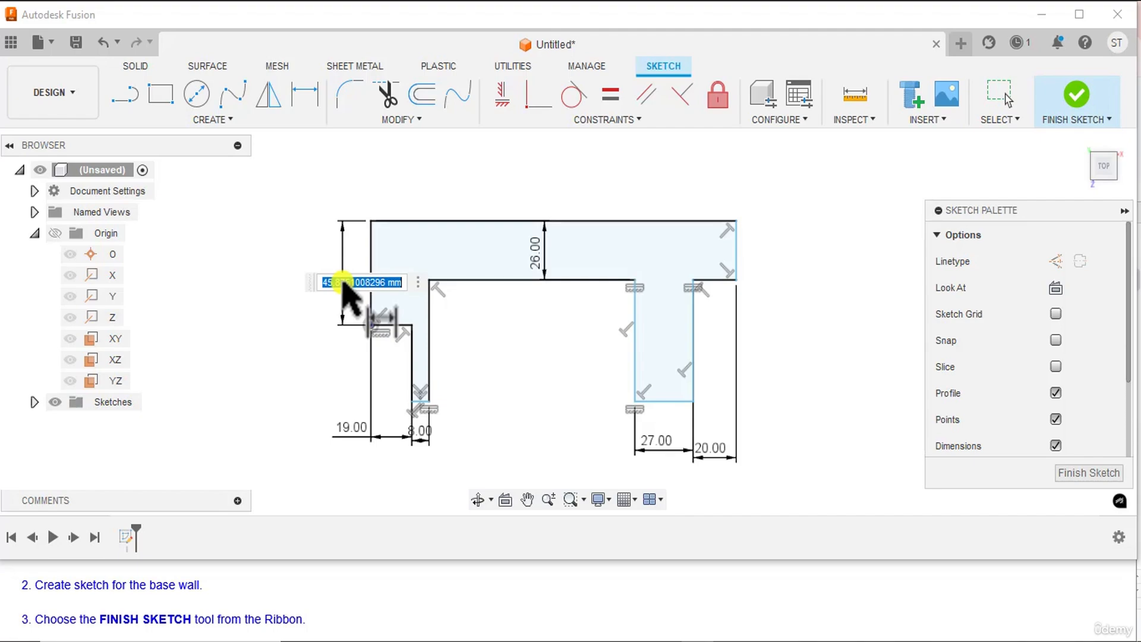
pyautogui.write('32')
pyautogui.press('Return')
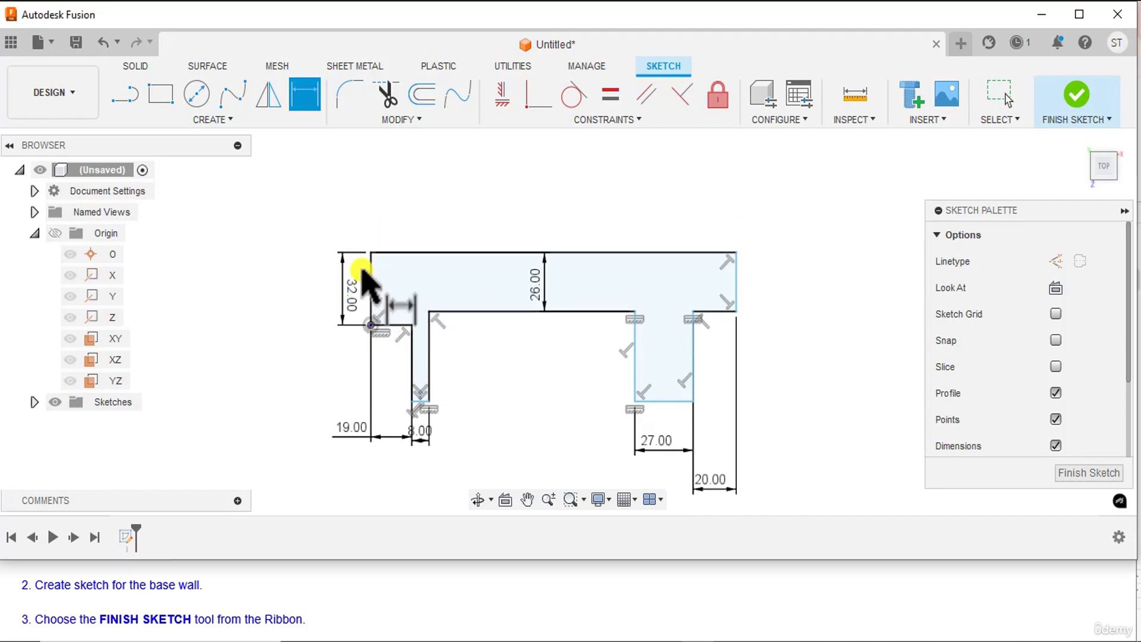
# Dimension the profile's long top edge to 95 mm
pyautogui.click(569, 252)
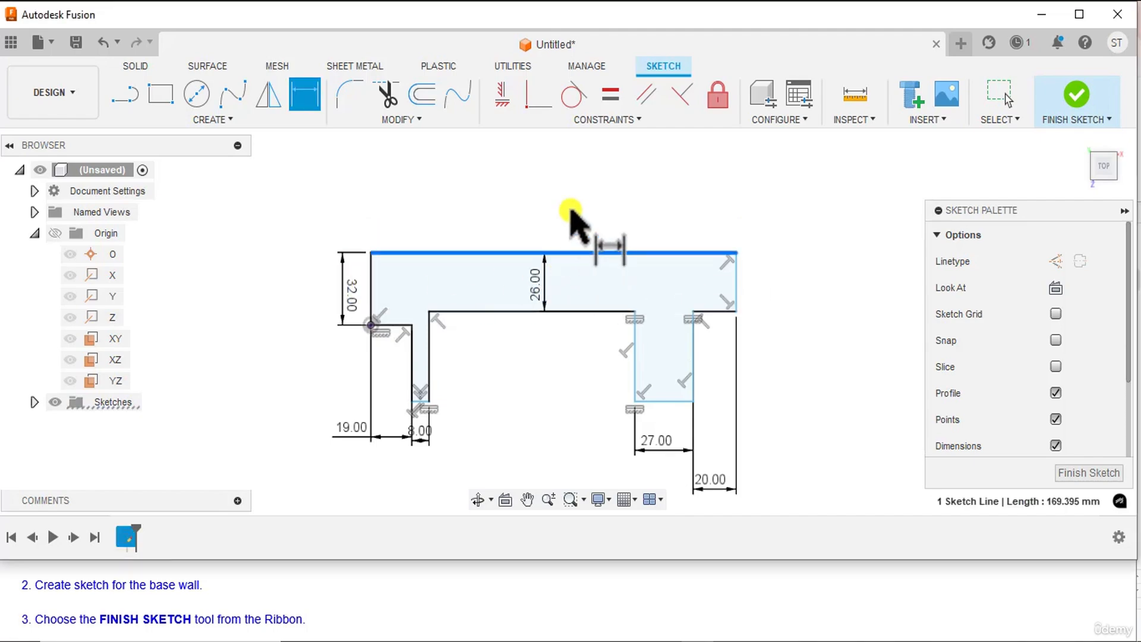
pyautogui.click(571, 203)
pyautogui.write('9')
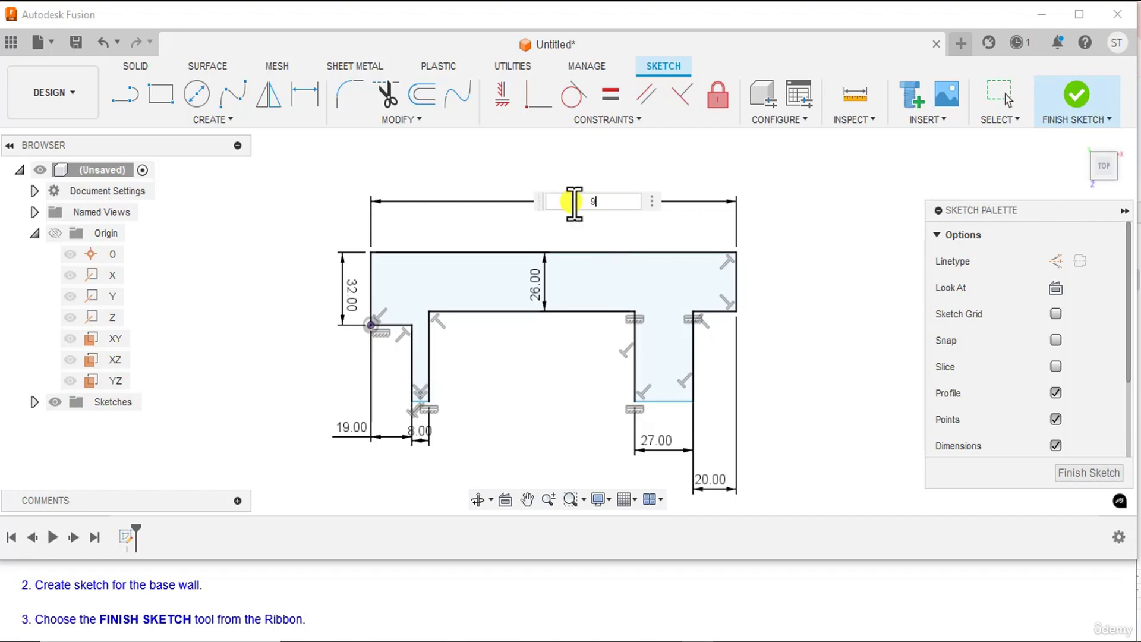
pyautogui.write('5')
pyautogui.press('Return')
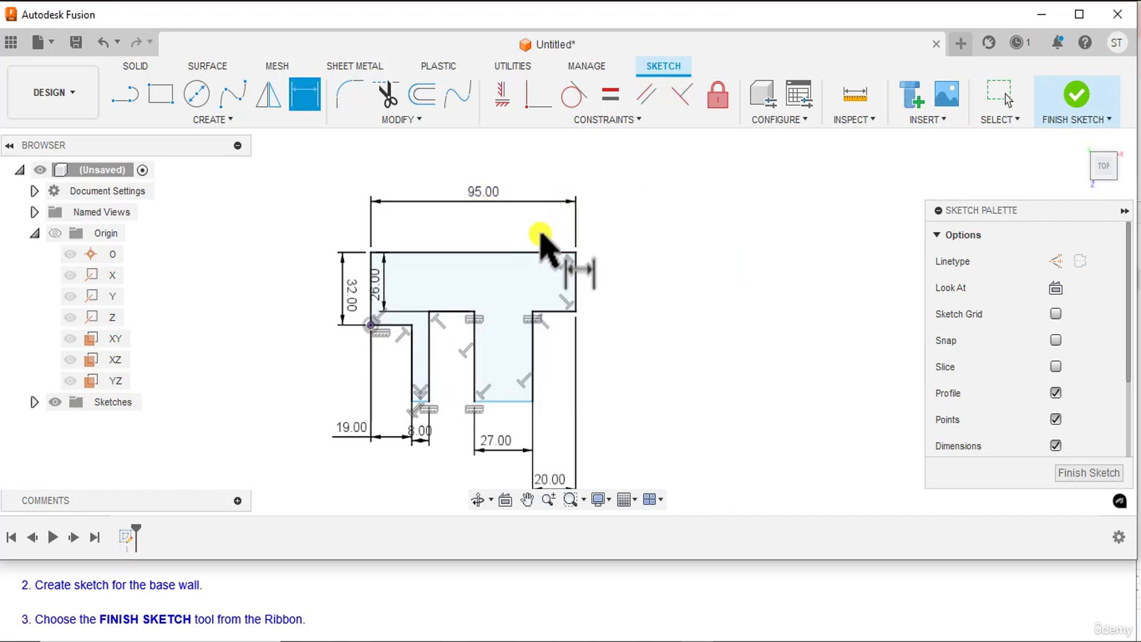
# Dimension the overall height between the long top edge and the wide tab's bottom edge to 44 mm
pyautogui.click(523, 252)
pyautogui.click(514, 401)
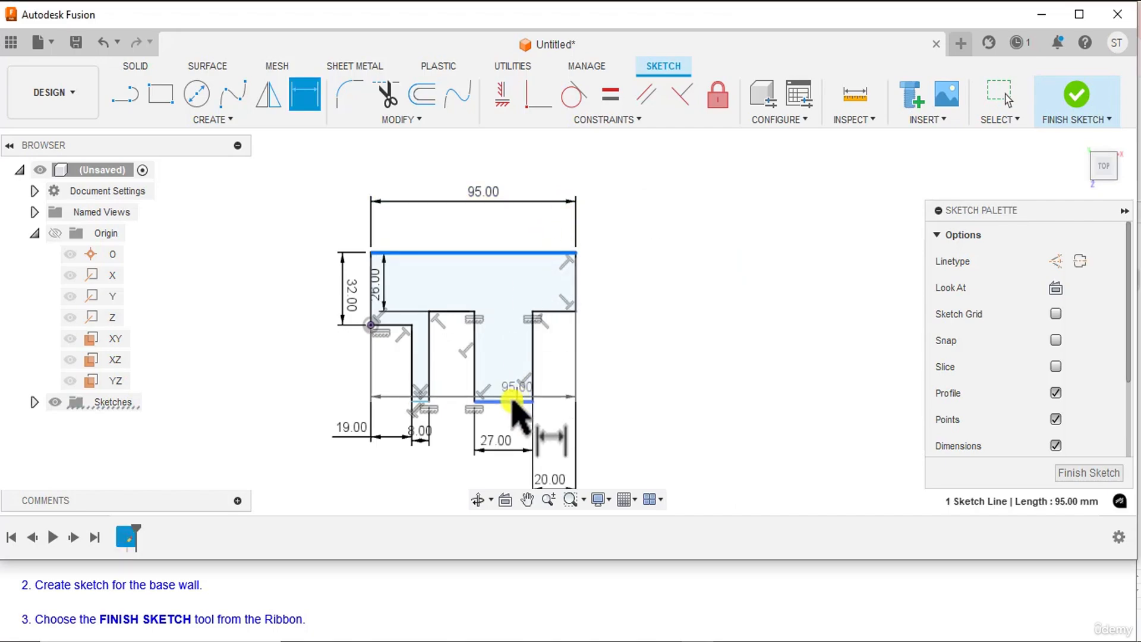
pyautogui.click(655, 336)
pyautogui.write('44')
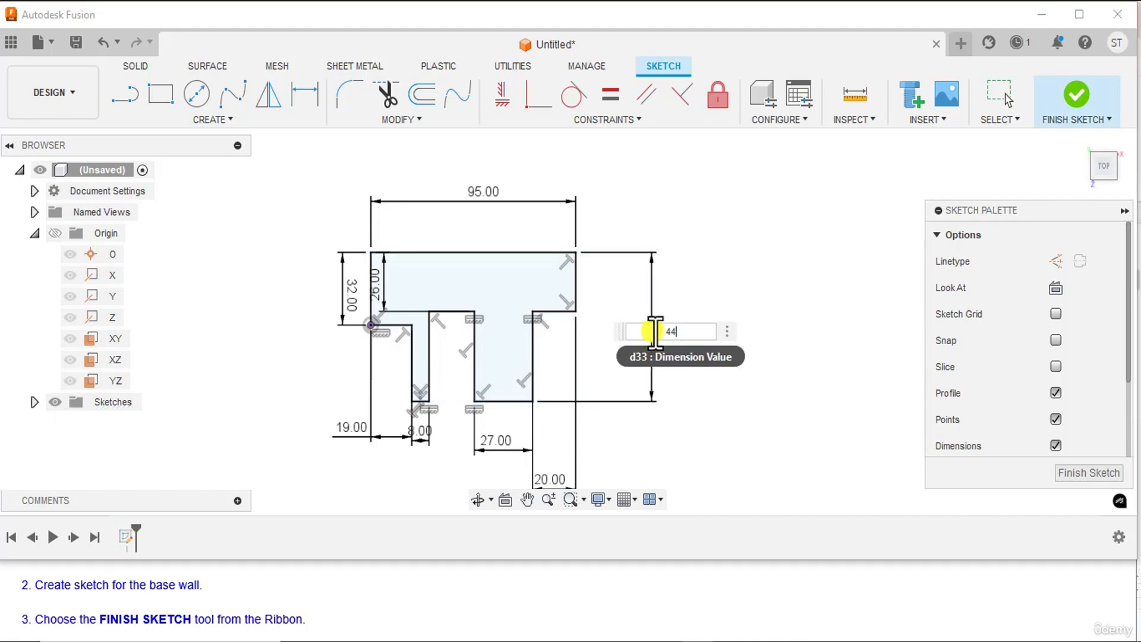
pyautogui.press('Return')
pyautogui.moveTo(708, 364)
pyautogui.mouseDown(button='middle')
pyautogui.moveTo(733, 321)
pyautogui.moveTo(765, 311)
pyautogui.moveTo(766, 337)
pyautogui.mouseUp(button='middle')
pyautogui.press('d')
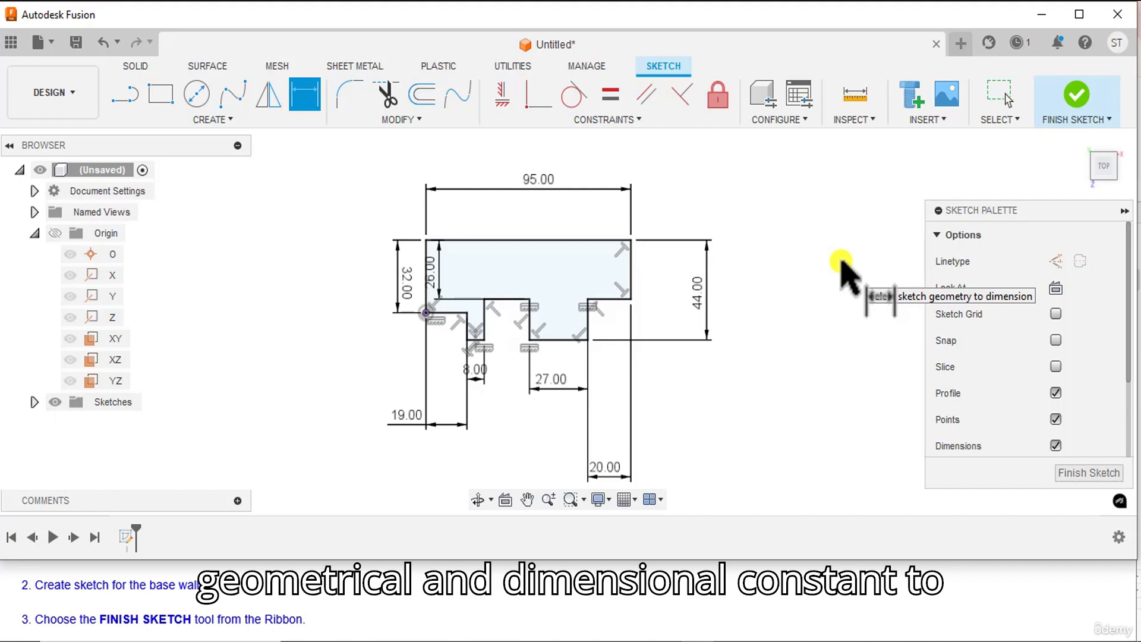
pyautogui.rightClick(772, 168)
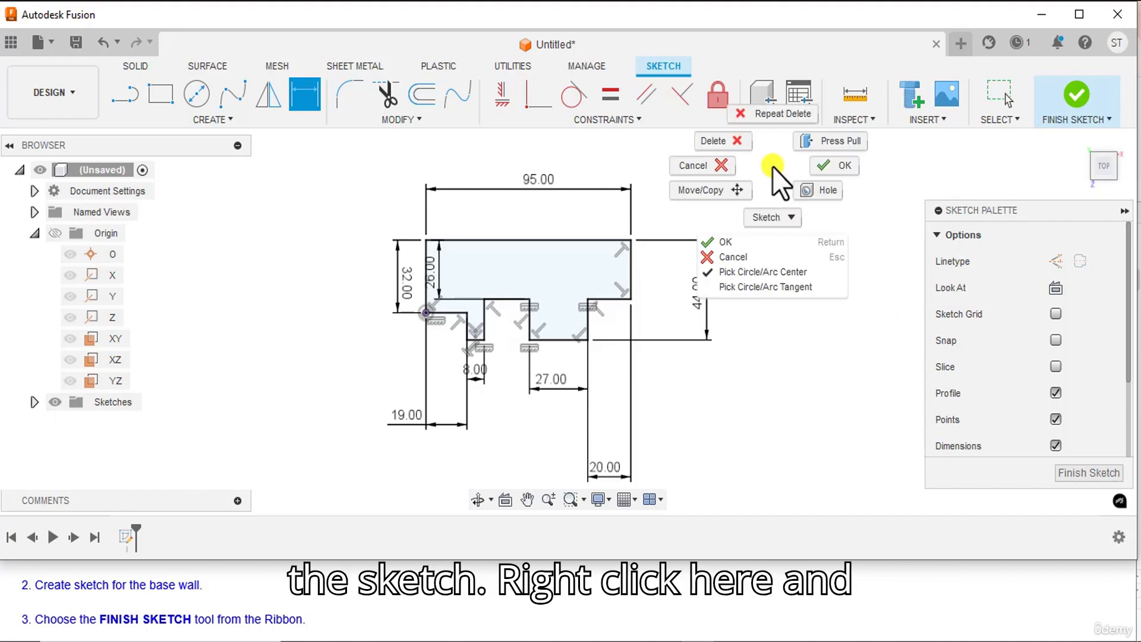
pyautogui.click(742, 241)
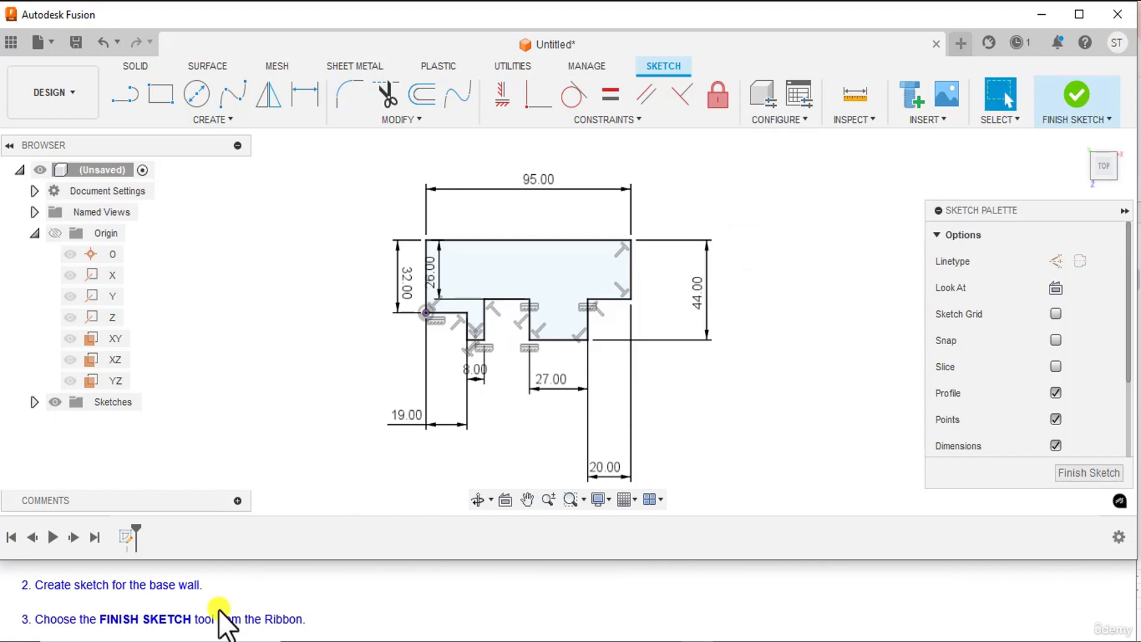
# Finish the base wall sketch and switch to the home view
pyautogui.scroll(-1, 219, 611)
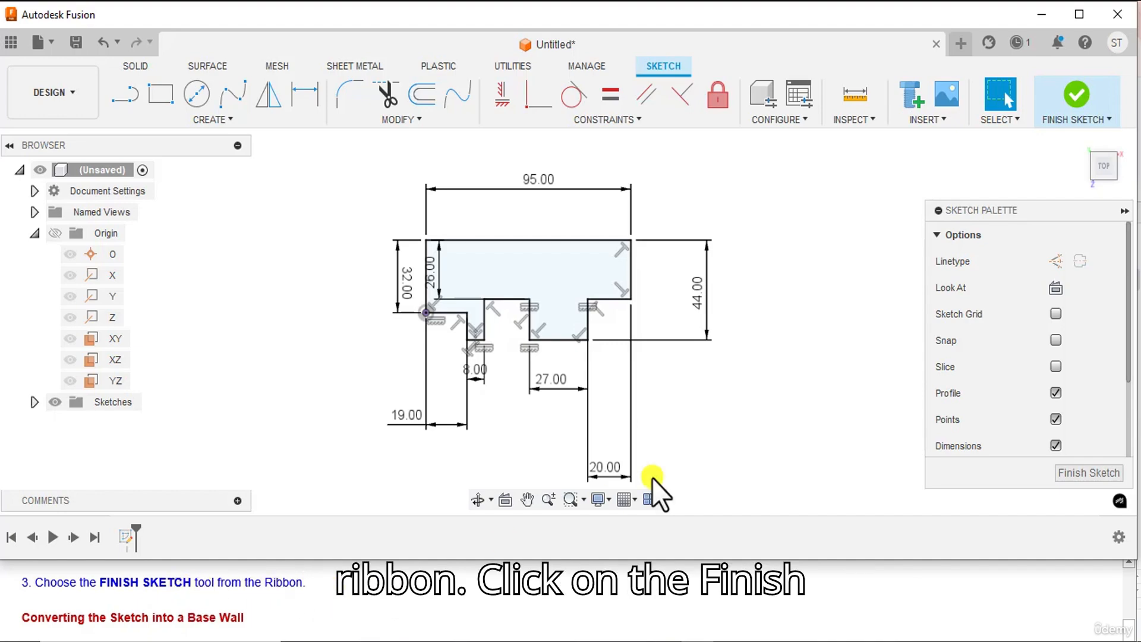
pyautogui.click(1086, 94)
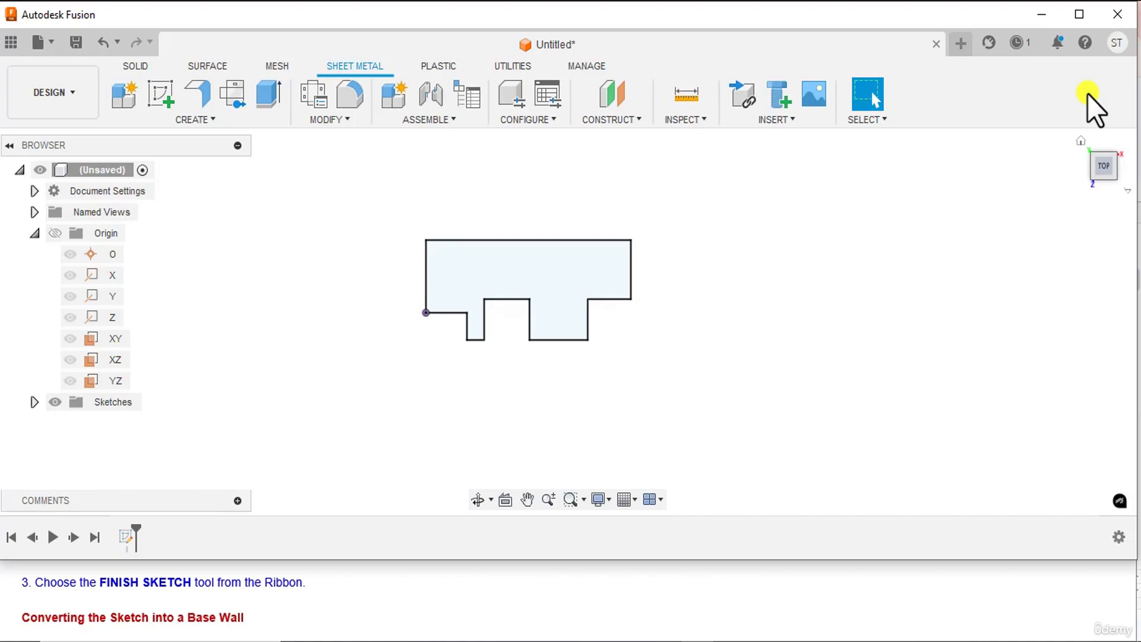
pyautogui.click(1081, 141)
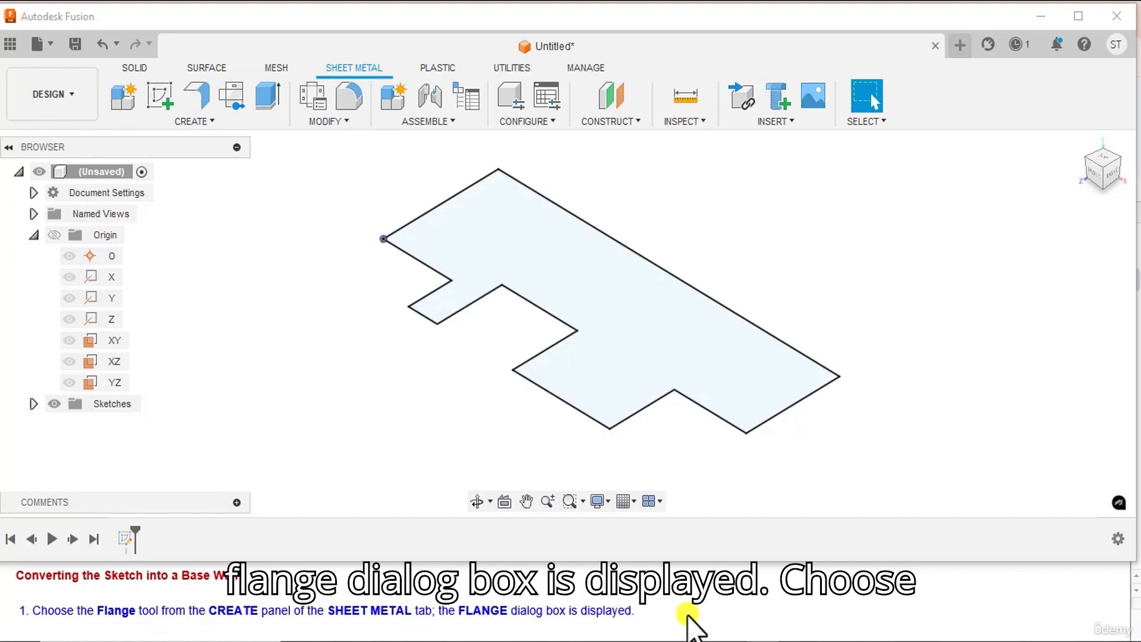
# Create the base wall as a flange from the closed sketch profile, using Side 1 orientation, New Body and the Steel (mm) rule
pyautogui.click(190, 85)
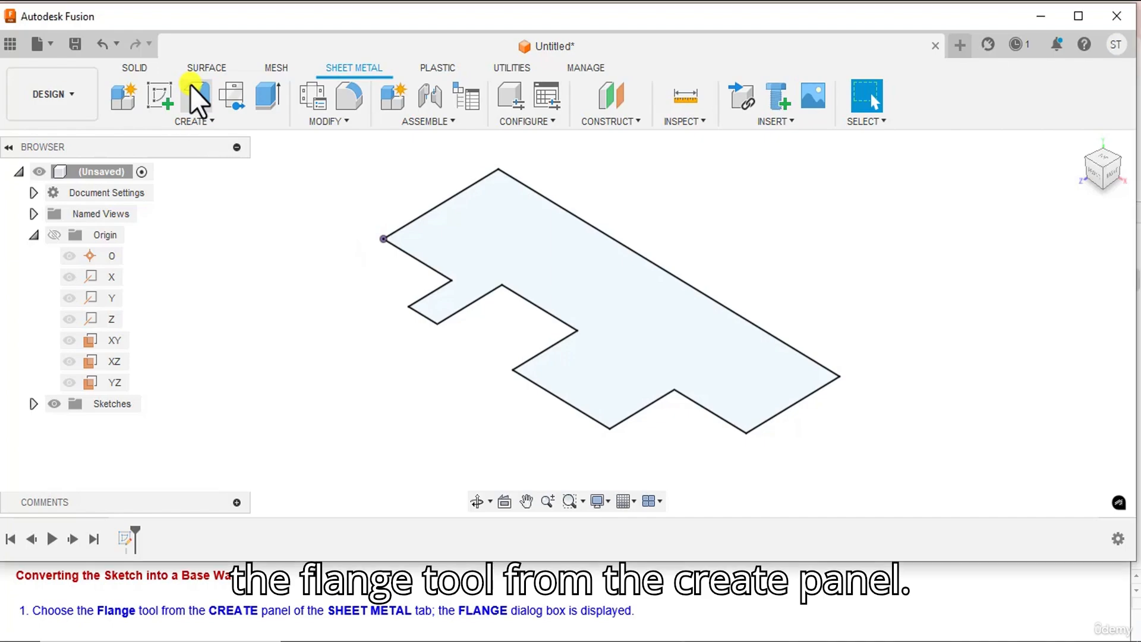
pyautogui.click(191, 85)
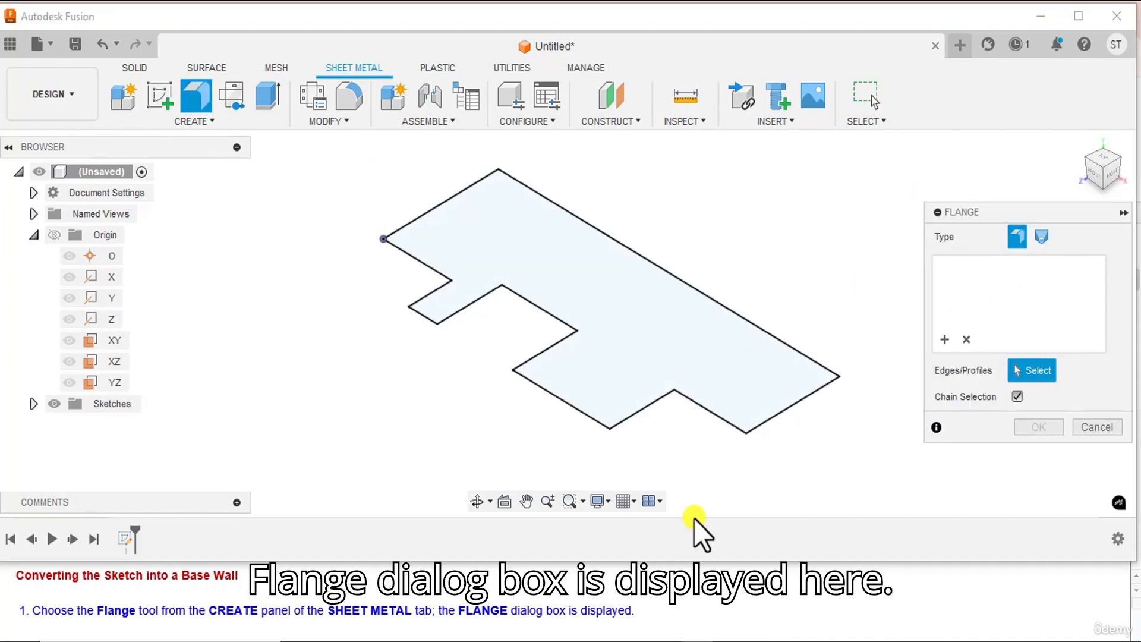
pyautogui.scroll(-1, 264, 600)
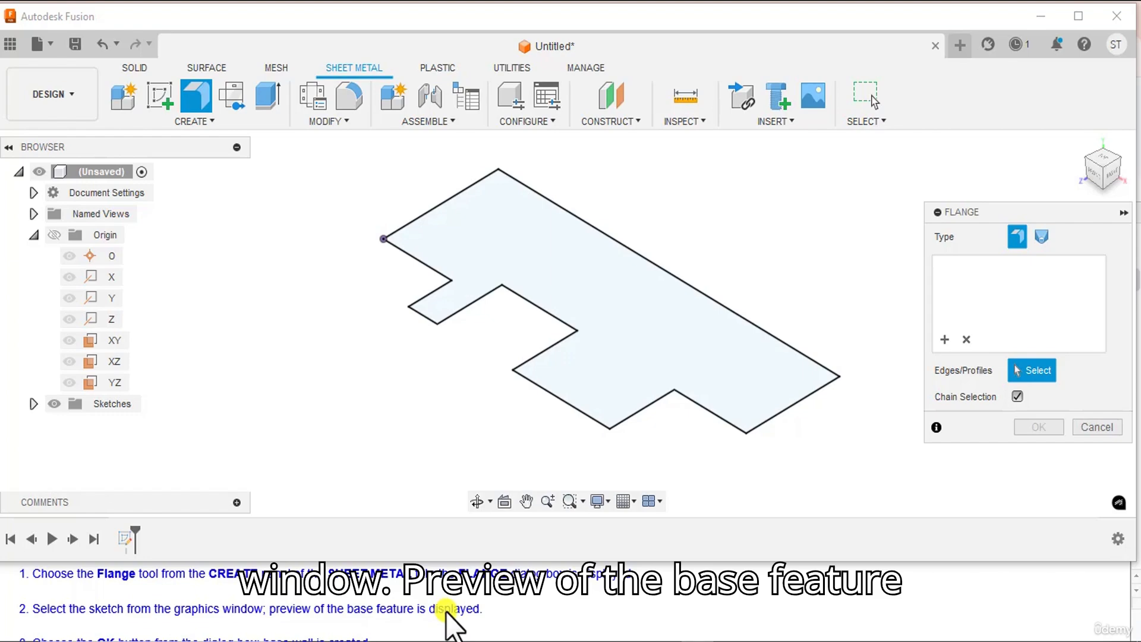
pyautogui.click(644, 375)
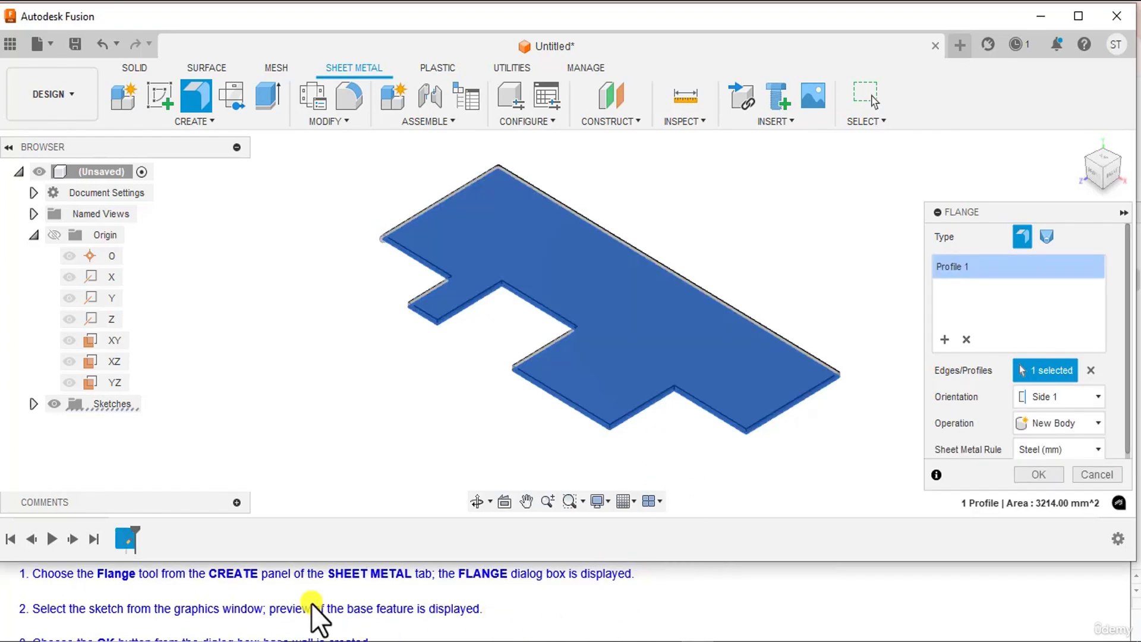
pyautogui.scroll(-1, 312, 604)
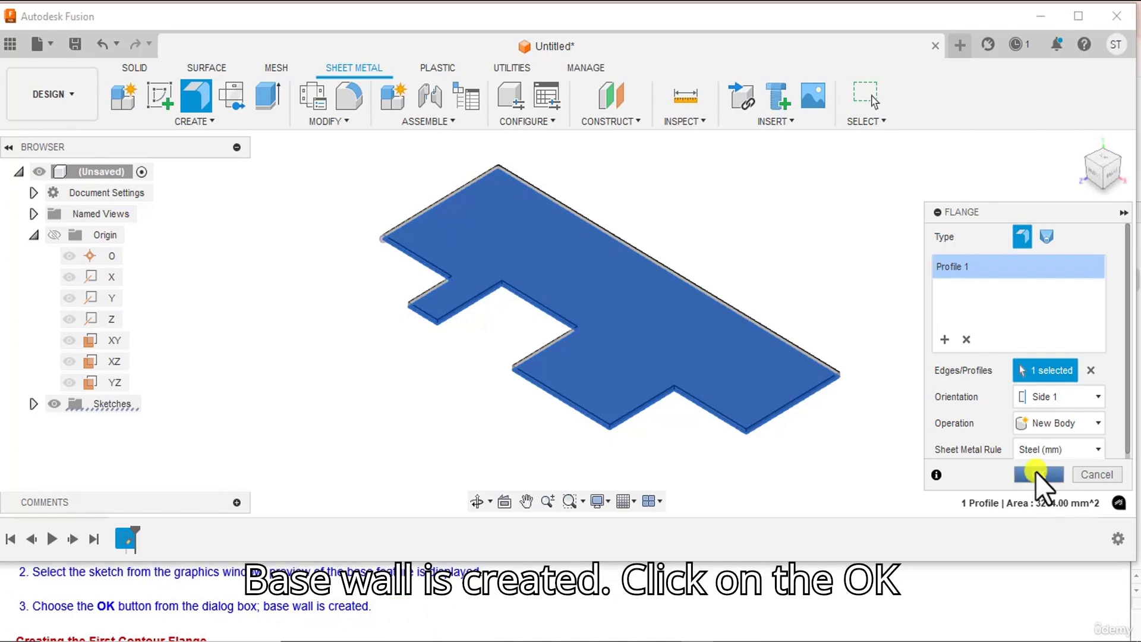
pyautogui.click(1035, 471)
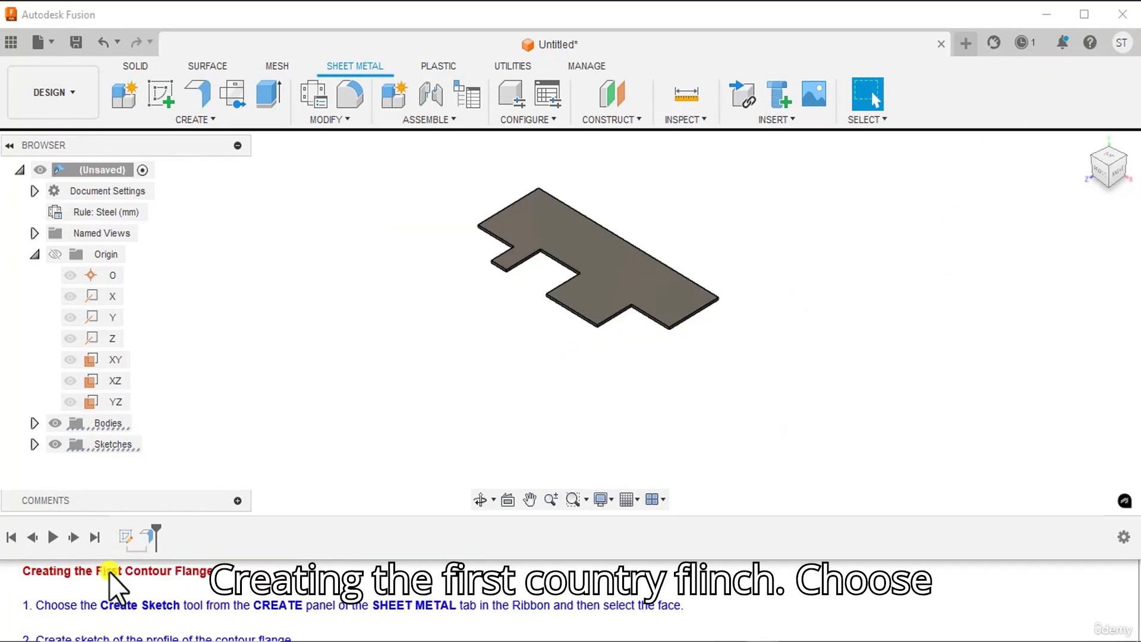
# Start a sketch on the base wall's thin front face between the wide tab and the far end
pyautogui.scroll(-1, 179, 600)
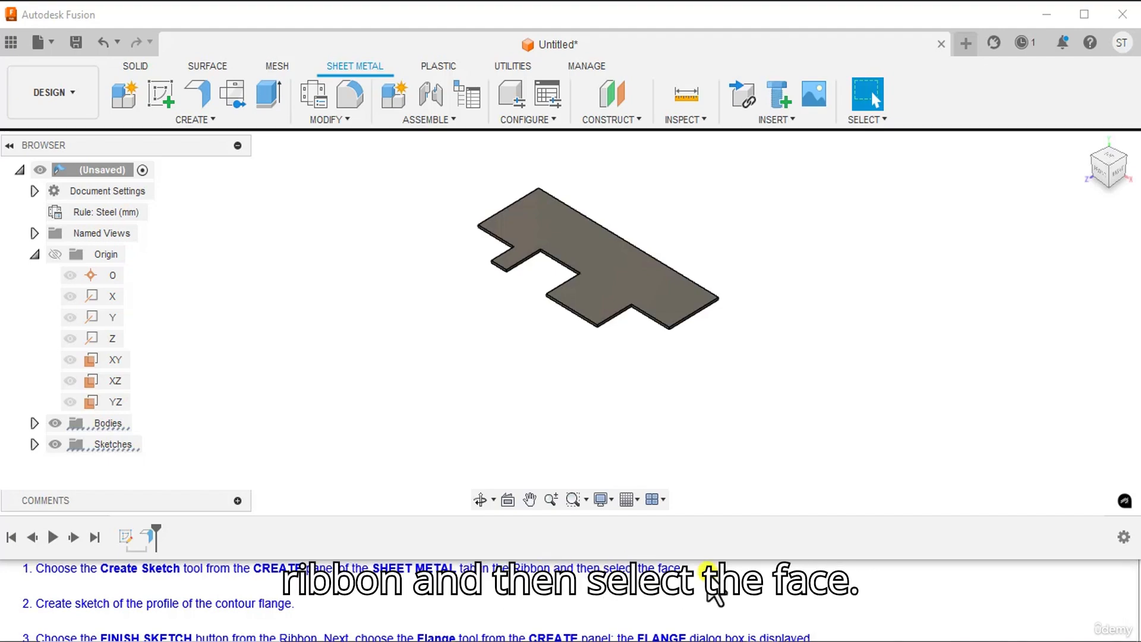
pyautogui.click(163, 93)
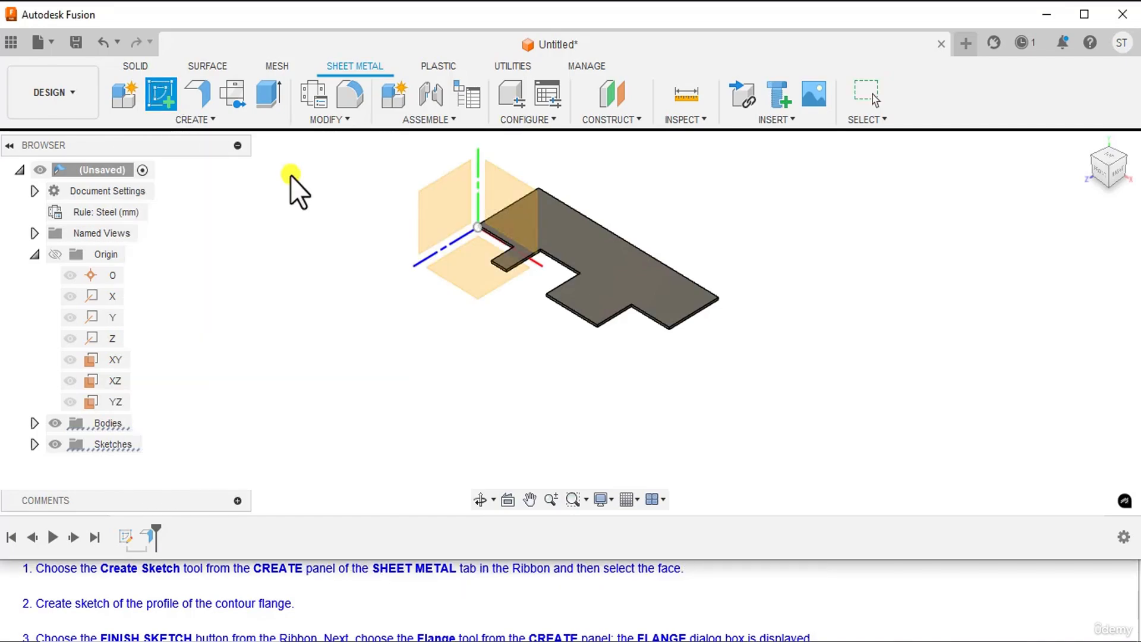
pyautogui.scroll(5, 657, 326)
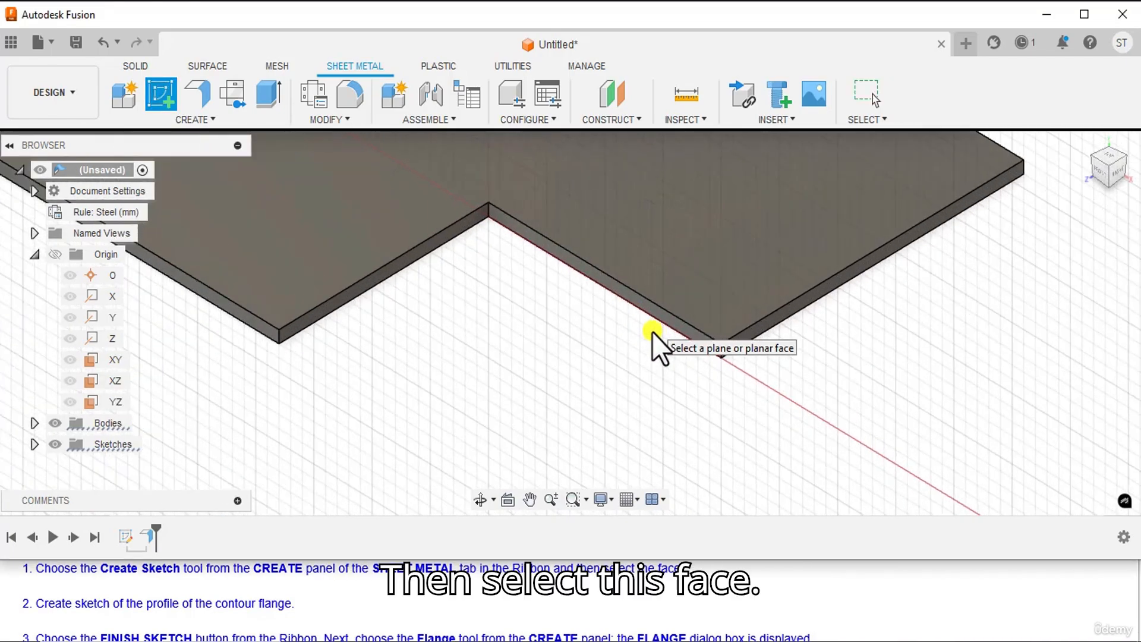
pyautogui.click(609, 360)
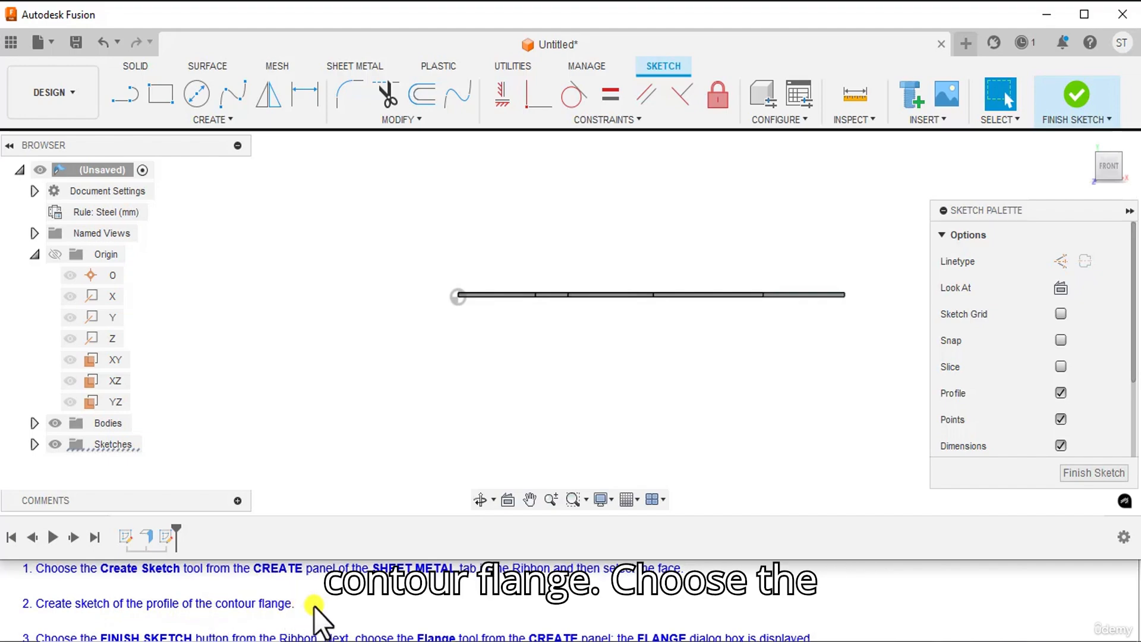
# Draw connected lines from the base wall's upper end corner: about 29.7 mm straight down, with an outward horizontal segment about 18.5 mm long
pyautogui.click(117, 94)
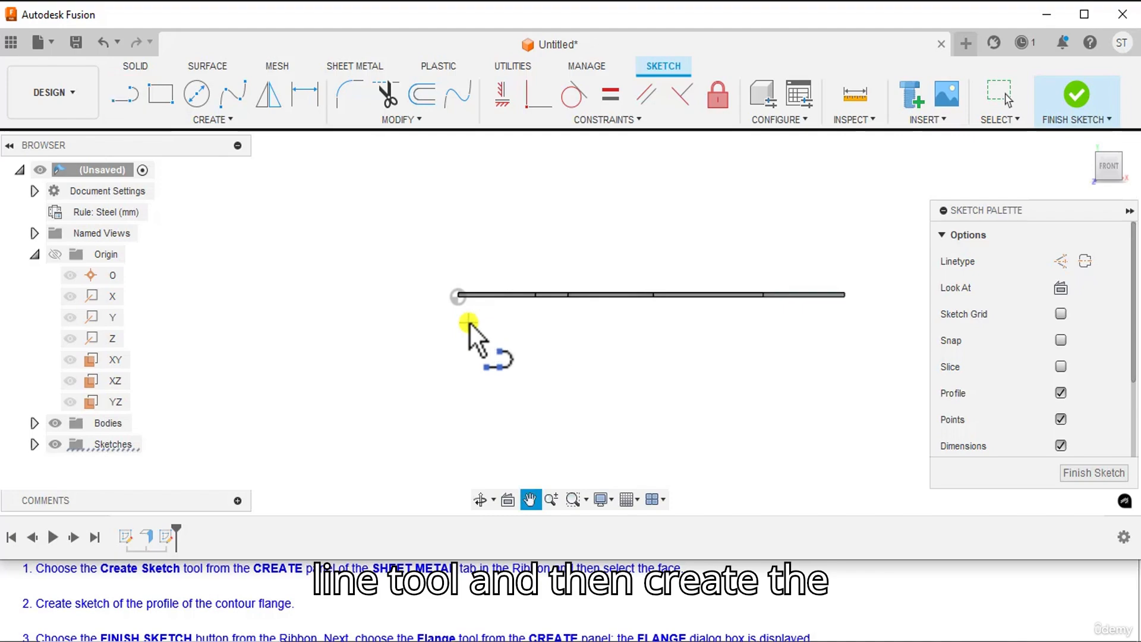
pyautogui.moveTo(468, 324); pyautogui.dragTo(267, 370, button='middle')
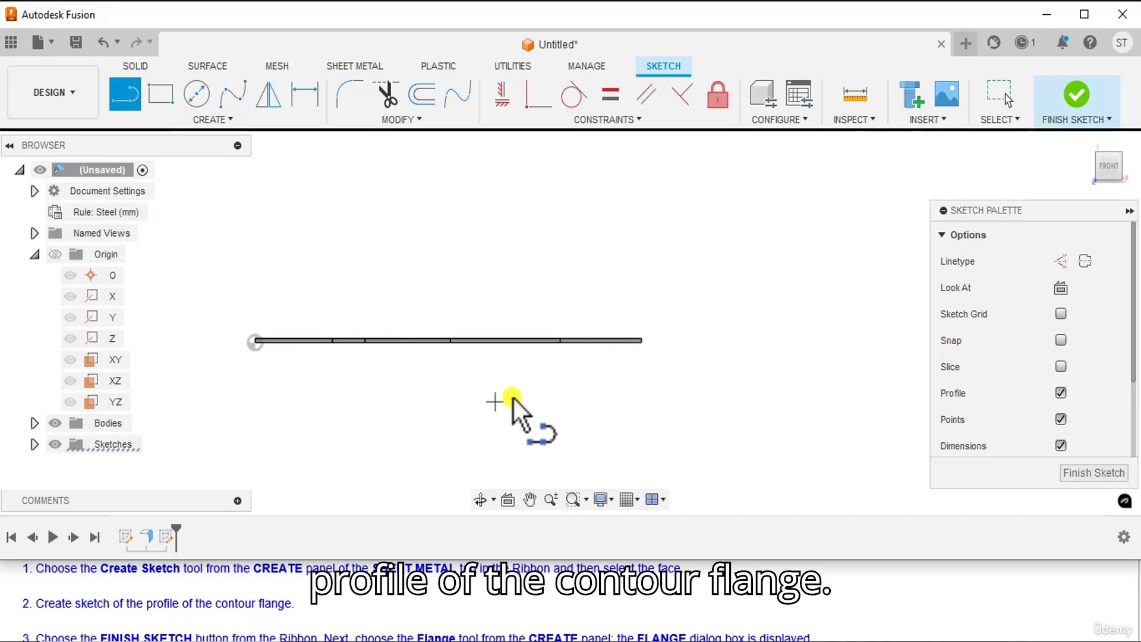
pyautogui.scroll(3, 574, 399)
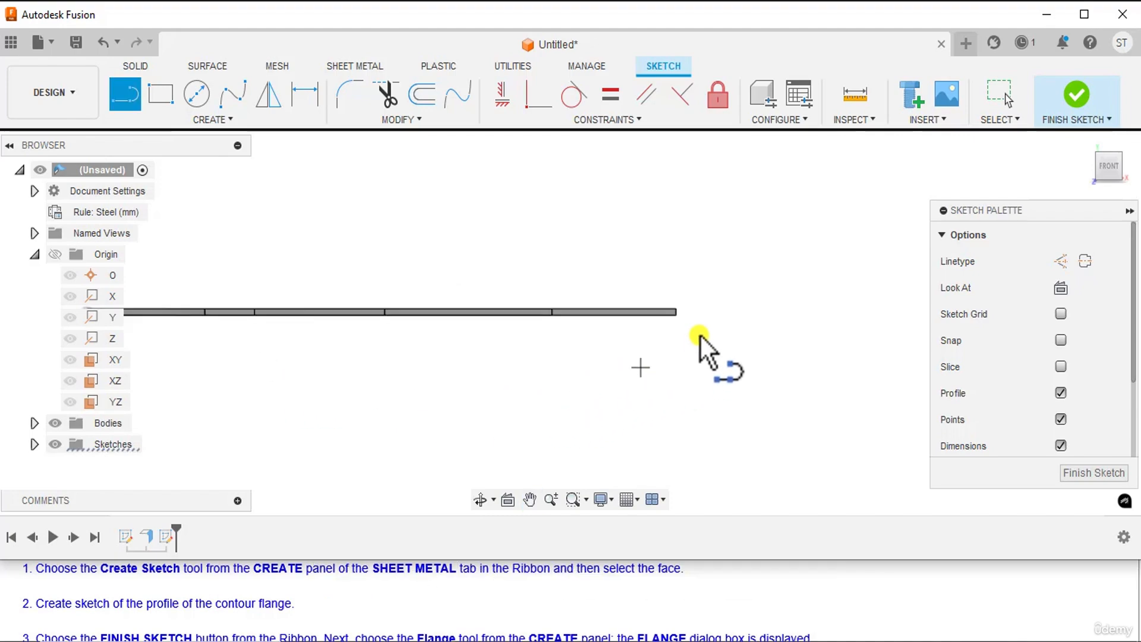
pyautogui.scroll(2, 684, 301)
pyautogui.click(672, 309)
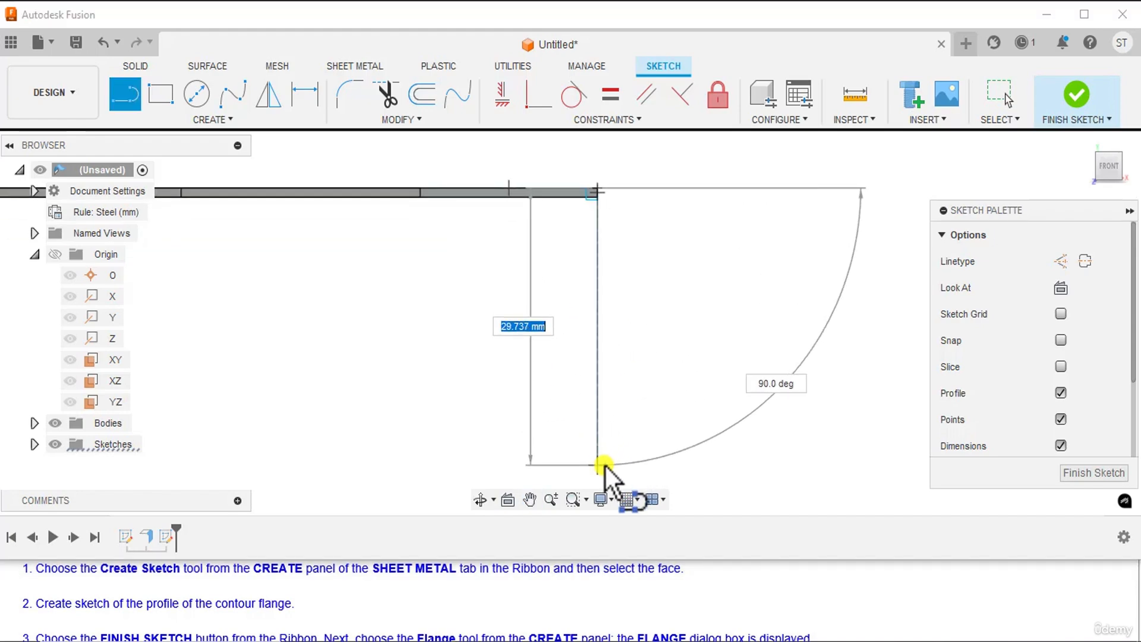
pyautogui.click(599, 465)
pyautogui.click(761, 462)
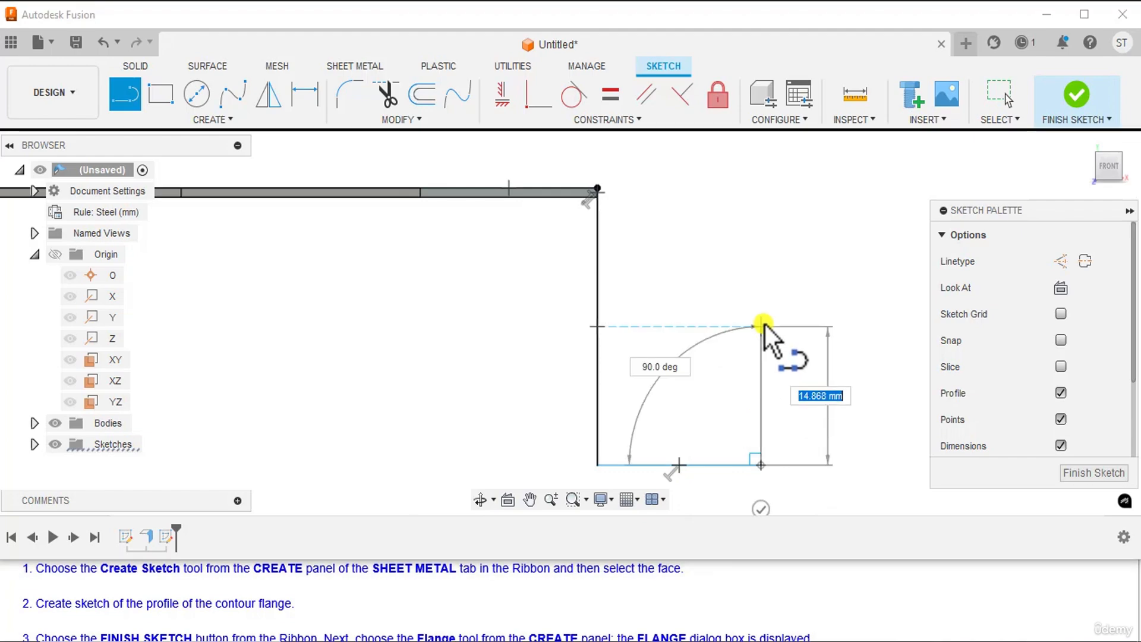
pyautogui.rightClick(764, 324)
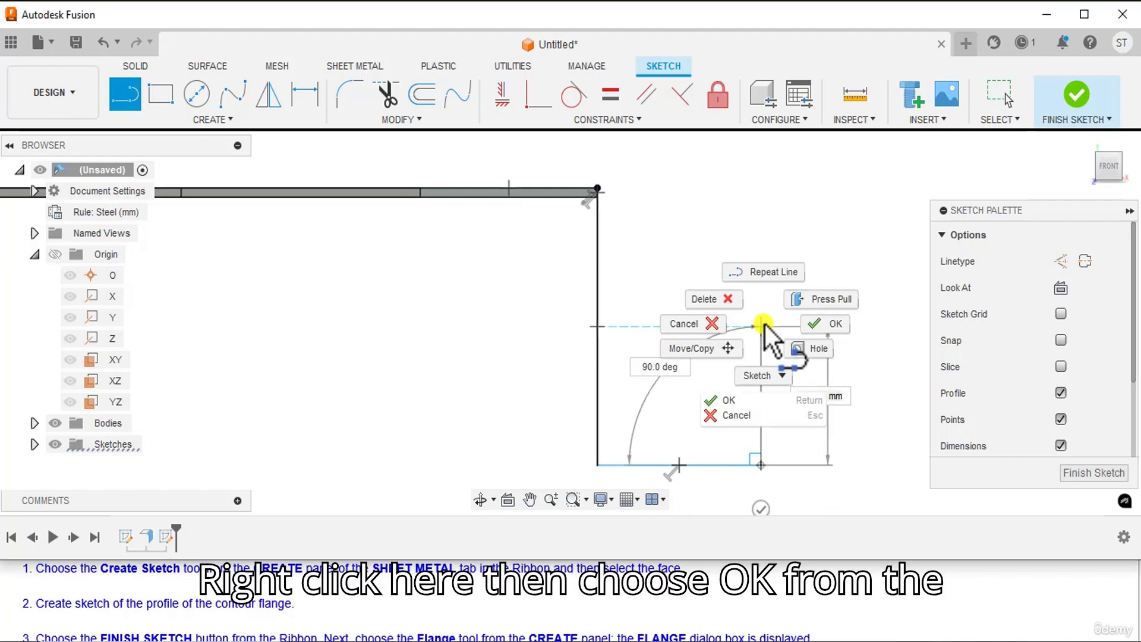
pyautogui.click(813, 326)
pyautogui.scroll(-3, 765, 333)
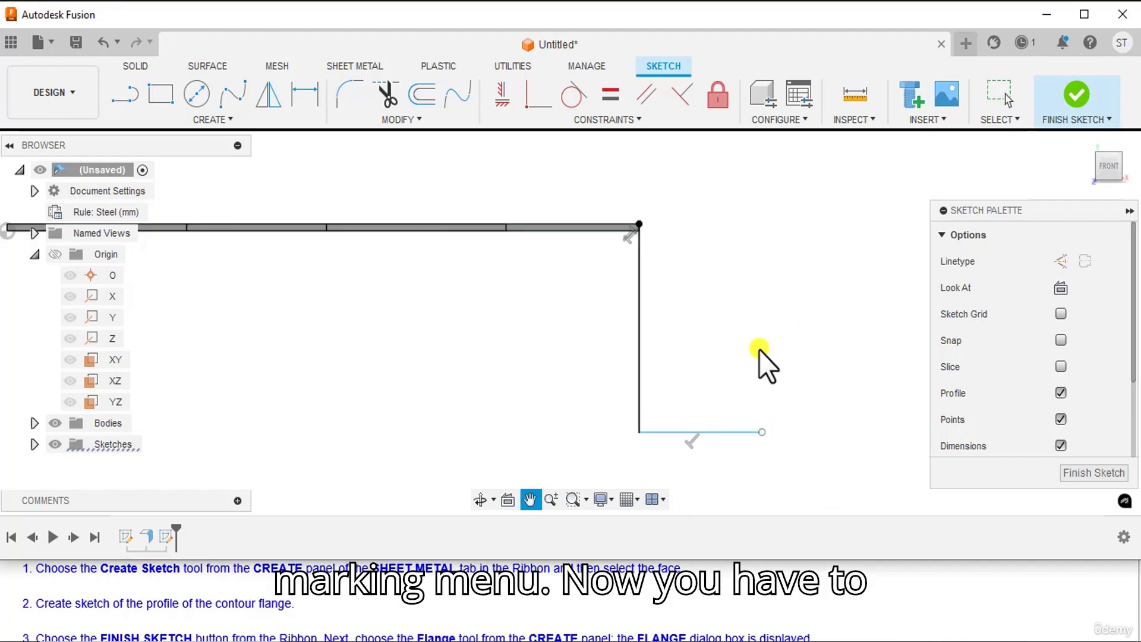
pyautogui.scroll(-2, 758, 349)
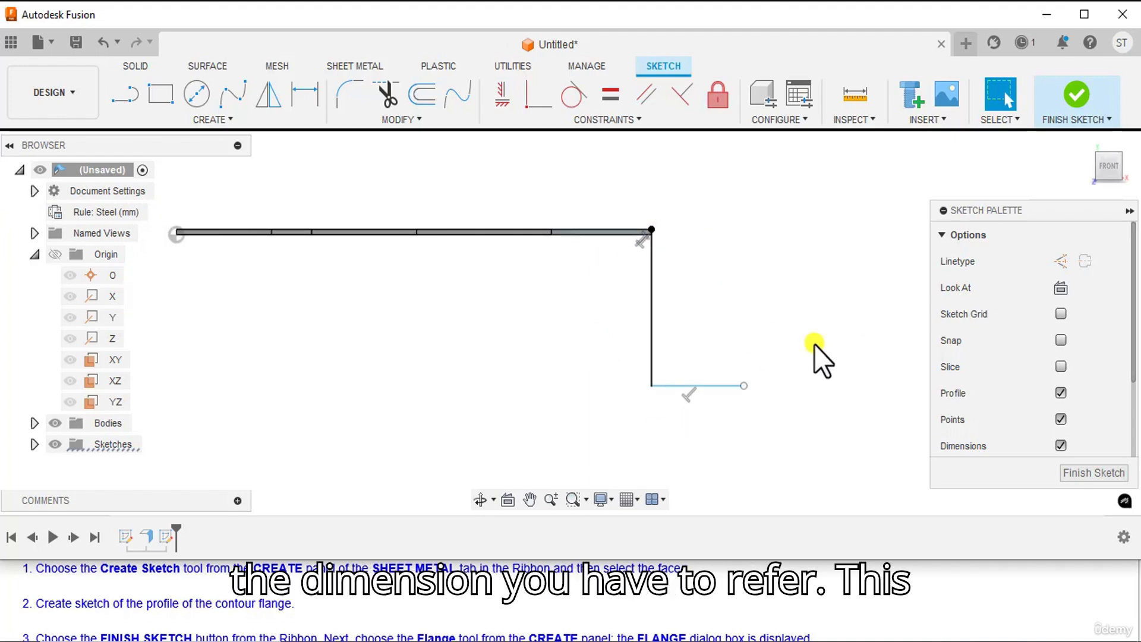
# Dimension the contour profile's horizontal line to 22 mm
pyautogui.click(615, 640)
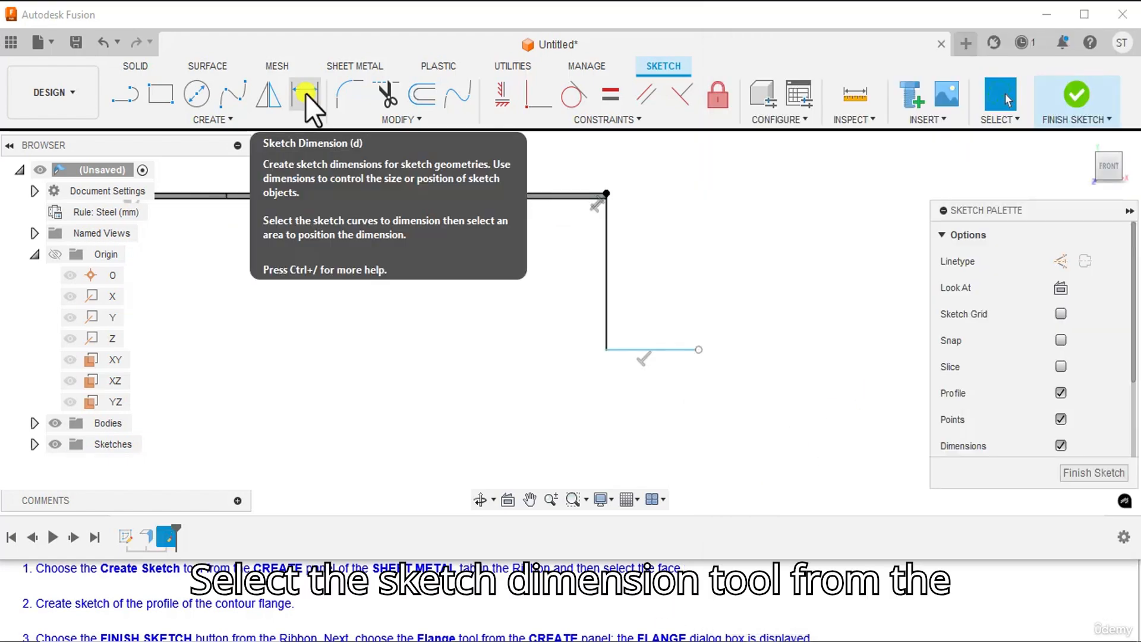
pyautogui.click(306, 94)
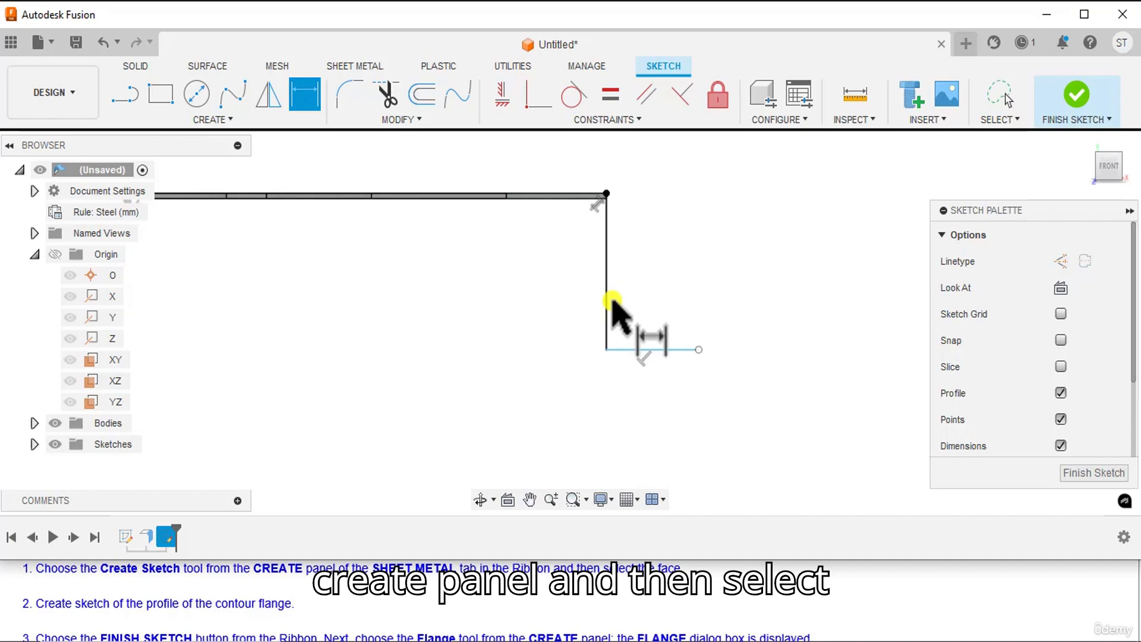
pyautogui.click(666, 349)
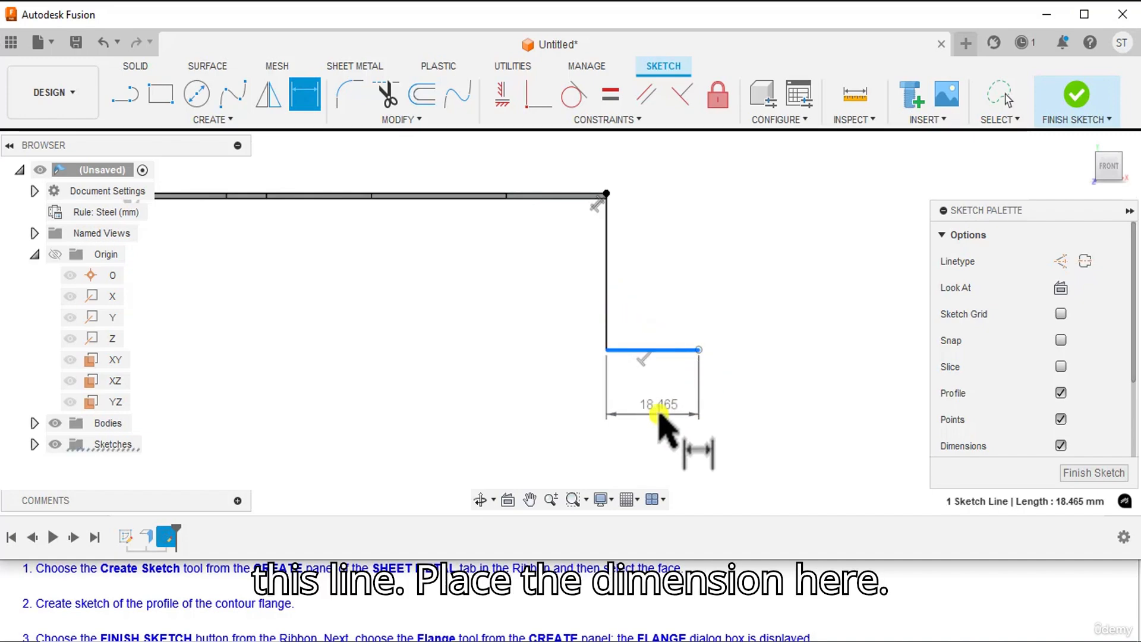
pyautogui.click(660, 409)
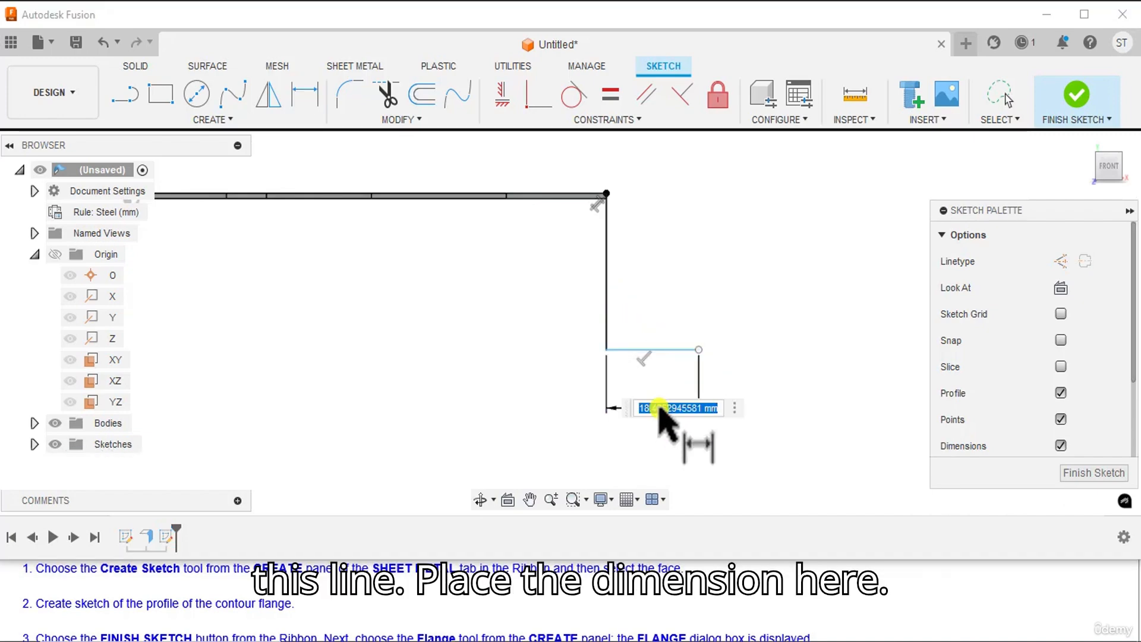
pyautogui.write('22')
pyautogui.press('Return')
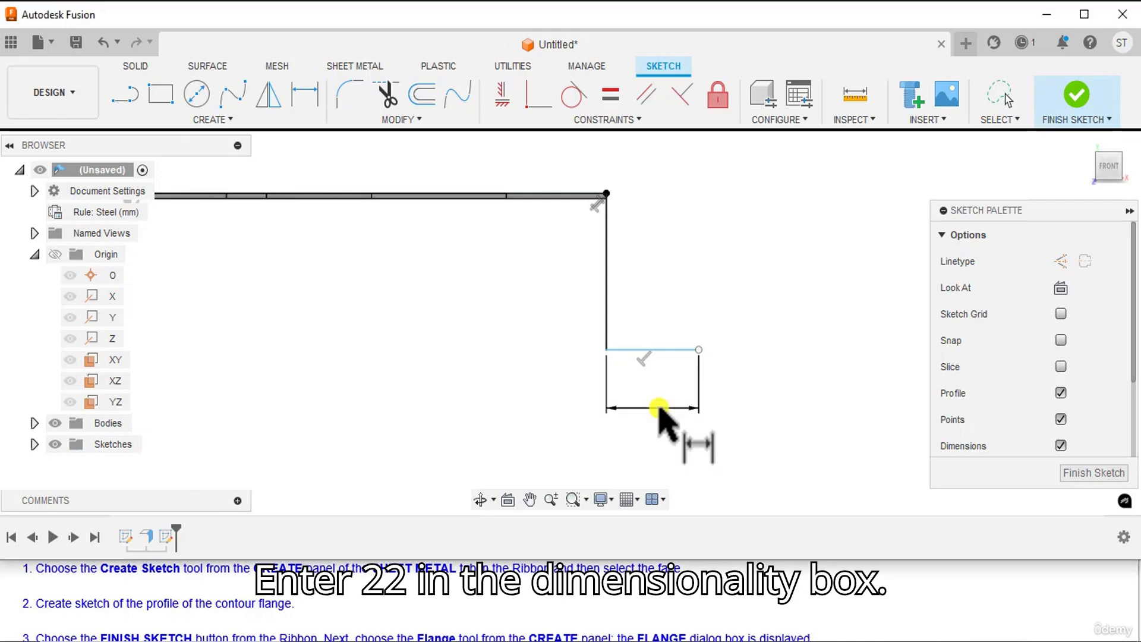
# Dimension the contour profile's vertical line to 41 mm
pyautogui.click(606, 264)
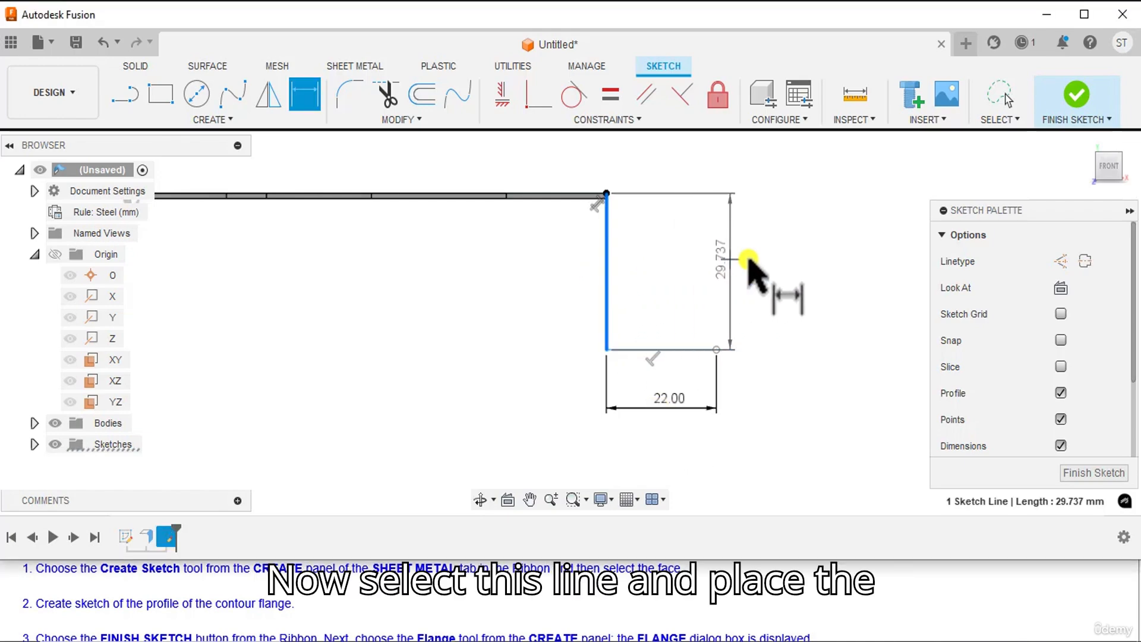
pyautogui.click(717, 261)
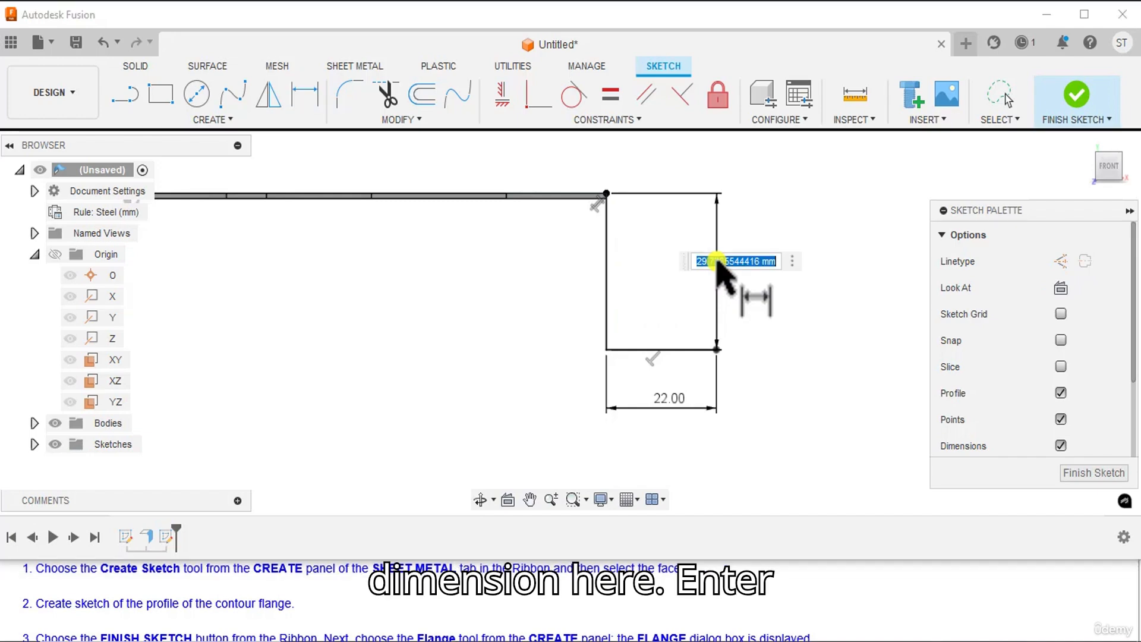
pyautogui.write('41')
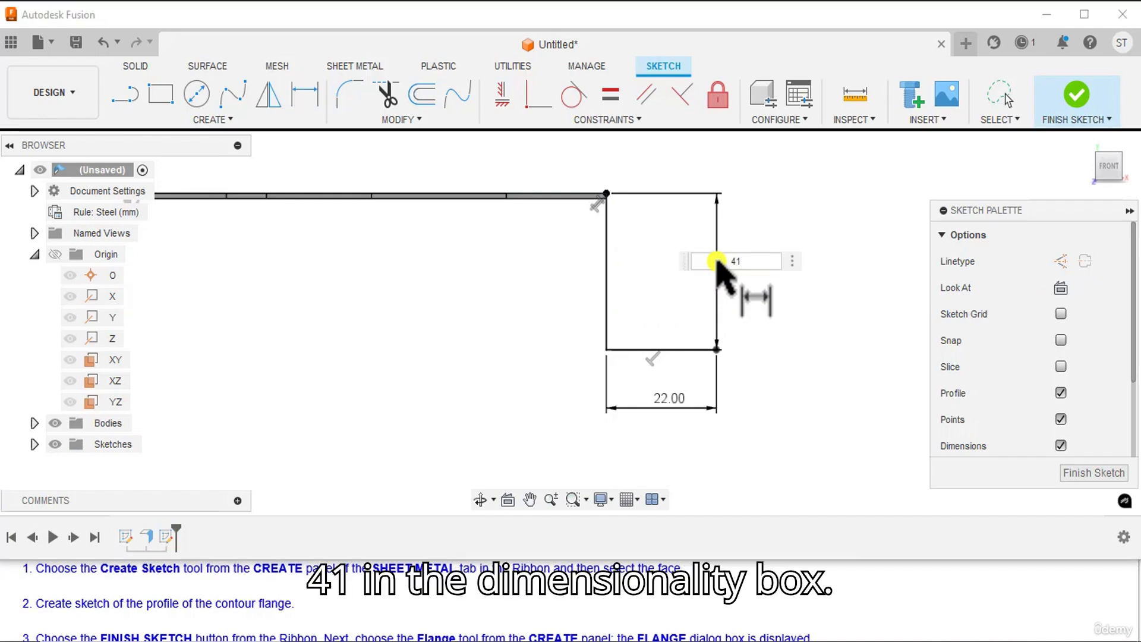
pyautogui.press('Return')
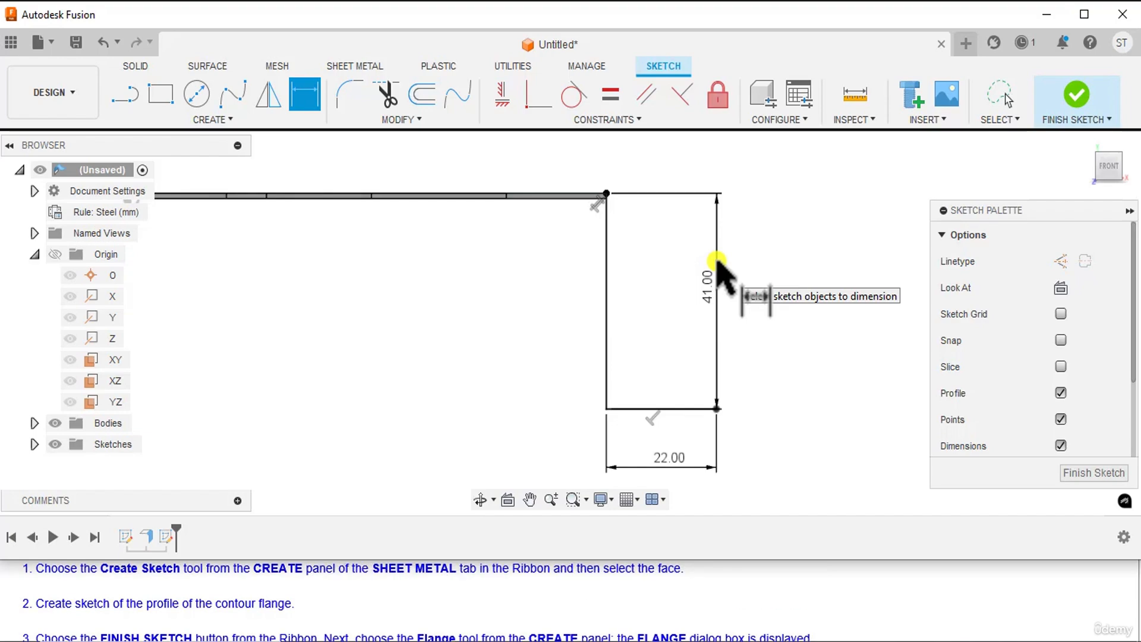
pyautogui.scroll(-2, 693, 300)
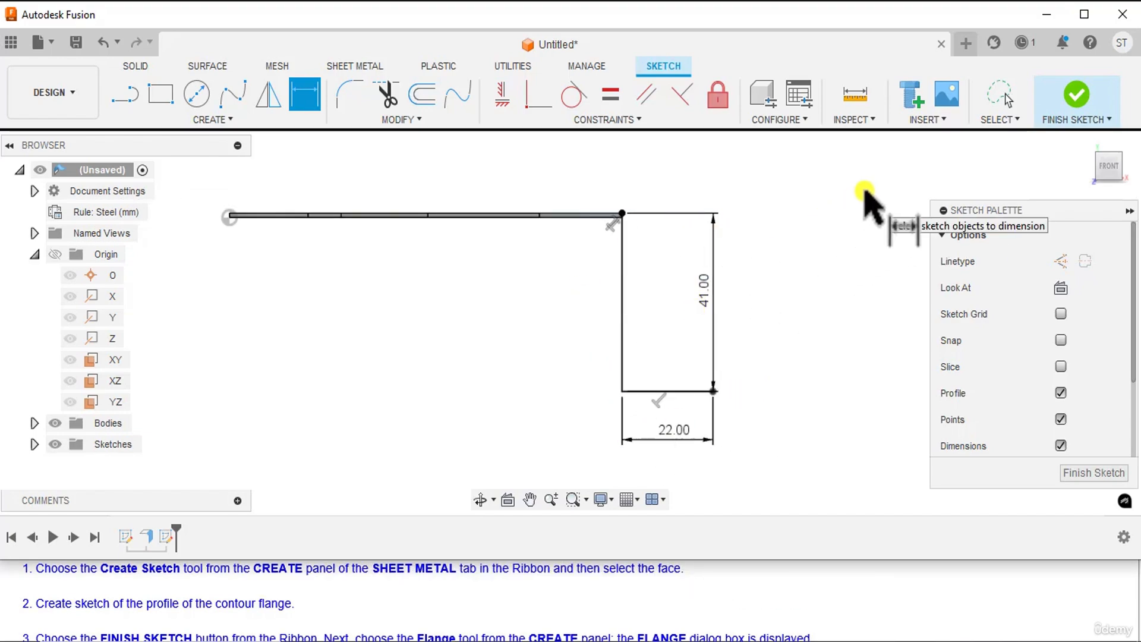
# Finish the contour profile sketch and switch to the home view
pyautogui.scroll(-1, 395, 612)
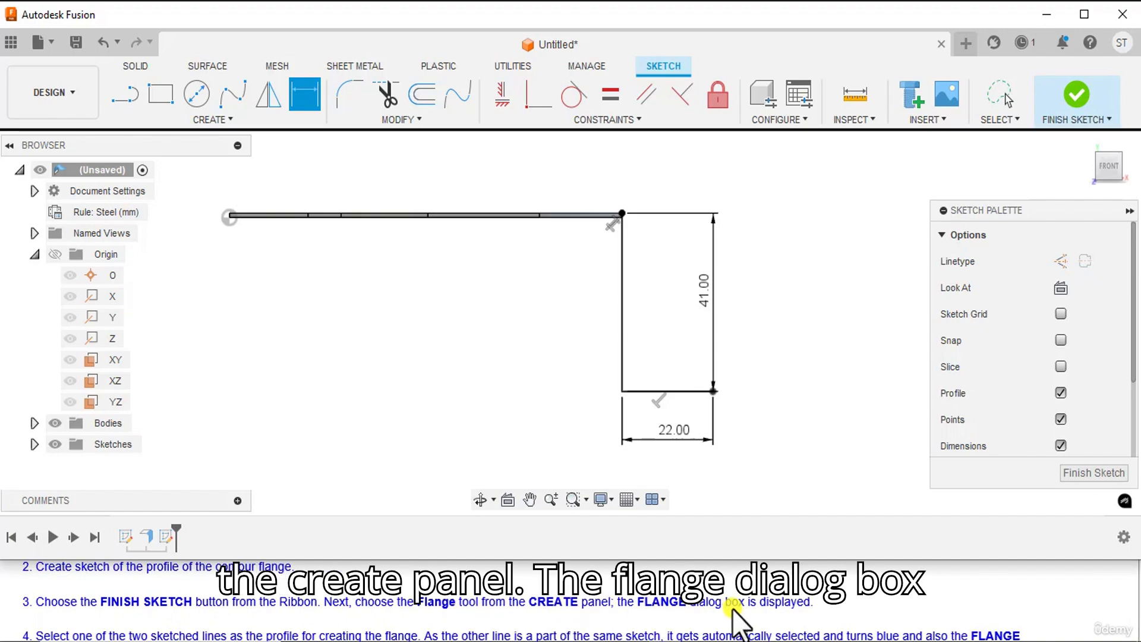
pyautogui.click(1078, 88)
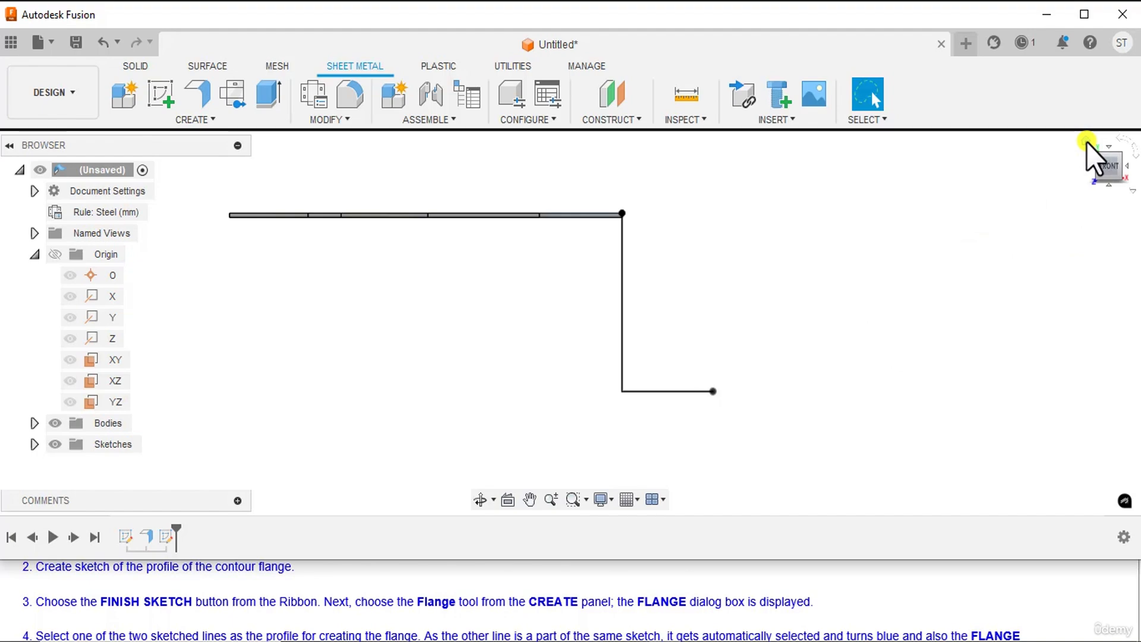
pyautogui.click(1086, 141)
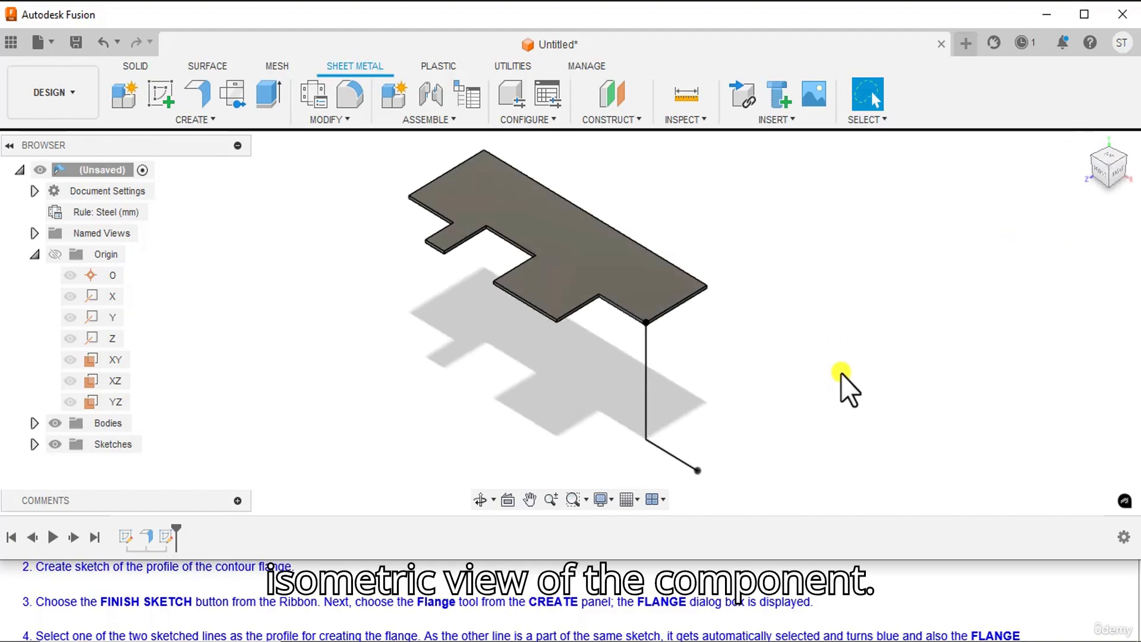
pyautogui.moveTo(842, 366); pyautogui.dragTo(865, 339, button='middle')
pyautogui.press('Escape')
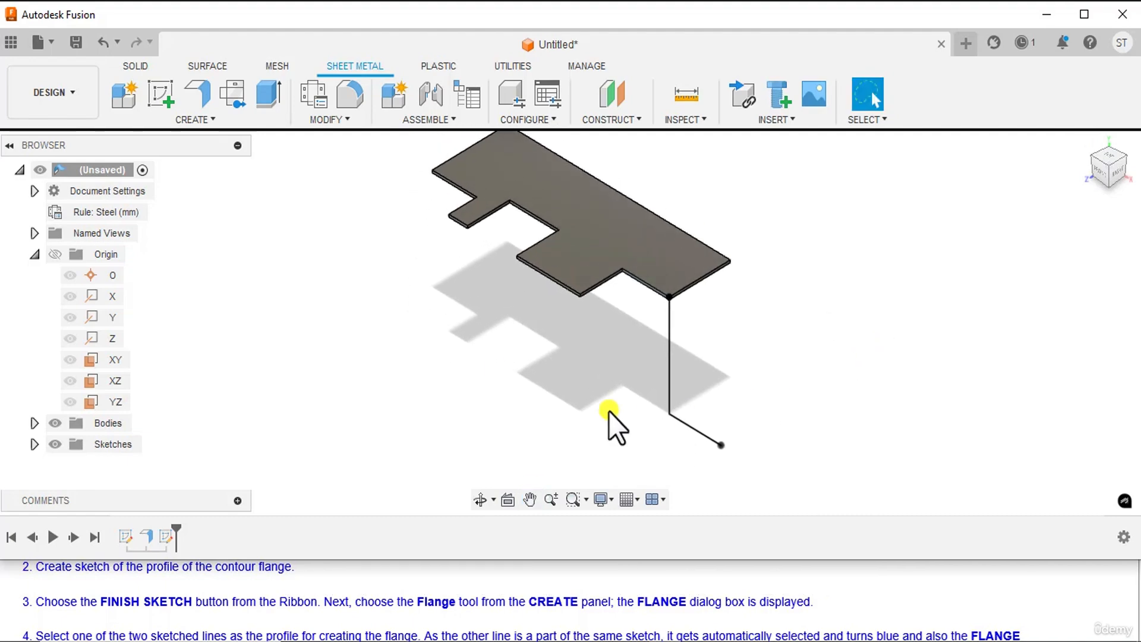
# Create a contour flange from the 41 by 22 mm L-profile along the base wall's adjoining end edge, keeping Full Edge and Side 1
pyautogui.click(201, 88)
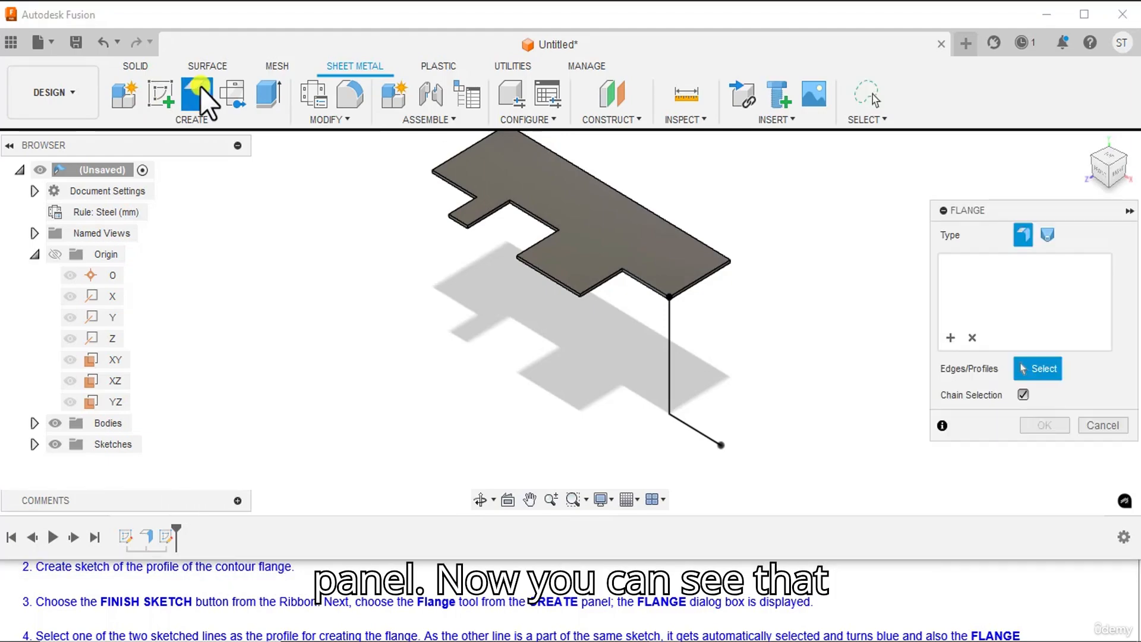
pyautogui.moveTo(976, 196); pyautogui.dragTo(893, 186)
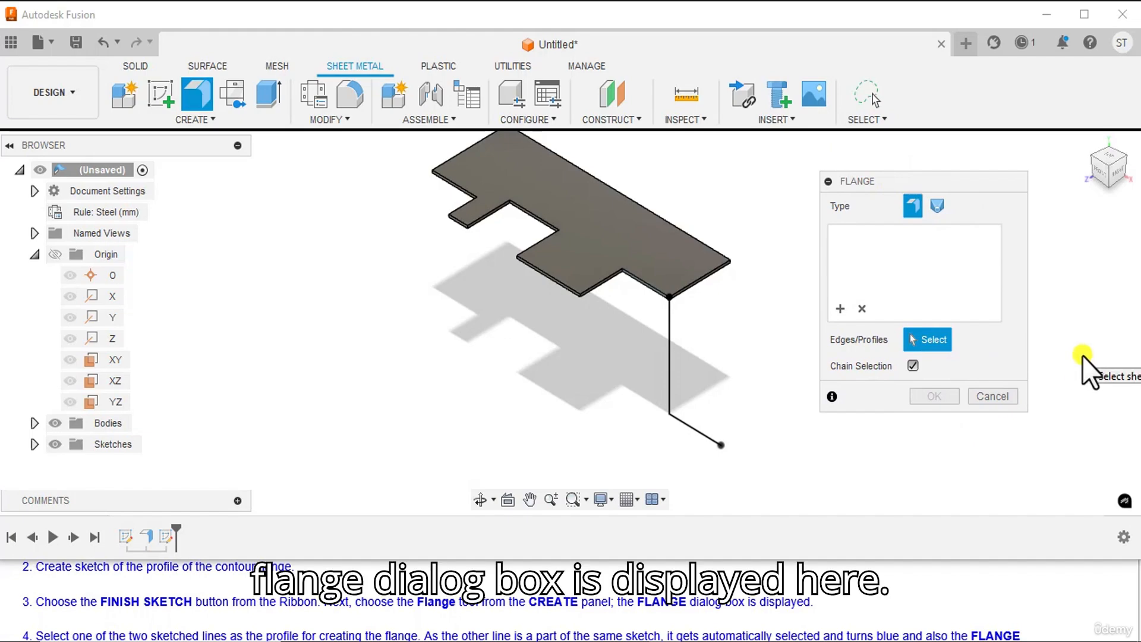
pyautogui.scroll(-1, 105, 604)
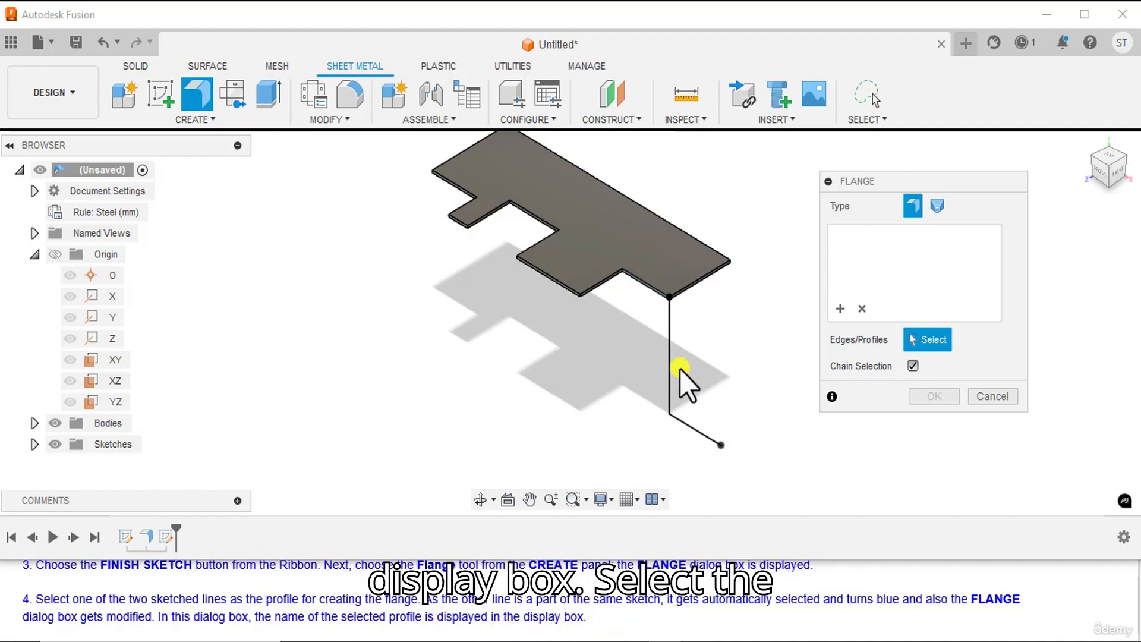
pyautogui.click(669, 355)
pyautogui.click(669, 356)
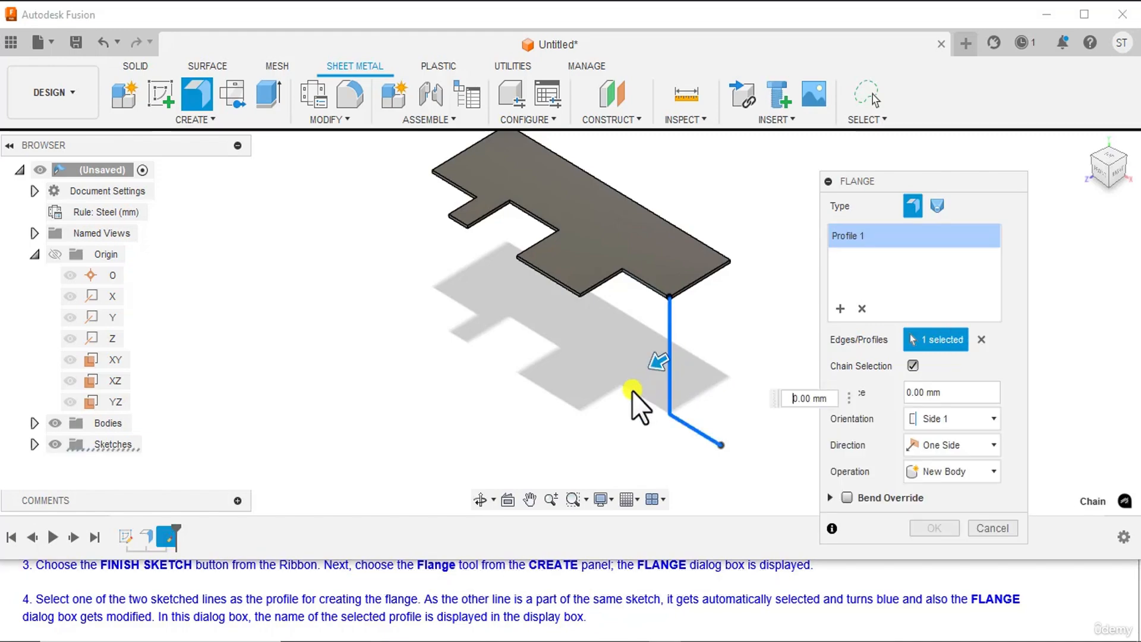
pyautogui.moveTo(865, 184); pyautogui.dragTo(872, 35)
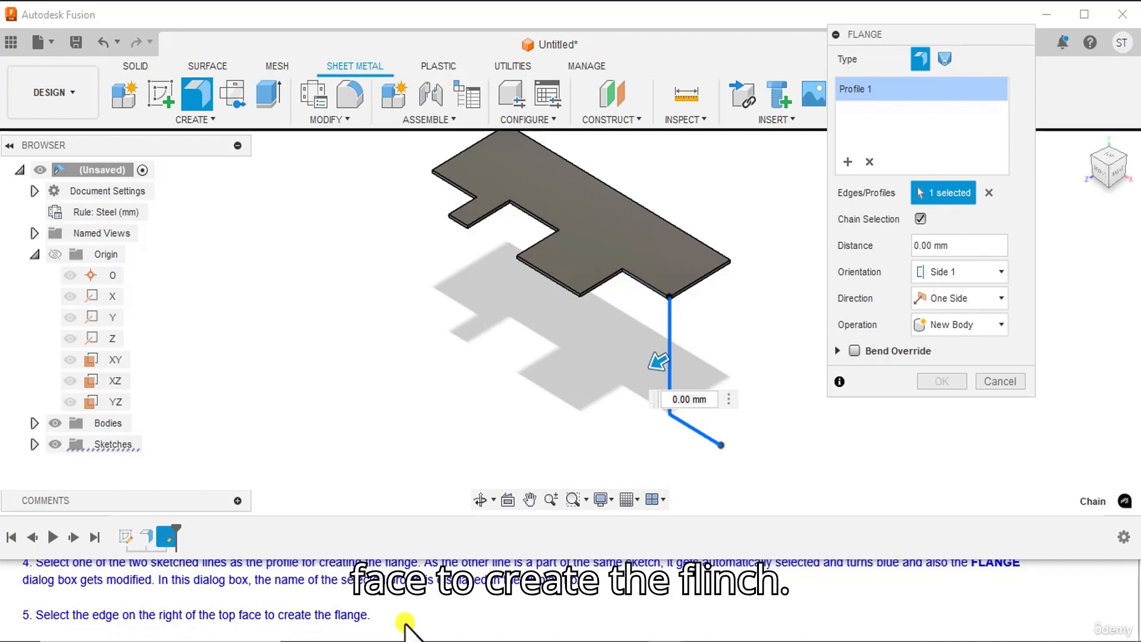
pyautogui.click(708, 272)
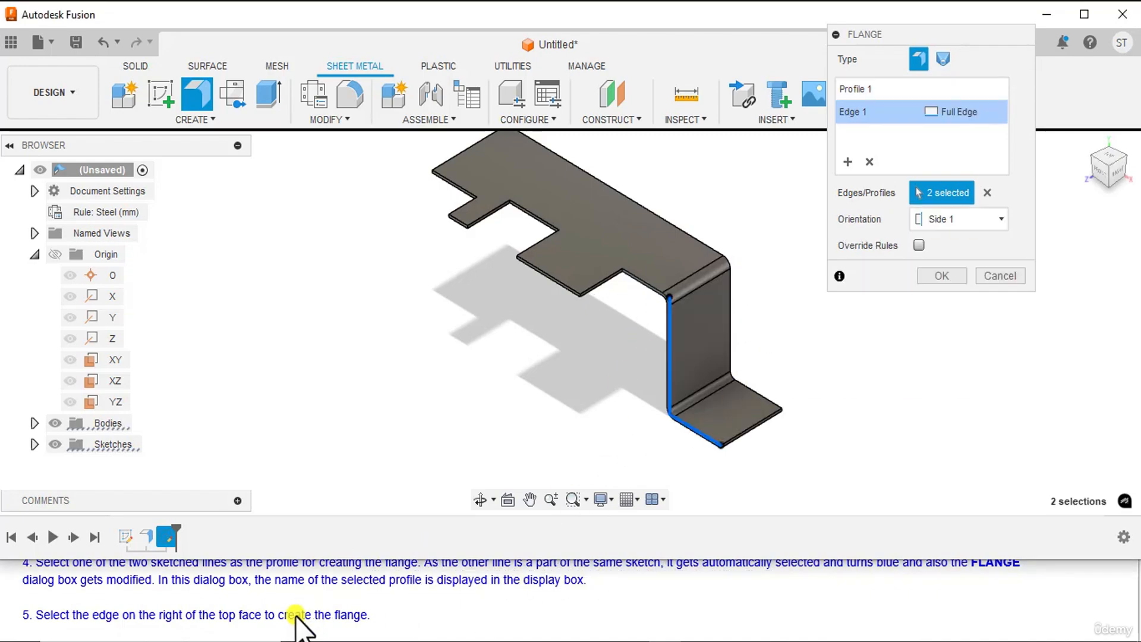
pyautogui.scroll(-3, 237, 606)
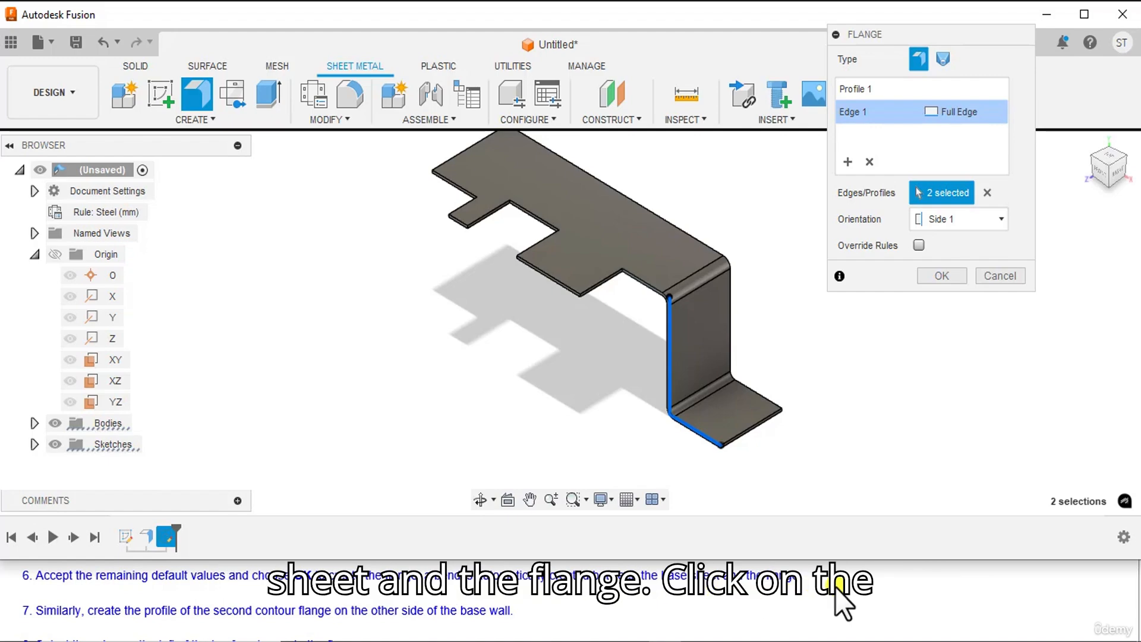
pyautogui.click(948, 274)
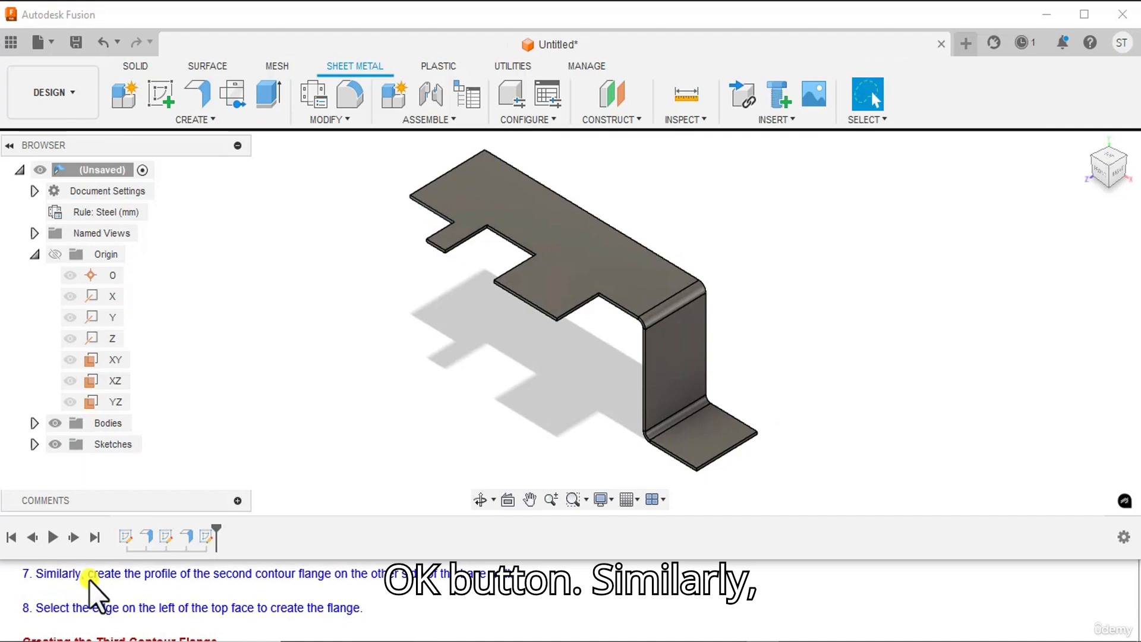
# Start a sketch on the base wall's thin front side face at the end opposite the first contour flange
pyautogui.click(155, 95)
pyautogui.moveTo(272, 301); pyautogui.dragTo(422, 383, button='middle')
pyautogui.scroll(2, 523, 333)
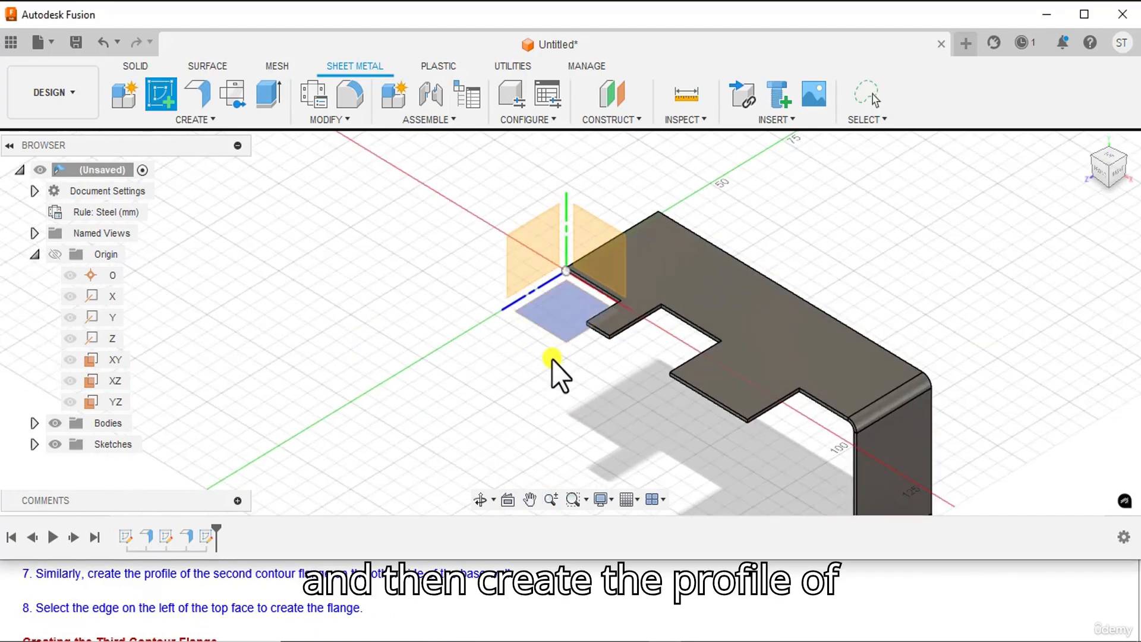
pyautogui.scroll(3, 557, 369)
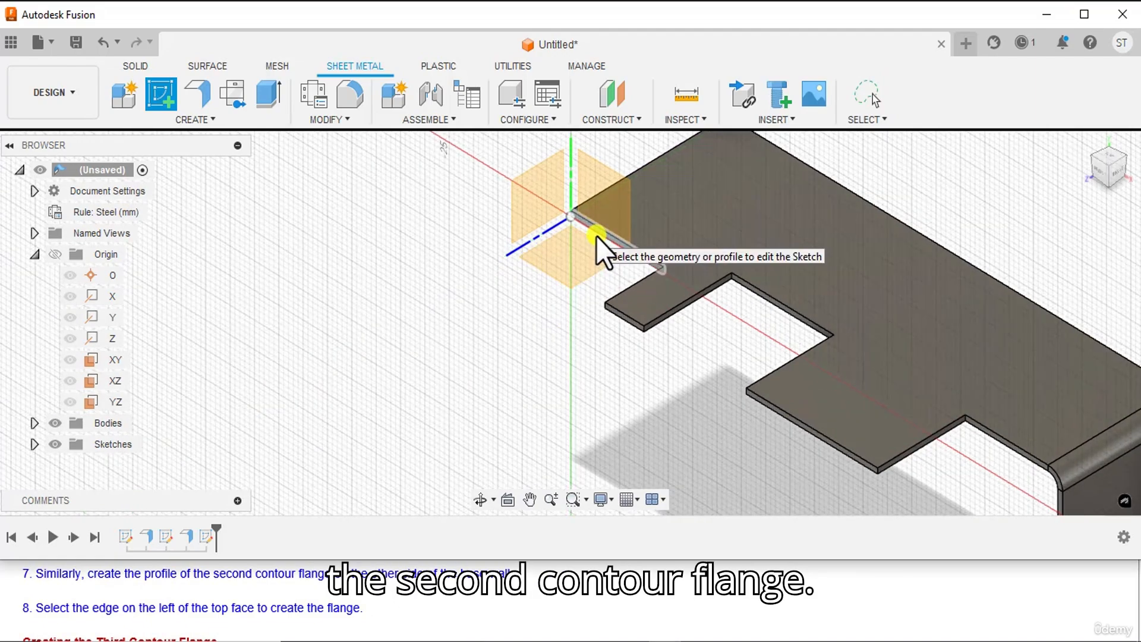
pyautogui.scroll(2, 597, 237)
pyautogui.click(600, 230)
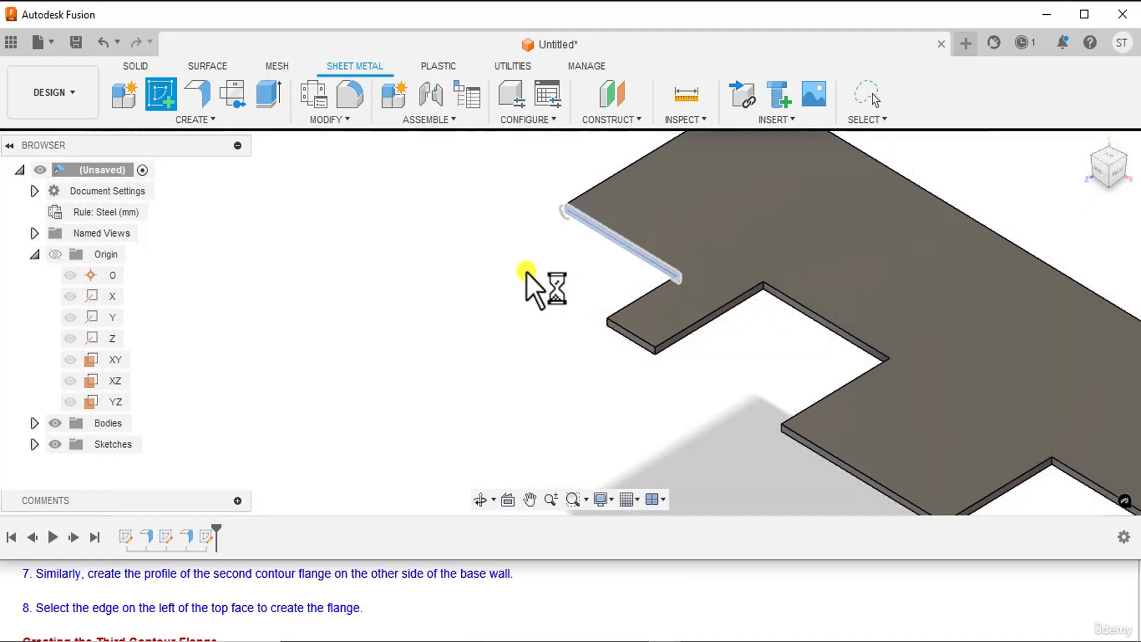
pyautogui.scroll(-2, 552, 330)
pyautogui.moveTo(556, 340); pyautogui.dragTo(399, 324, button='middle')
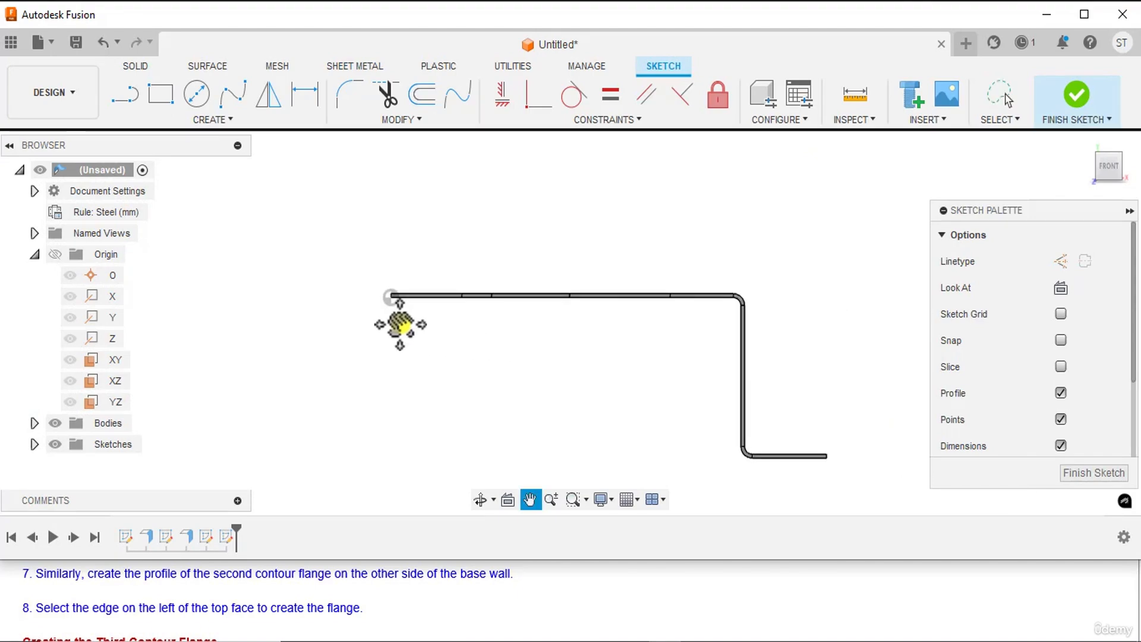
# Draw connected lines from the base wall's free end corner: about 41.2 mm straight down, with an outward horizontal segment about 29 mm long
pyautogui.click(126, 100)
pyautogui.click(391, 297)
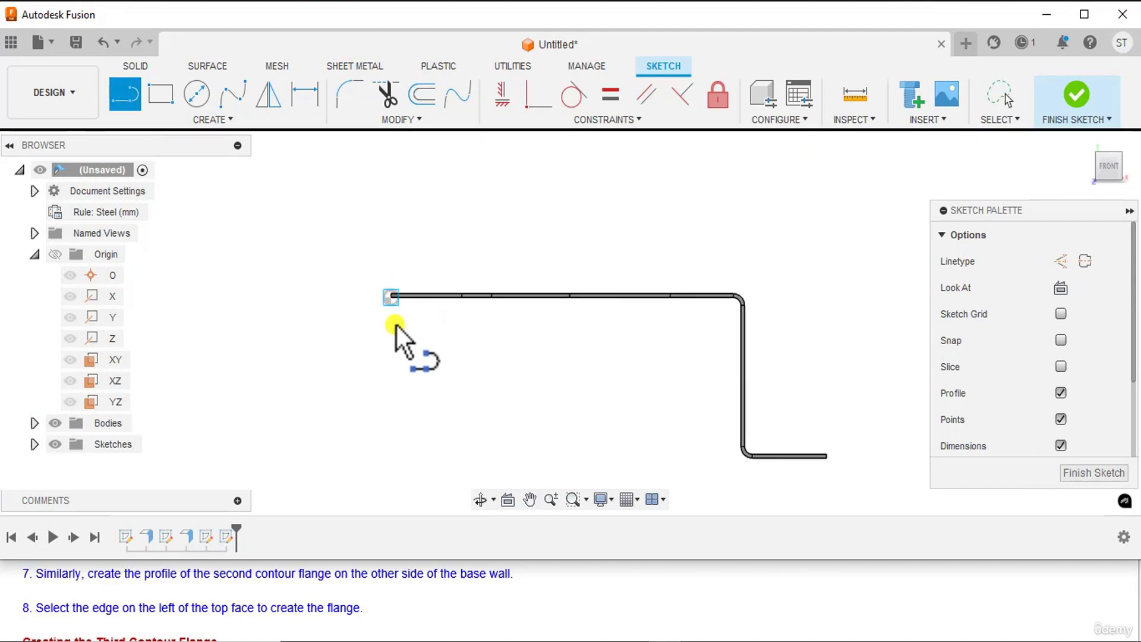
pyautogui.click(389, 458)
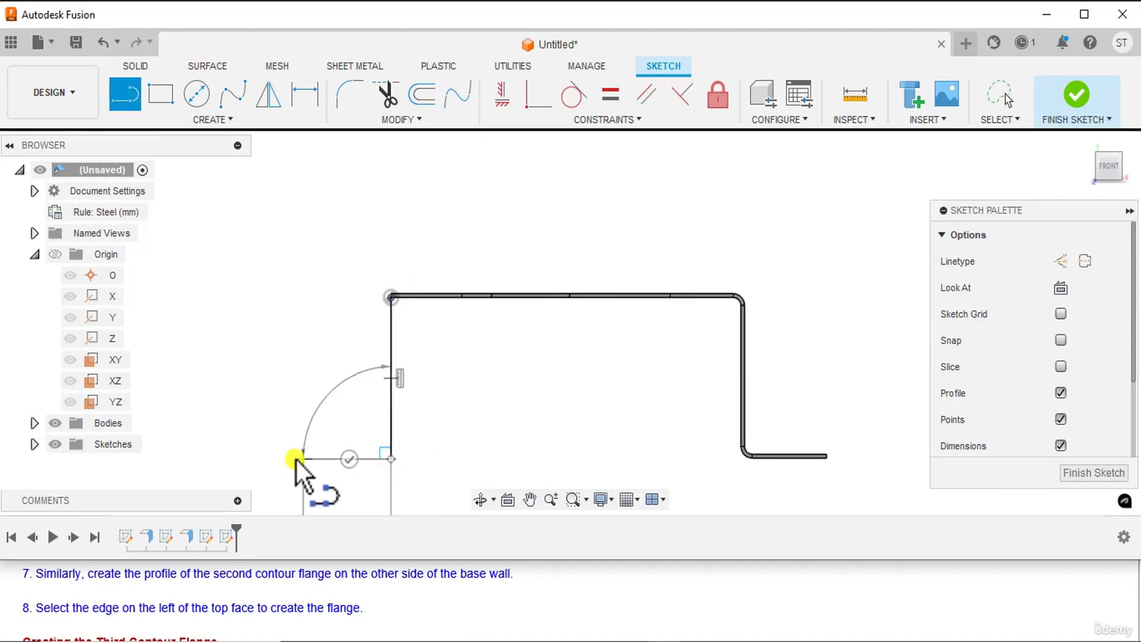
pyautogui.click(282, 458)
pyautogui.rightClick(279, 269)
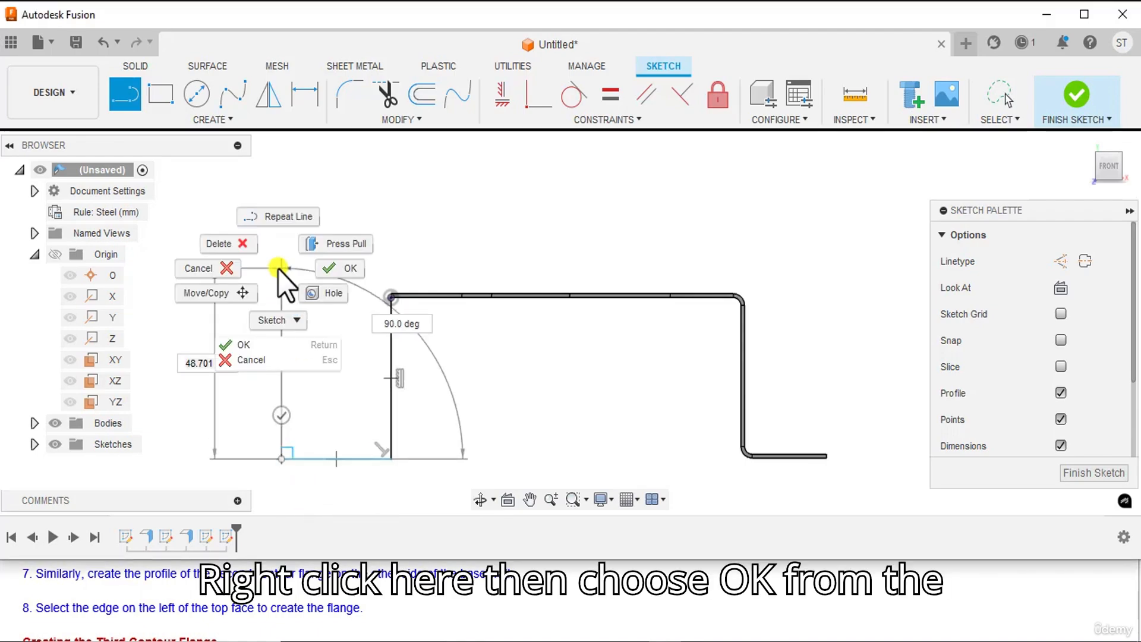
pyautogui.click(330, 265)
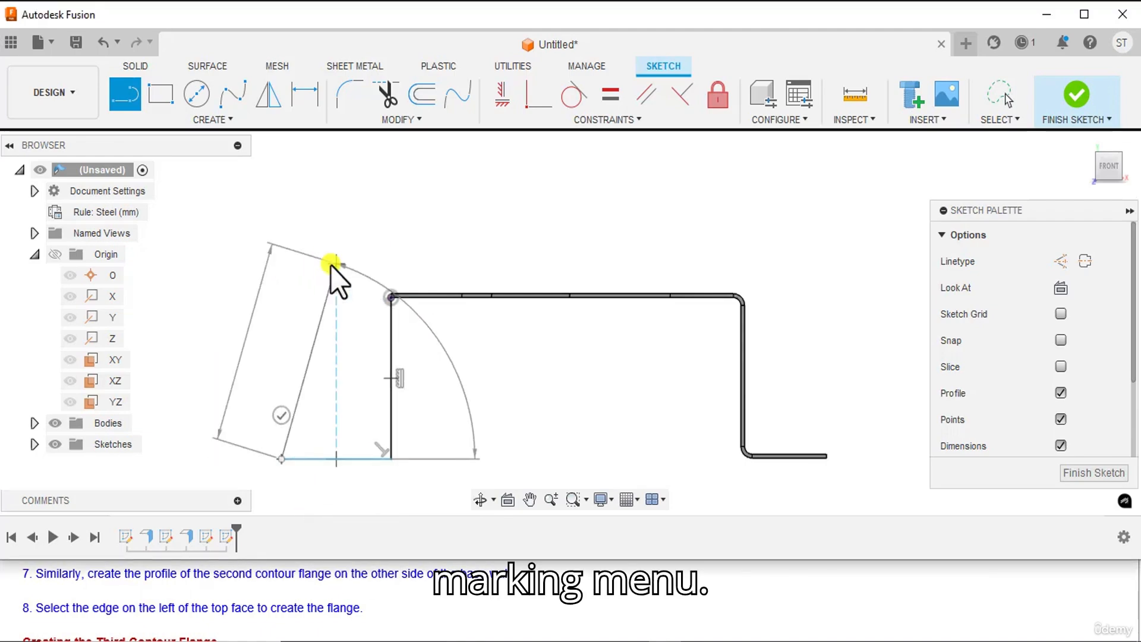
pyautogui.press('Escape')
pyautogui.press('Escape')
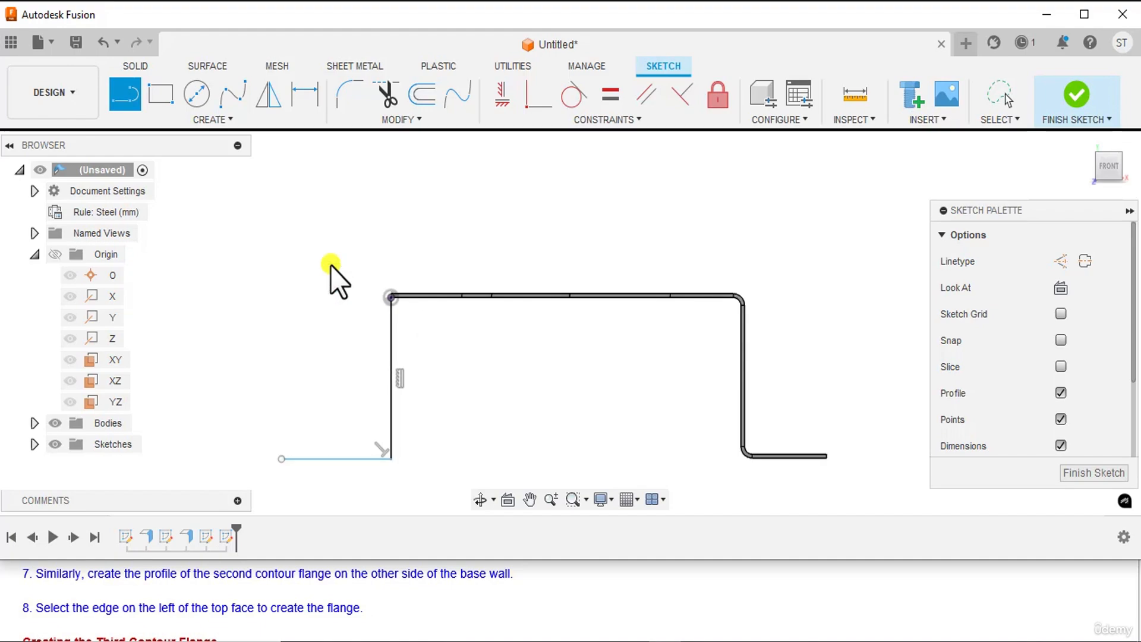
# Dimension the second contour profile's horizontal line to 22 mm
pyautogui.click(305, 95)
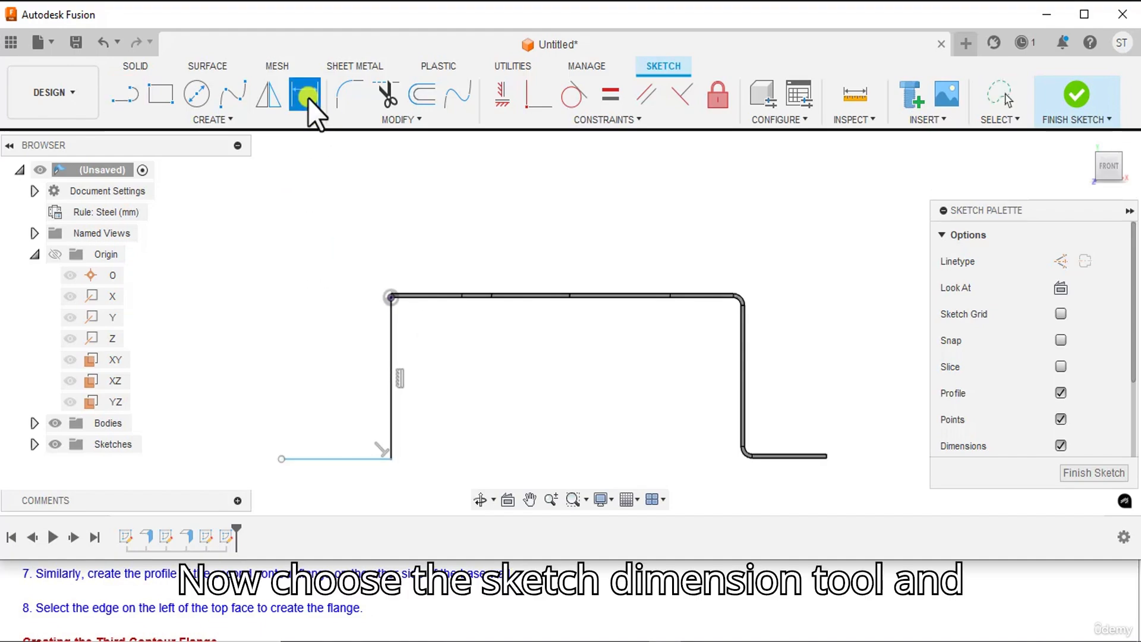
pyautogui.moveTo(323, 302); pyautogui.dragTo(336, 223, button='middle')
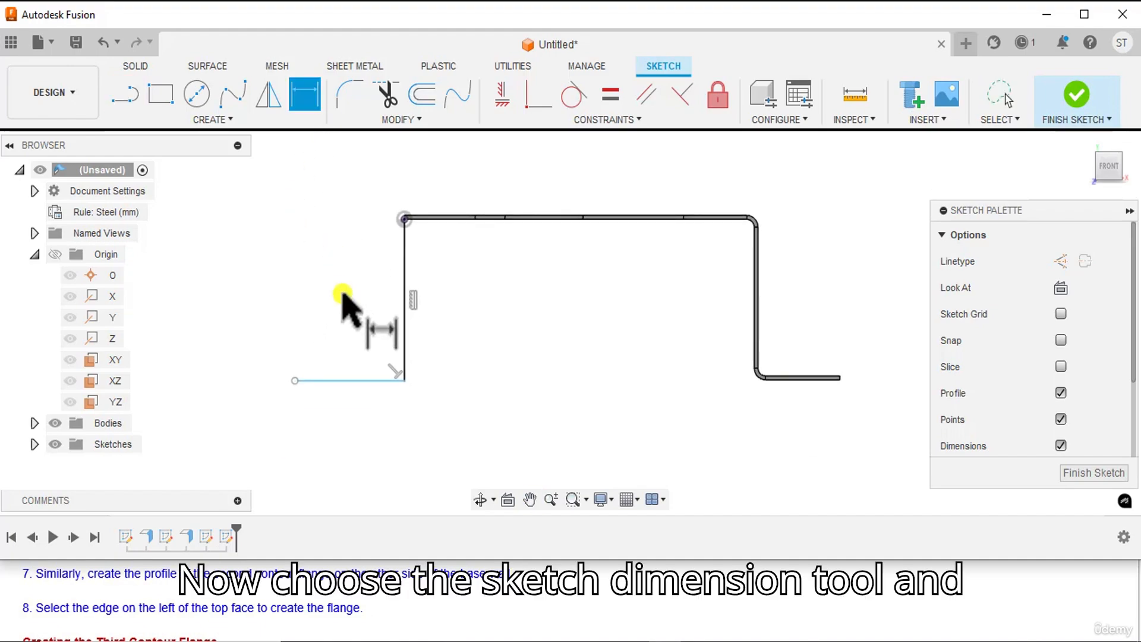
pyautogui.click(341, 380)
pyautogui.click(344, 427)
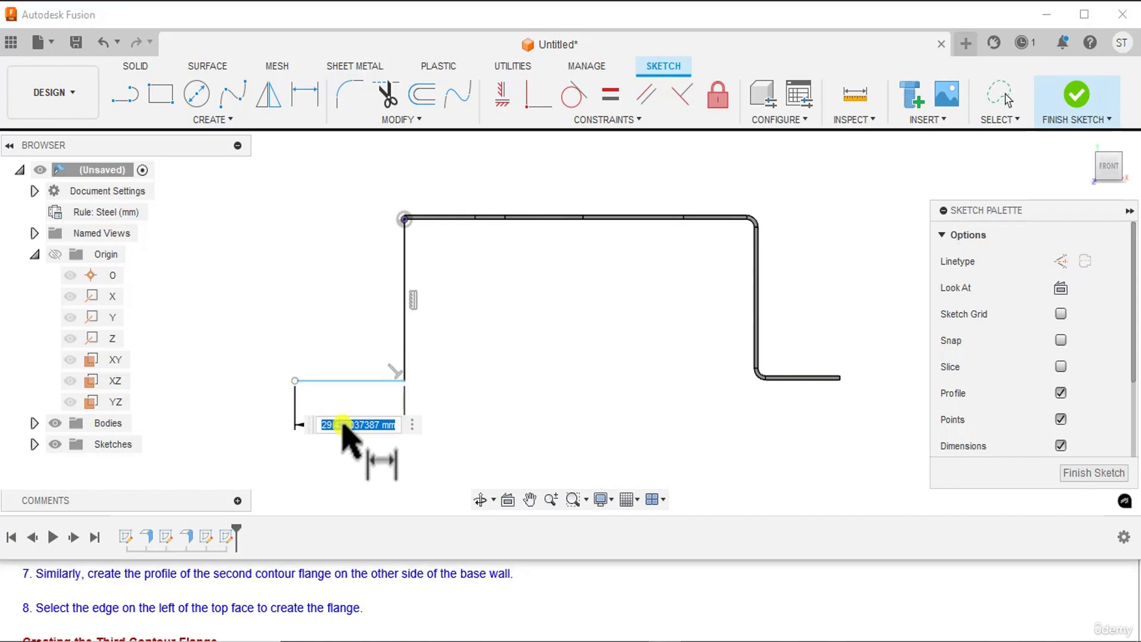
pyautogui.write('22')
pyautogui.press('Return')
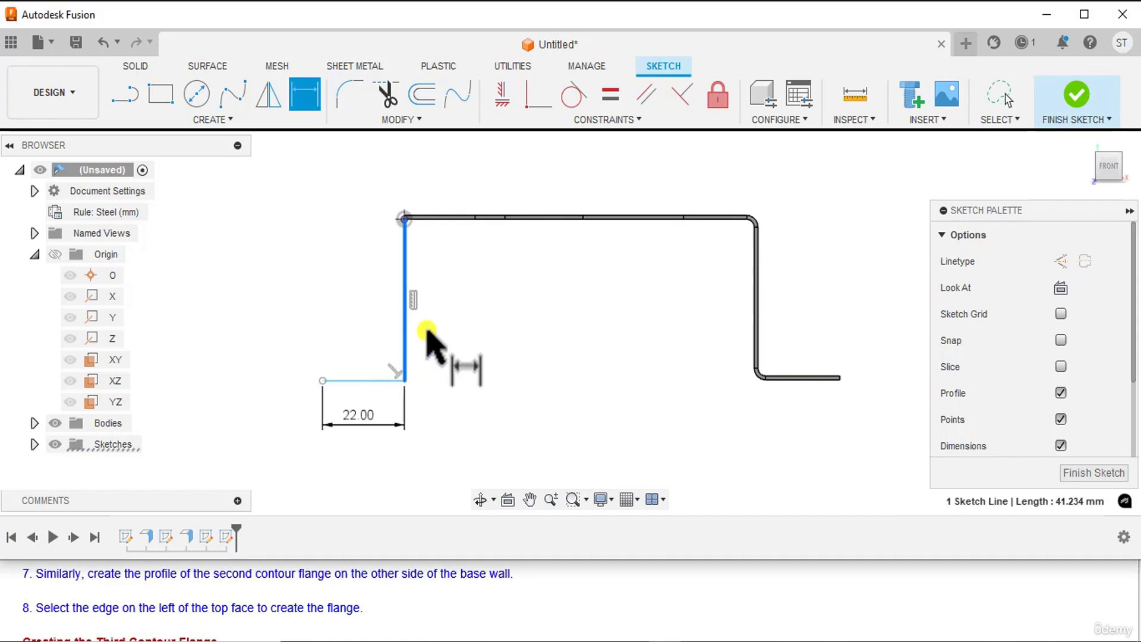
# Dimension the second contour profile's vertical line to 41 mm, and finish the sketch in the home view
pyautogui.click(427, 330)
pyautogui.click(431, 329)
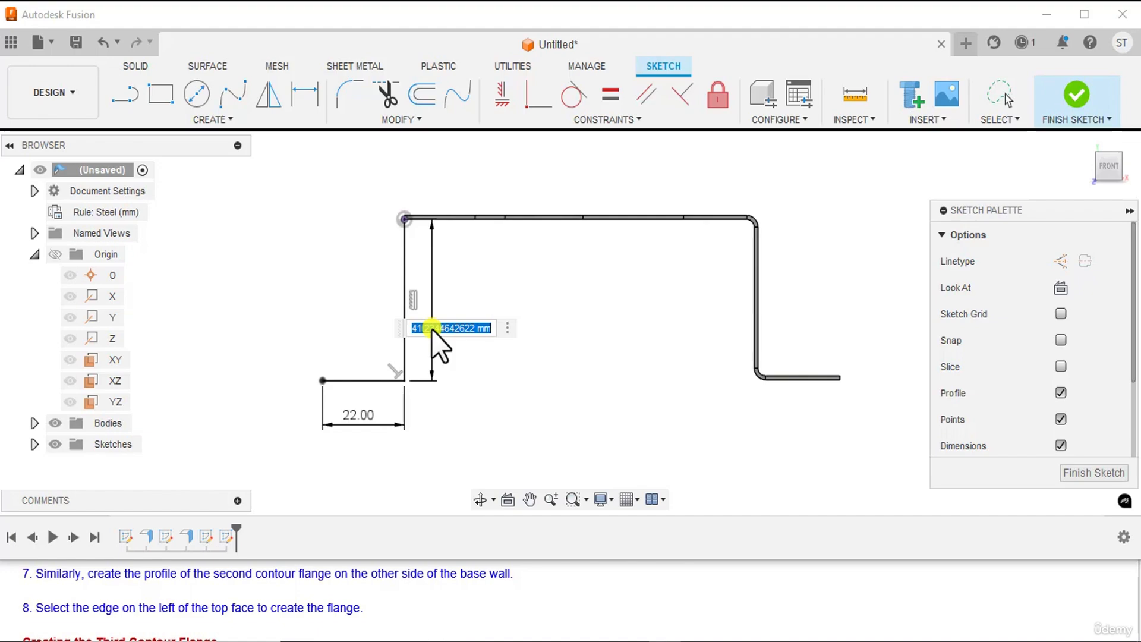
pyautogui.write('41')
pyautogui.press('Return')
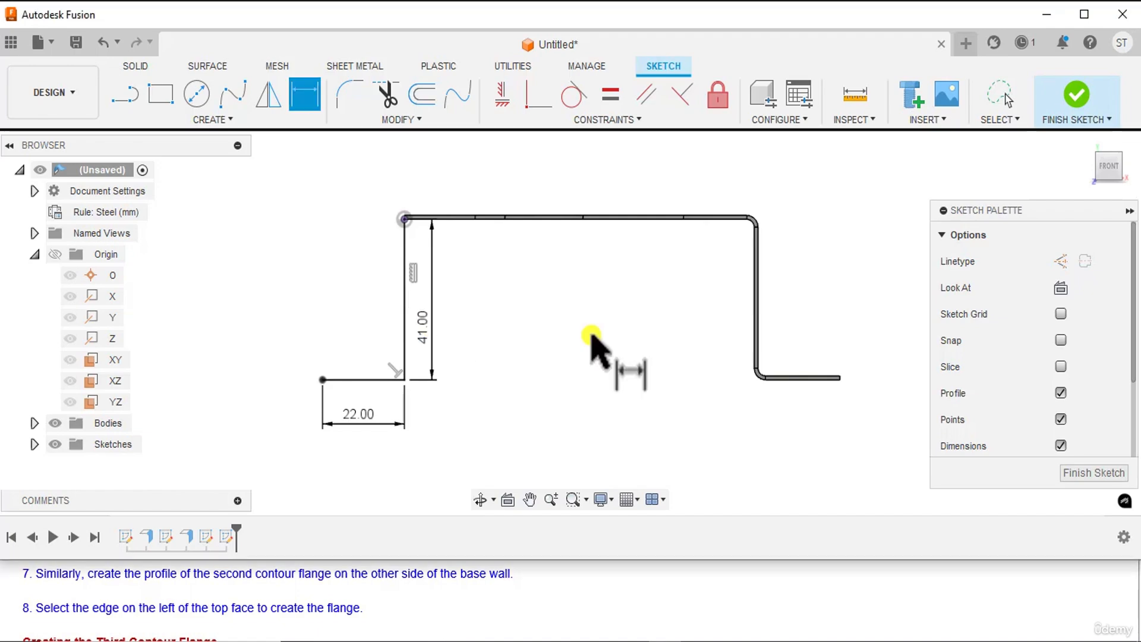
pyautogui.click(1072, 90)
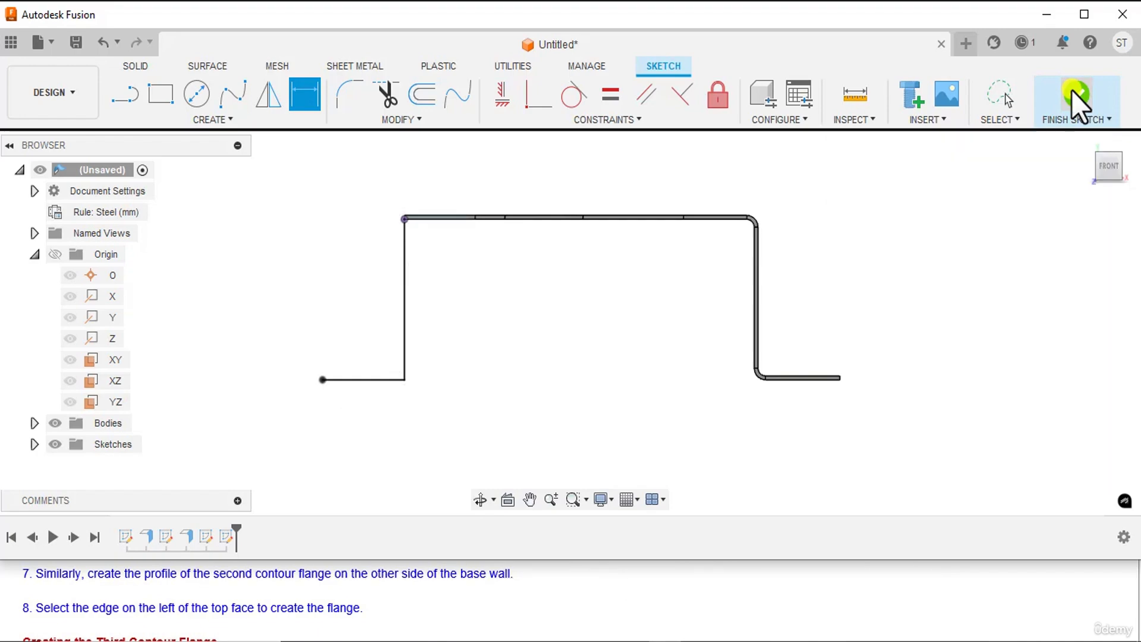
pyautogui.click(1084, 142)
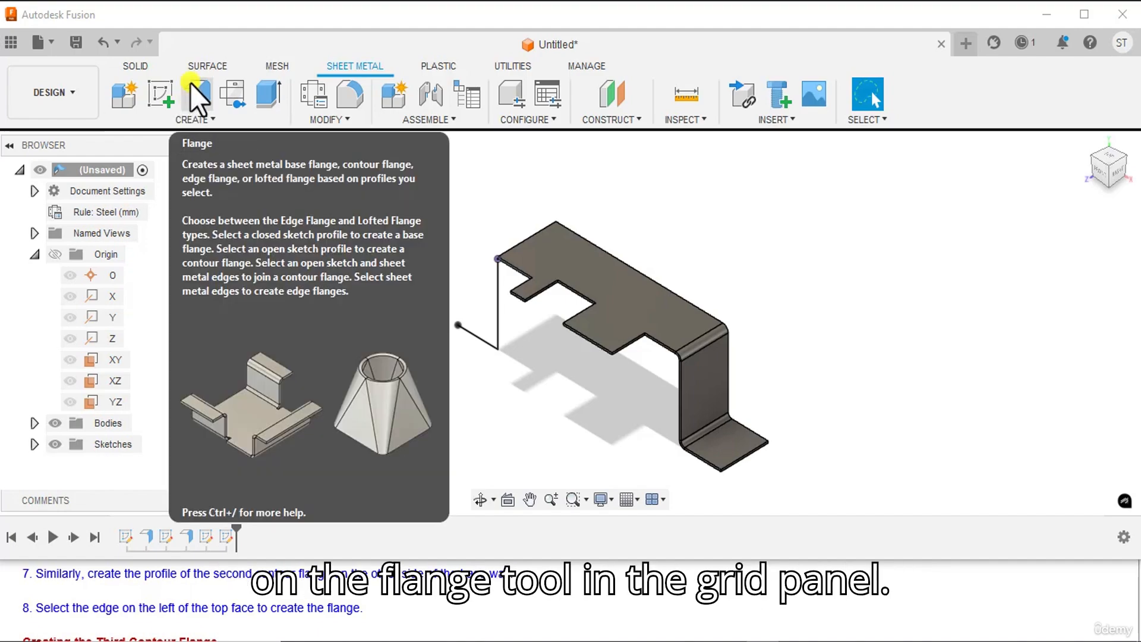
# Create the second contour flange from the new L-profile along the base wall's top edge at the profile end
pyautogui.click(196, 95)
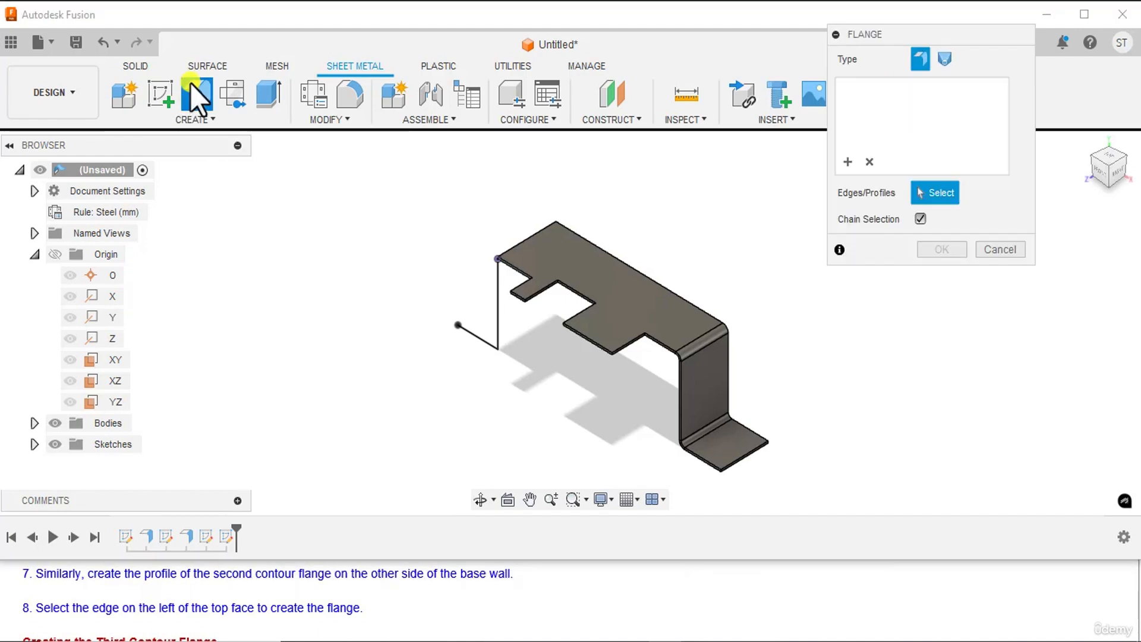
pyautogui.click(497, 294)
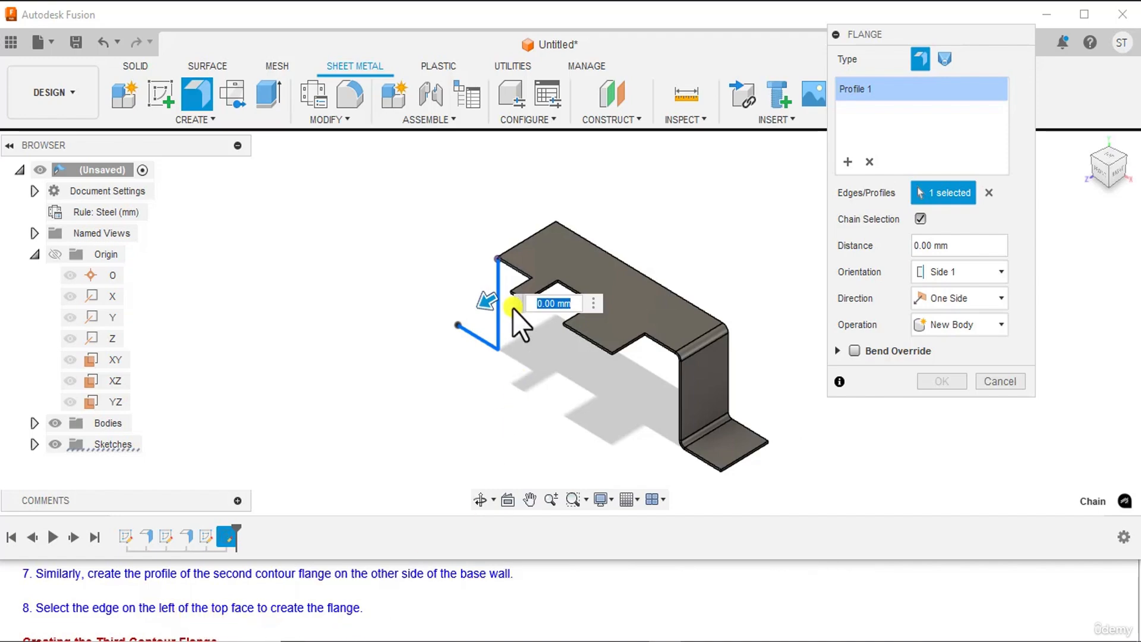
pyautogui.click(510, 252)
pyautogui.click(508, 252)
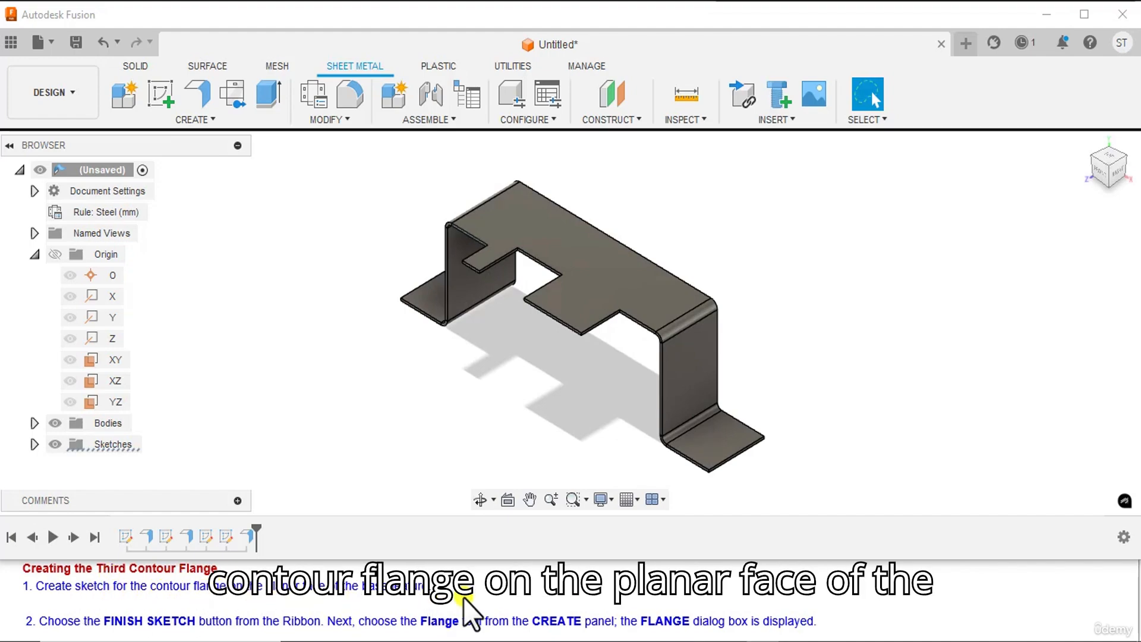
# Start a sketch on the thin side face of the base wall's wide front tab that faces the first contour flange
pyautogui.click(158, 87)
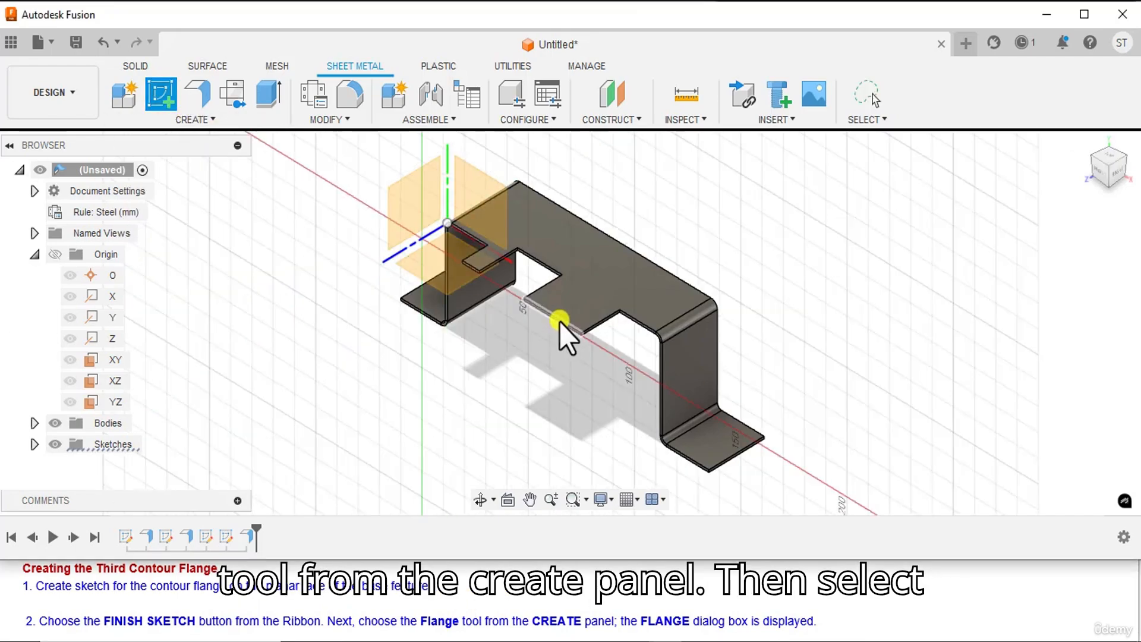
pyautogui.scroll(3, 635, 337)
pyautogui.scroll(5, 635, 336)
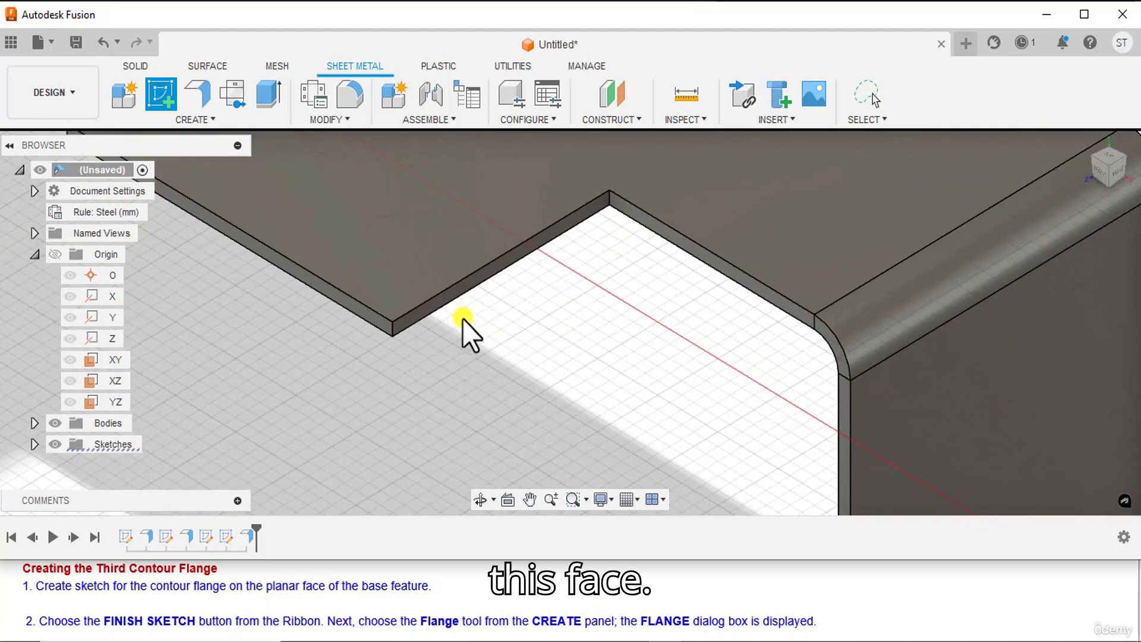
pyautogui.click(448, 299)
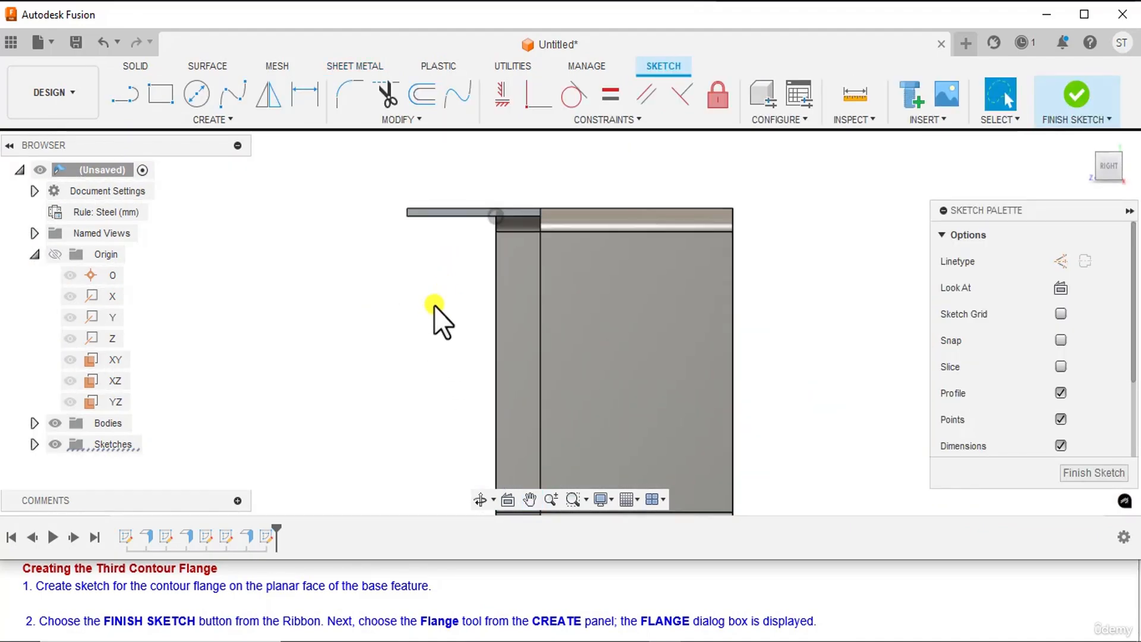
# Sketch an L-profile from the tab's front top corner: a vertical line about 30 mm down, then a horizontal line about 24 mm toward the part's back
pyautogui.click(128, 100)
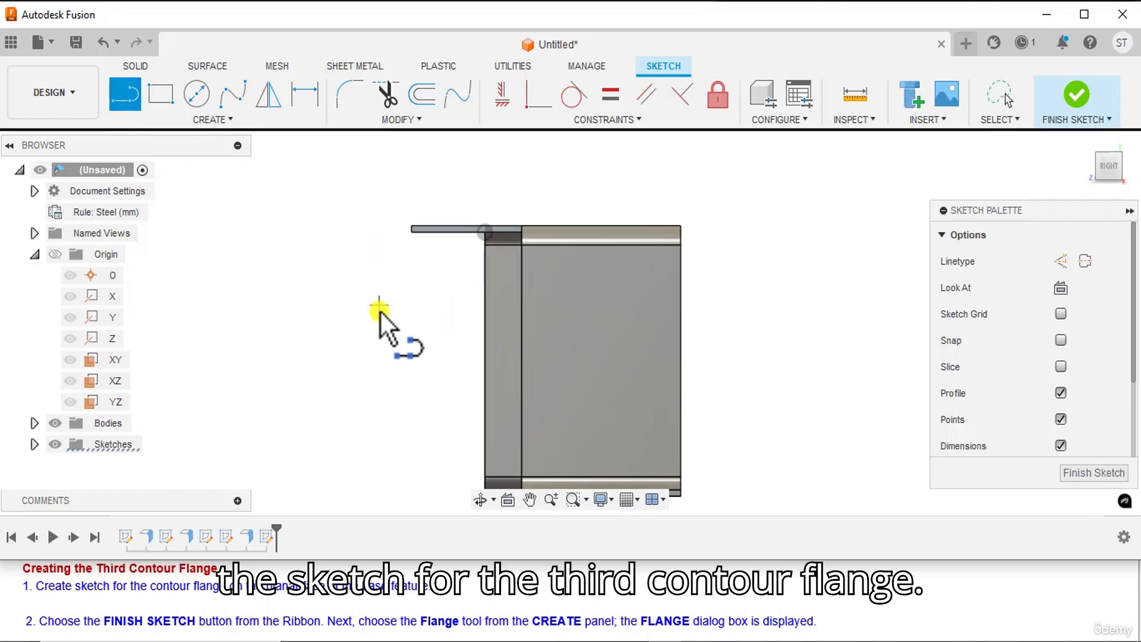
pyautogui.click(412, 227)
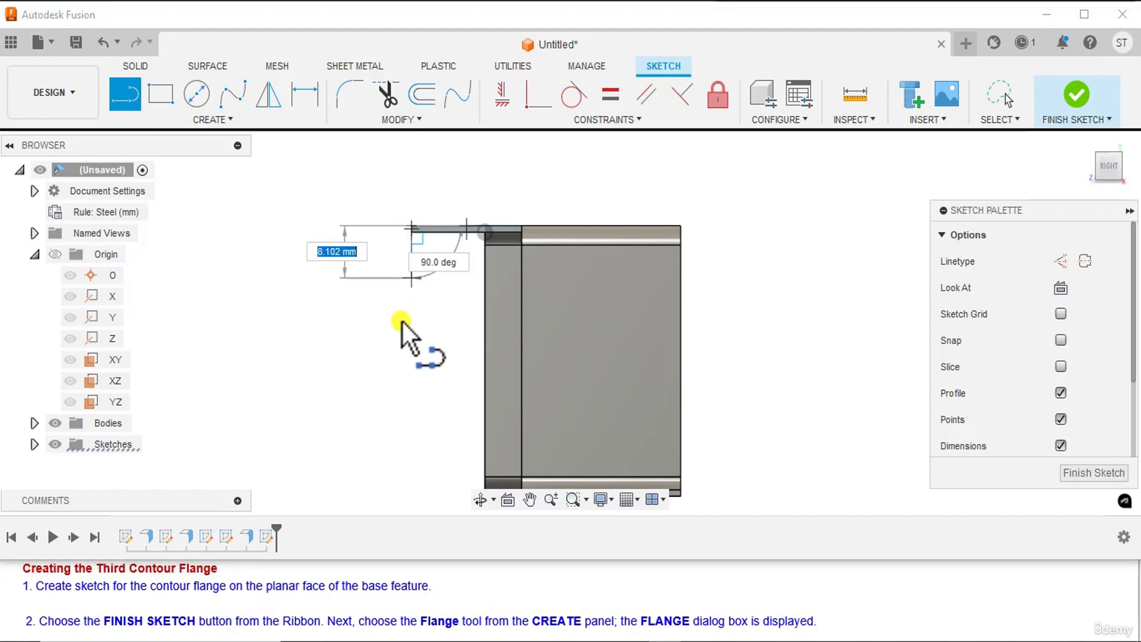
pyautogui.click(410, 421)
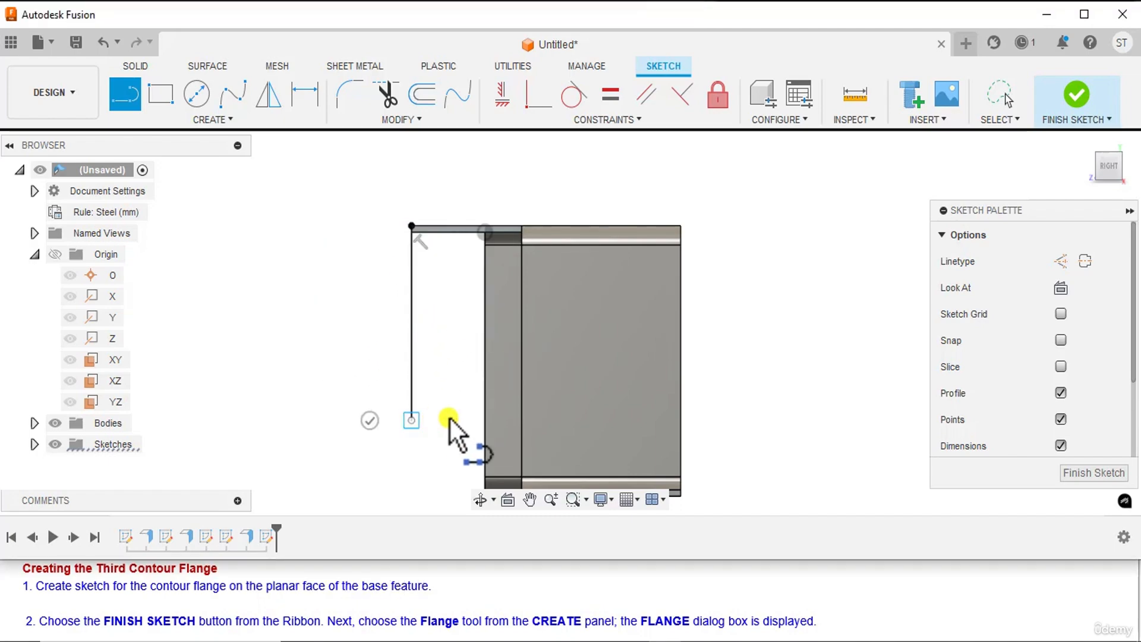
pyautogui.click(561, 420)
pyautogui.rightClick(743, 345)
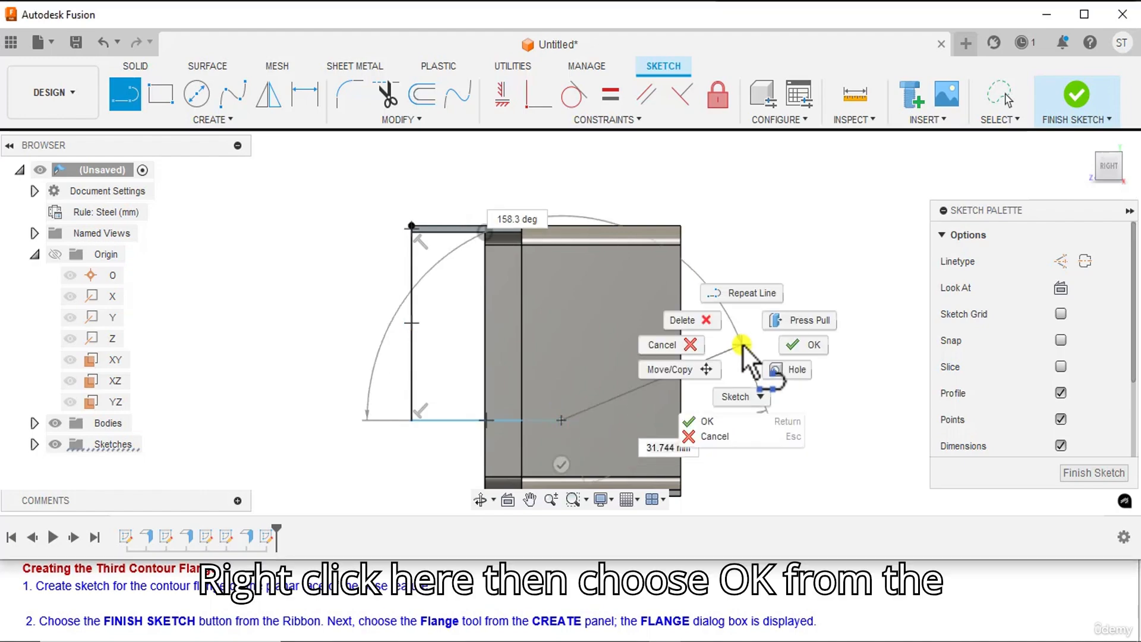
pyautogui.click(797, 347)
# Dimension the third contour profile's horizontal line to 31 mm
pyautogui.moveTo(319, 322)
pyautogui.mouseDown(button='middle')
pyautogui.moveTo(364, 275)
pyautogui.moveTo(359, 287)
pyautogui.mouseUp(button='middle')
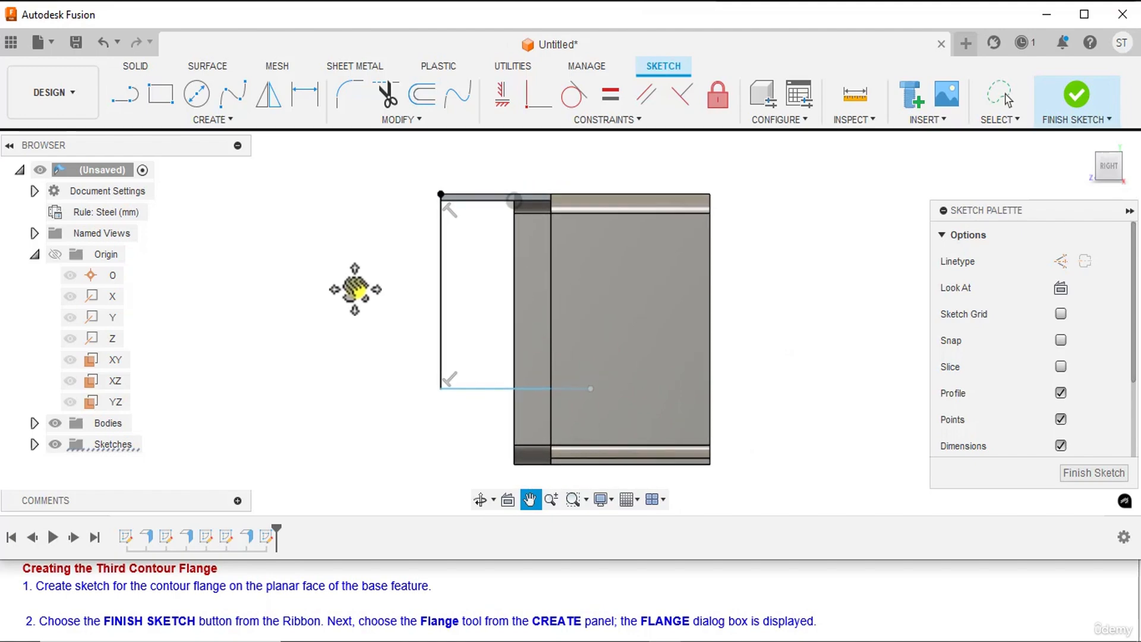
pyautogui.click(300, 94)
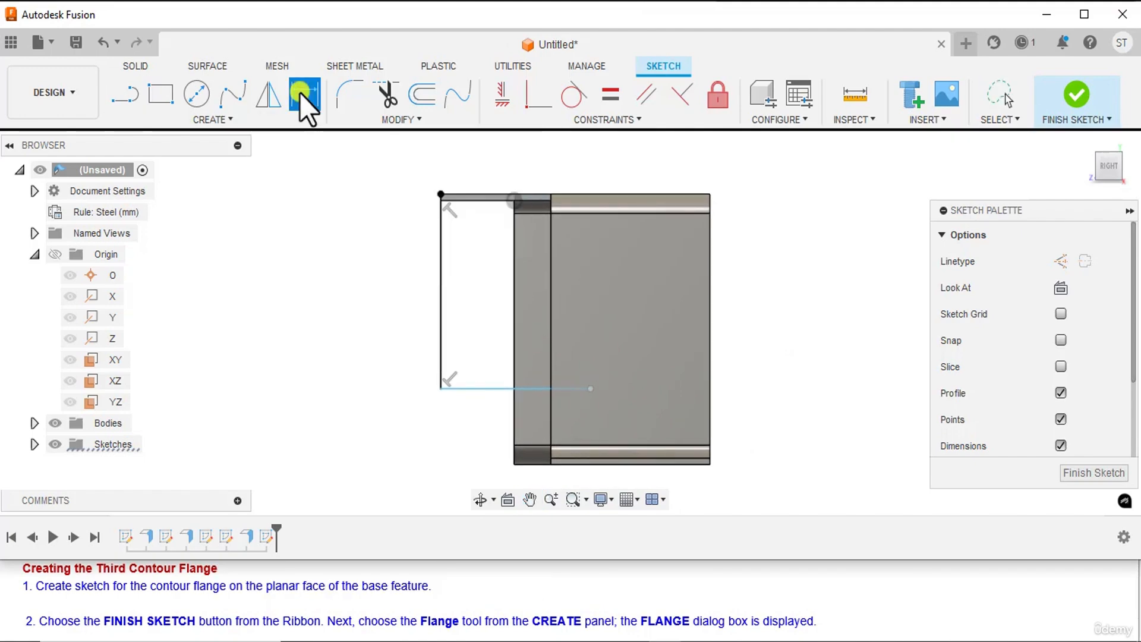
pyautogui.click(471, 389)
pyautogui.click(461, 453)
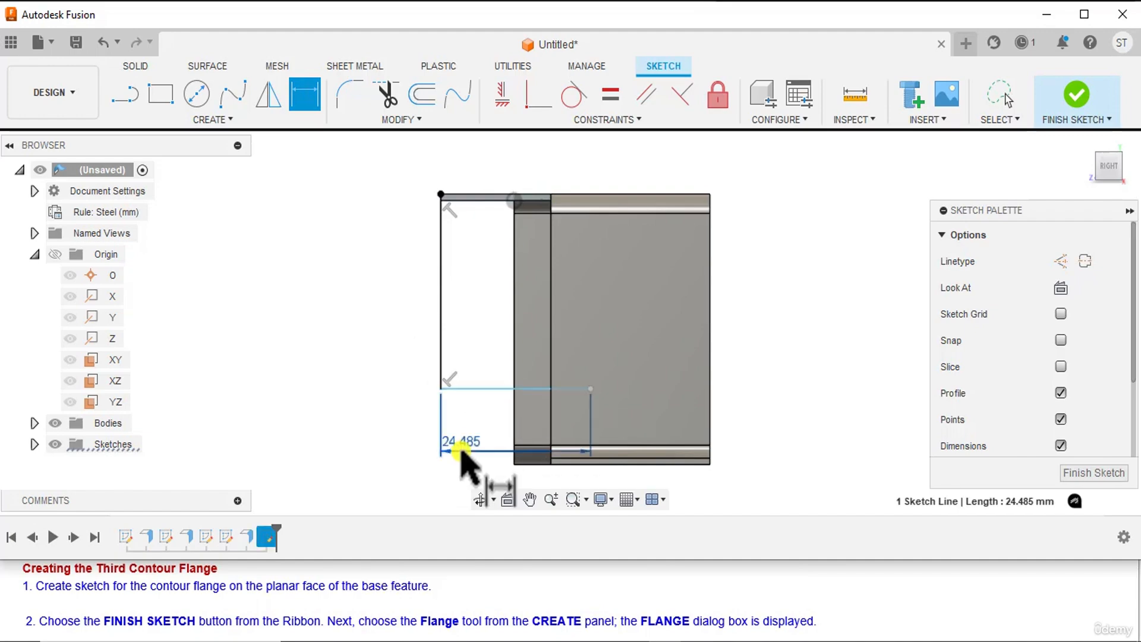
pyautogui.write('3')
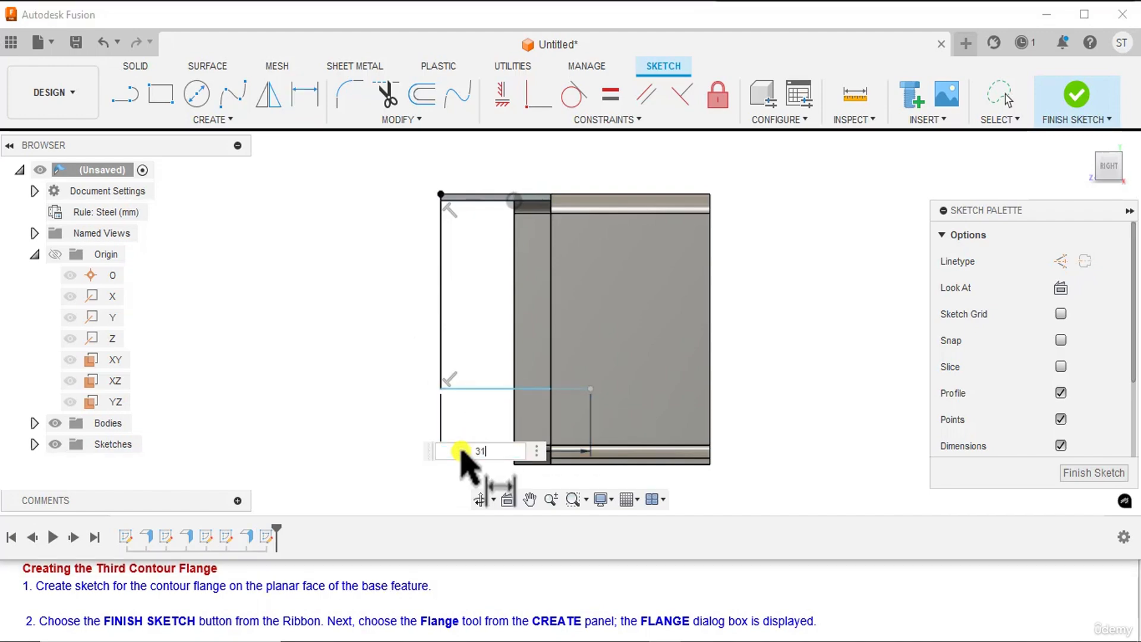
pyautogui.write('1')
pyautogui.press('Return')
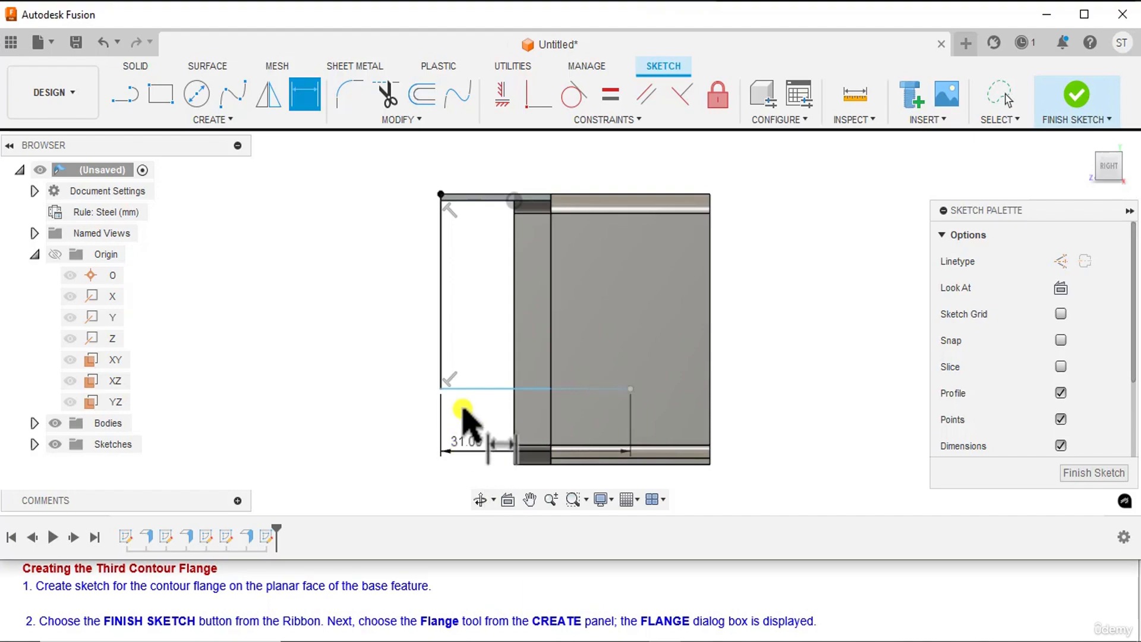
# Dimension the third contour profile's vertical line to 40 mm, and finish the sketch in the home view
pyautogui.click(440, 338)
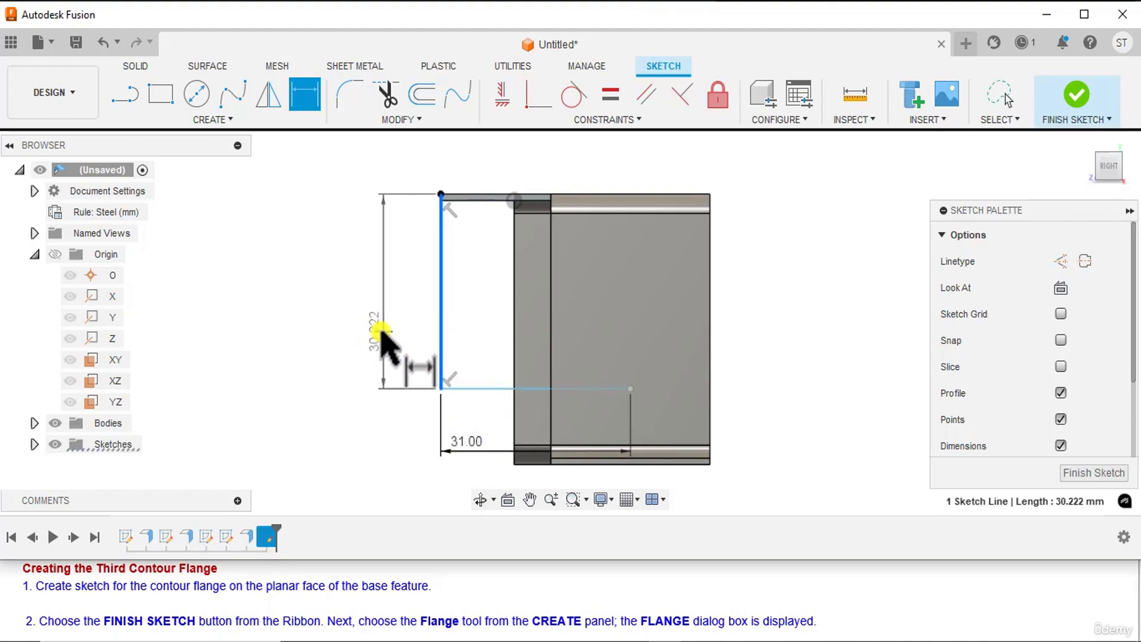
pyautogui.click(379, 336)
pyautogui.write('40')
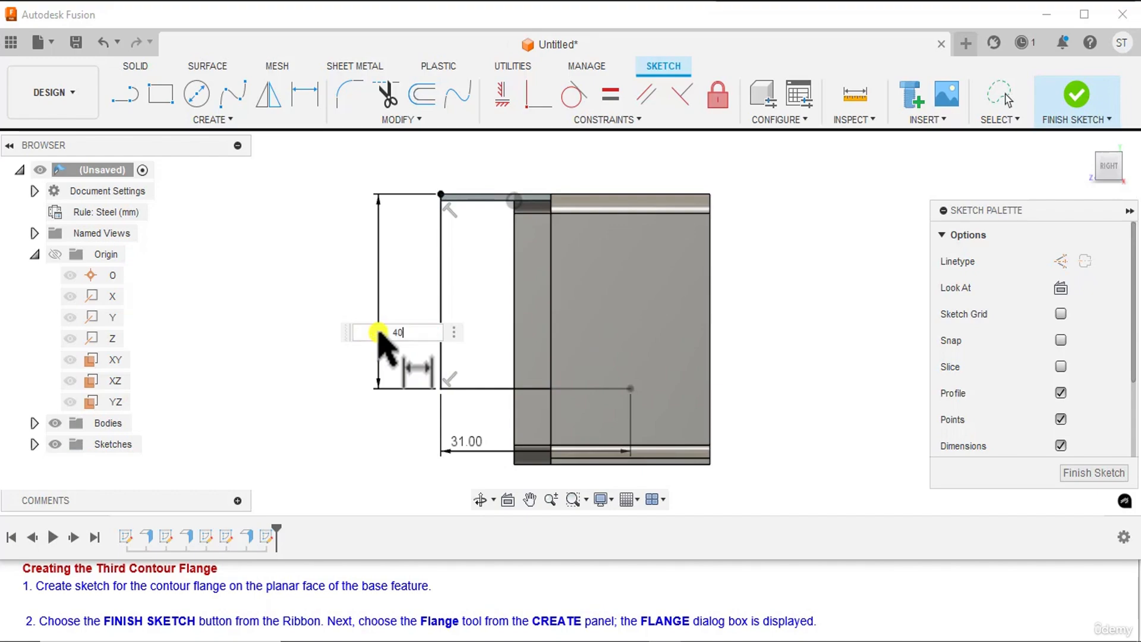
pyautogui.press('Return')
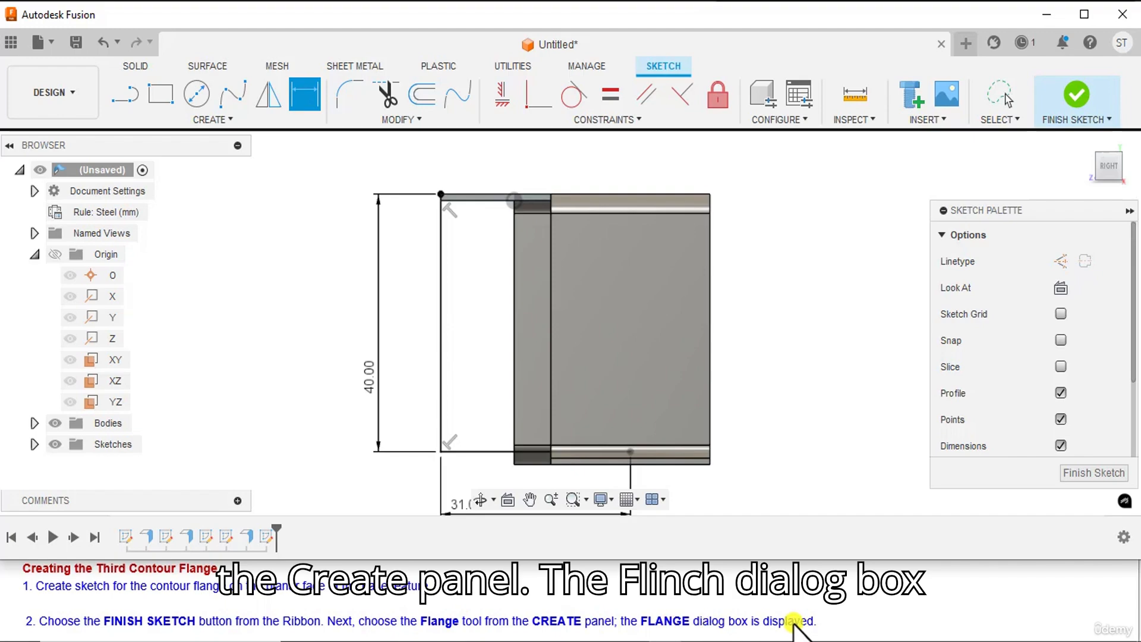
pyautogui.click(1089, 88)
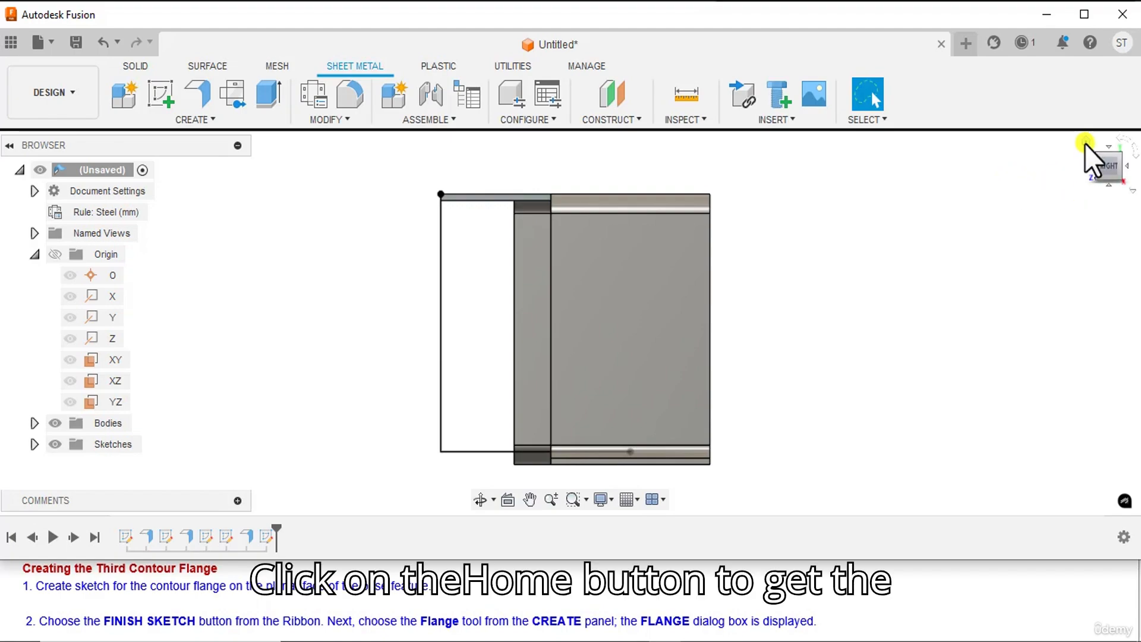
pyautogui.click(1085, 144)
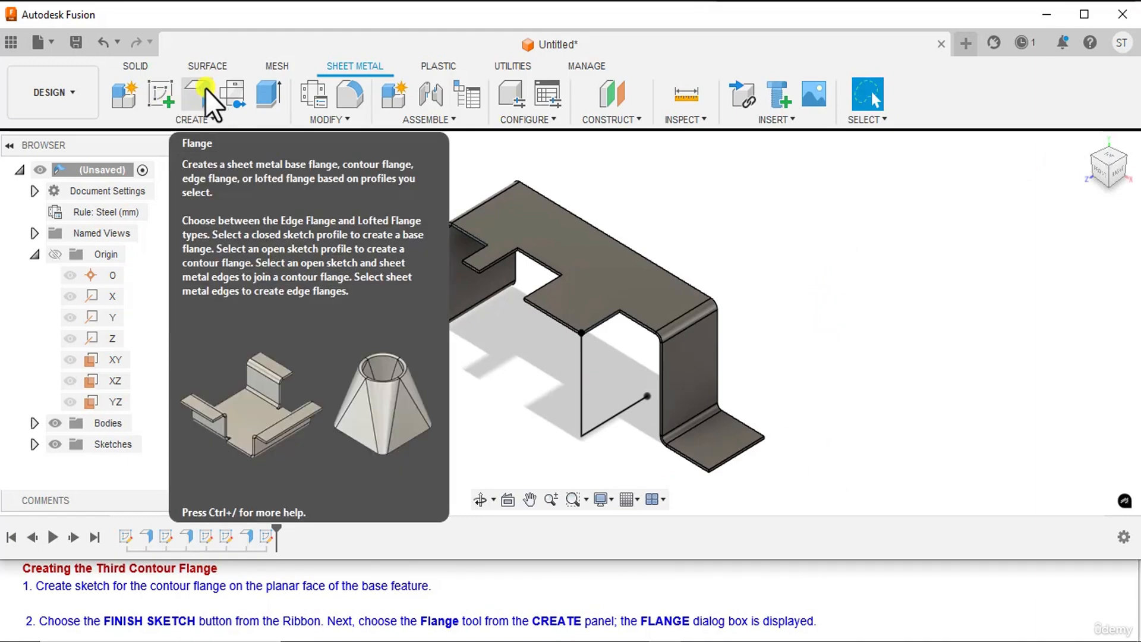
# Set up a flange from the new L-profile with a distance of -27 mm
pyautogui.click(205, 88)
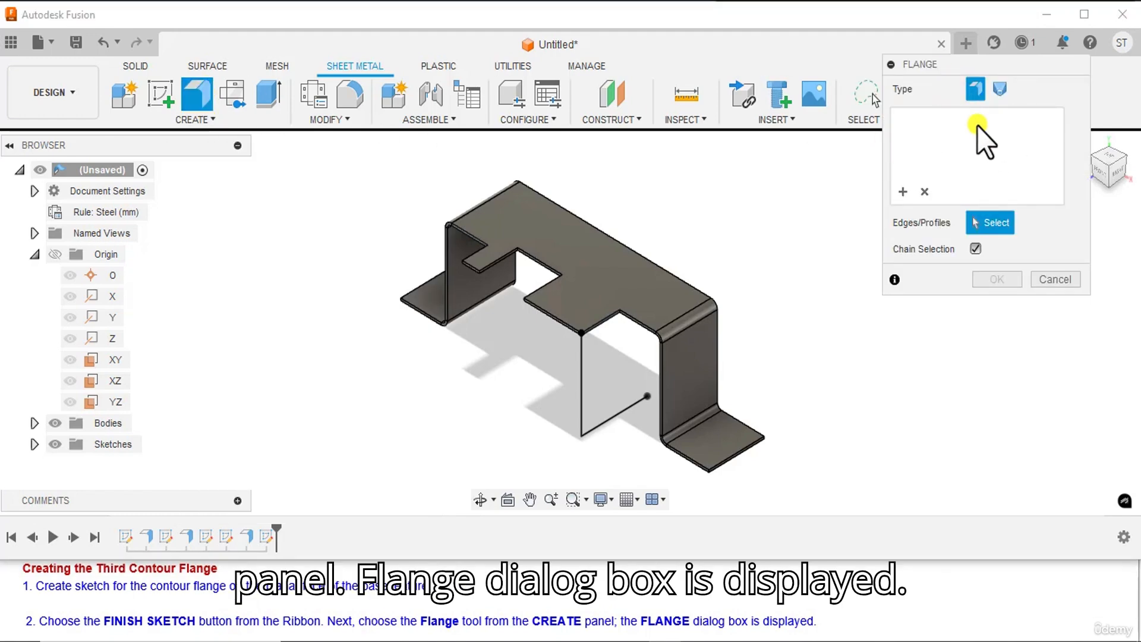
pyautogui.scroll(-2, 254, 624)
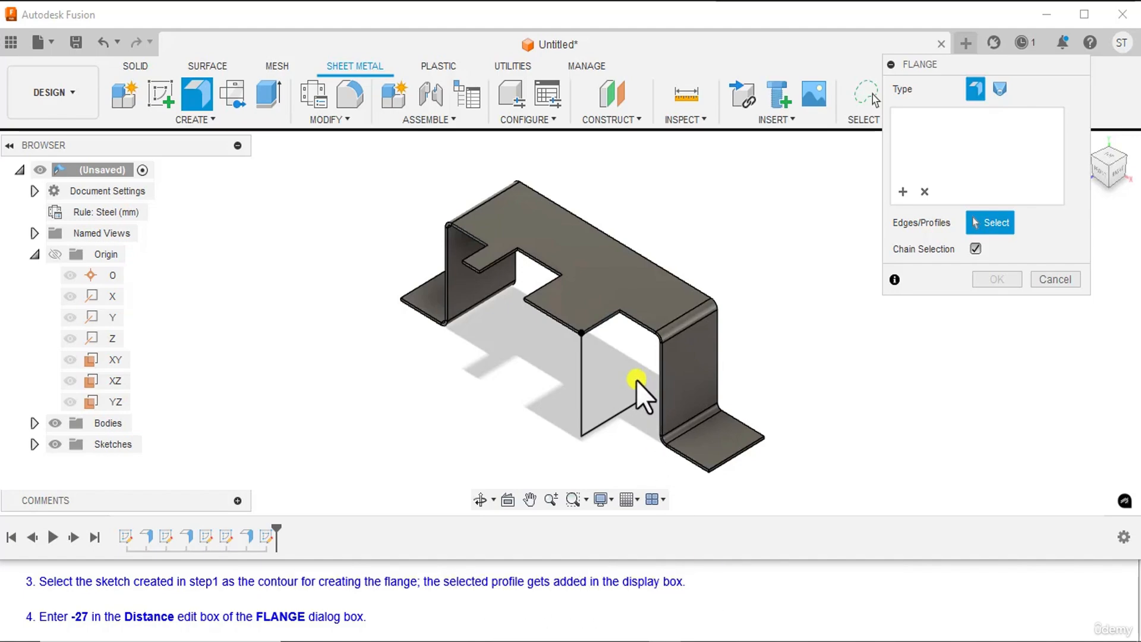
pyautogui.click(582, 379)
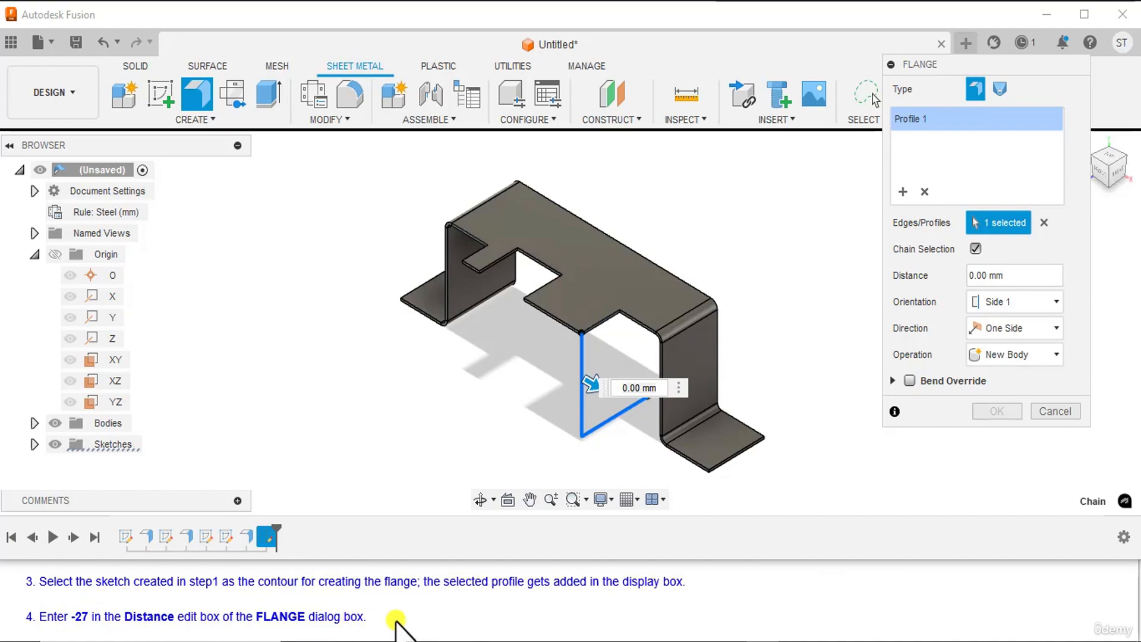
pyautogui.click(1008, 275)
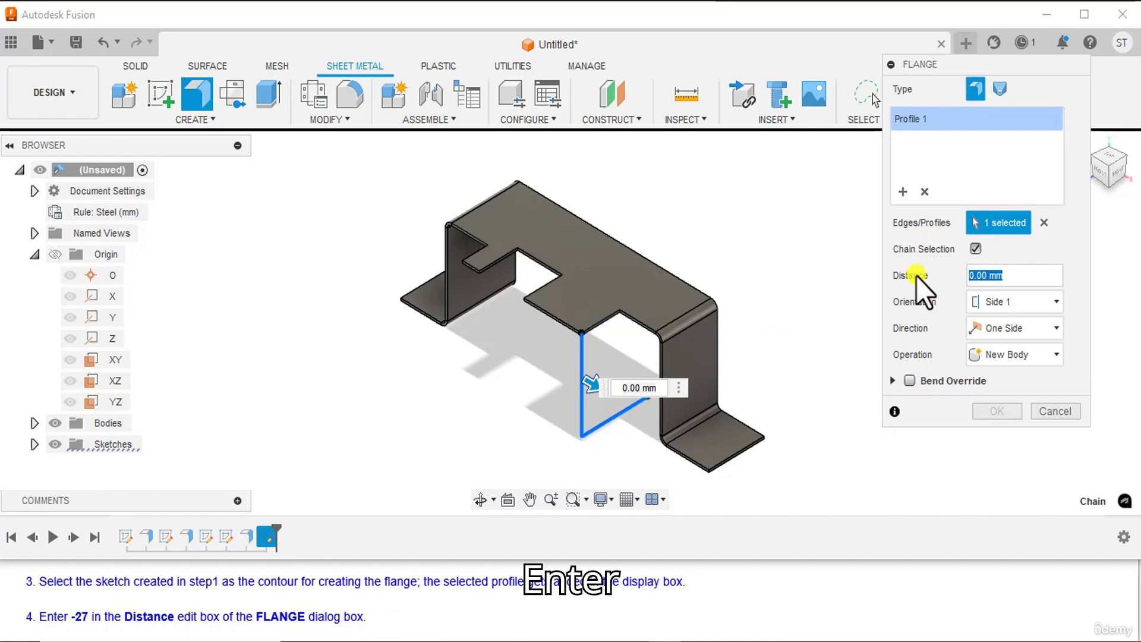
pyautogui.write('-2')
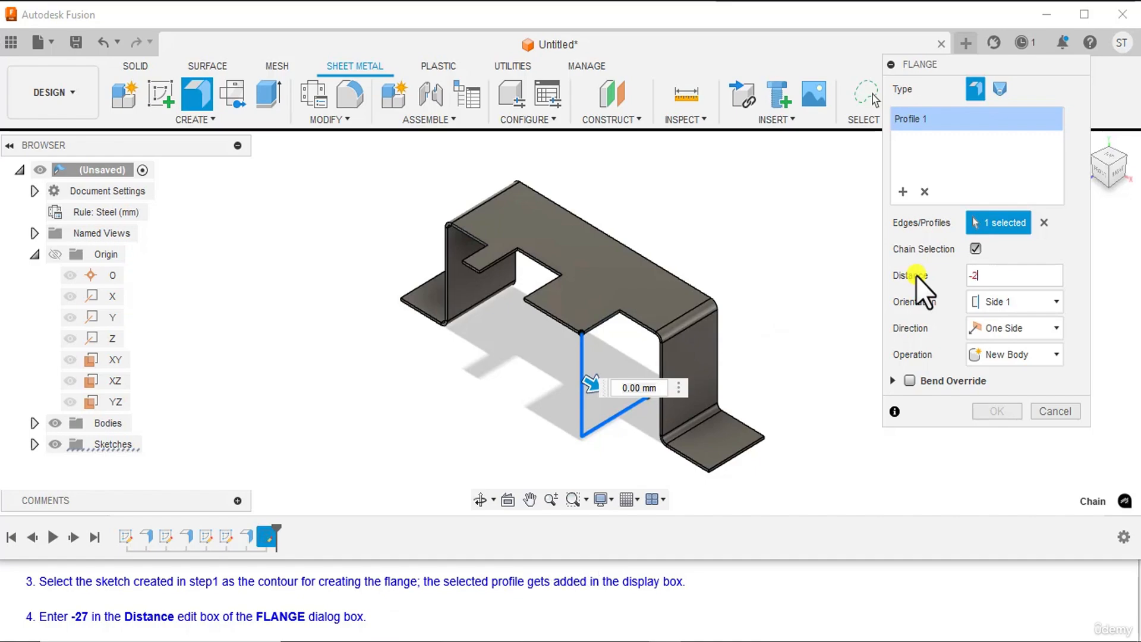
pyautogui.write('7')
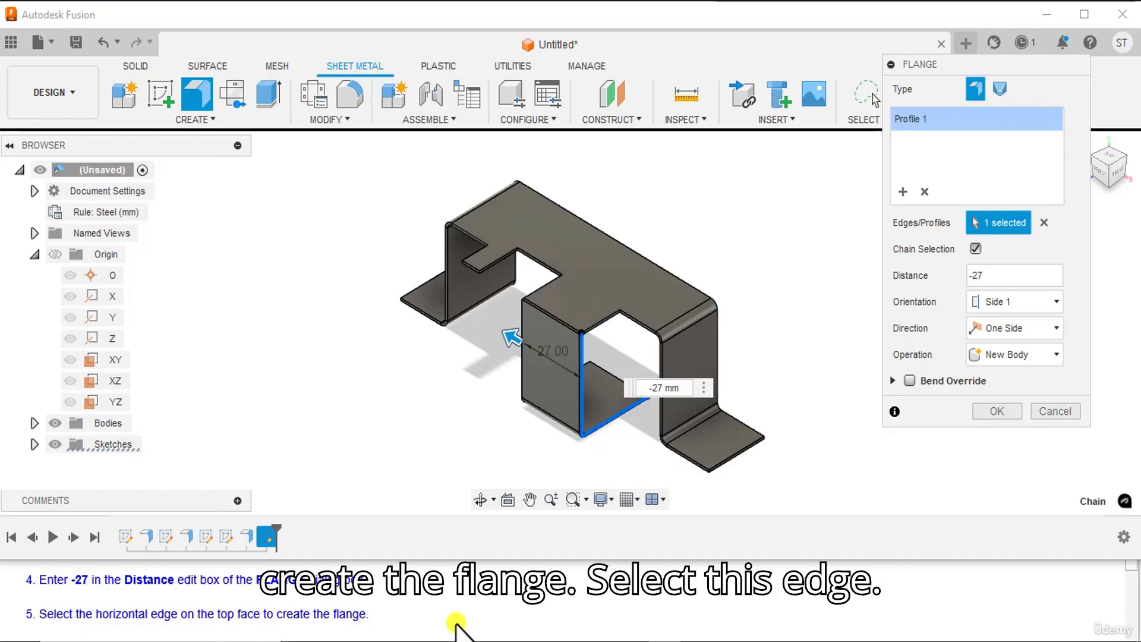
# Join the flange to the wide tab's front top edge and create it with the remaining default options
pyautogui.scroll(5, 576, 309)
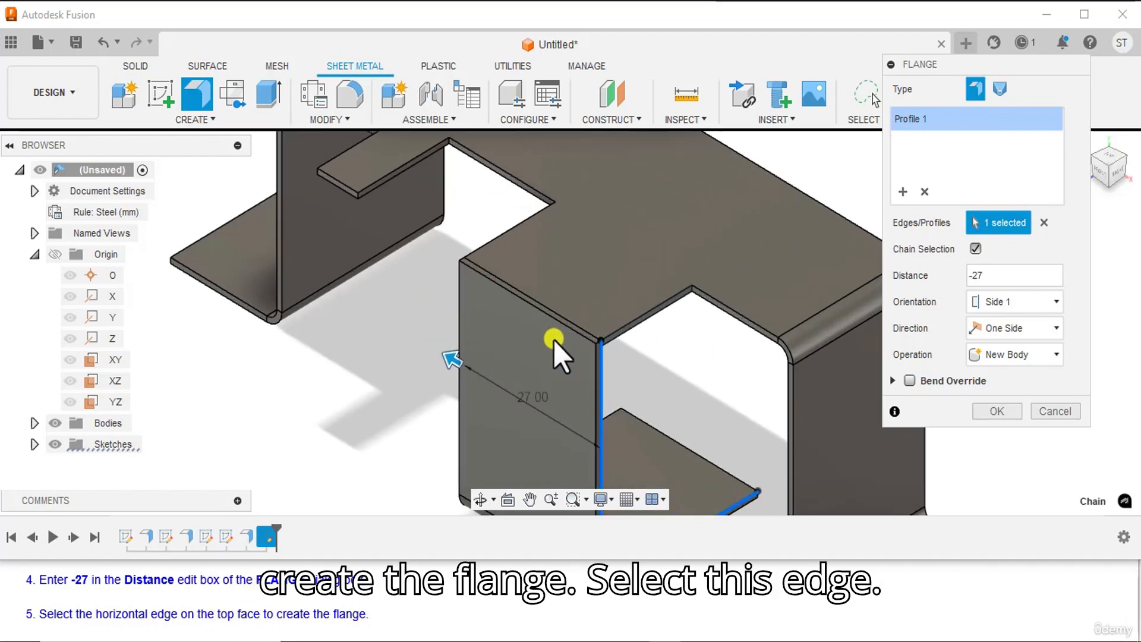
pyautogui.click(571, 314)
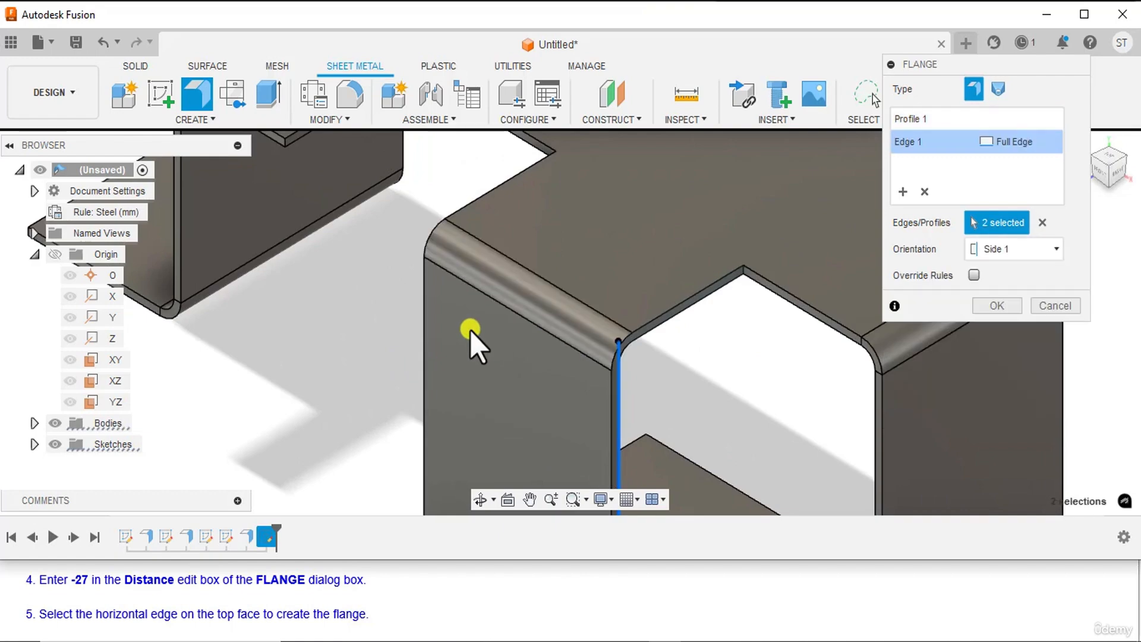
pyautogui.scroll(-5, 470, 330)
pyautogui.moveTo(442, 433); pyautogui.dragTo(440, 346, button='middle')
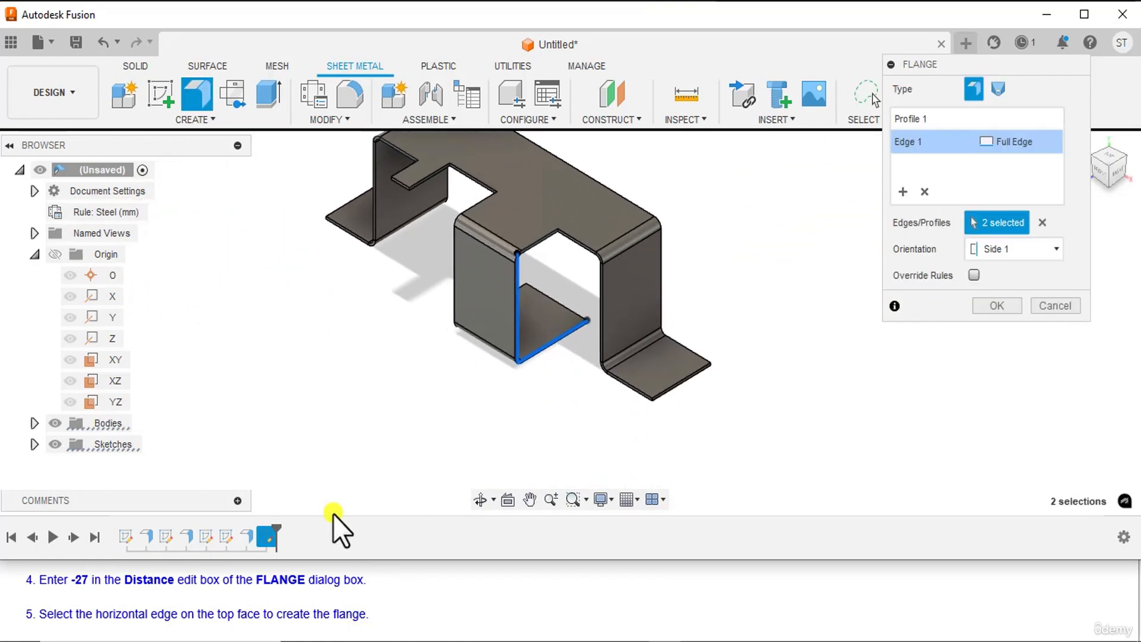
pyautogui.scroll(-1, 201, 601)
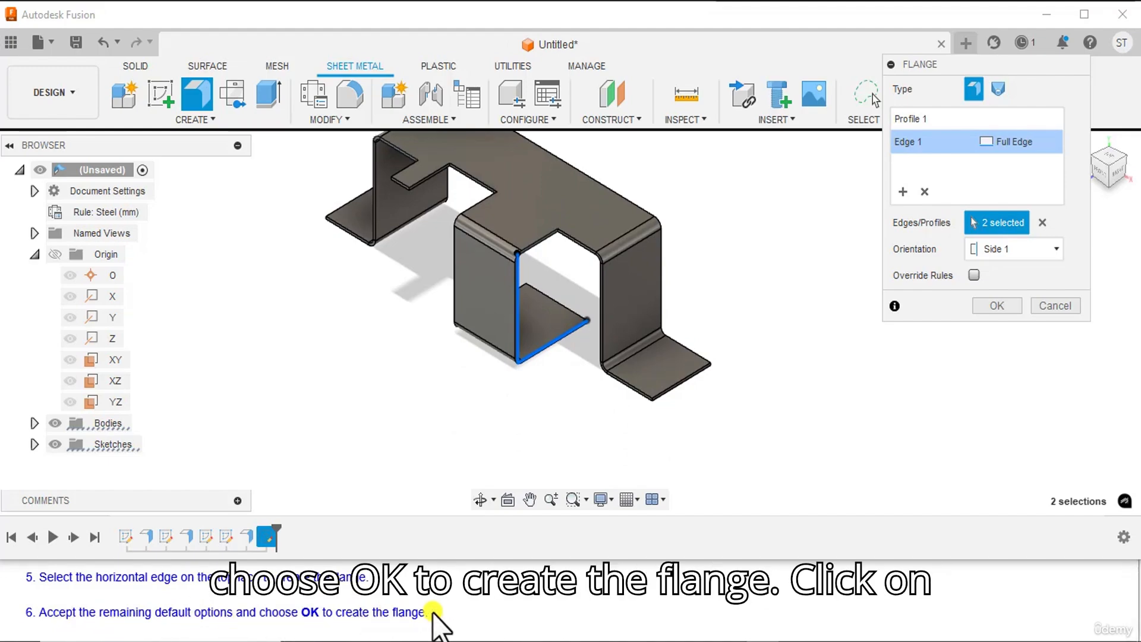
pyautogui.click(1001, 305)
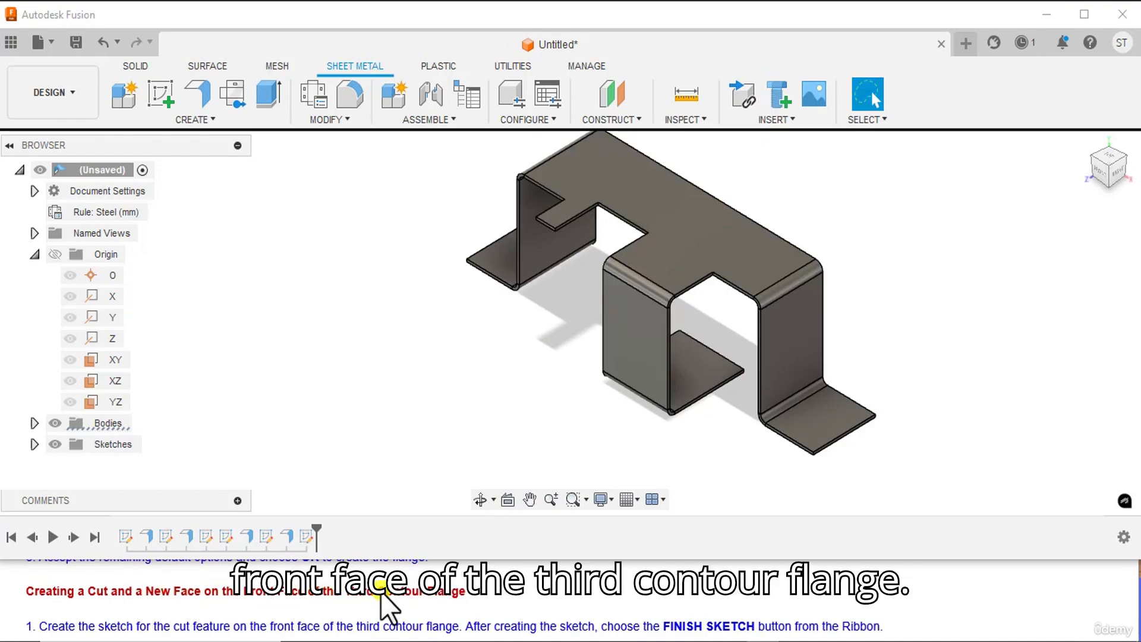
# Start a sketch on the front face of the third contour flange
pyautogui.scroll(-1, 173, 598)
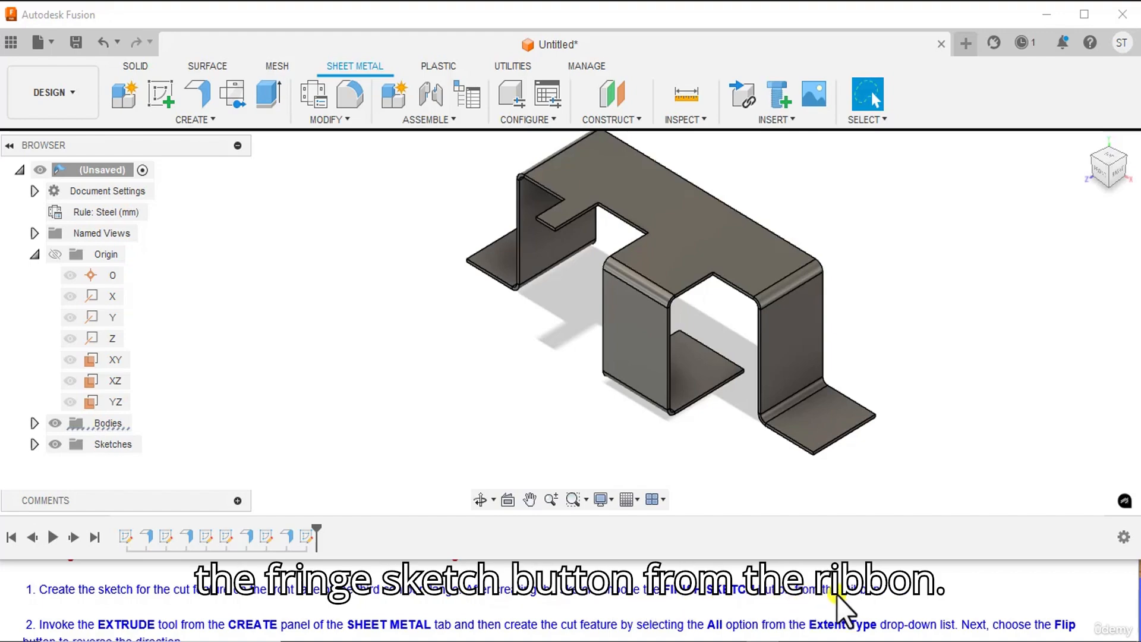
pyautogui.click(162, 97)
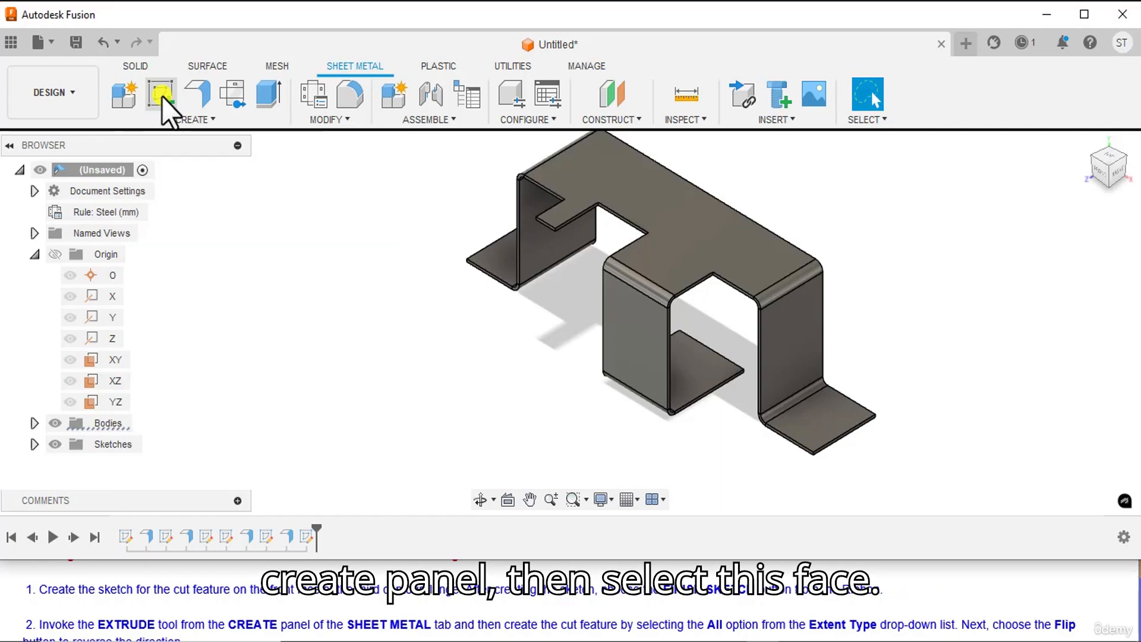
pyautogui.click(633, 347)
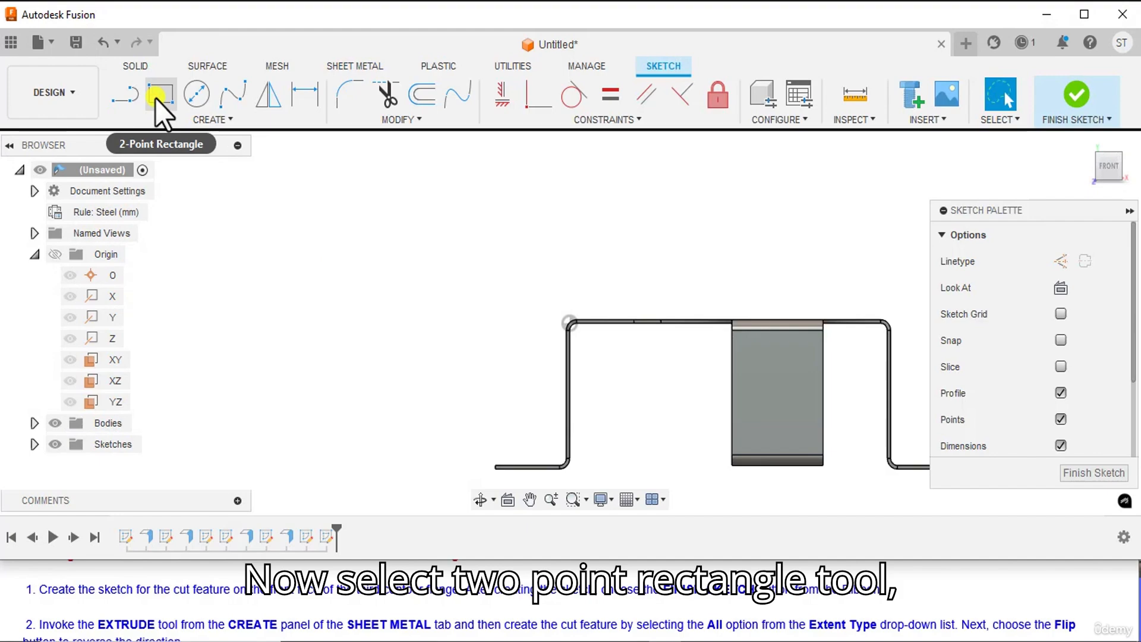
# Draw a two-point rectangle over the third flange's lower left corner, extending beyond its left and bottom edges
pyautogui.click(155, 98)
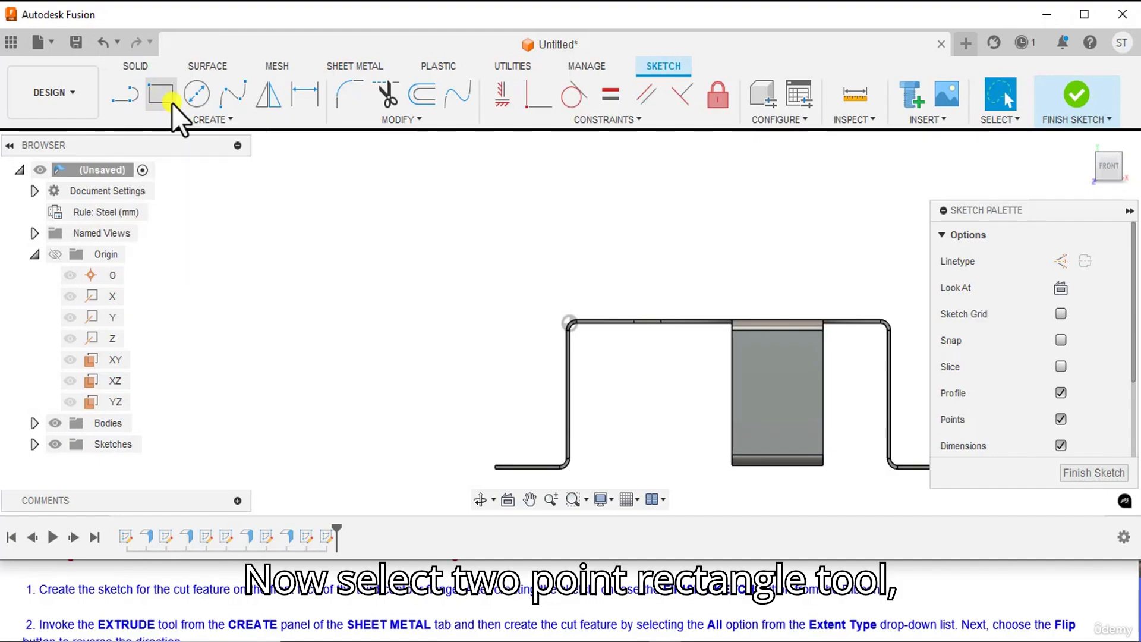
pyautogui.moveTo(458, 344); pyautogui.dragTo(408, 298, button='middle')
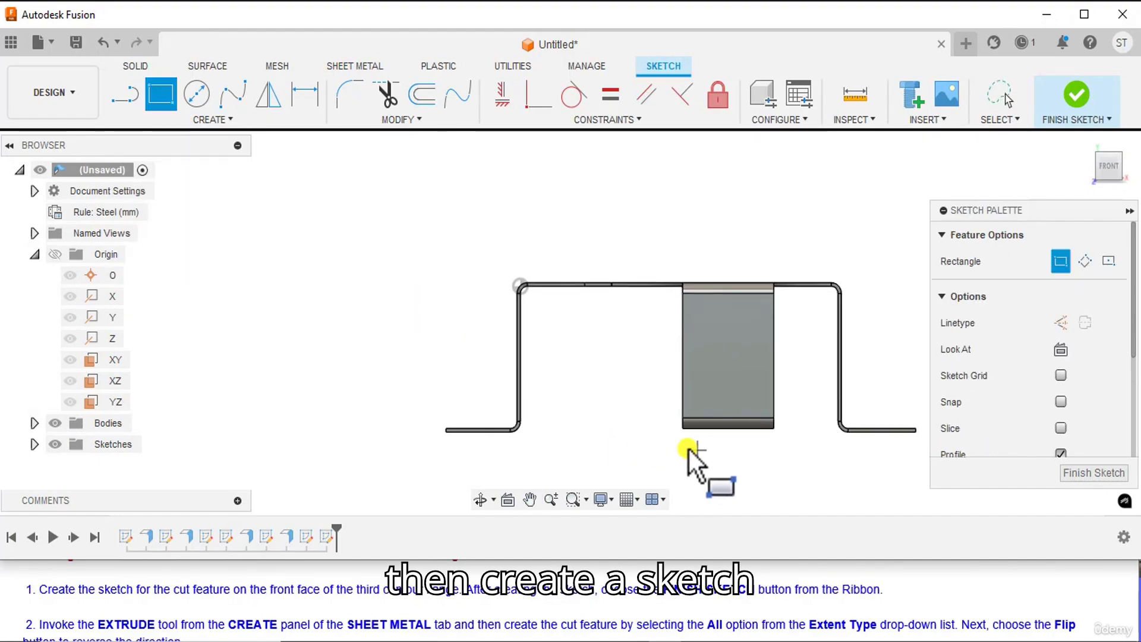
pyautogui.click(649, 343)
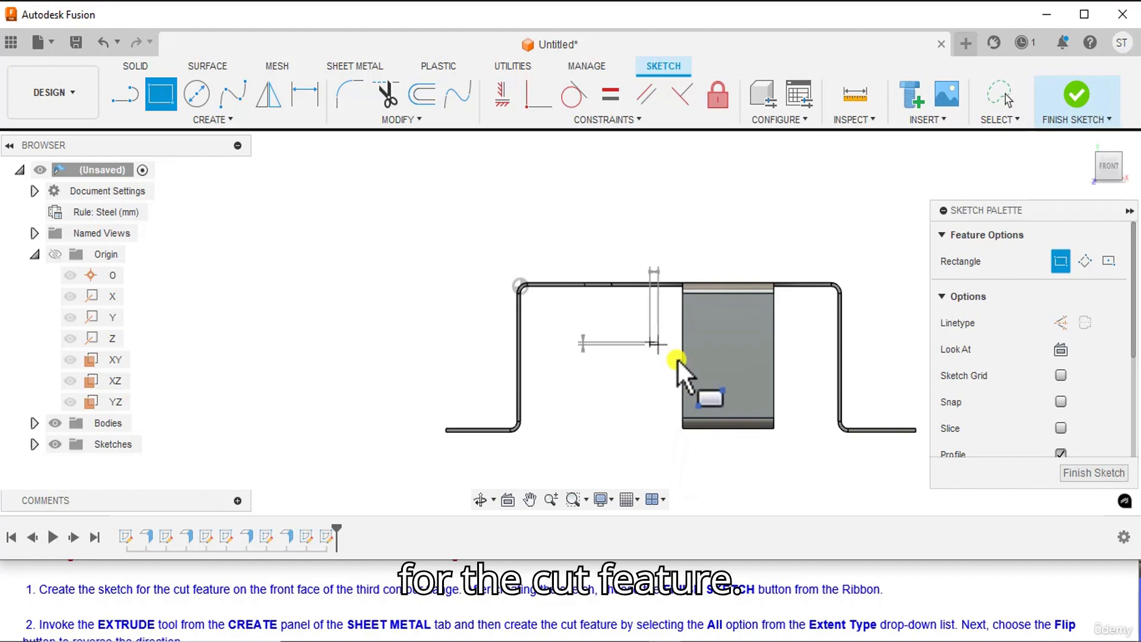
pyautogui.click(728, 471)
pyautogui.rightClick(728, 173)
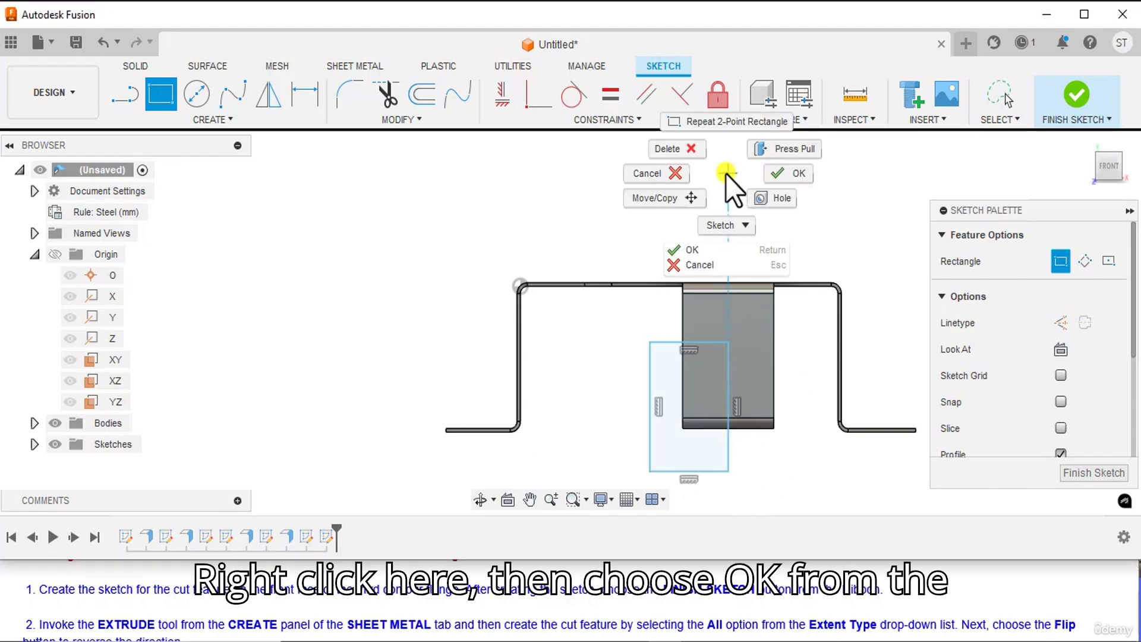
pyautogui.click(797, 175)
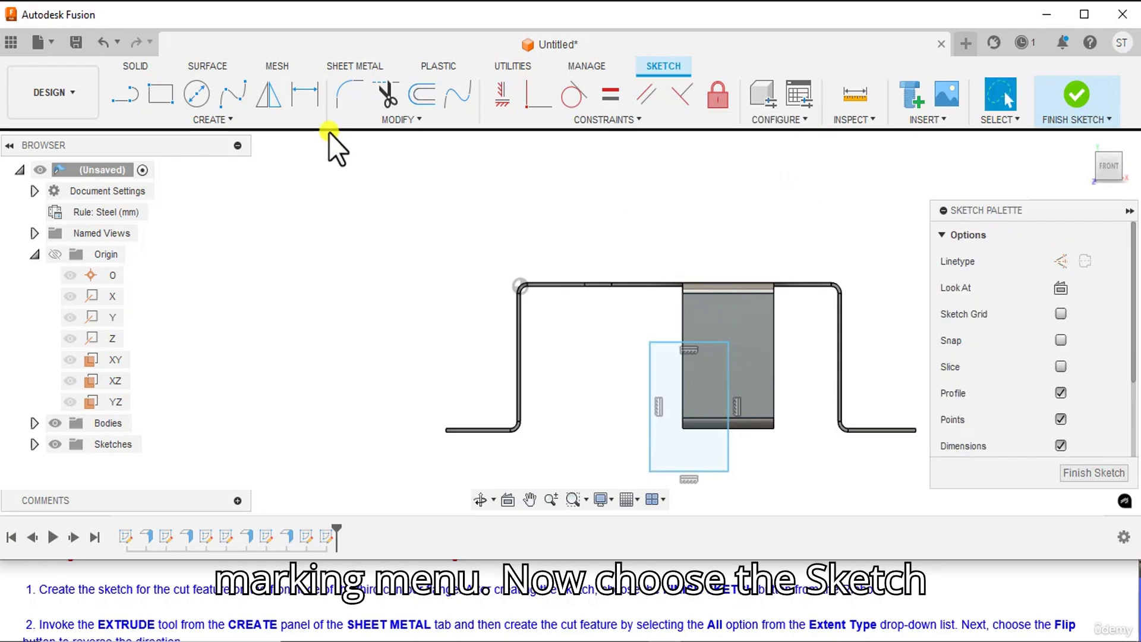
# Dimension the rectangle's right edge 19 mm from the third flange's right edge
pyautogui.click(308, 103)
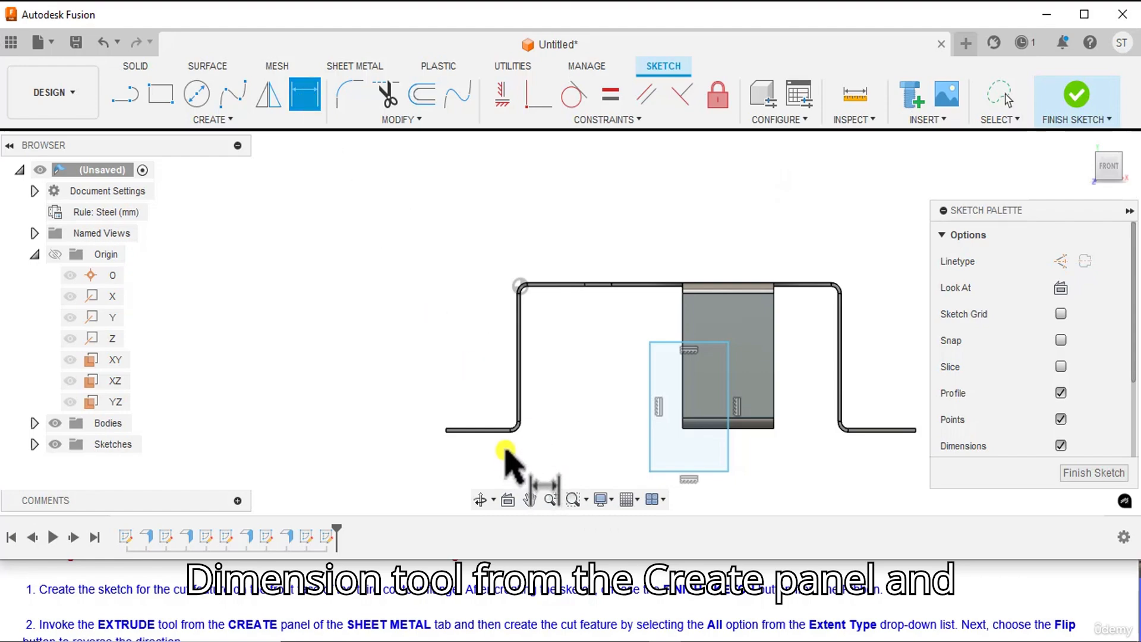
pyautogui.click(728, 391)
pyautogui.click(772, 377)
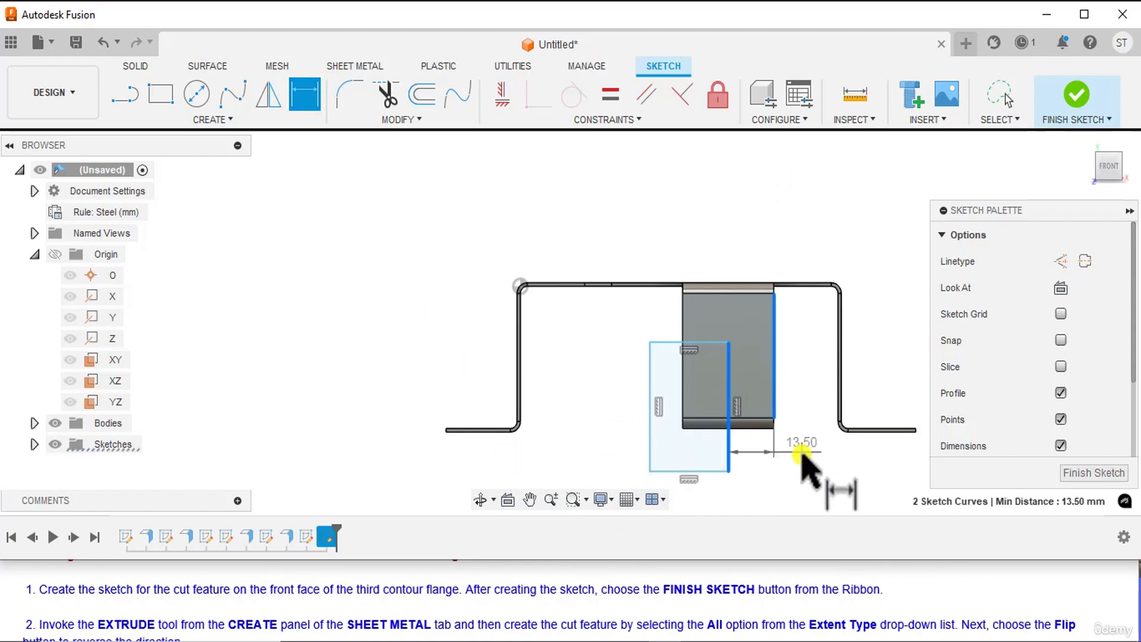
pyautogui.click(797, 468)
pyautogui.write('14')
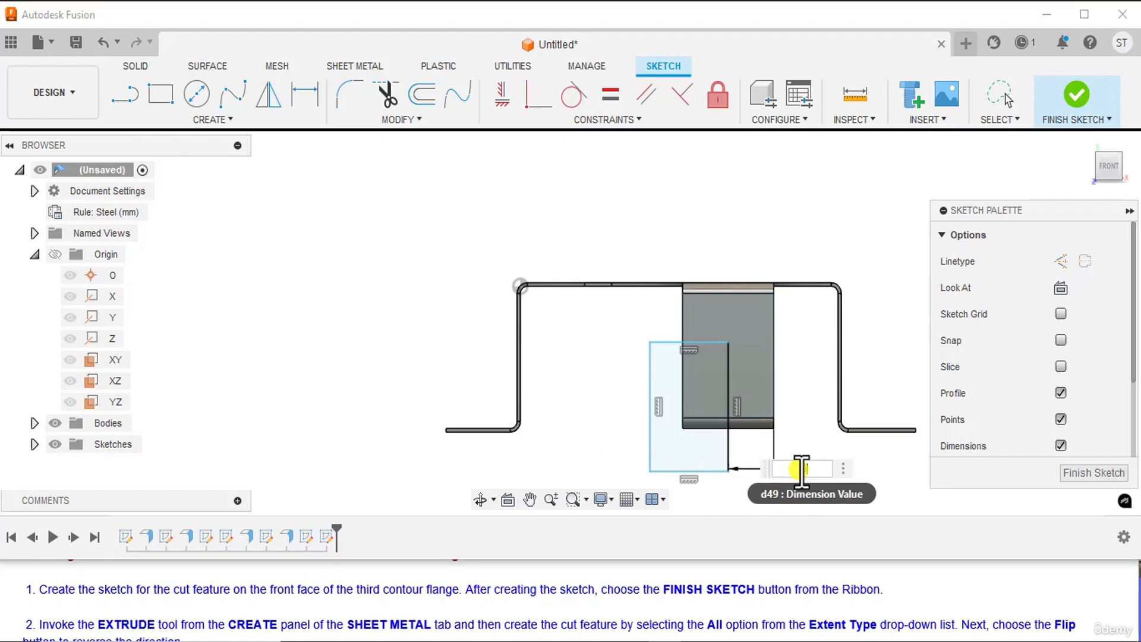
pyautogui.press('Return')
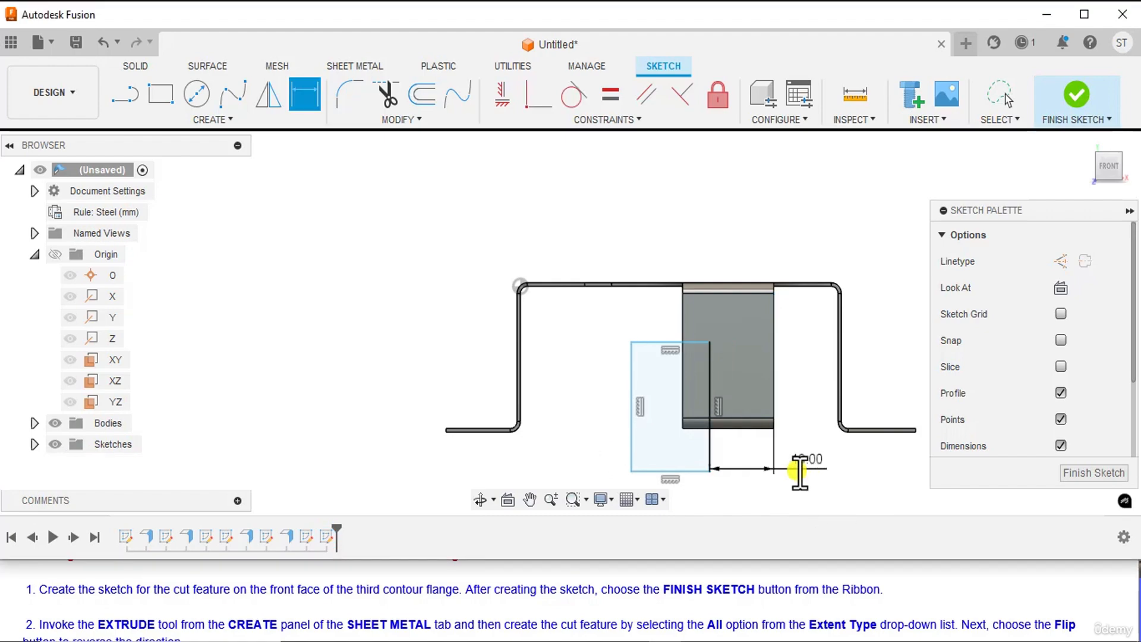
# Dimension the rectangle's top edge 19 mm below the clip's upper edge and finish the sketch
pyautogui.click(653, 286)
pyautogui.click(631, 351)
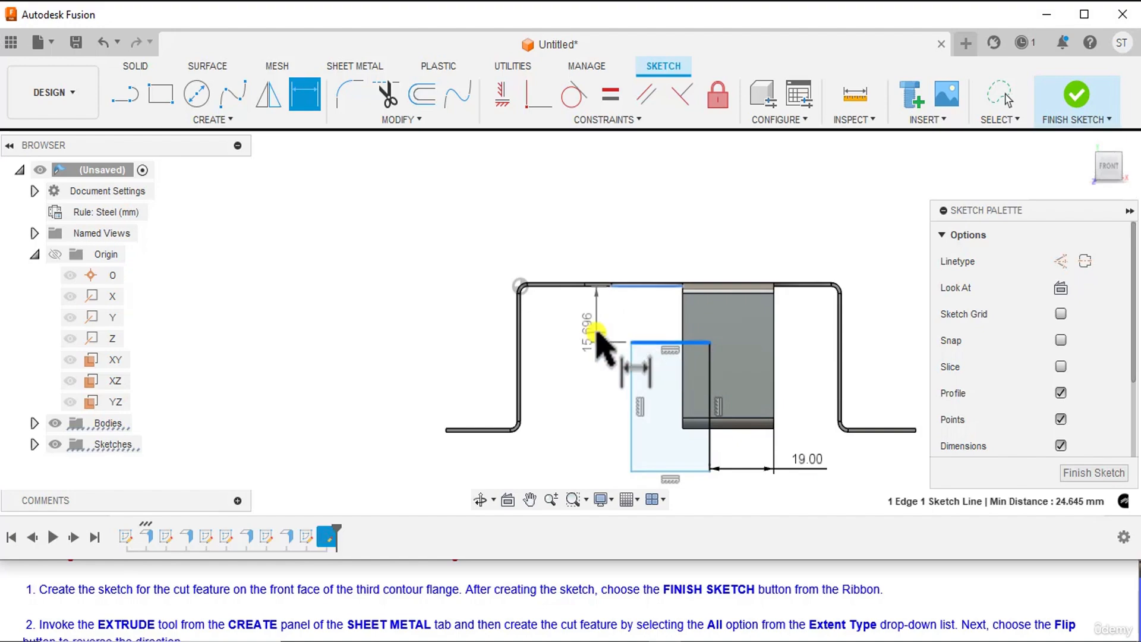
pyautogui.click(596, 334)
pyautogui.write('19')
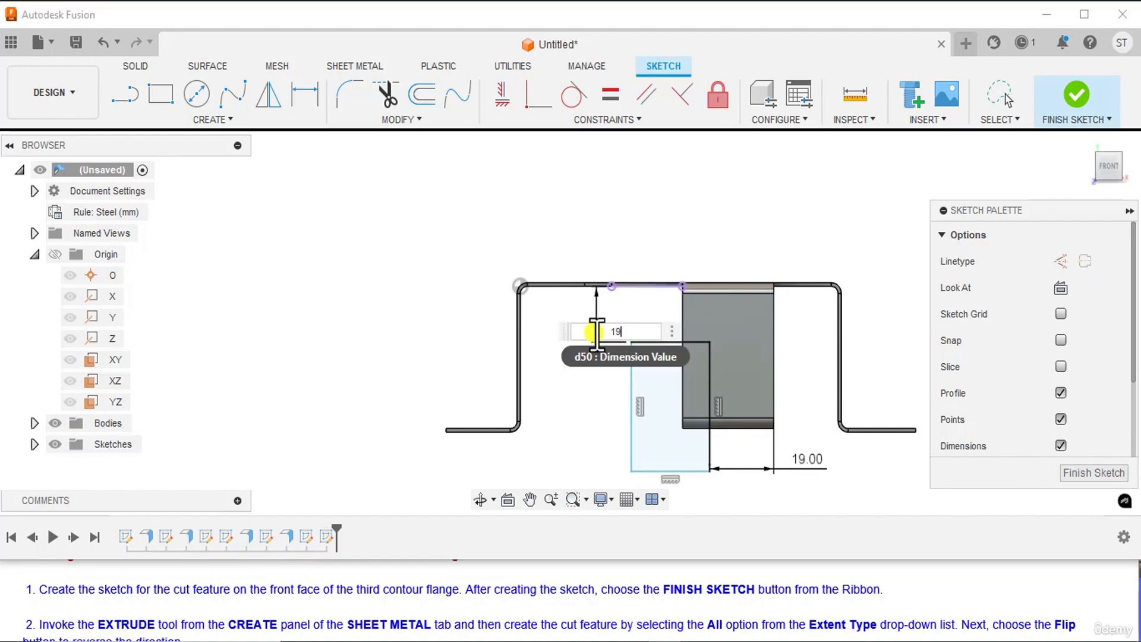
pyautogui.press('Return')
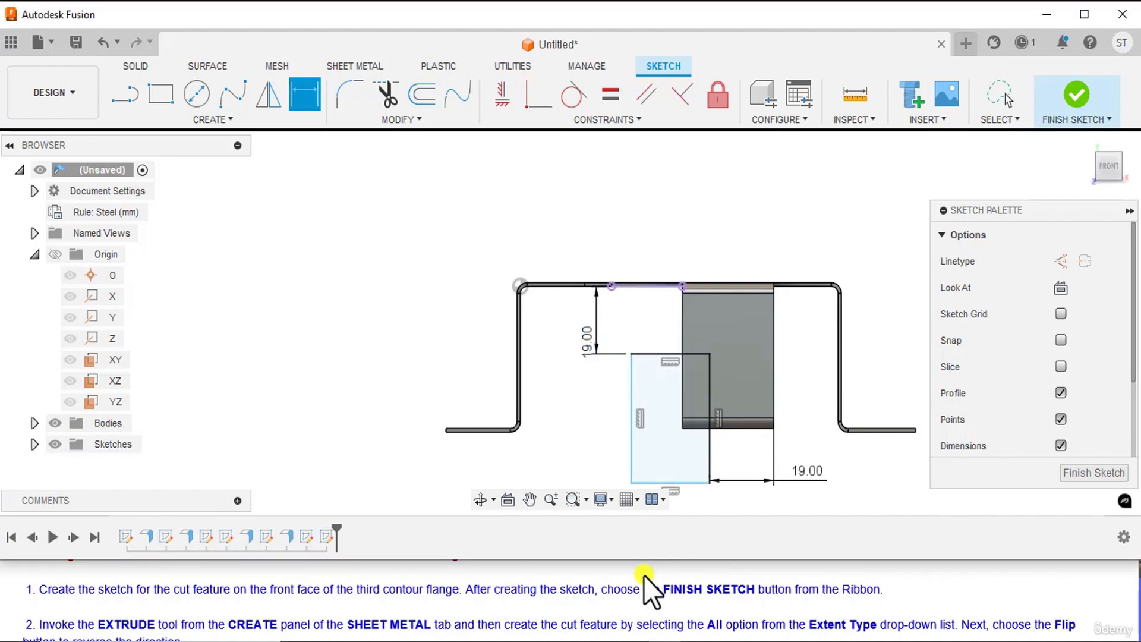
pyautogui.click(1071, 101)
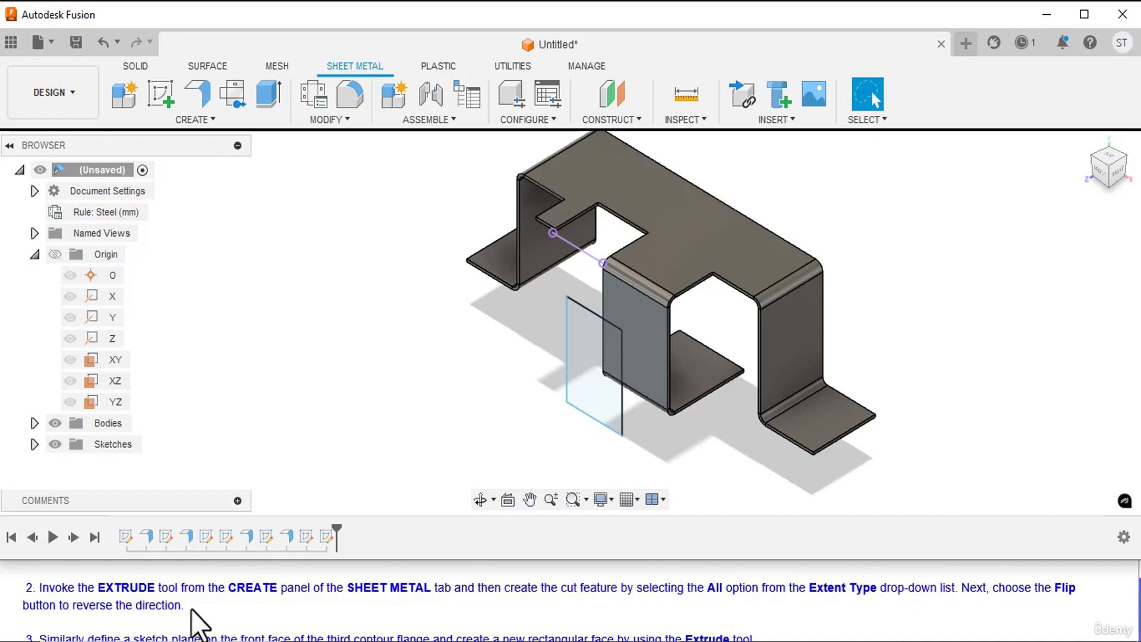
# Extrude both profiles of the rectangle sketch as a cut with extent type All and the direction flipped
pyautogui.click(262, 94)
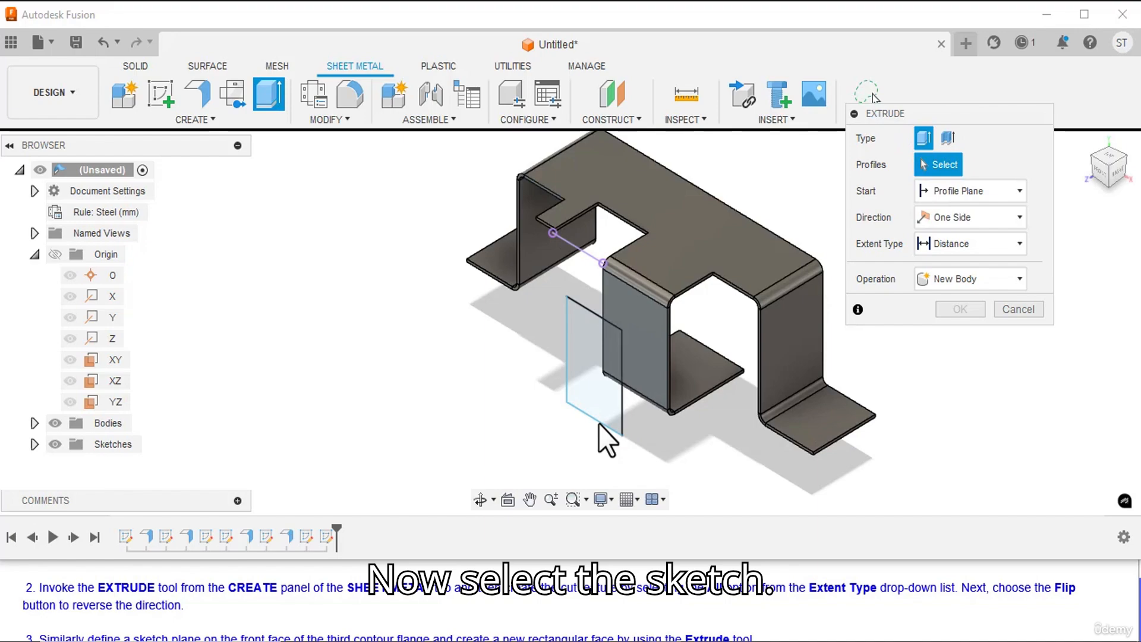
pyautogui.click(614, 362)
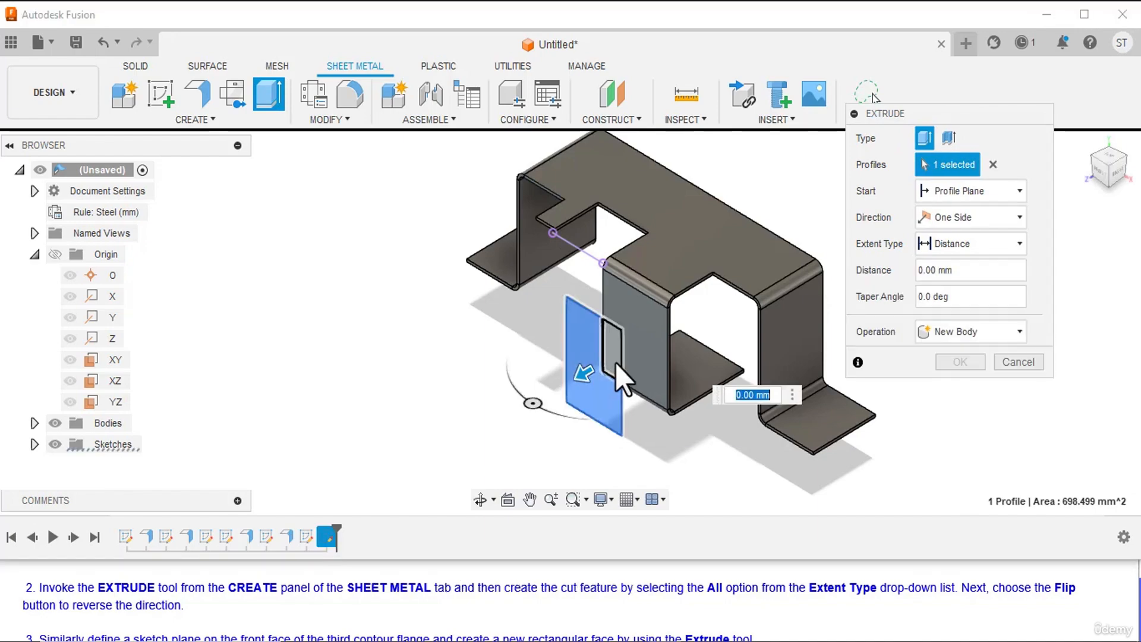
pyautogui.click(614, 361)
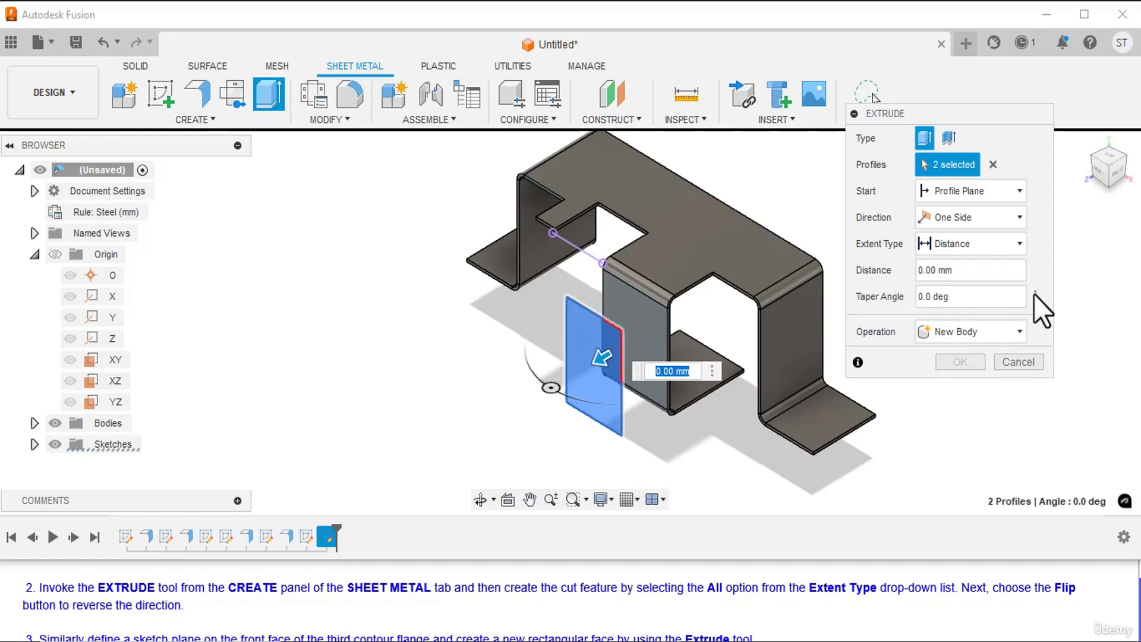
pyautogui.click(979, 246)
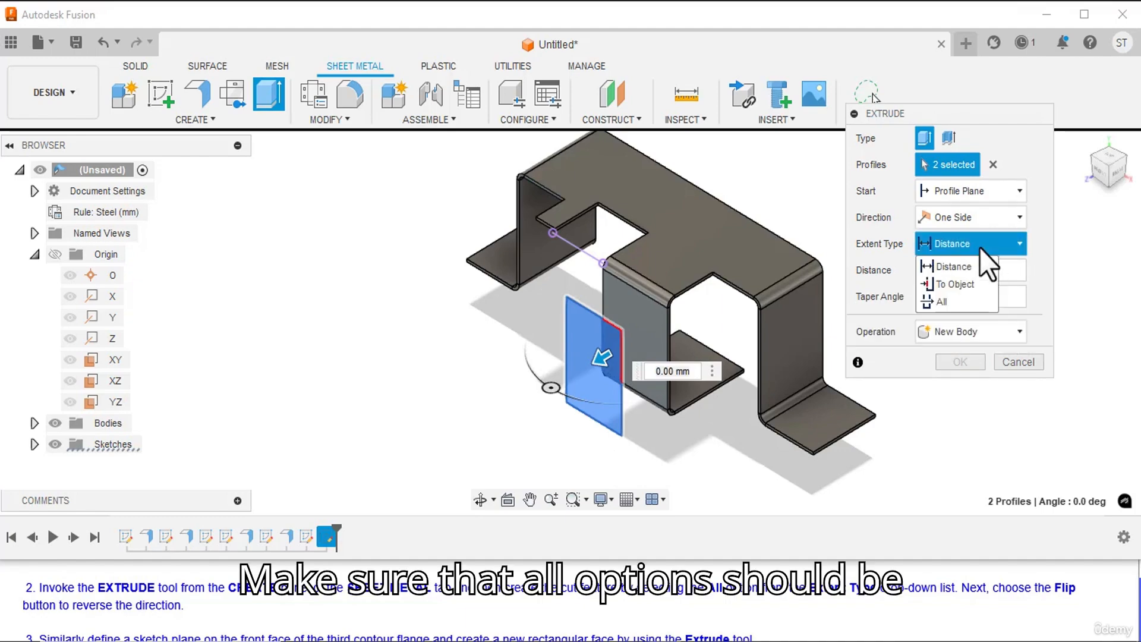
pyautogui.click(943, 302)
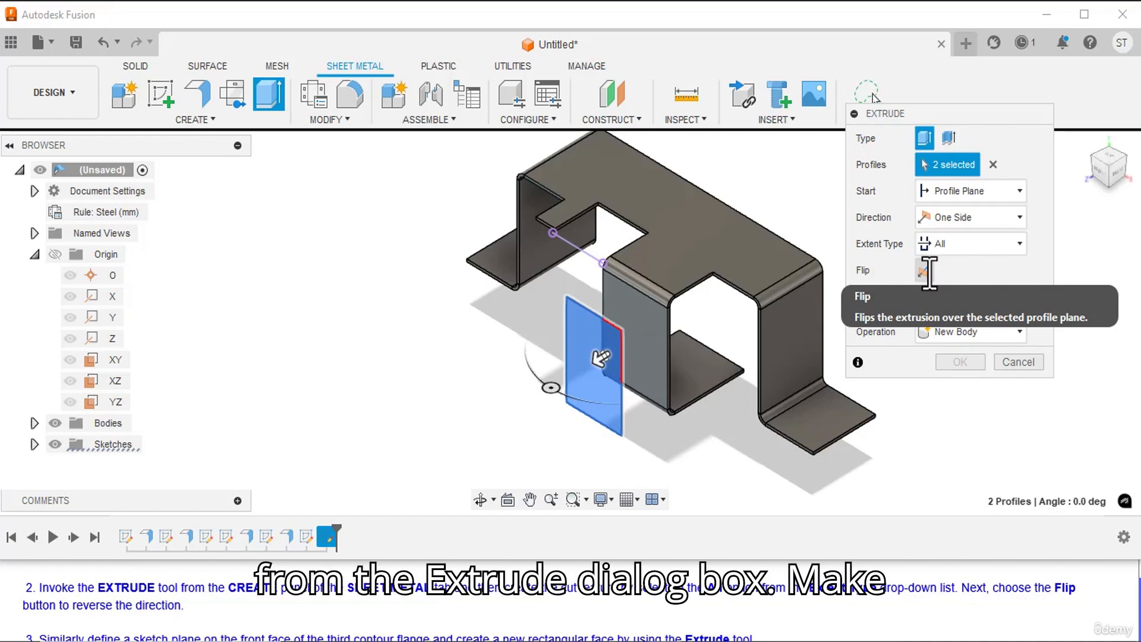
pyautogui.click(929, 272)
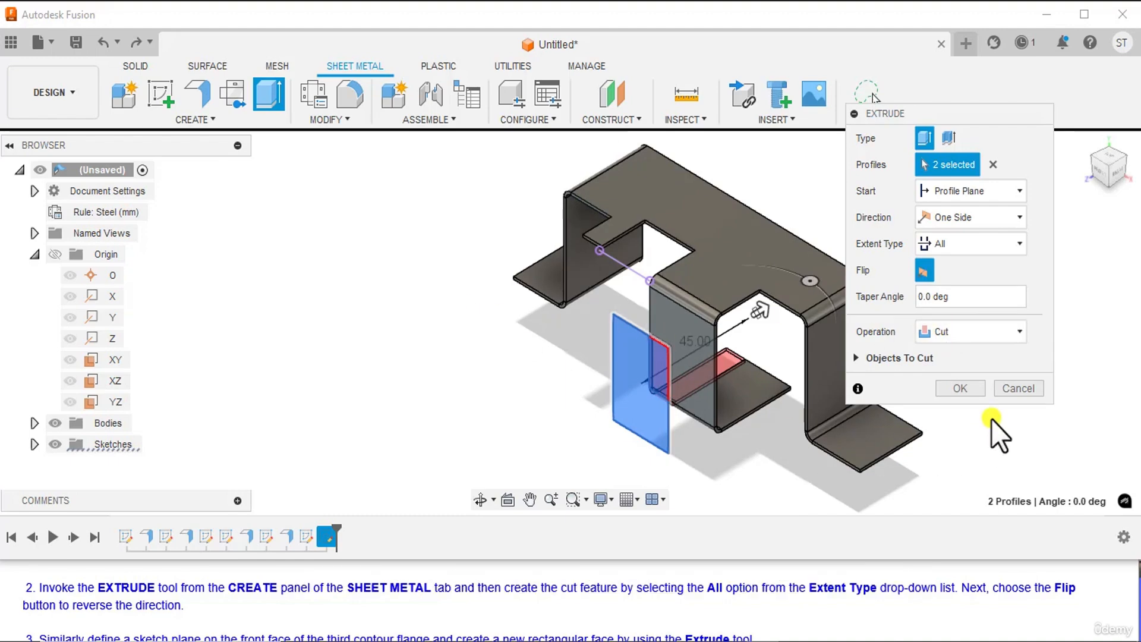
pyautogui.click(975, 391)
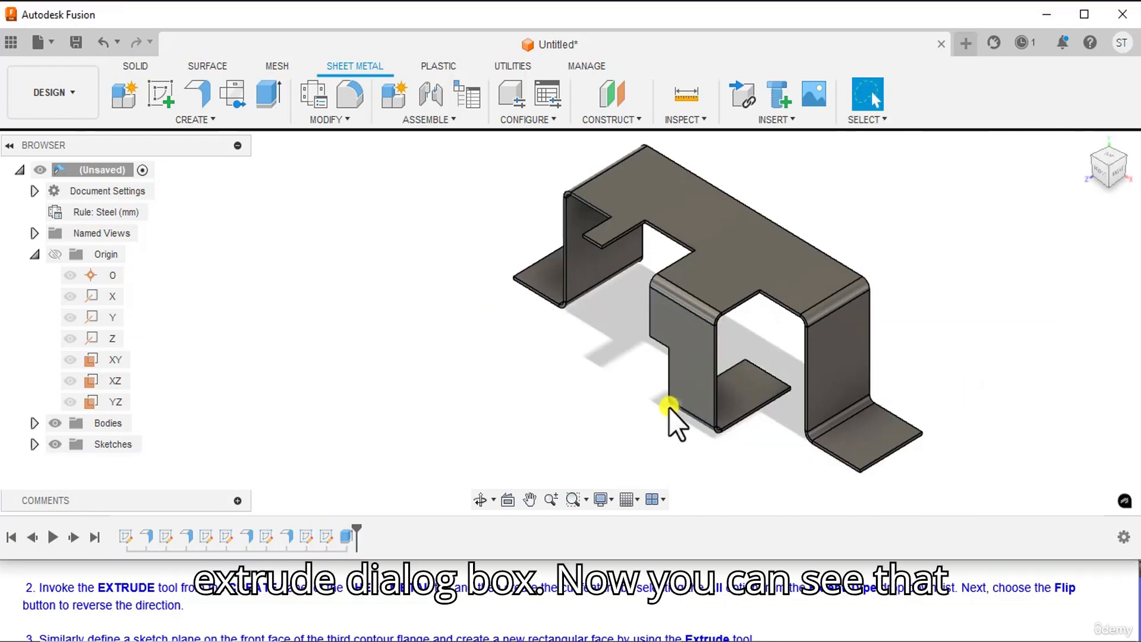
# Start a new sketch on the front face of the notched third contour flange
pyautogui.scroll(-2, 668, 408)
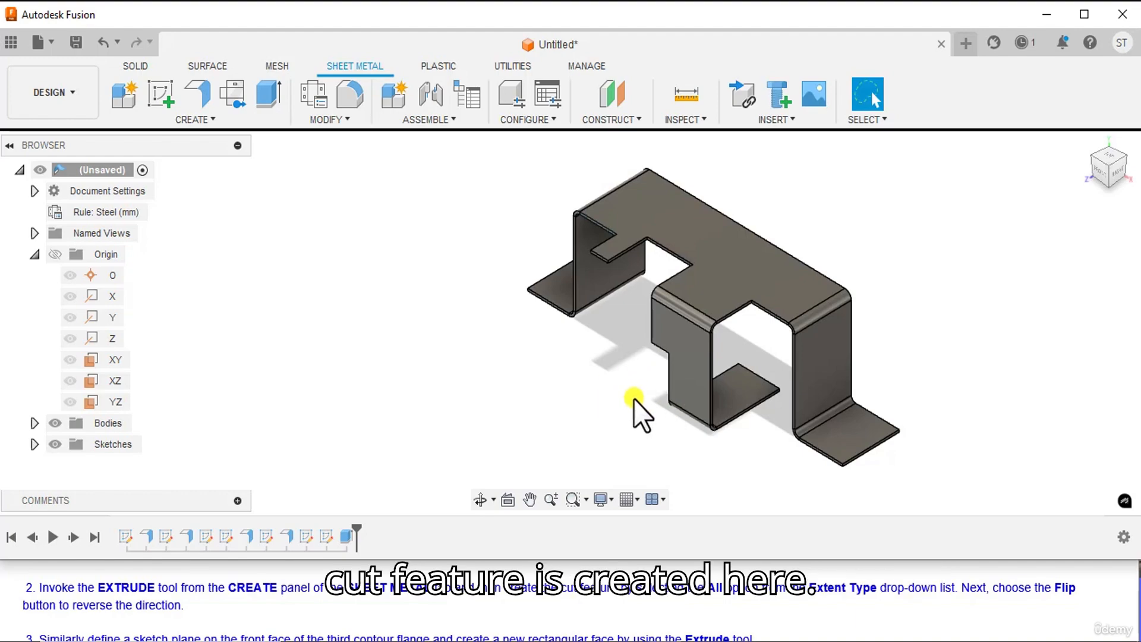
pyautogui.scroll(-1, 244, 606)
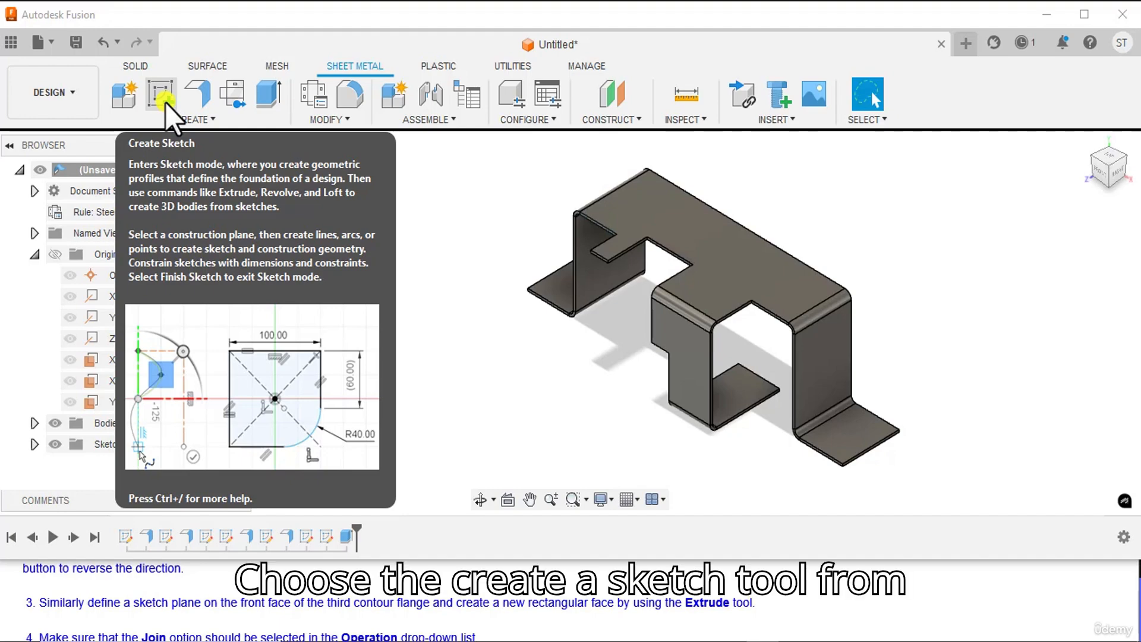
pyautogui.click(166, 102)
pyautogui.click(676, 333)
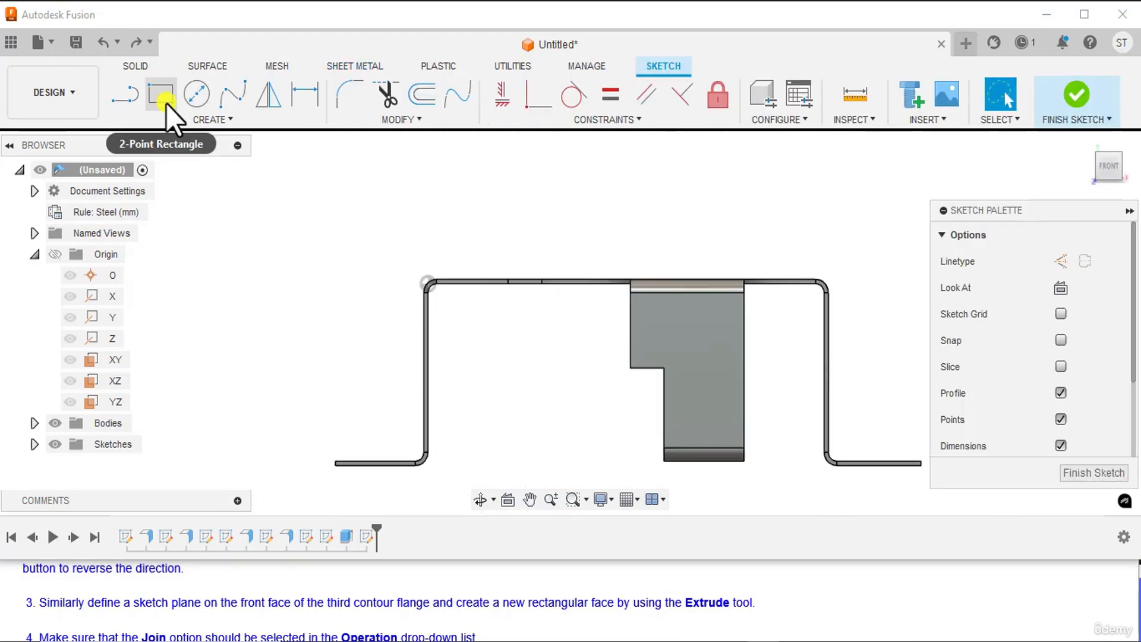
# Draw a two-point rectangle of about 9.4 by 8.5 mm up and left from the flange's lower left corner above the notch
pyautogui.click(166, 103)
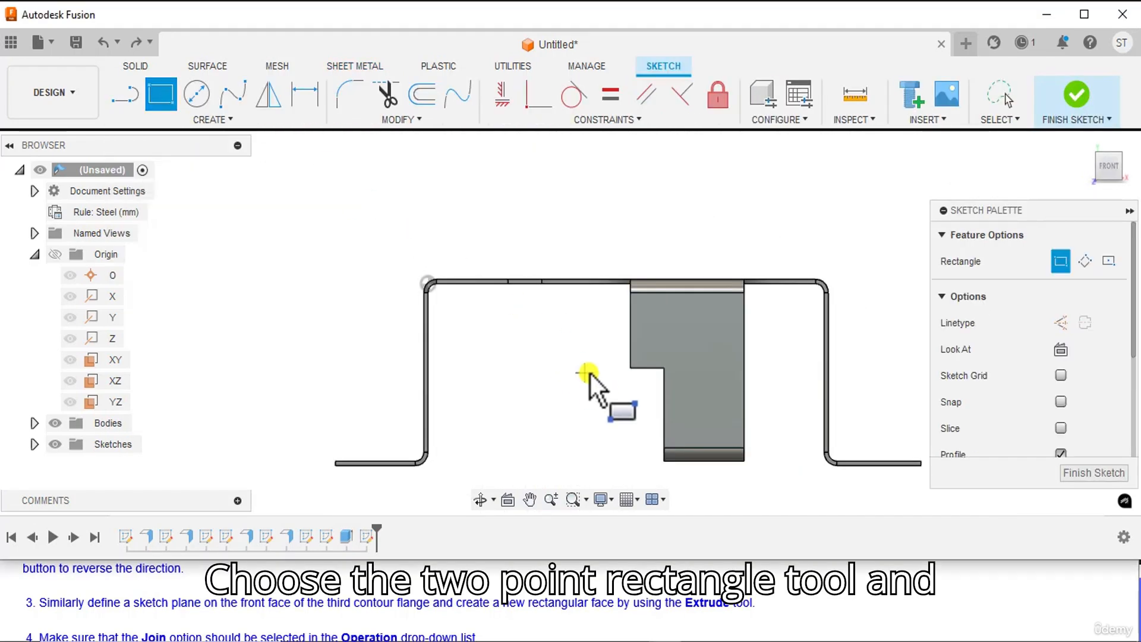
pyautogui.click(628, 372)
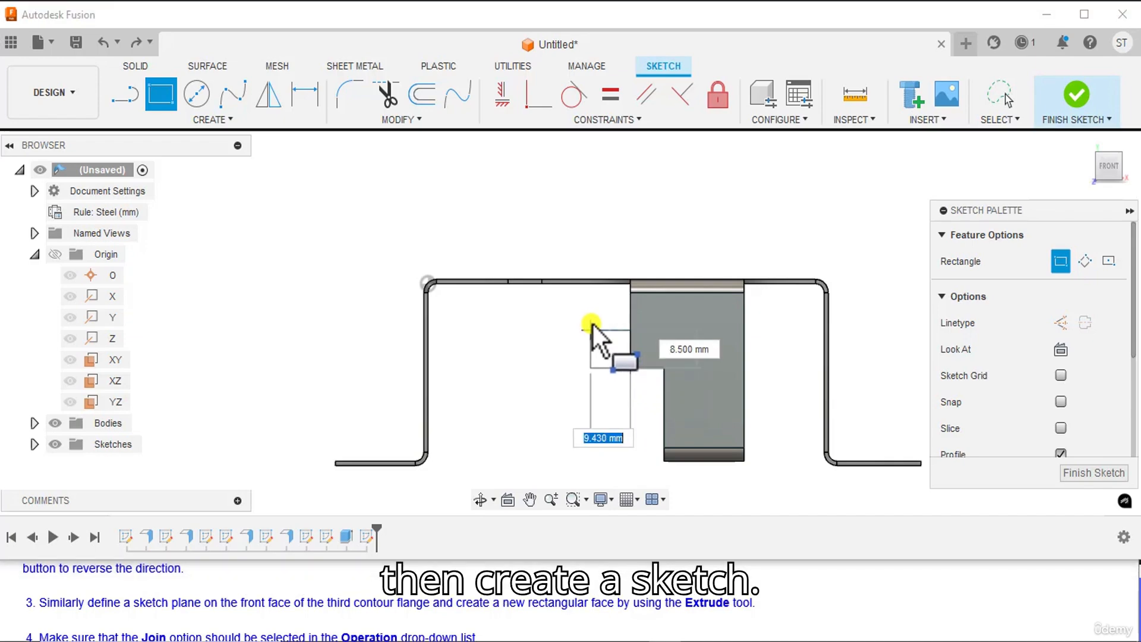
pyautogui.click(592, 331)
pyautogui.rightClick(619, 201)
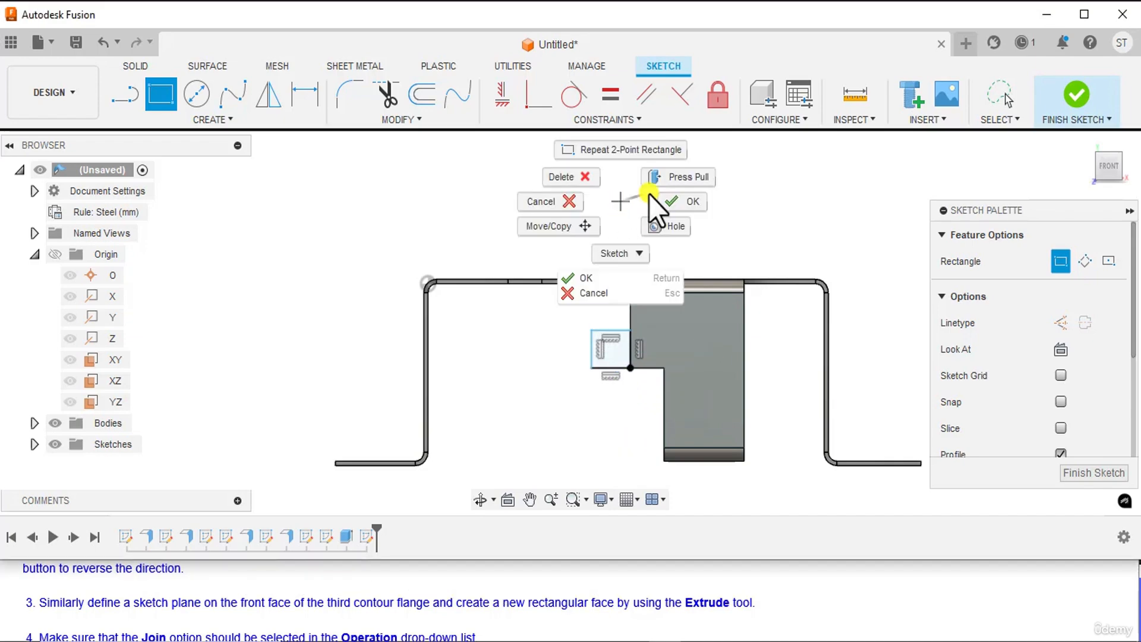
pyautogui.click(674, 199)
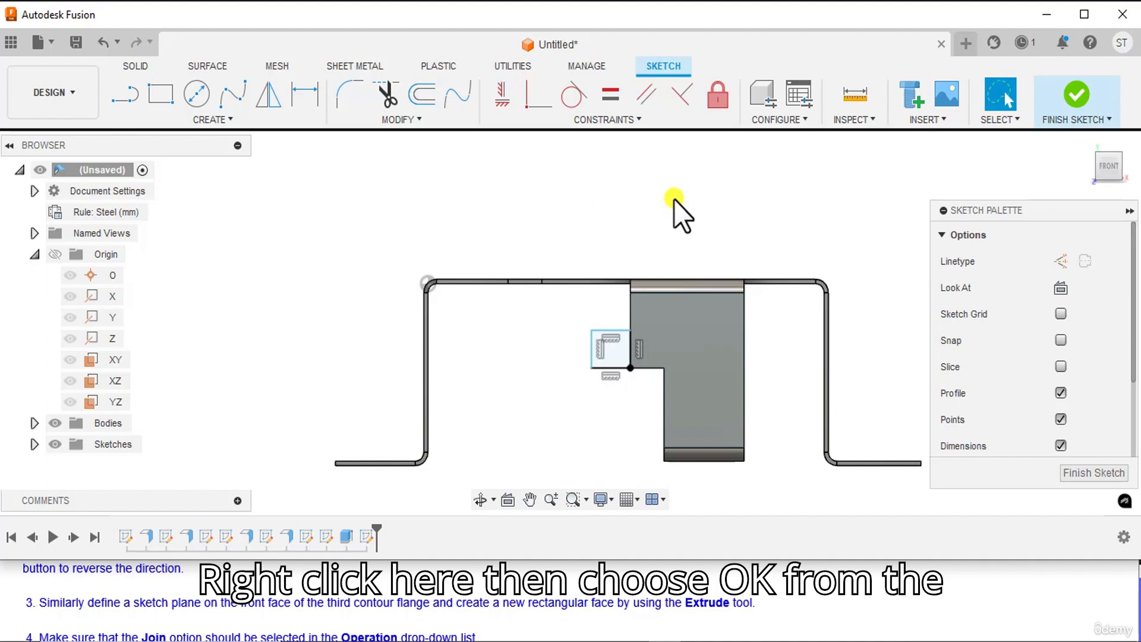
# Dimension the small rectangle to 13 mm wide and 10 mm high
pyautogui.click(294, 87)
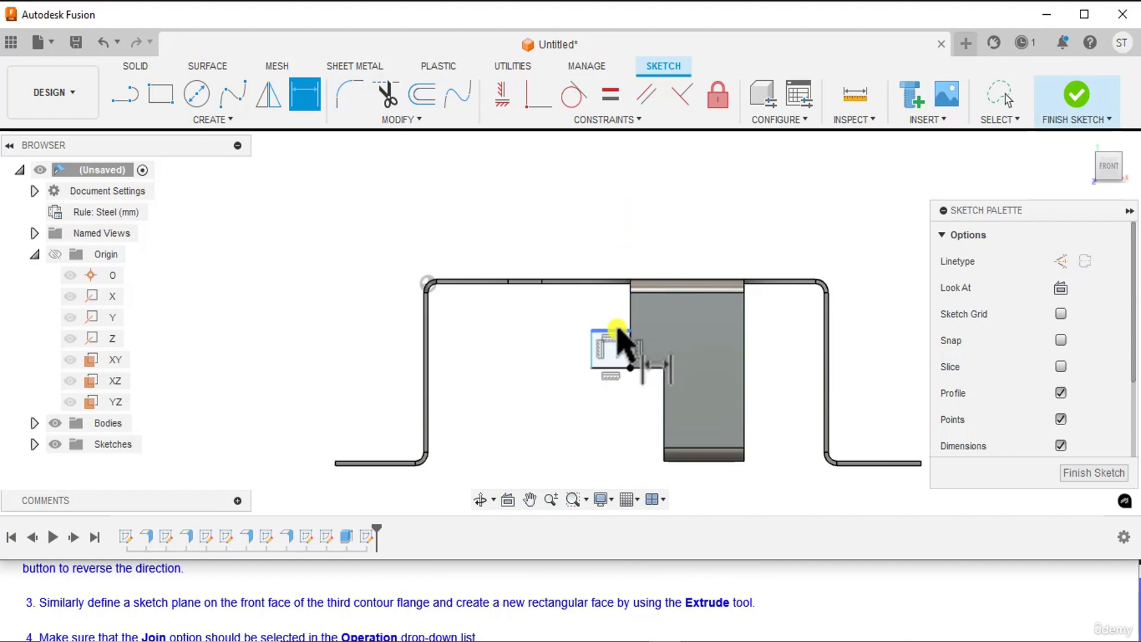
pyautogui.click(618, 330)
pyautogui.click(615, 243)
pyautogui.write('1')
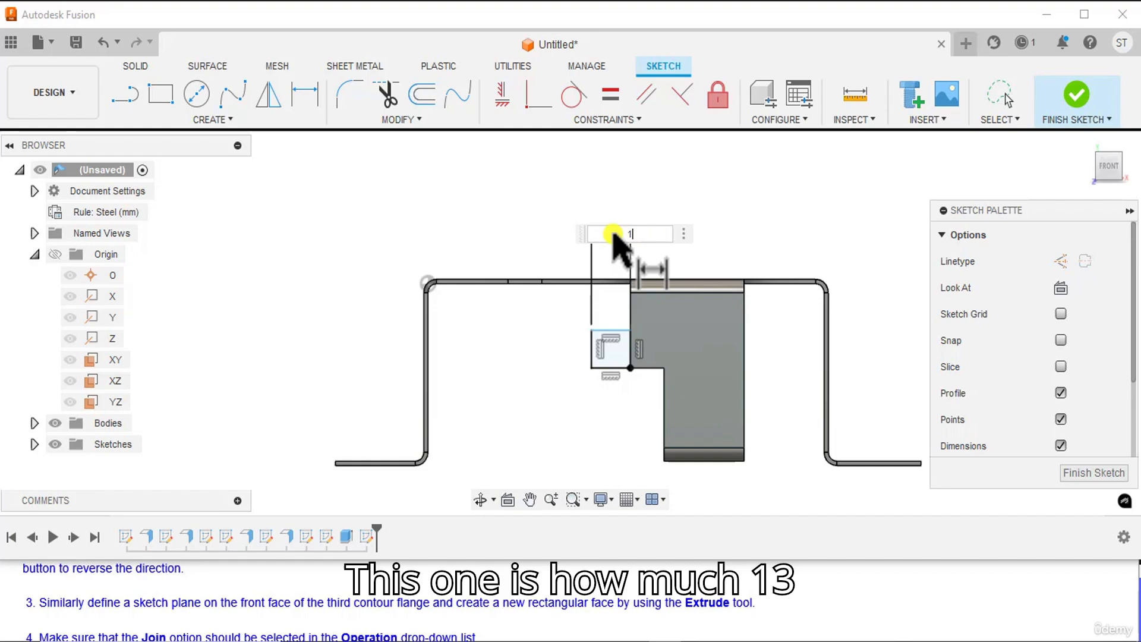
pyautogui.write('3')
pyautogui.press('Return')
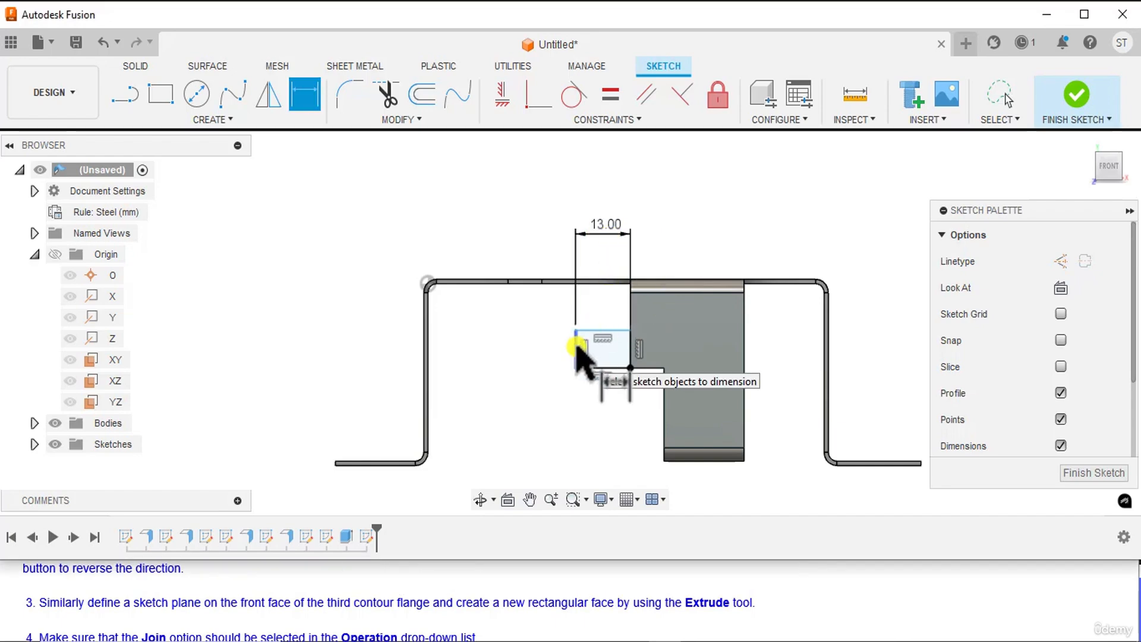
pyautogui.click(575, 349)
pyautogui.click(535, 349)
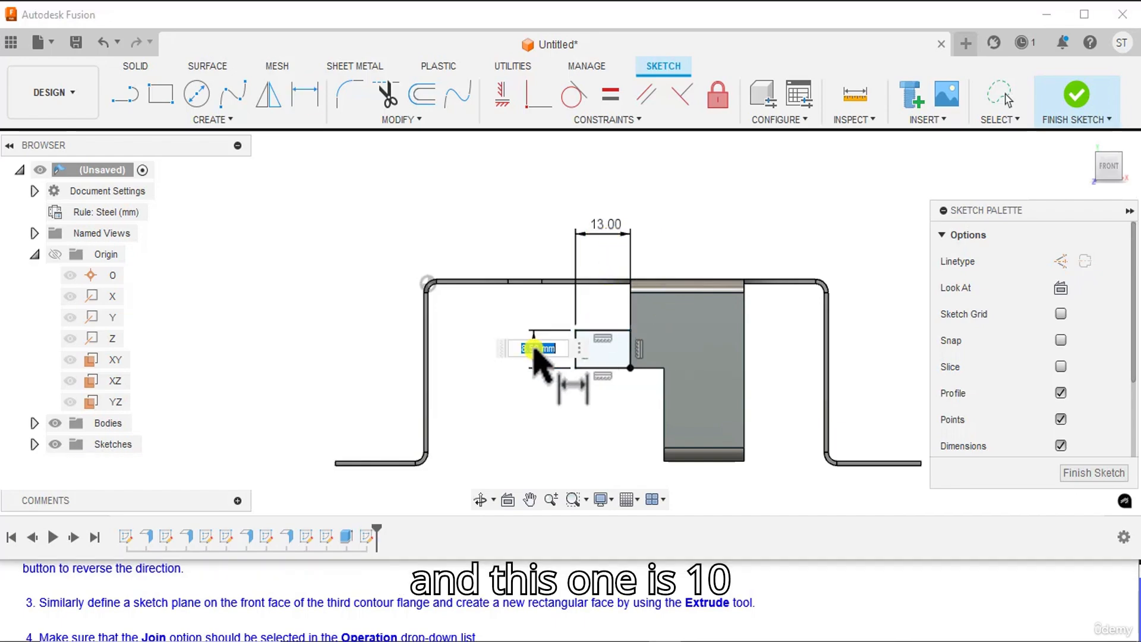
pyautogui.press('BackSpace')
pyautogui.write('10')
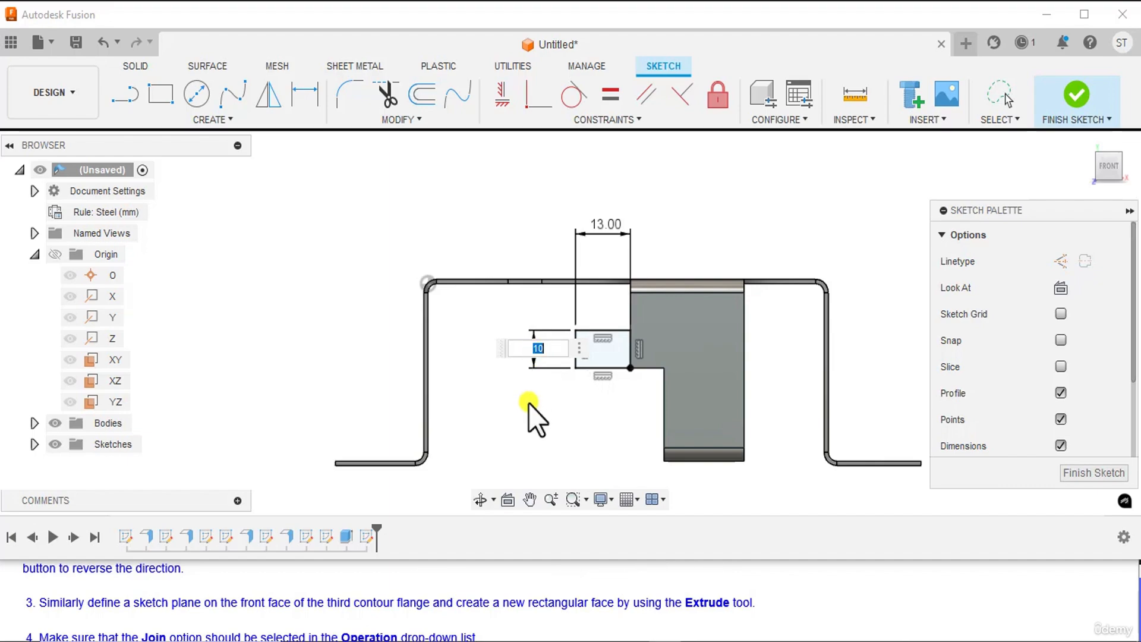
pyautogui.press('Return')
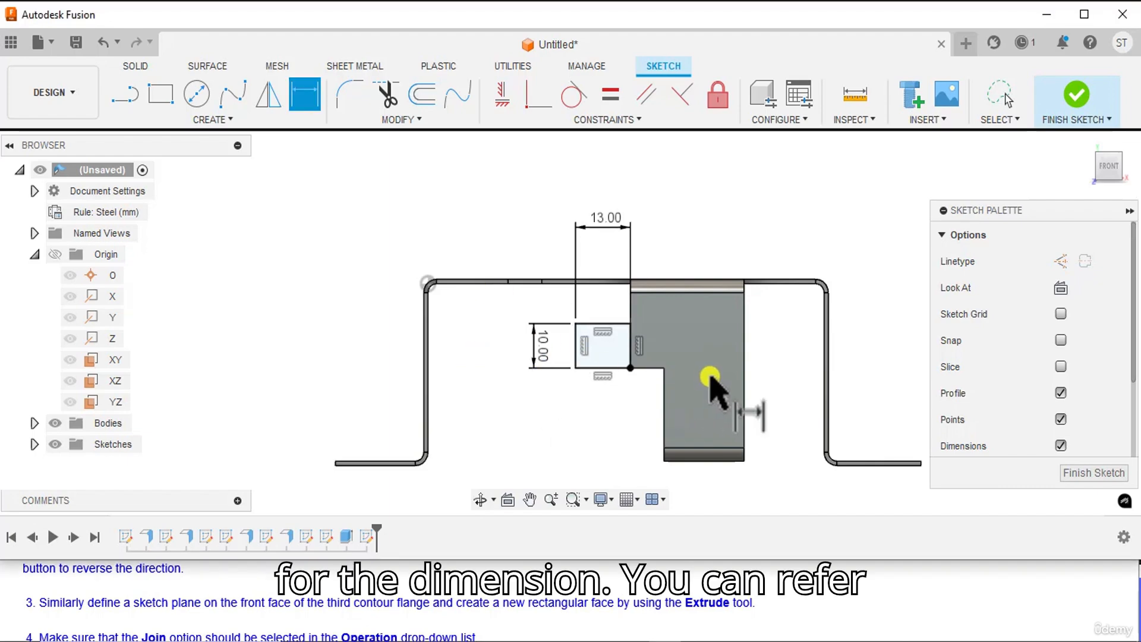
# Check the dimensions against the reference drawing in Snip & Sketch, return to Autodesk Fusion and finish the sketch
pyautogui.hotkey('alt', 'Tab')
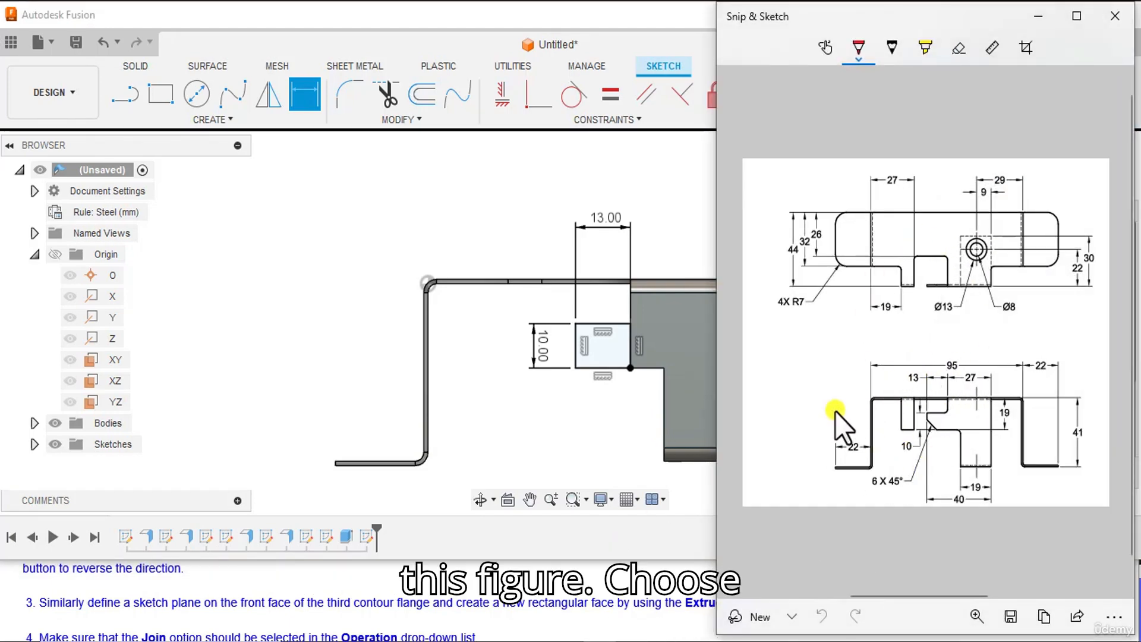
pyautogui.click(708, 600)
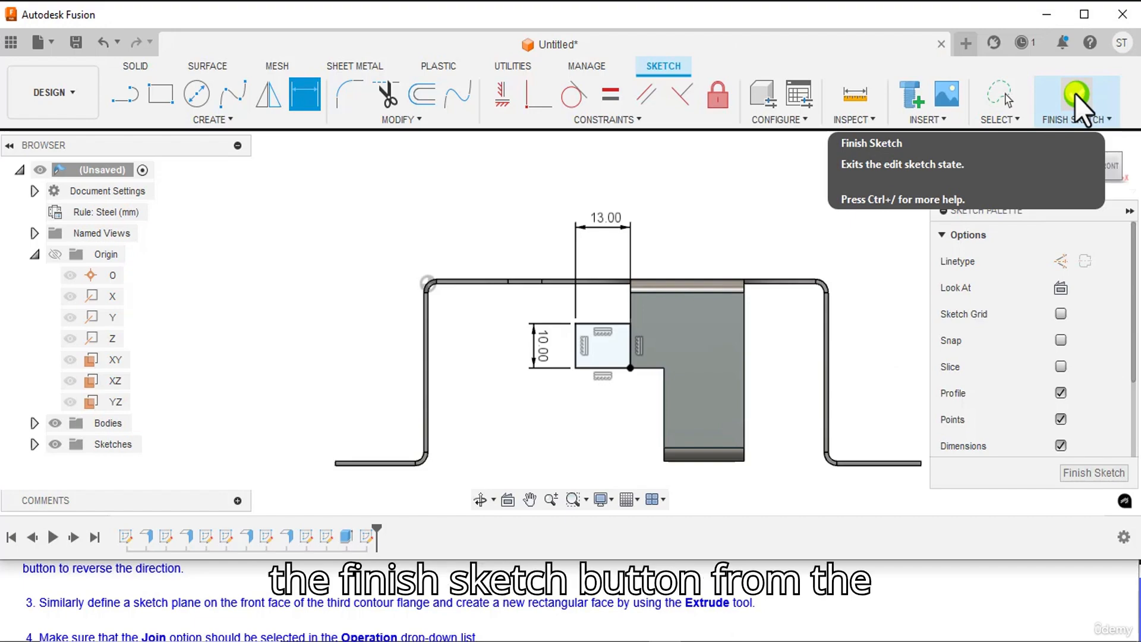
pyautogui.click(1074, 94)
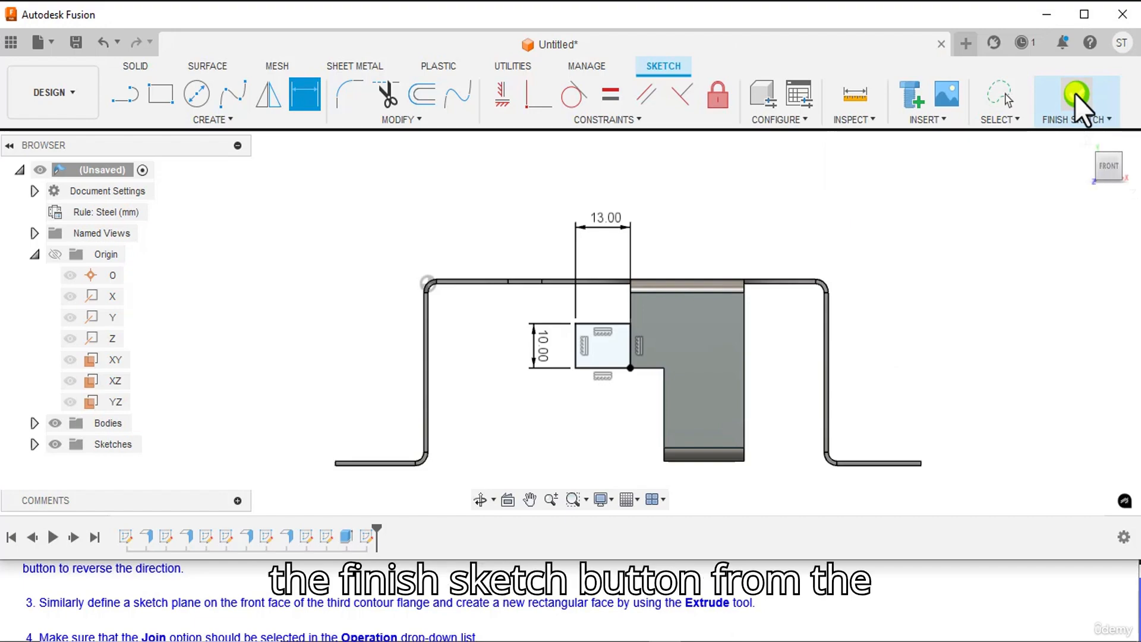
pyautogui.click(1085, 140)
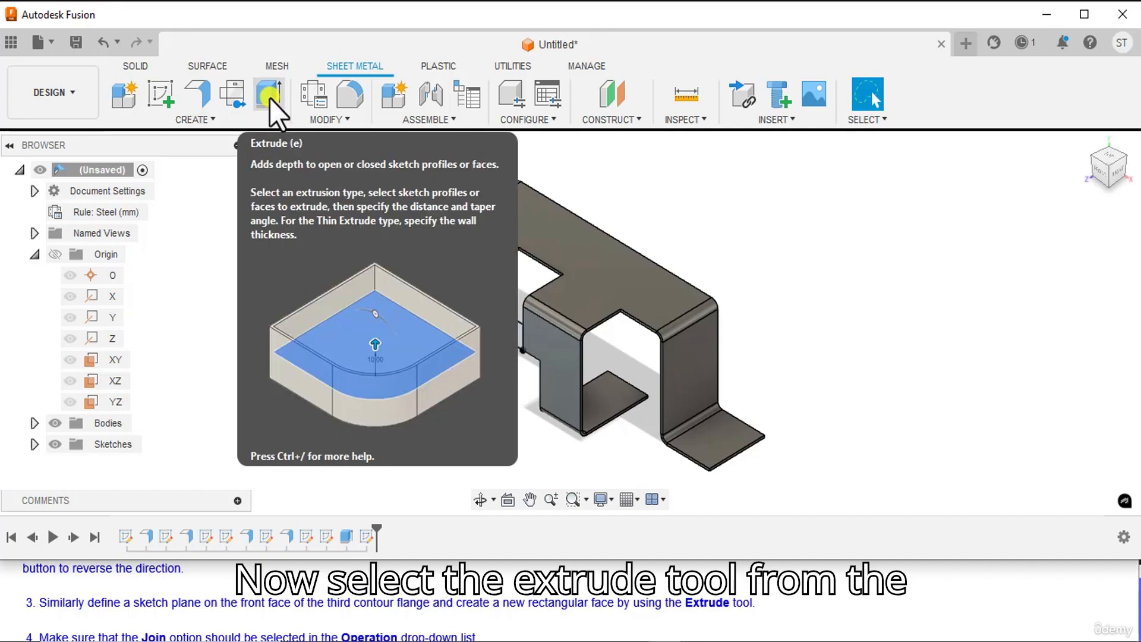
# Extrude the 13 by 10 mm rectangle profile by -1 mm and join it to the third contour flange
pyautogui.click(269, 98)
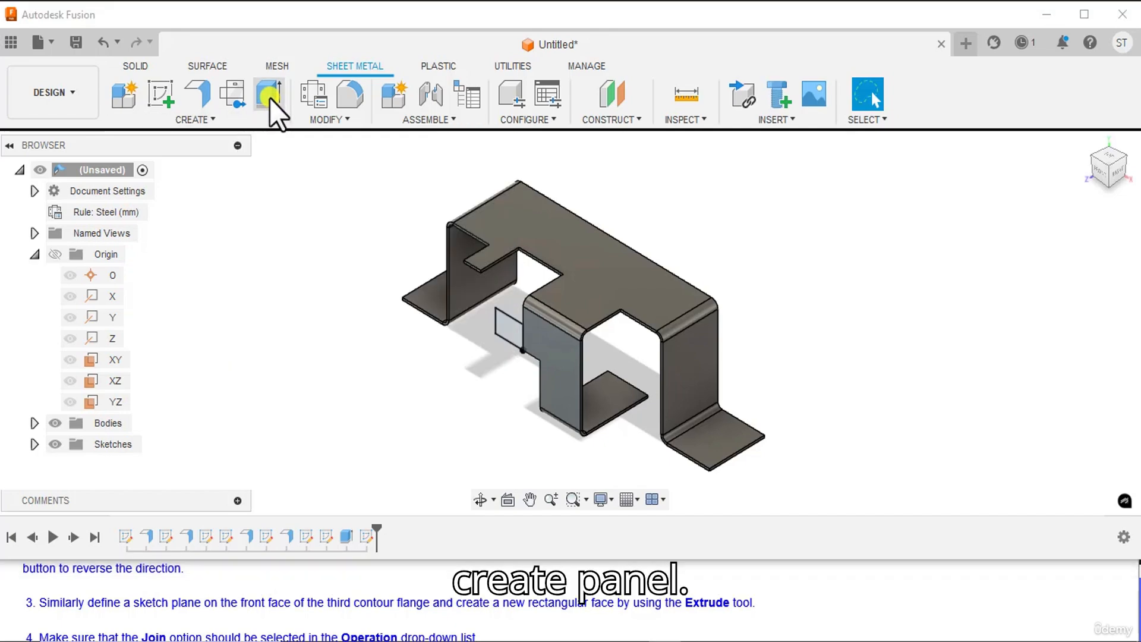
pyautogui.click(505, 332)
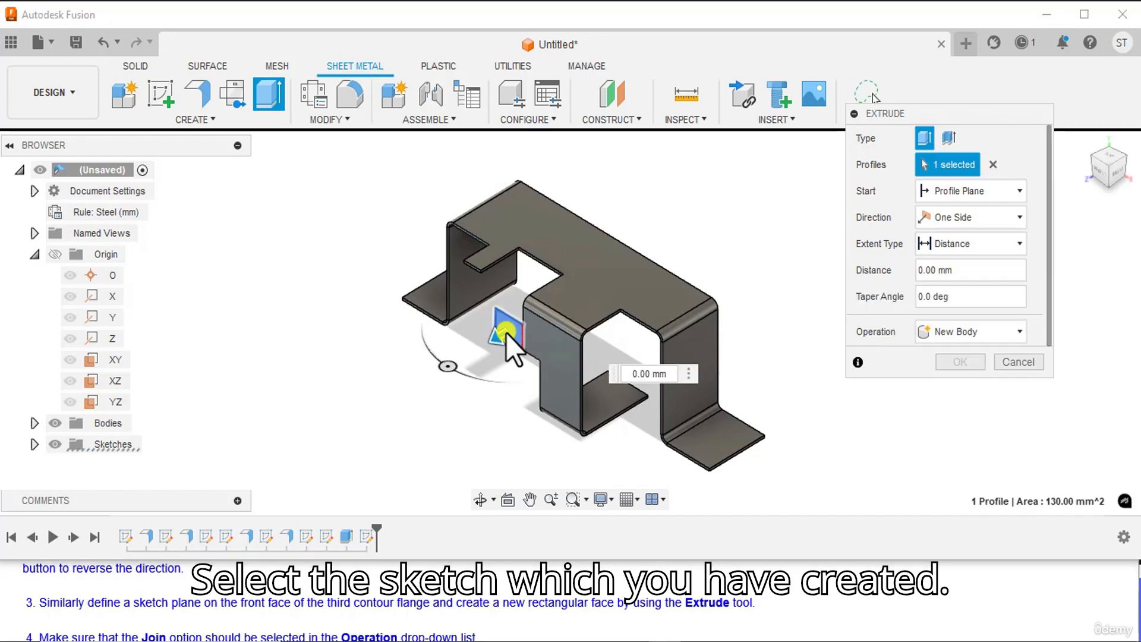
pyautogui.click(910, 261)
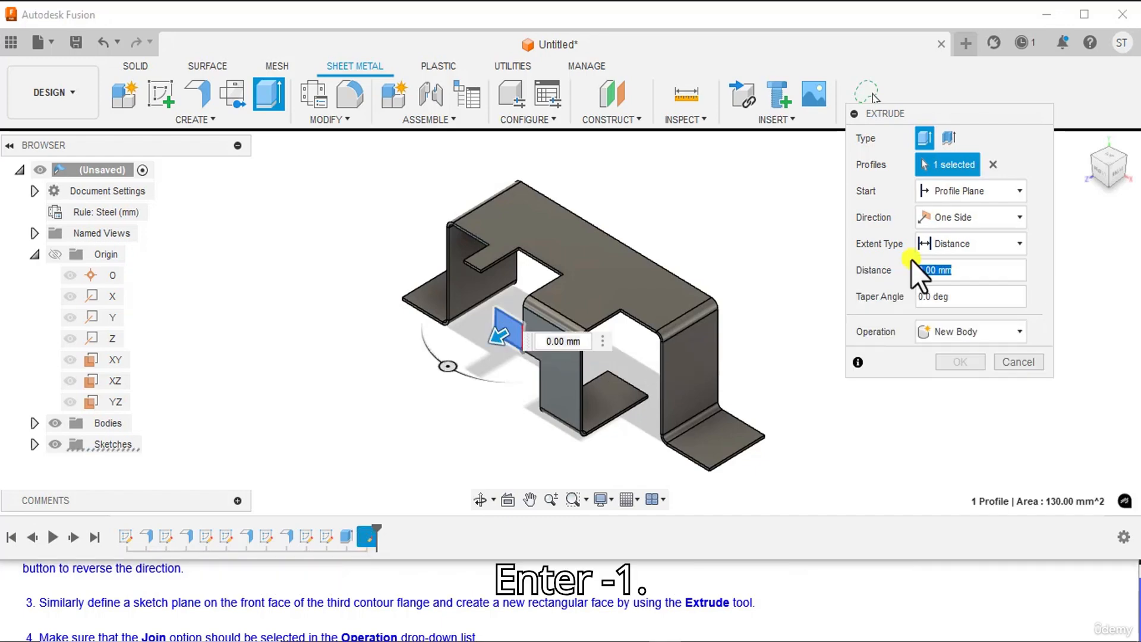
pyautogui.write('-1')
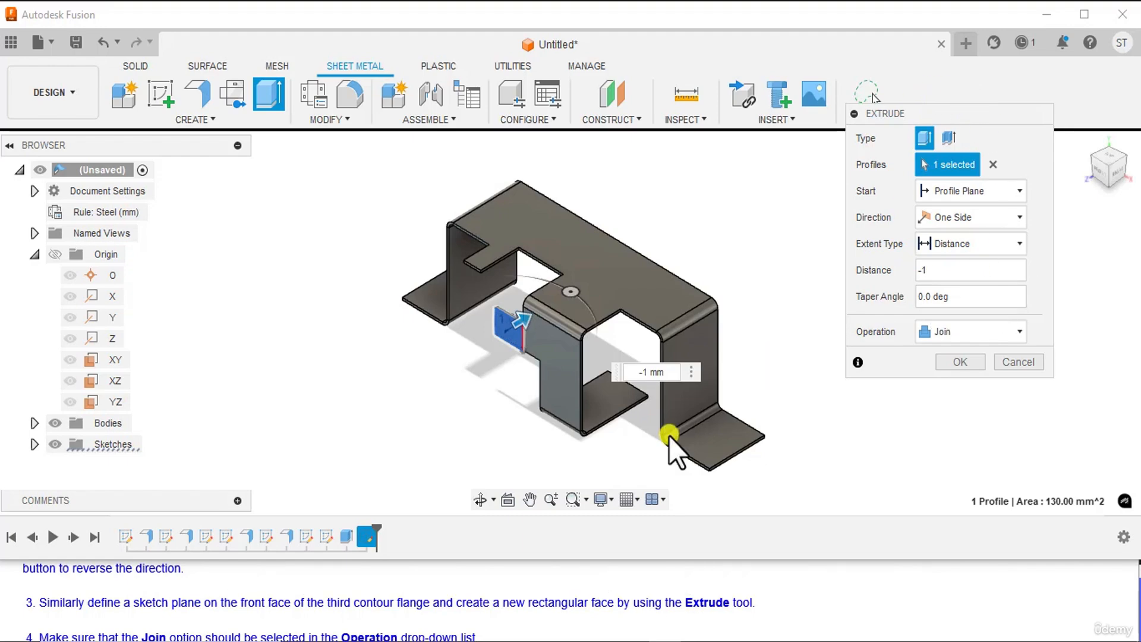
pyautogui.scroll(-1, 128, 621)
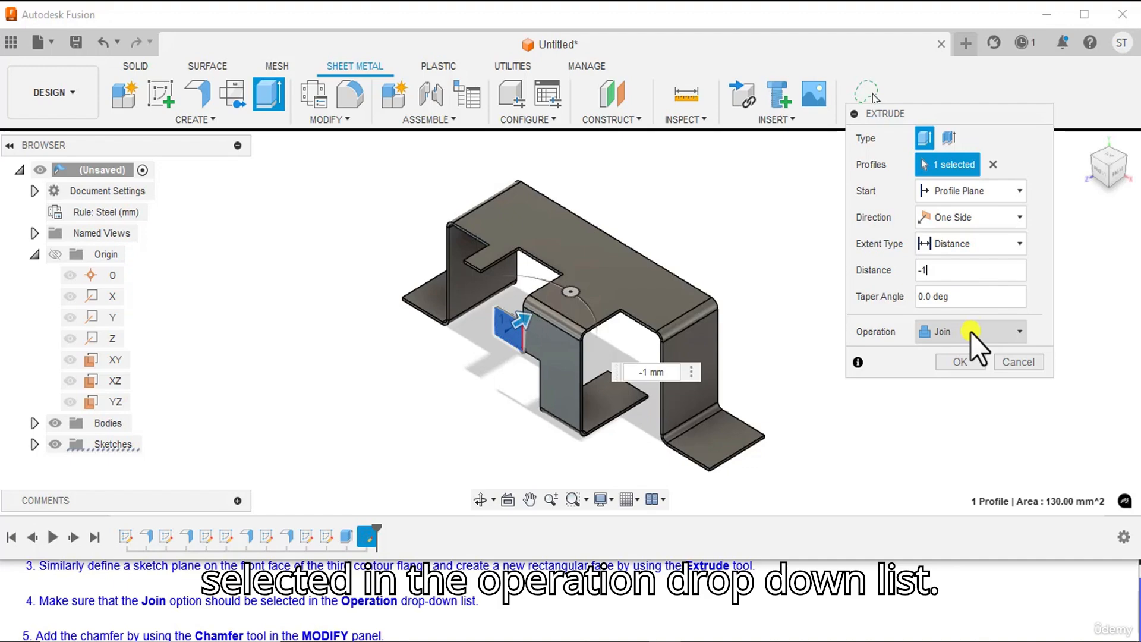
pyautogui.click(951, 362)
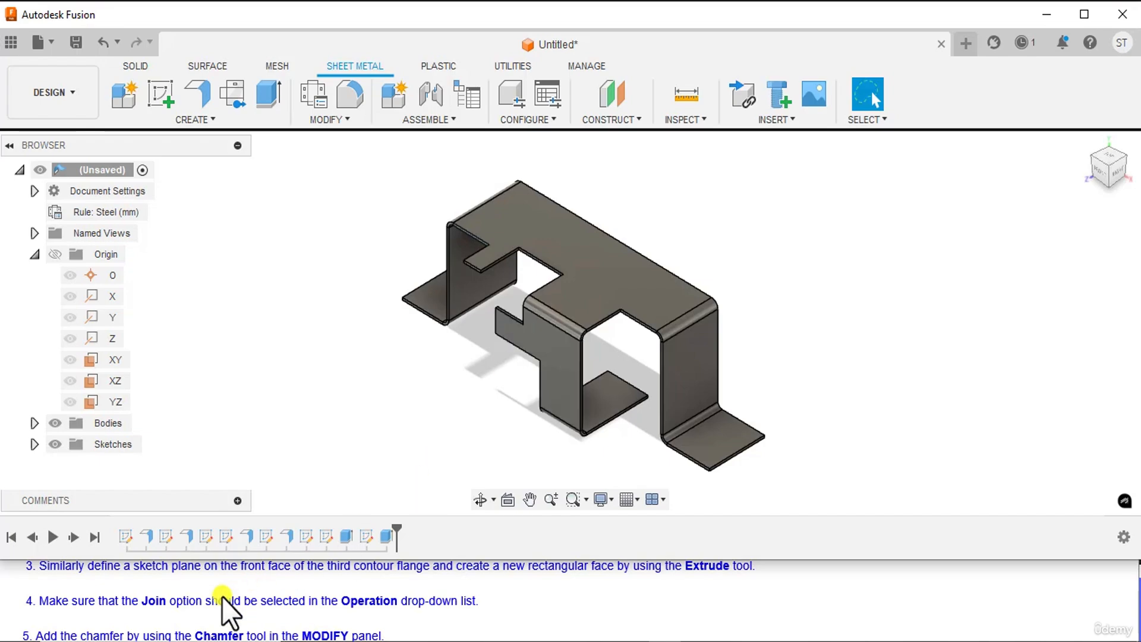
# Start a Distance and Angle chamfer on the lower outer corner edge of the new rectangular face on the third flange
pyautogui.scroll(-1, 222, 596)
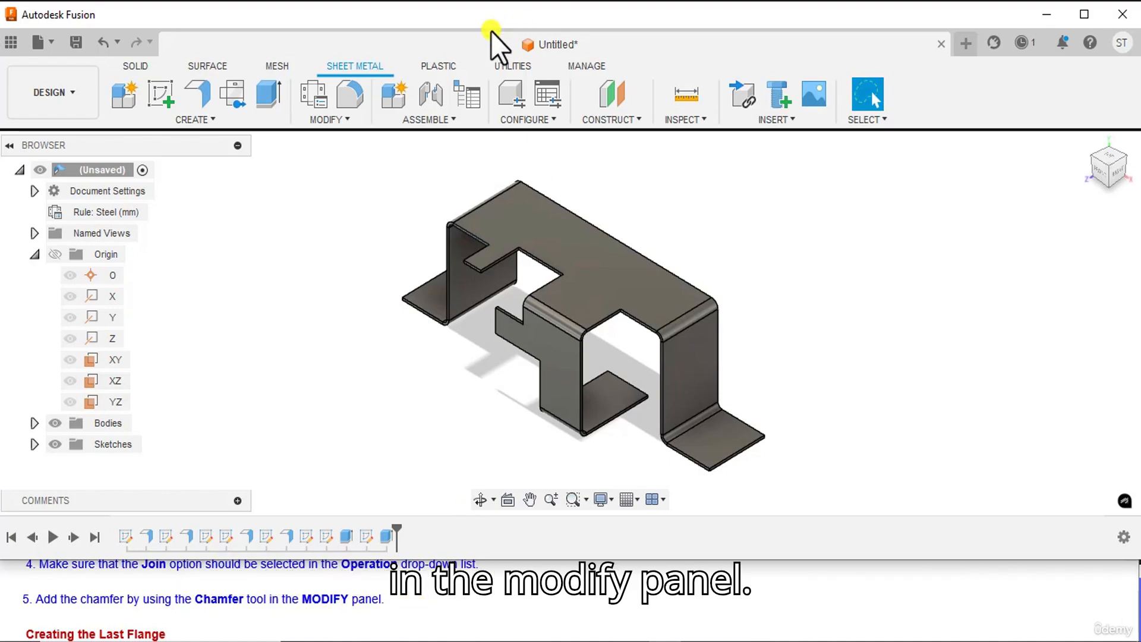
pyautogui.click(348, 120)
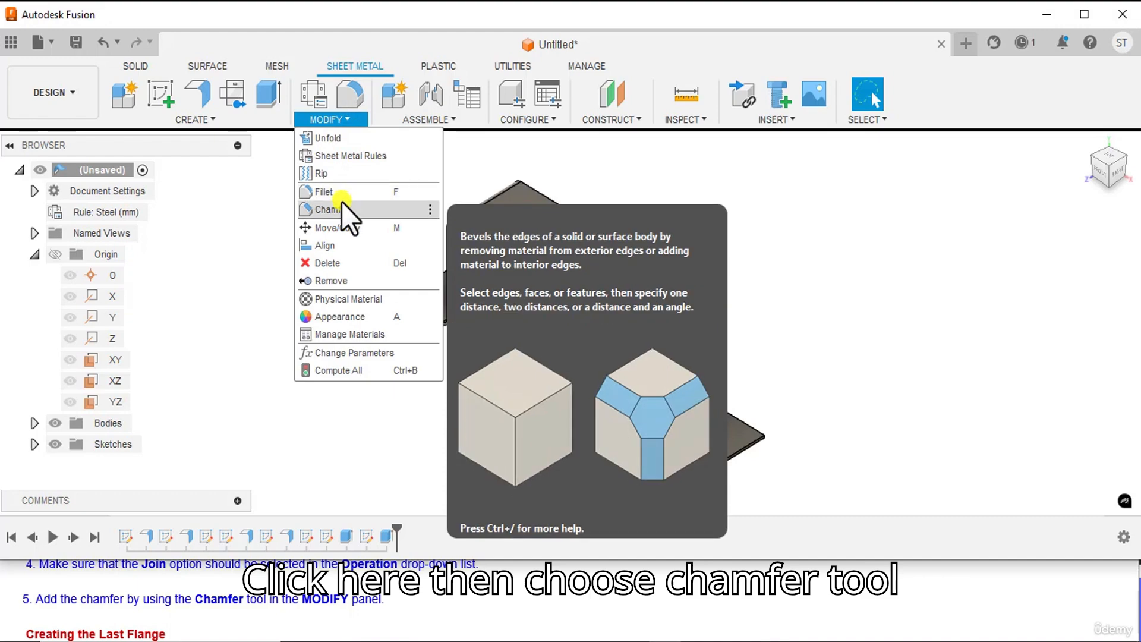
pyautogui.click(341, 208)
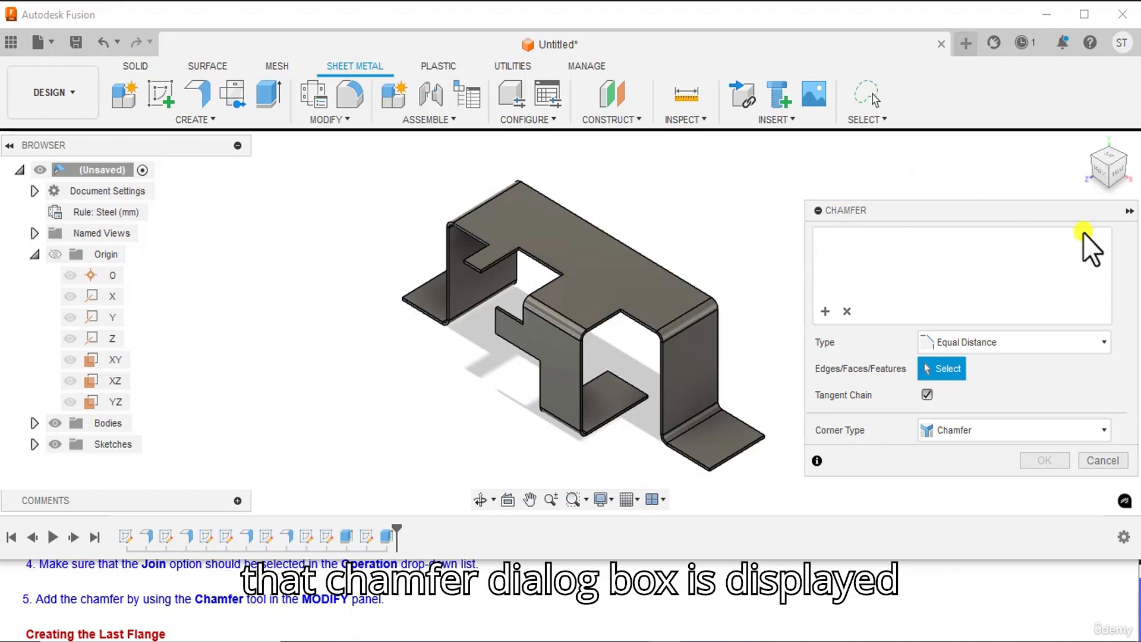
pyautogui.click(1022, 340)
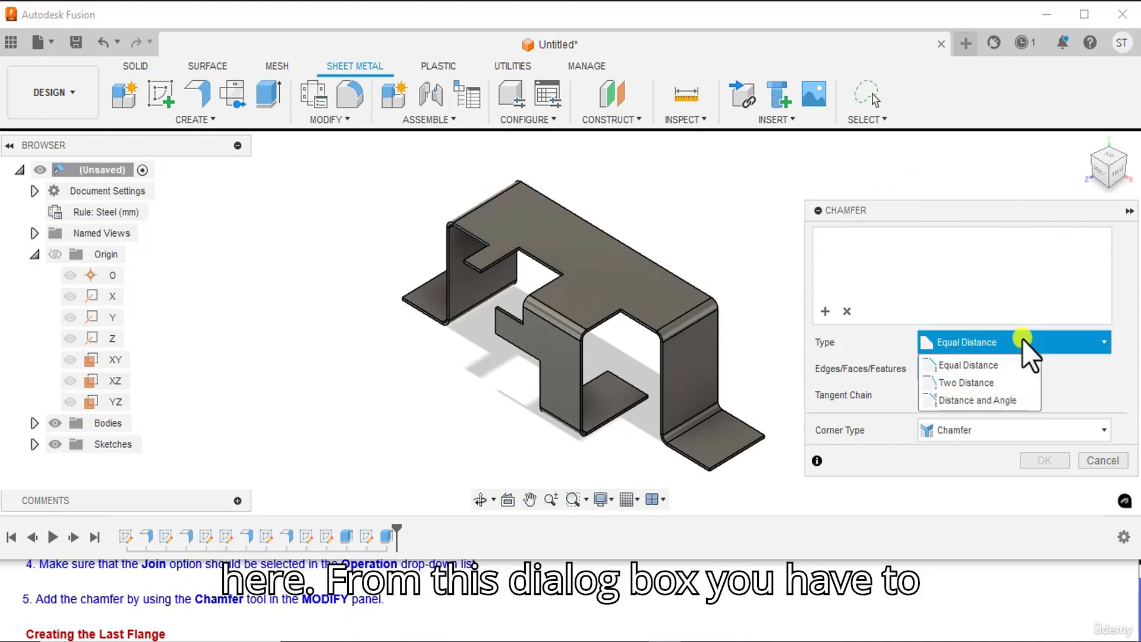
pyautogui.click(1005, 401)
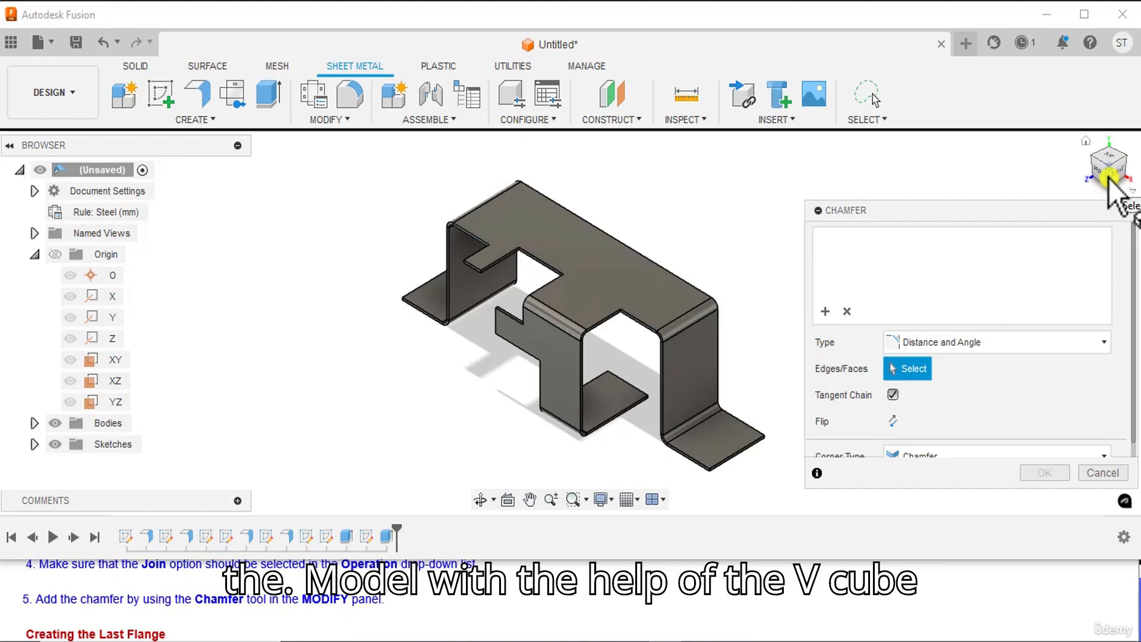
pyautogui.moveTo(1119, 163)
pyautogui.mouseDown()
pyautogui.moveTo(26, 143)
pyautogui.moveTo(79, 142)
pyautogui.moveTo(142, 120)
pyautogui.moveTo(172, 130)
pyautogui.mouseUp()
pyautogui.scroll(10, 609, 316)
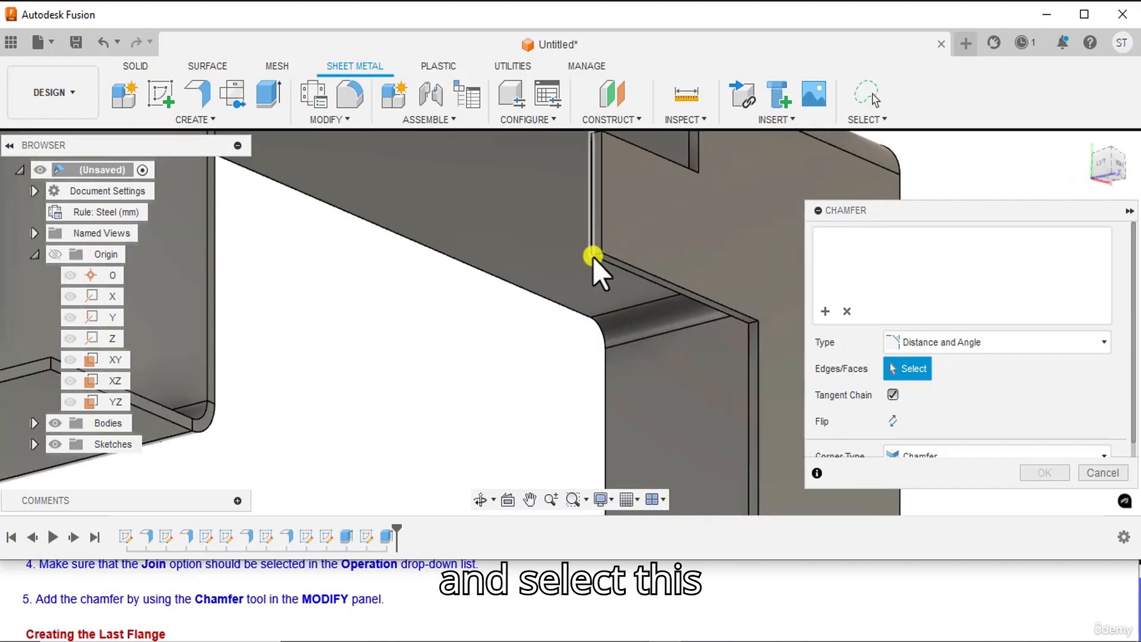
pyautogui.click(594, 256)
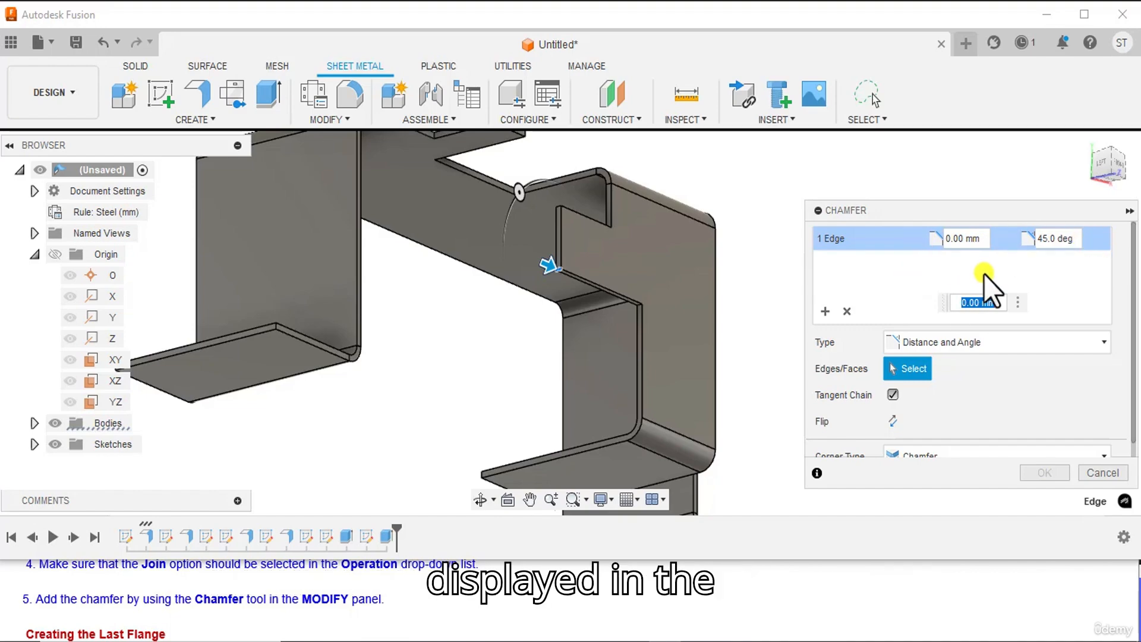
# Set the chamfer to a 6 mm distance and 45 degree angle, apply it and restore the home view
pyautogui.click(974, 237)
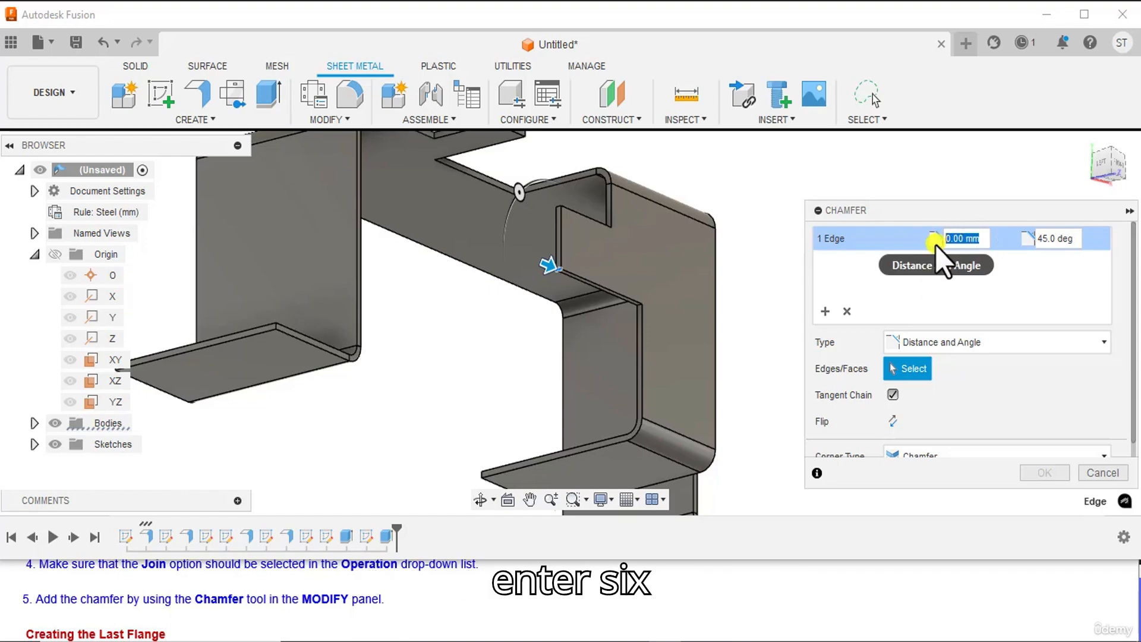
pyautogui.write('6')
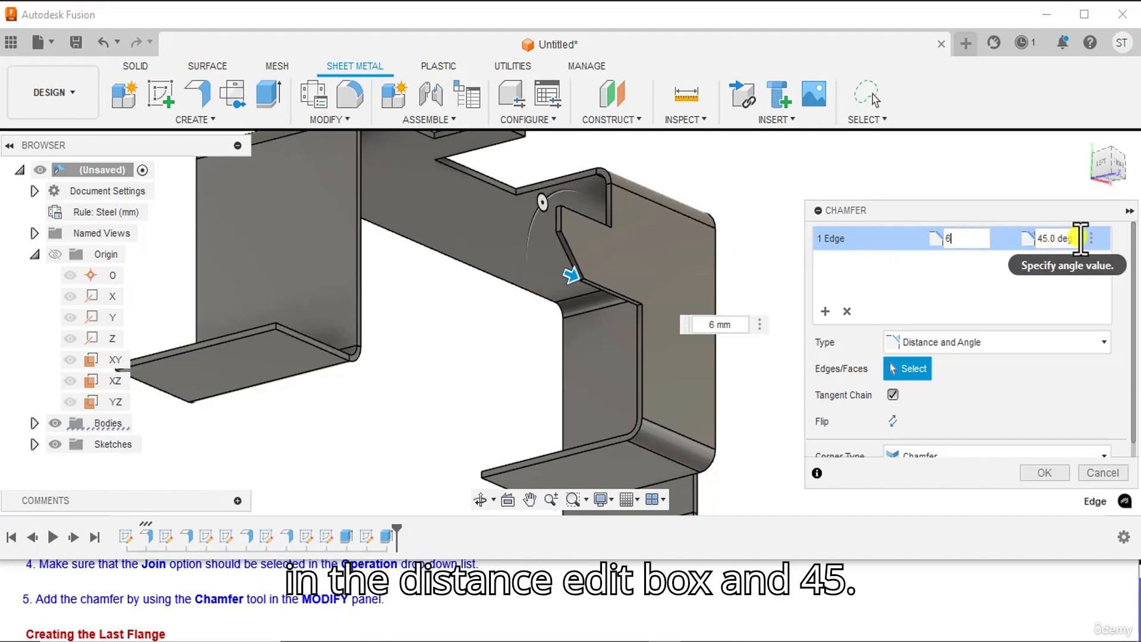
pyautogui.moveTo(1081, 239); pyautogui.dragTo(1029, 240)
pyautogui.write('45')
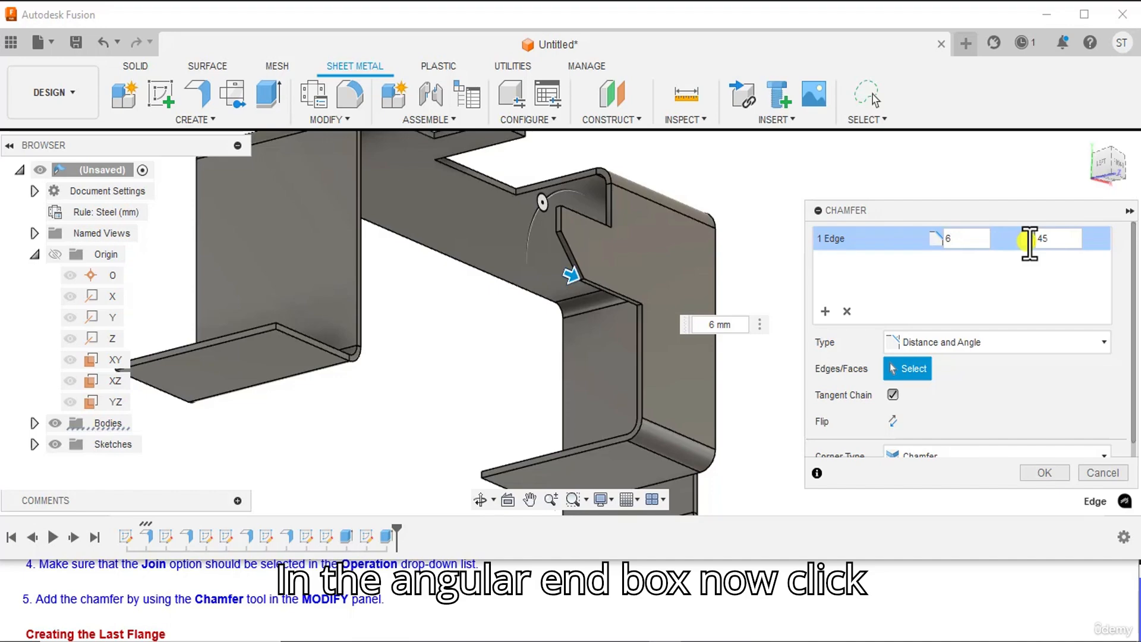
pyautogui.click(1046, 474)
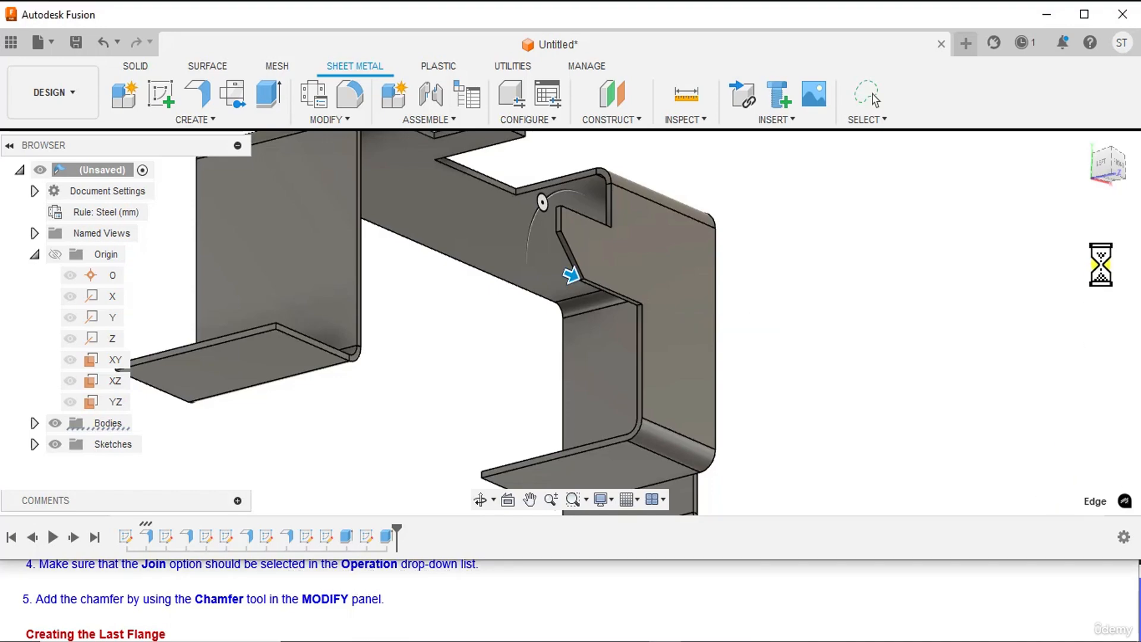
pyautogui.click(1082, 138)
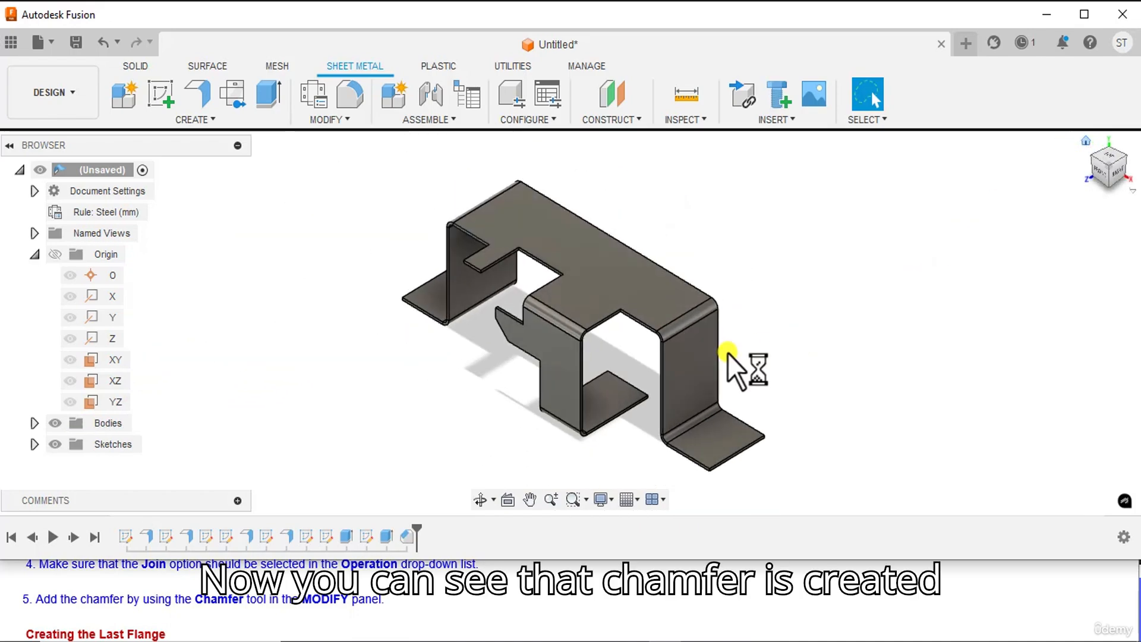
# Start a constant-radius fillet and select the two outer corner edges of the foot flange at the near end of the clip
pyautogui.scroll(2, 504, 336)
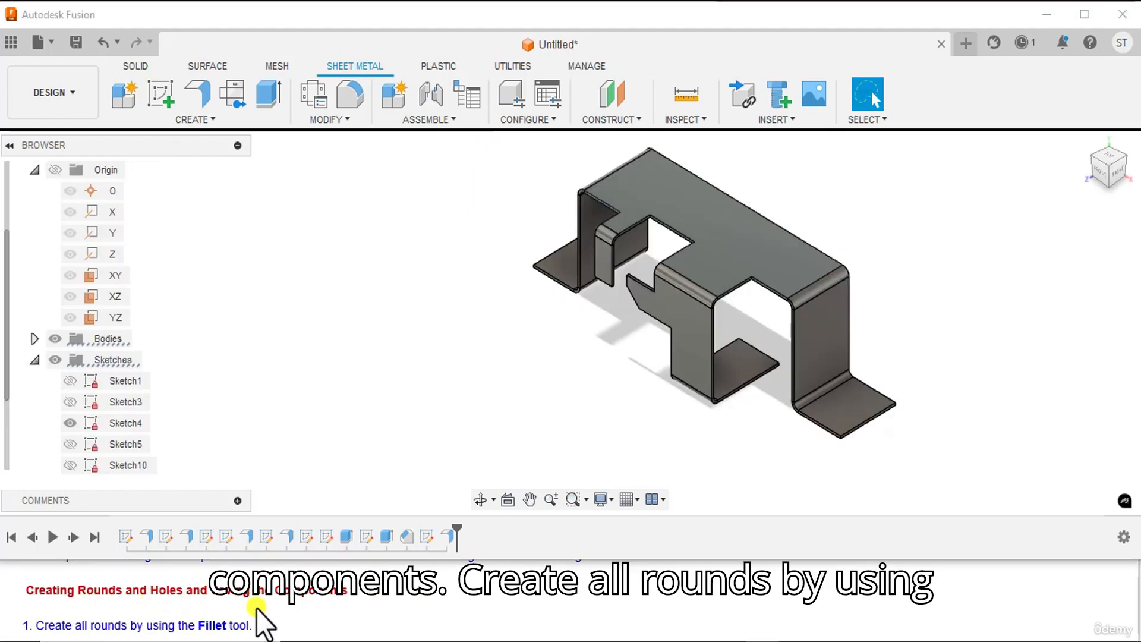
pyautogui.scroll(-1, 110, 602)
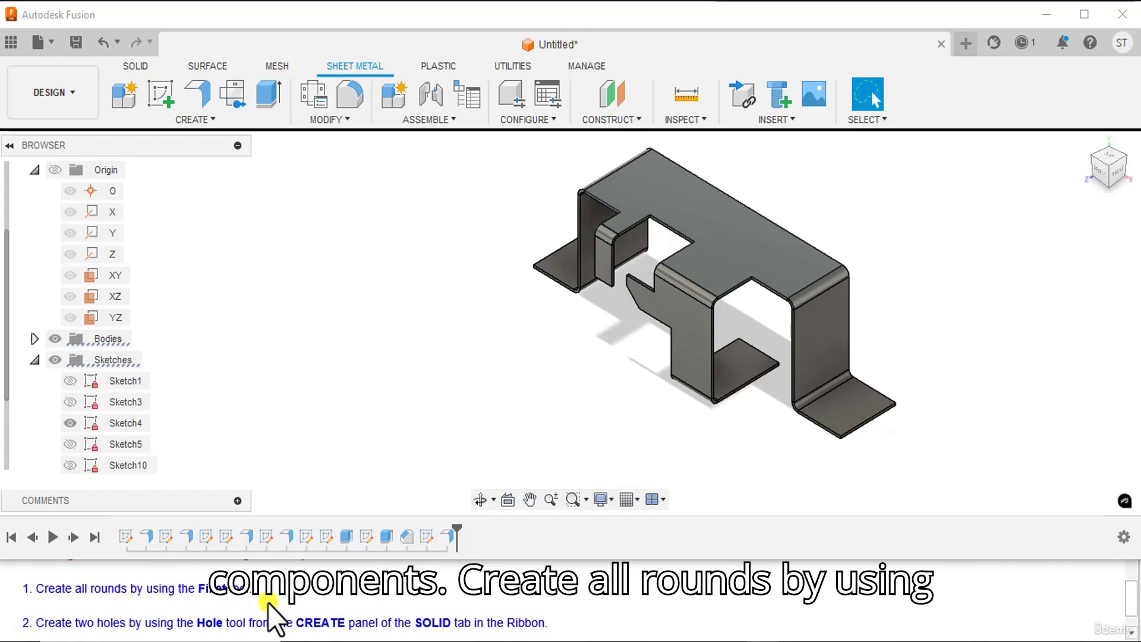
pyautogui.click(358, 98)
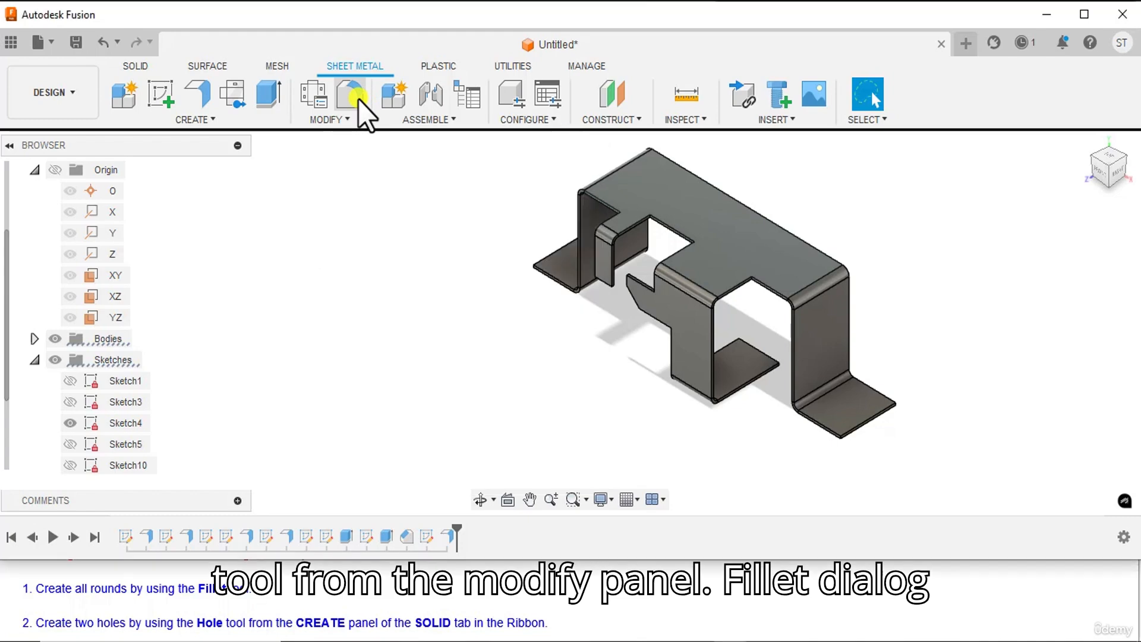
pyautogui.moveTo(857, 210); pyautogui.dragTo(920, 152)
pyautogui.scroll(3, 826, 410)
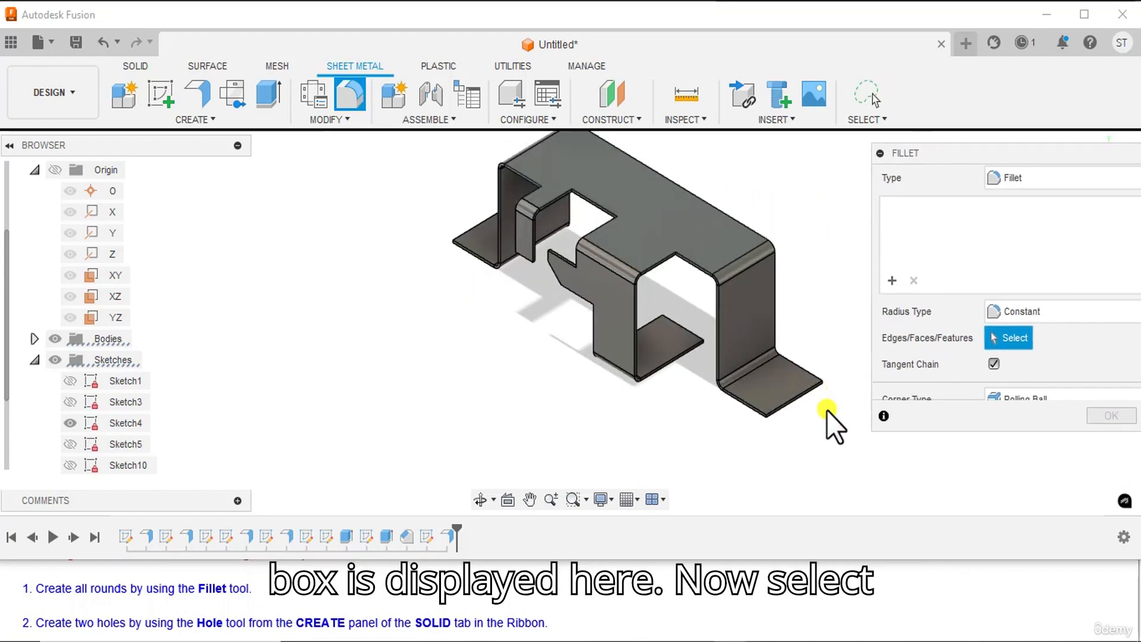
pyautogui.scroll(5, 812, 404)
pyautogui.moveTo(796, 407); pyautogui.dragTo(745, 420, button='middle')
pyautogui.scroll(5, 657, 454)
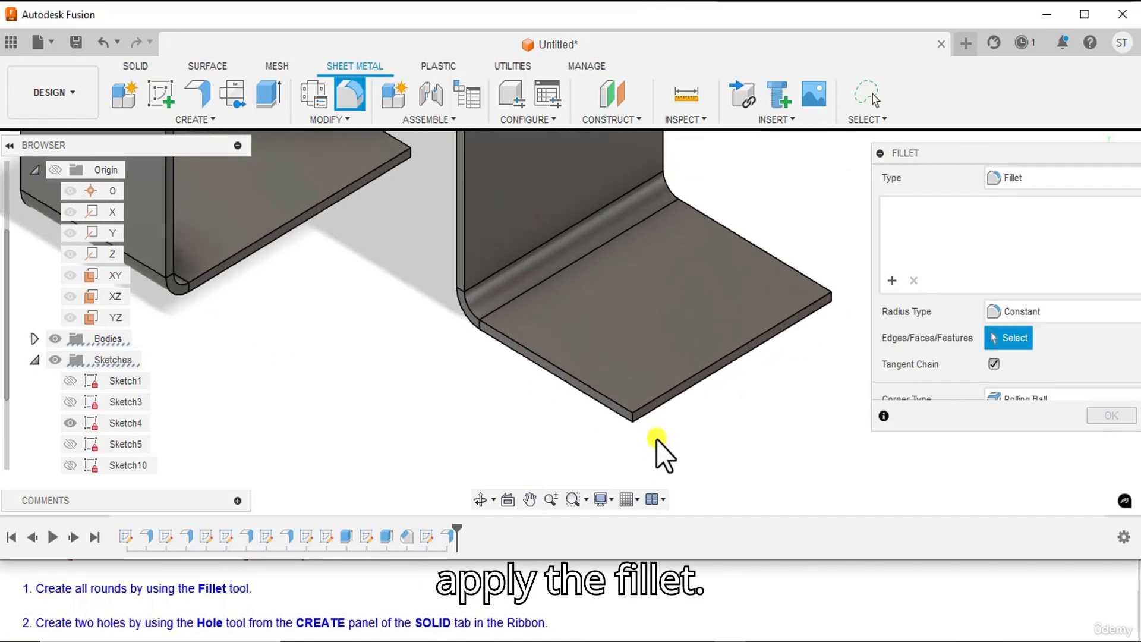
pyautogui.click(622, 414)
pyautogui.scroll(-4, 575, 452)
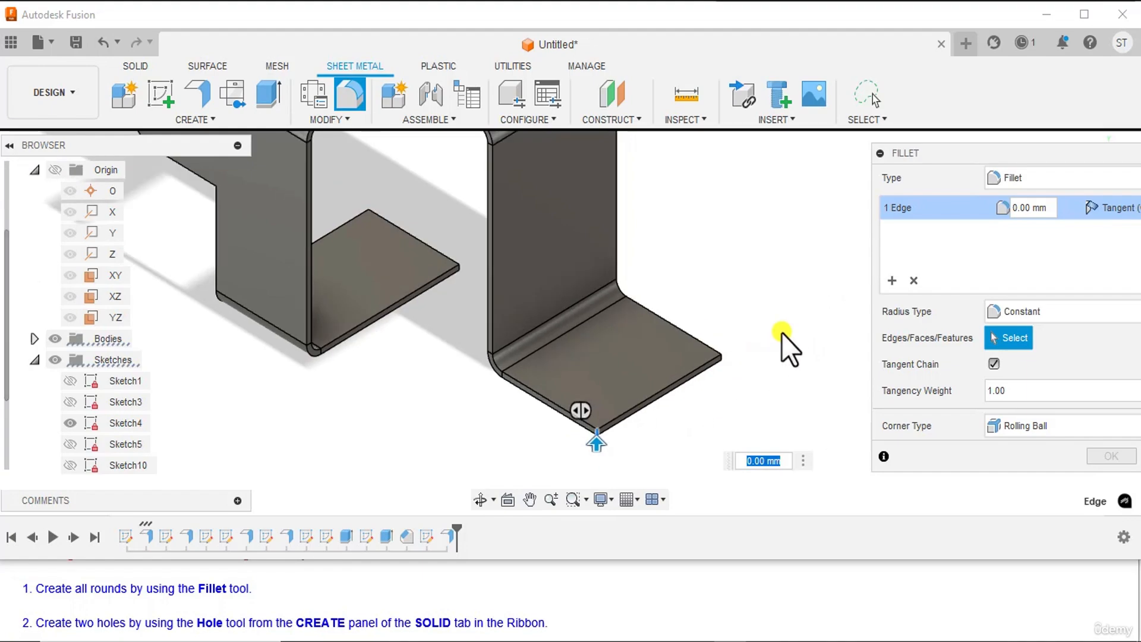
pyautogui.moveTo(1024, 155); pyautogui.dragTo(1025, 222)
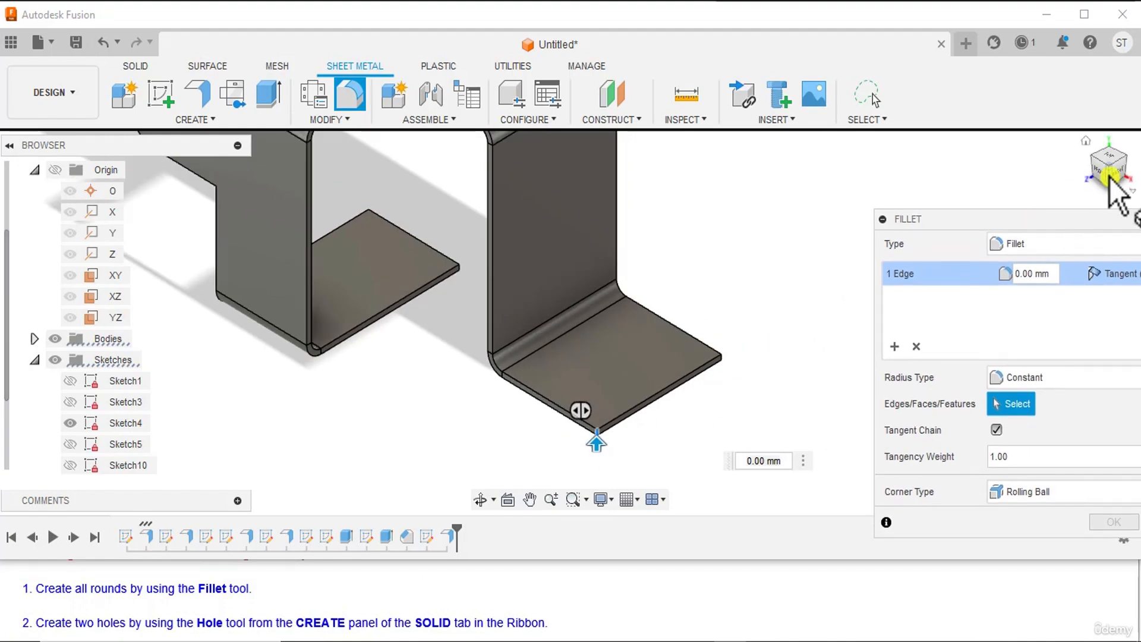
pyautogui.keyDown('shift'); pyautogui.moveTo(1024, 196); pyautogui.dragTo(1013, 168, button='middle'); pyautogui.keyUp('shift')
pyautogui.scroll(5, 665, 366)
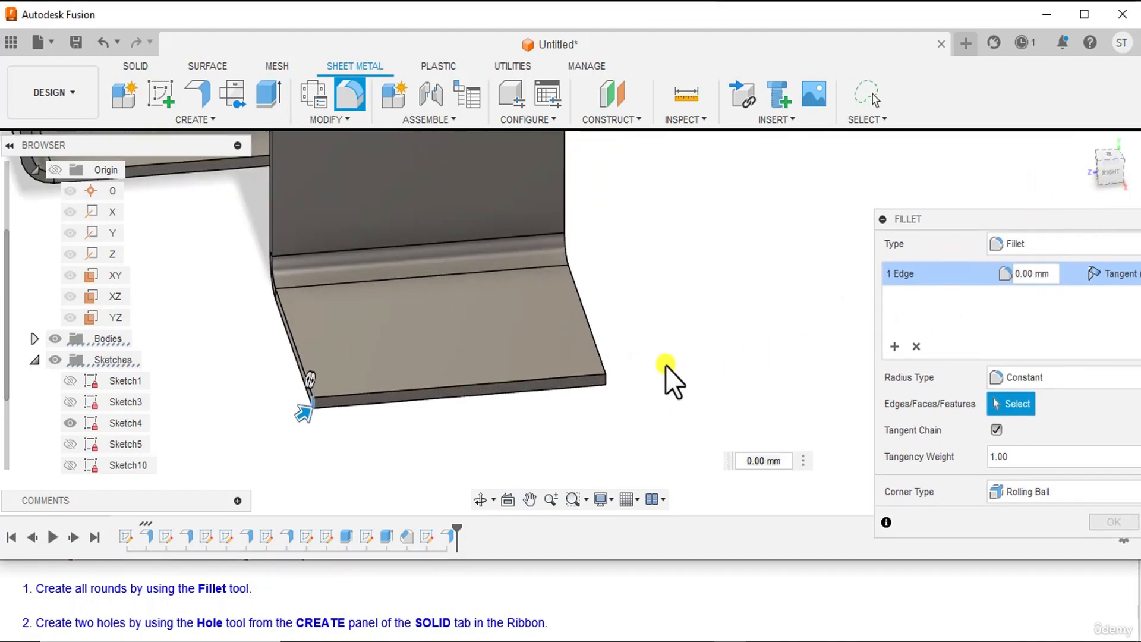
pyautogui.click(559, 392)
pyautogui.scroll(-4, 573, 393)
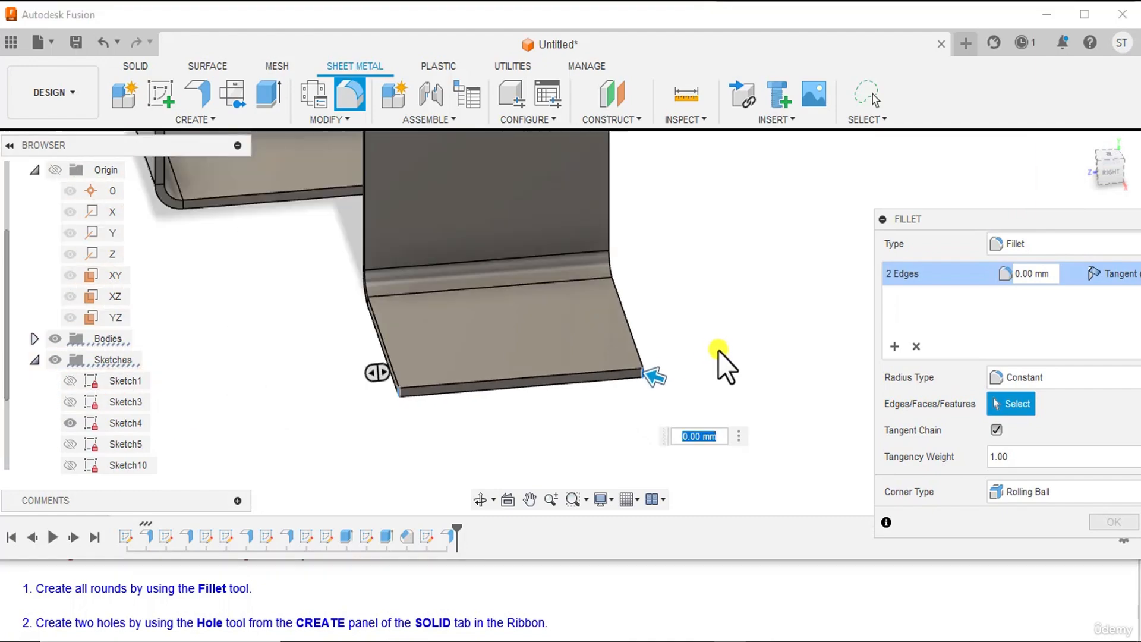
# Add the two outer corner edges of the foot flange at the opposite end to the fillet selection
pyautogui.moveTo(730, 340)
pyautogui.keyDown('shift'); pyautogui.mouseDown(button='middle')
pyautogui.moveTo(1111, 160)
pyautogui.moveTo(148, 196)
pyautogui.moveTo(224, 170)
pyautogui.moveTo(231, 193)
pyautogui.mouseUp(button='middle'); pyautogui.keyUp('shift')
pyautogui.scroll(10, 283, 408)
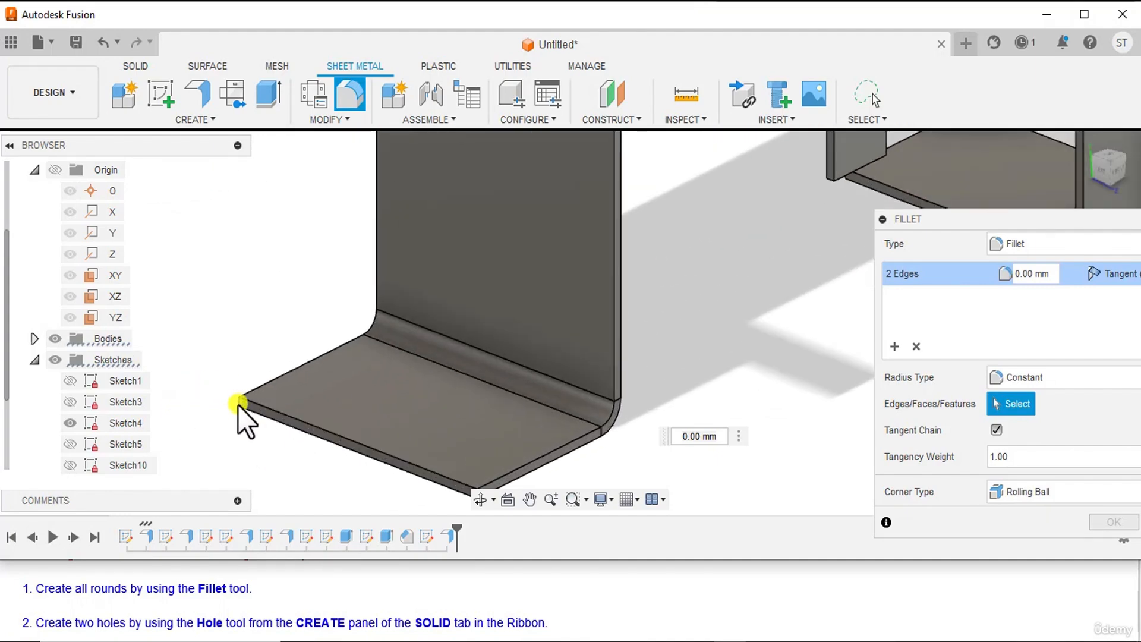
pyautogui.click(238, 404)
pyautogui.scroll(-4, 372, 333)
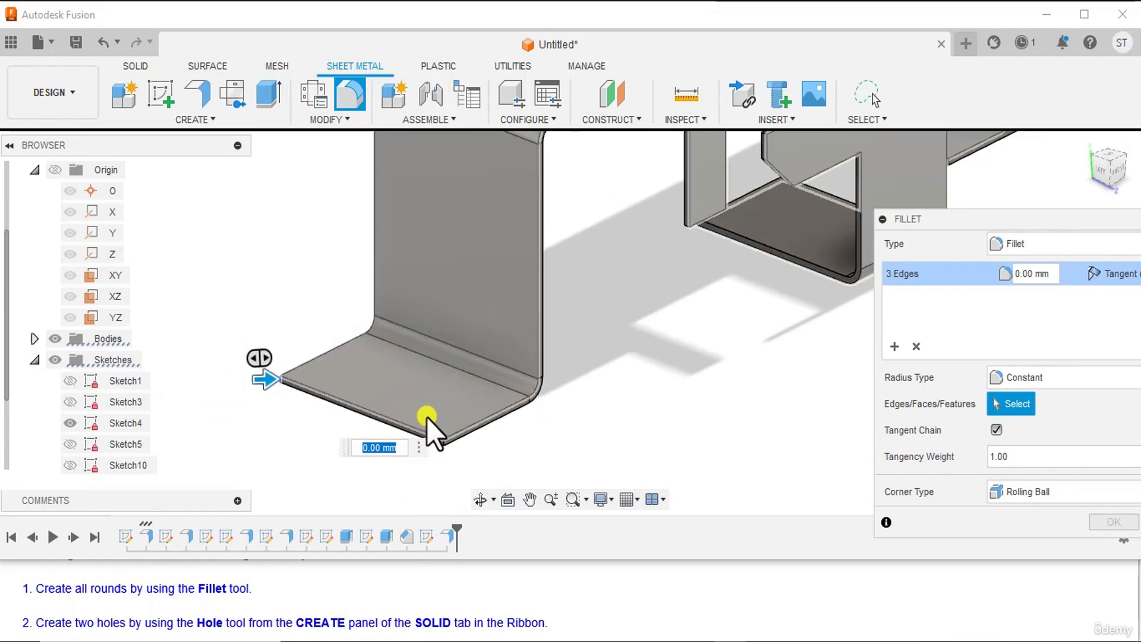
pyautogui.scroll(5, 440, 452)
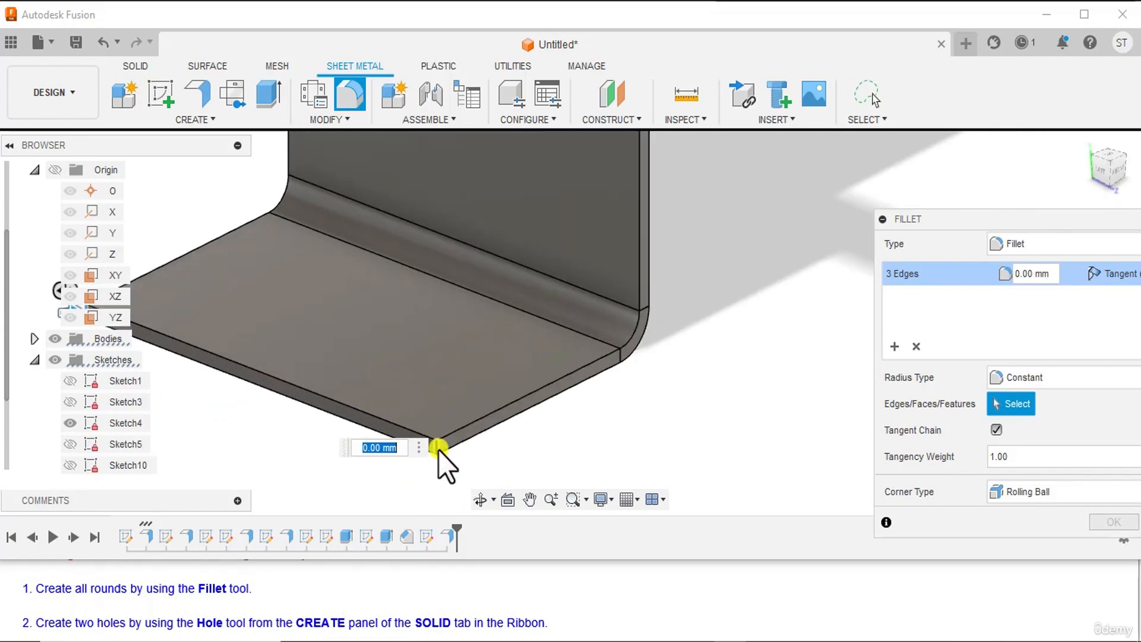
pyautogui.click(437, 448)
pyautogui.scroll(-5, 490, 419)
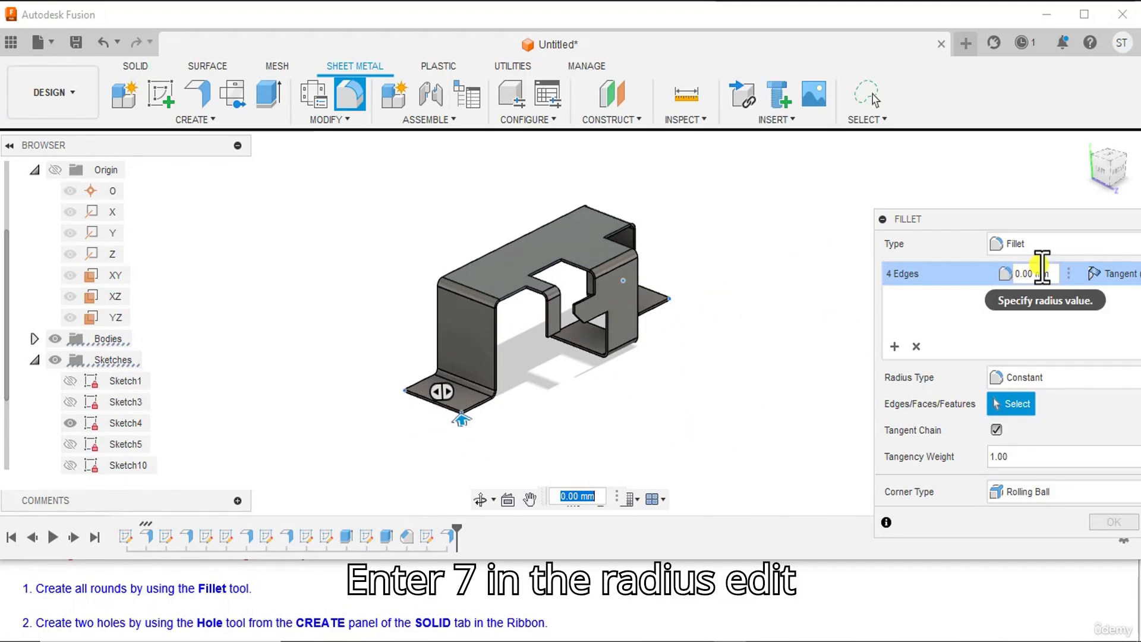
# Set the fillet radius to 7 mm for the four selected foot corners and apply it
pyautogui.moveTo(1061, 273); pyautogui.dragTo(1015, 277)
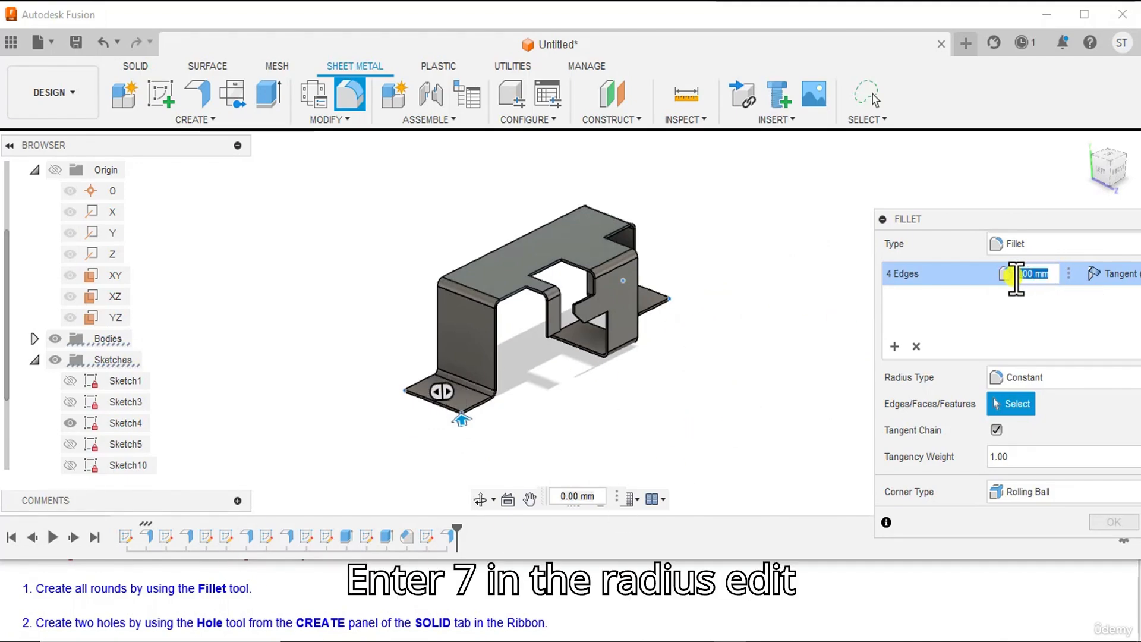
pyautogui.write('7')
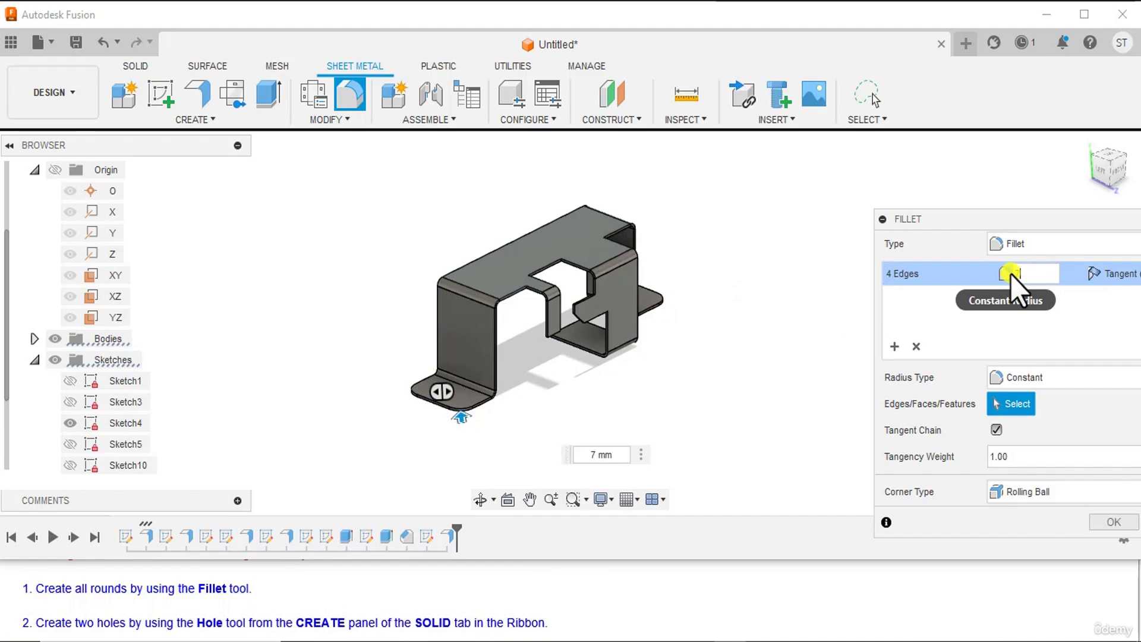
pyautogui.moveTo(976, 223); pyautogui.dragTo(923, 180)
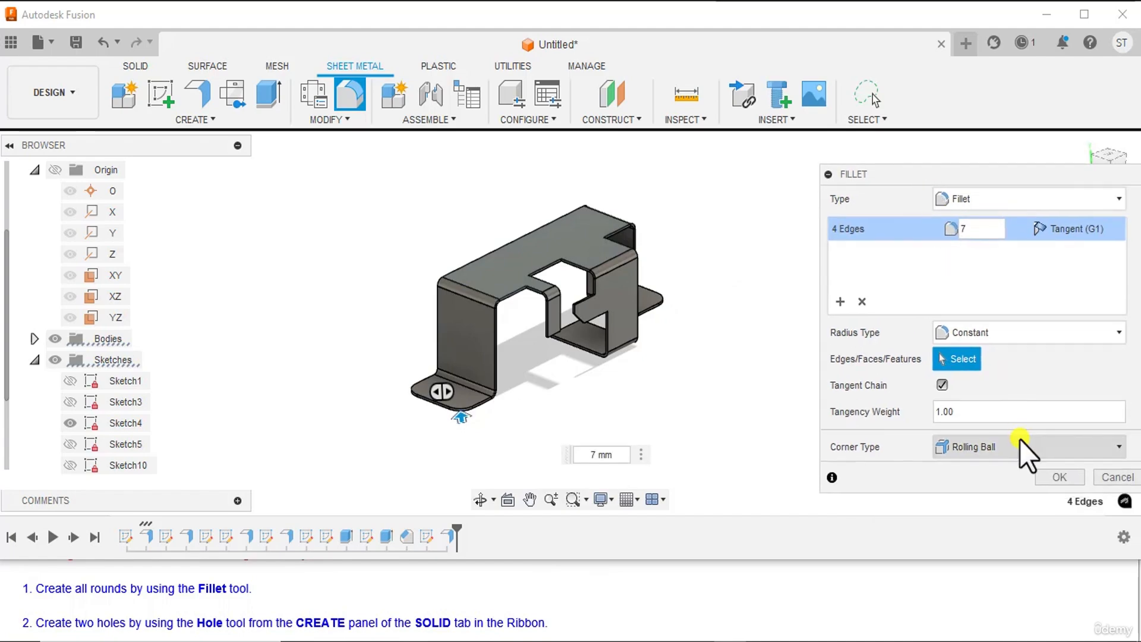
pyautogui.click(1055, 482)
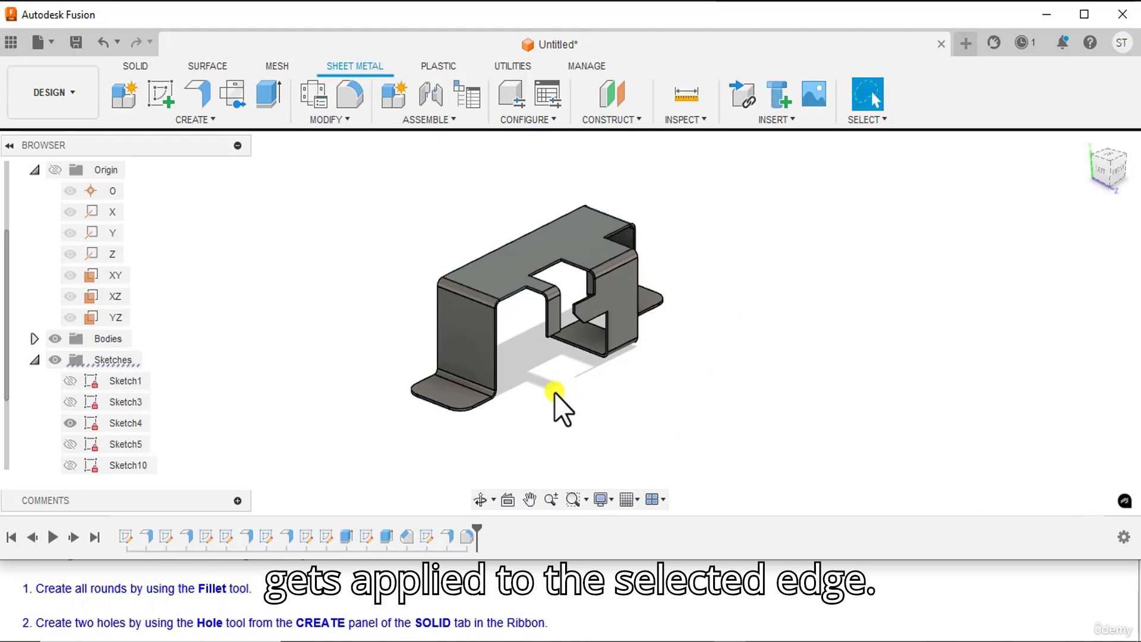
# Start a new sketch on the clip's flat top face
pyautogui.scroll(-1, 204, 600)
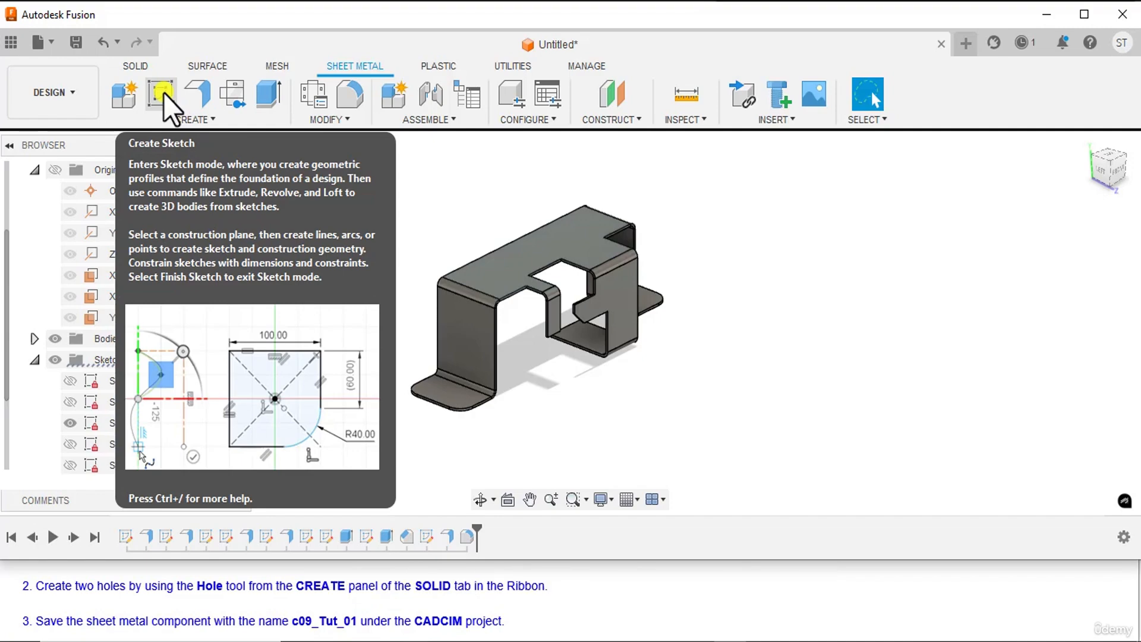
pyautogui.click(163, 93)
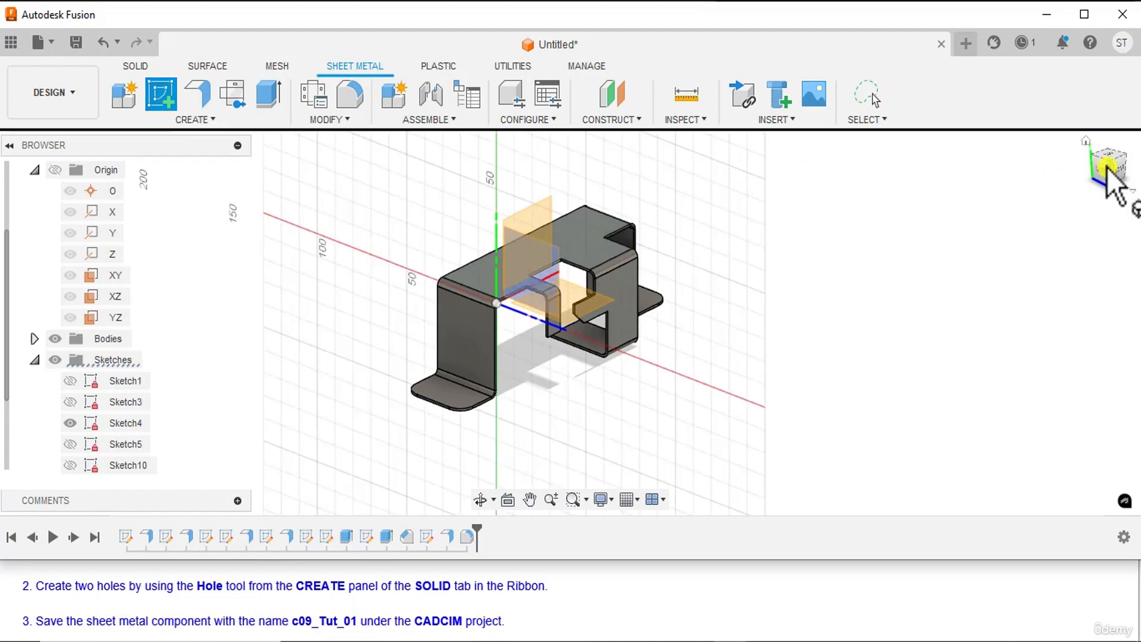
pyautogui.moveTo(1106, 166)
pyautogui.mouseDown()
pyautogui.moveTo(1097, 201)
pyautogui.moveTo(1065, 196)
pyautogui.mouseUp()
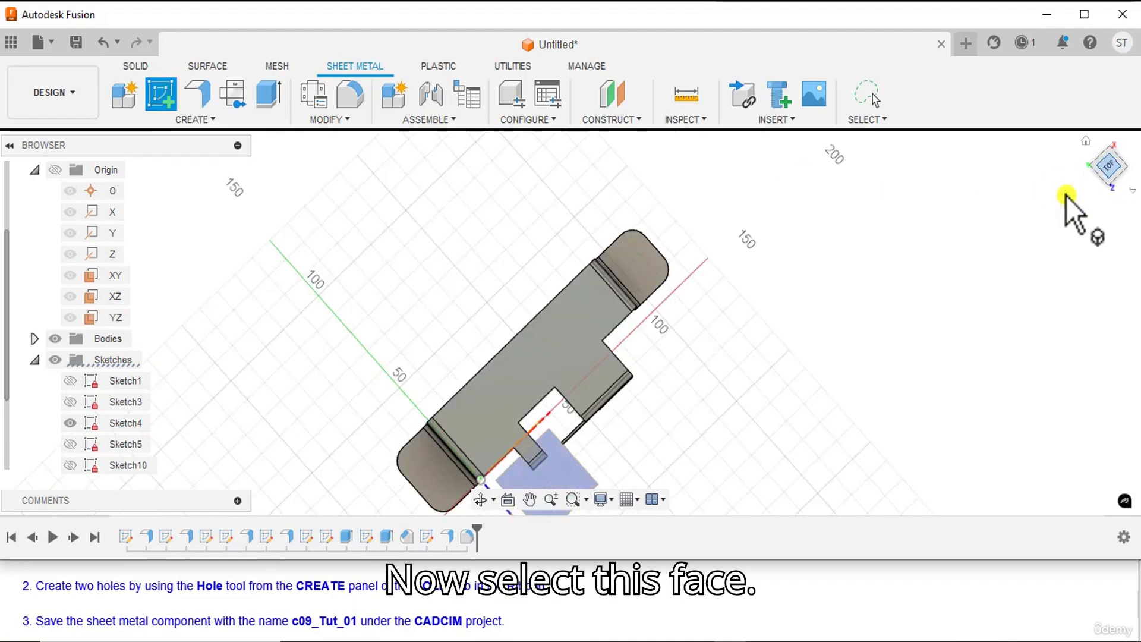
pyautogui.click(575, 361)
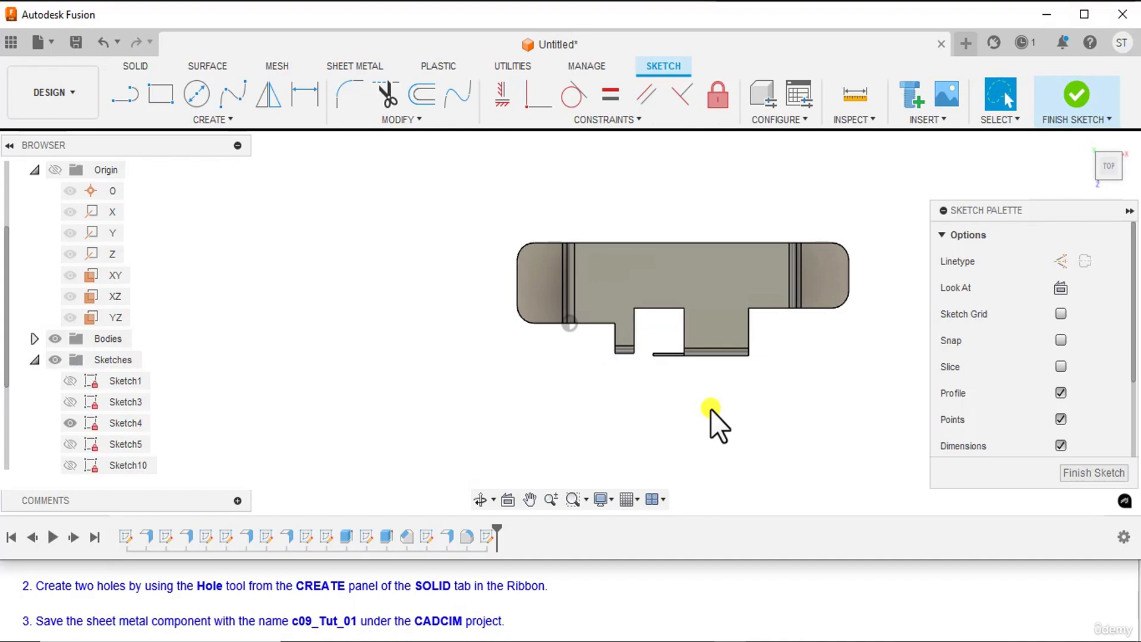
# Place one sketch point on the top face, near the root of the wide tab, and end the Point command
pyautogui.click(225, 119)
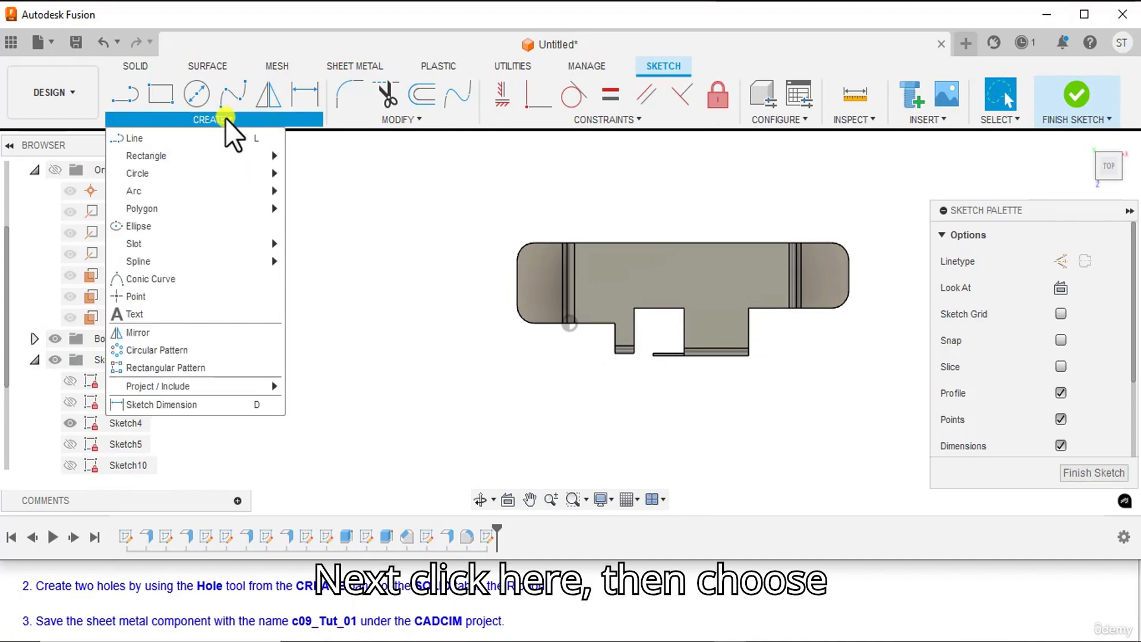
pyautogui.click(155, 302)
pyautogui.scroll(2, 808, 377)
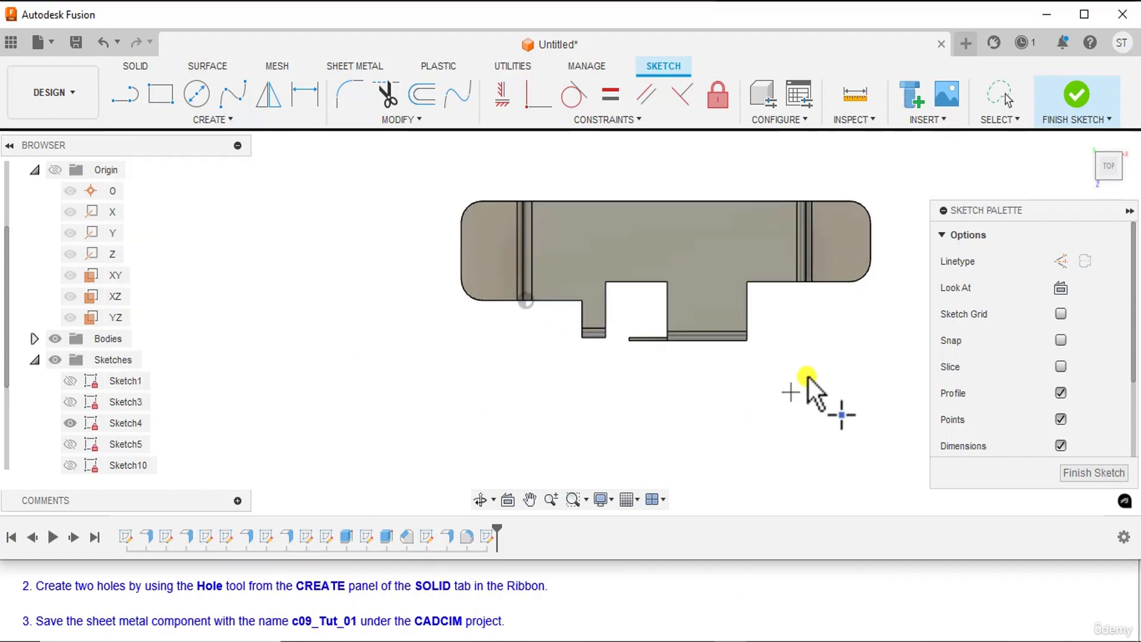
pyautogui.moveTo(808, 377); pyautogui.dragTo(730, 430, button='middle')
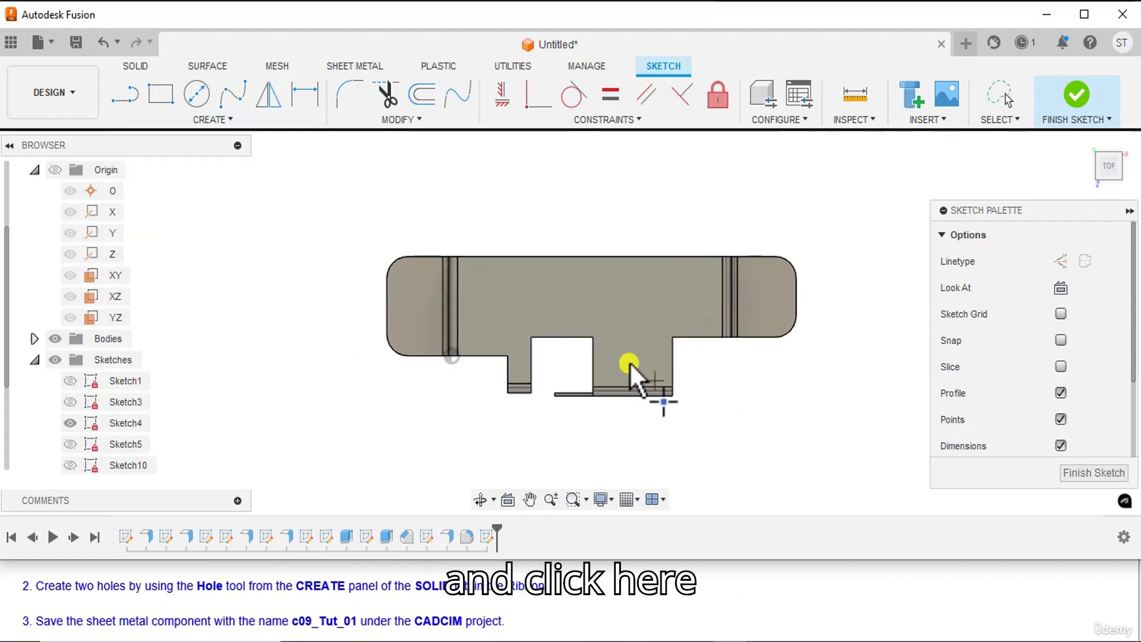
pyautogui.click(633, 331)
pyautogui.rightClick(713, 210)
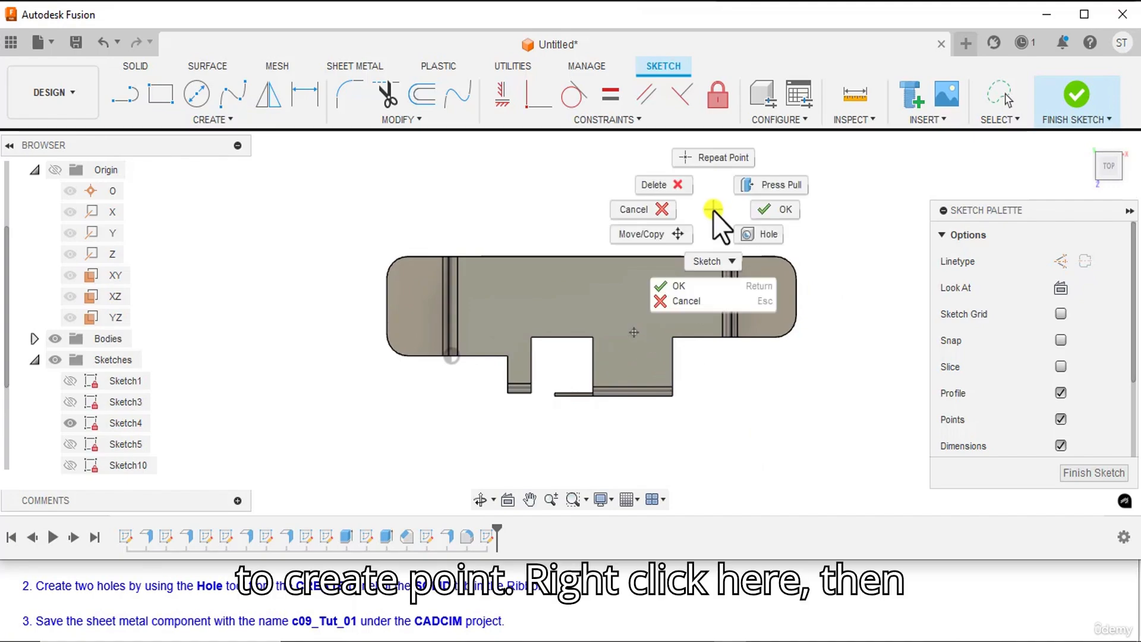
pyautogui.click(771, 211)
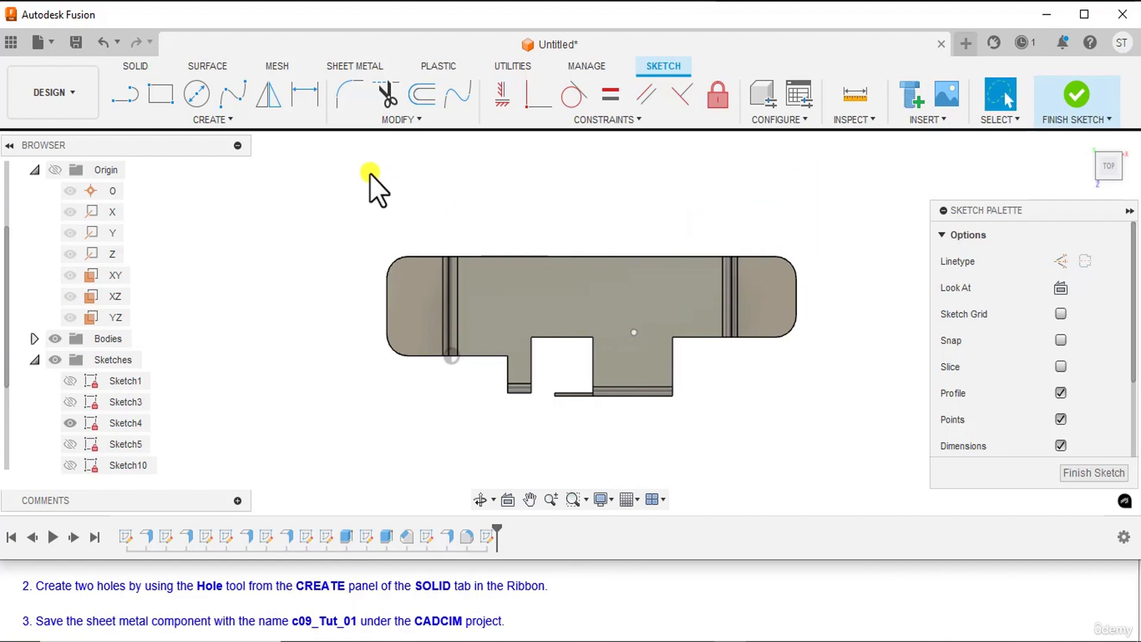
# Dimension the sketch point 9 mm horizontally from the wide tab's side edge that faces away from the notch
pyautogui.click(303, 95)
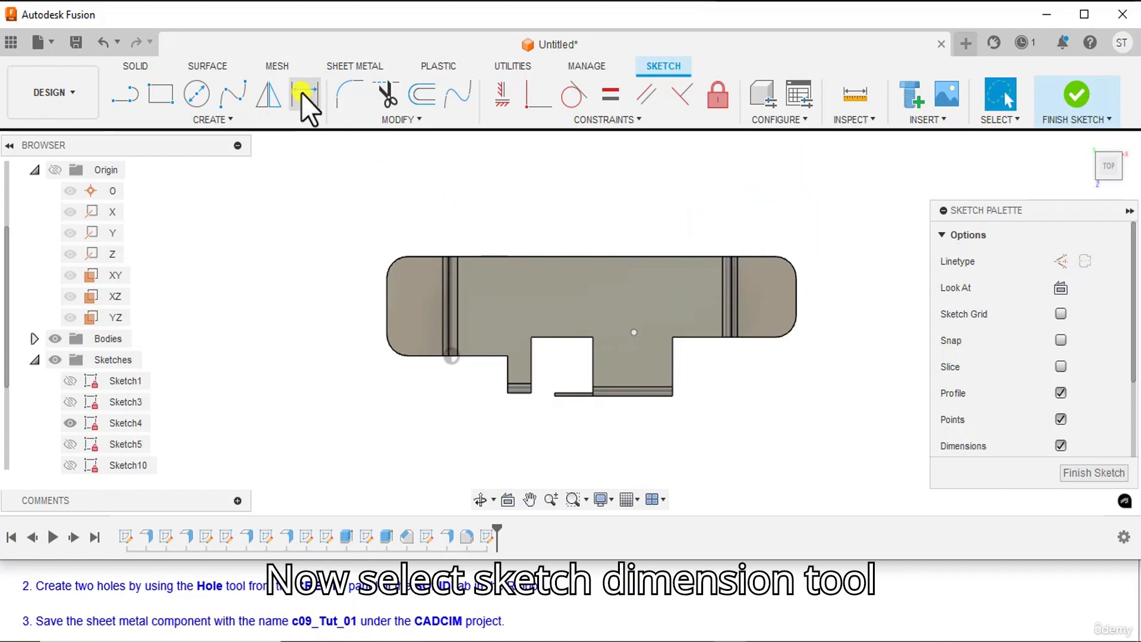
pyautogui.click(303, 94)
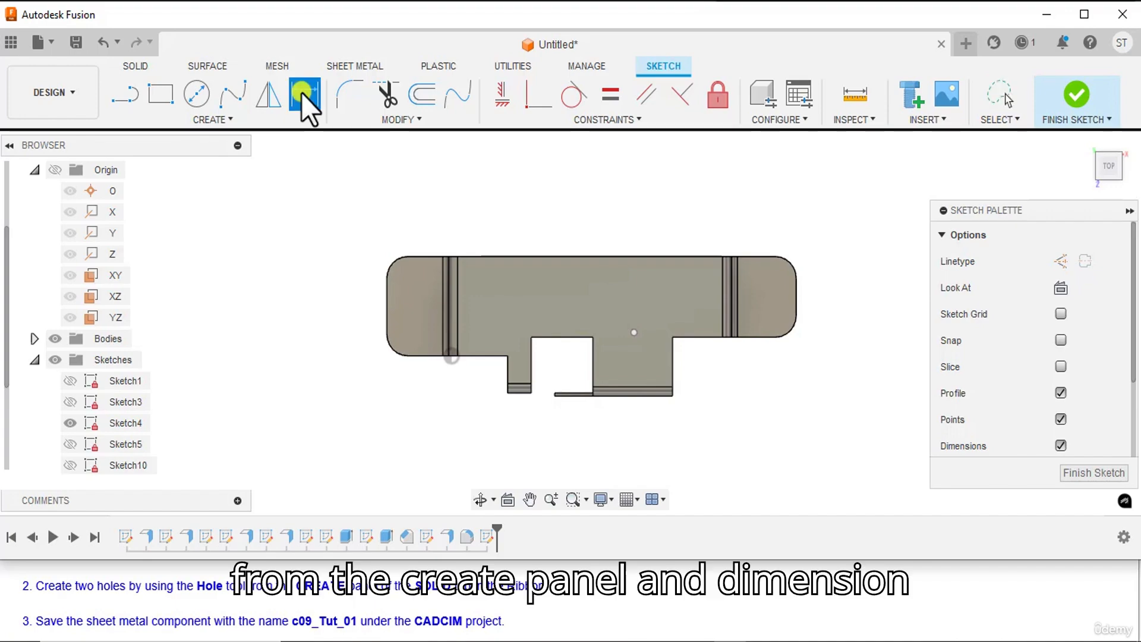
pyautogui.moveTo(799, 395); pyautogui.dragTo(758, 394, button='middle')
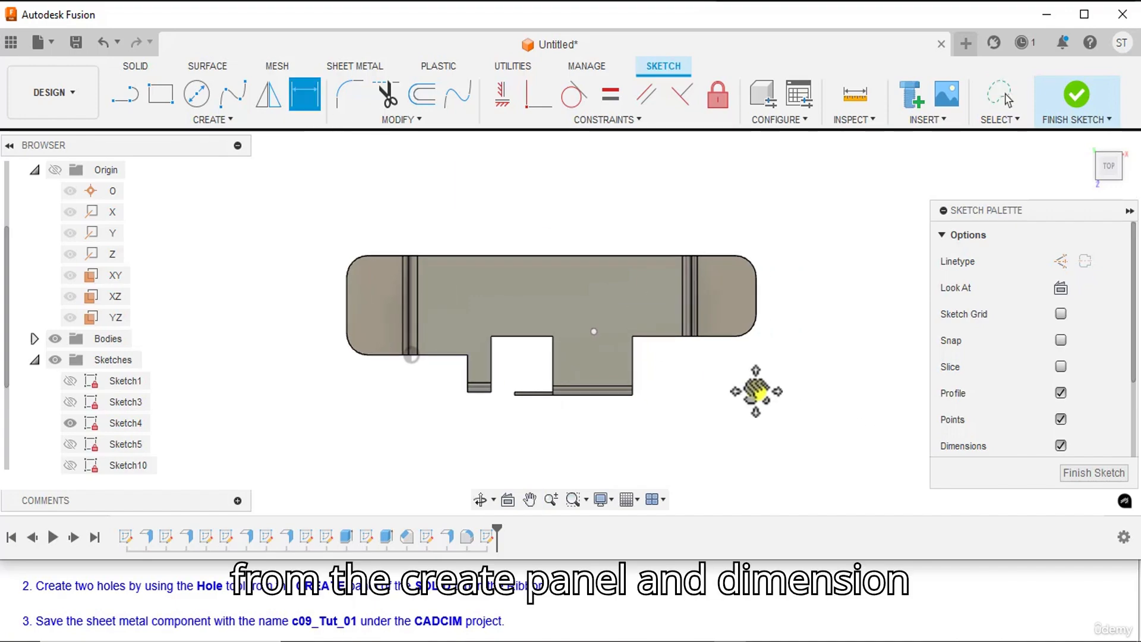
pyautogui.click(632, 371)
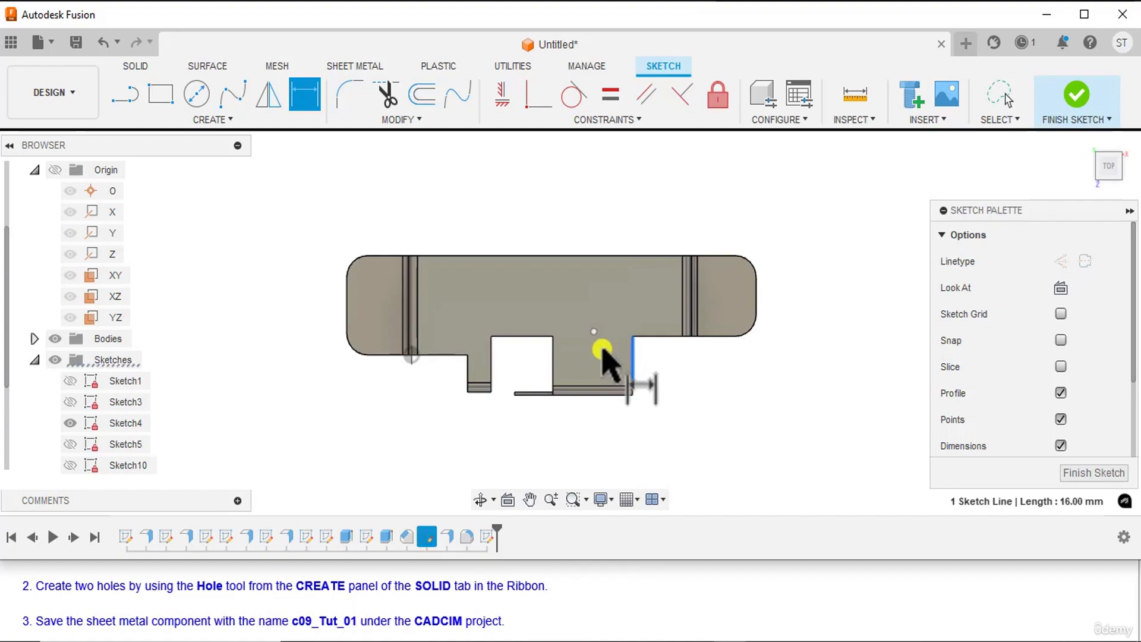
pyautogui.click(594, 332)
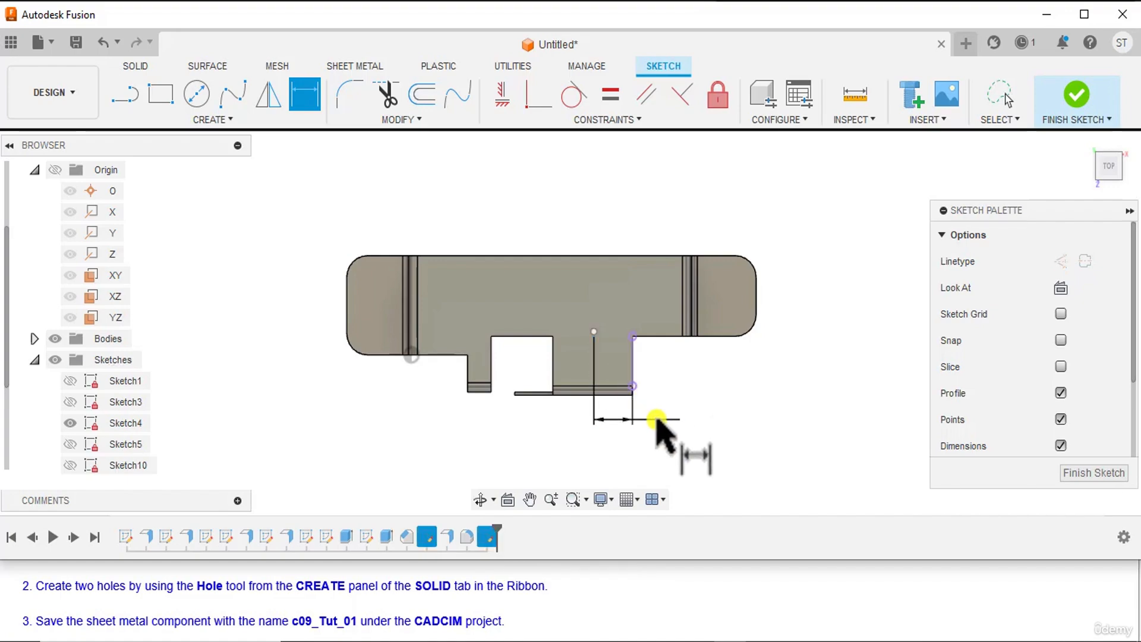
pyautogui.click(656, 420)
pyautogui.write('9')
pyautogui.press('Return')
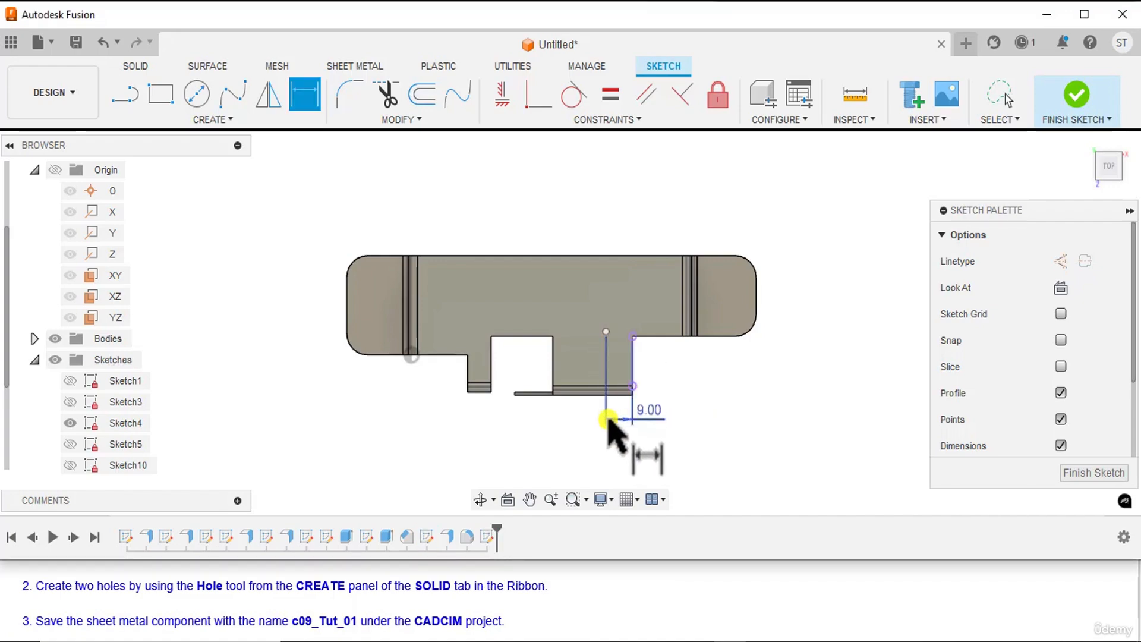
# Dimension the sketch point 22 mm from the wide tab's front bend edge and finish the sketch
pyautogui.click(586, 394)
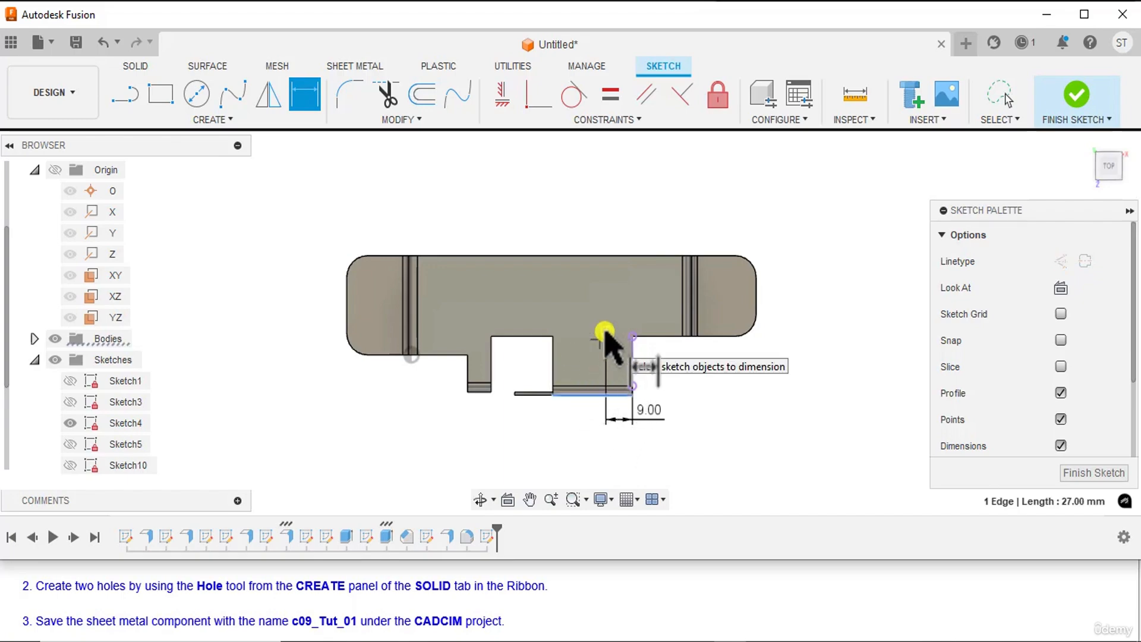
pyautogui.click(606, 332)
pyautogui.click(679, 367)
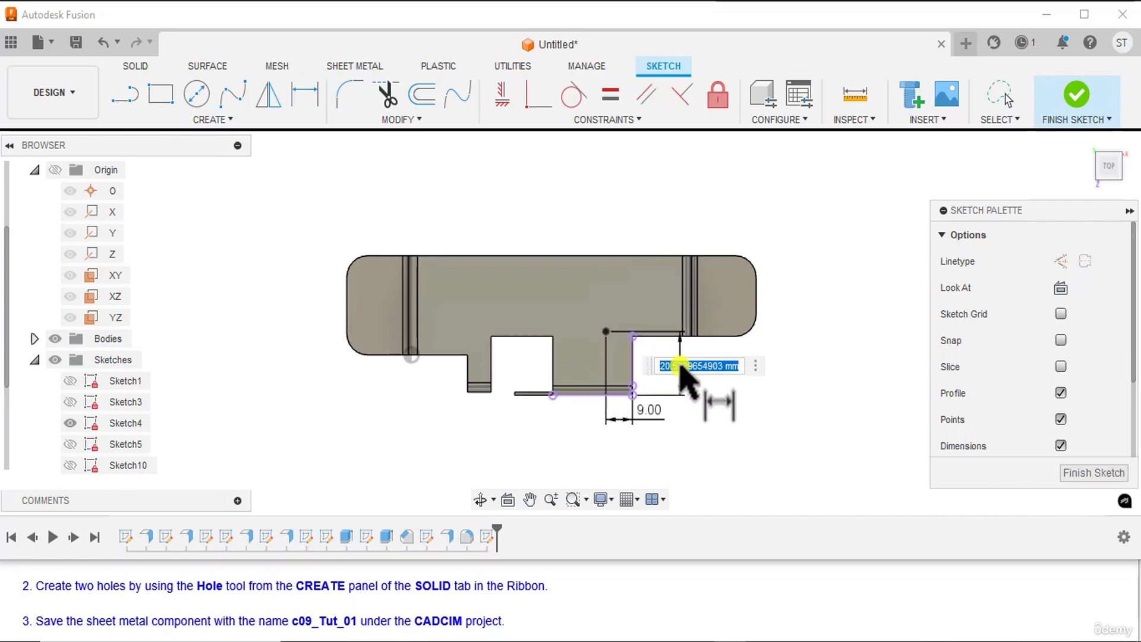
pyautogui.write('22')
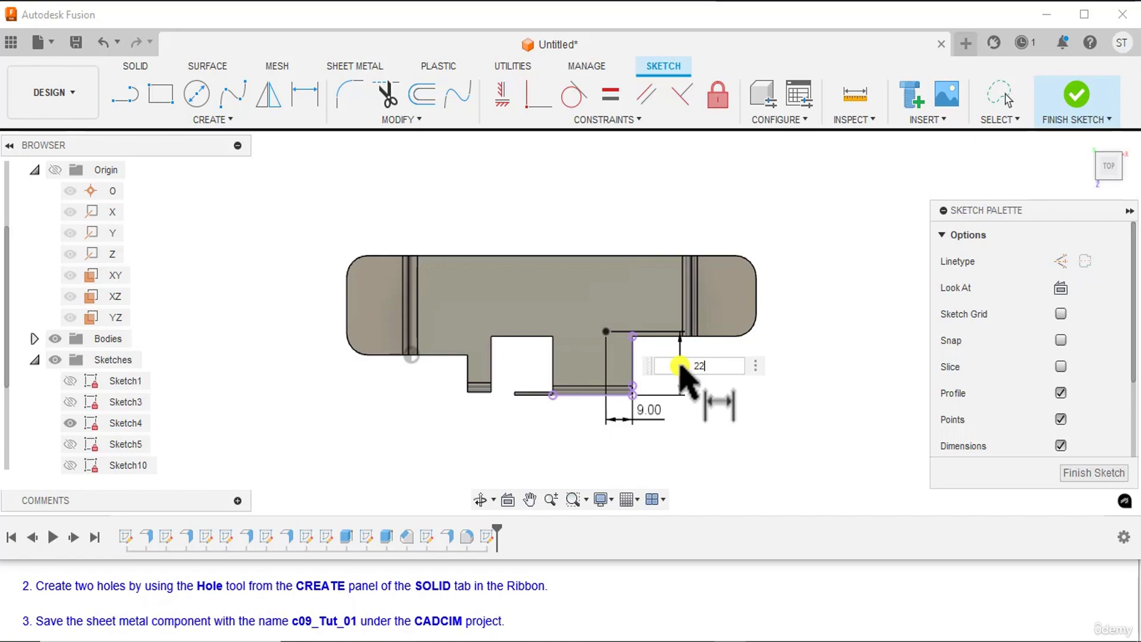
pyautogui.press('Return')
pyautogui.rightClick(795, 279)
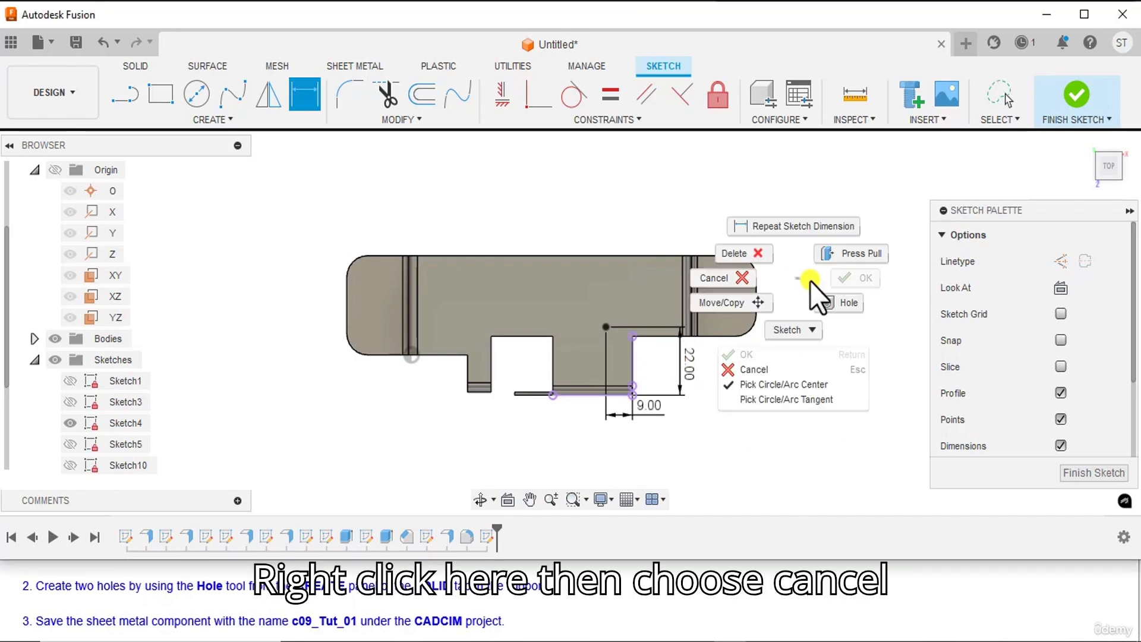
pyautogui.click(729, 280)
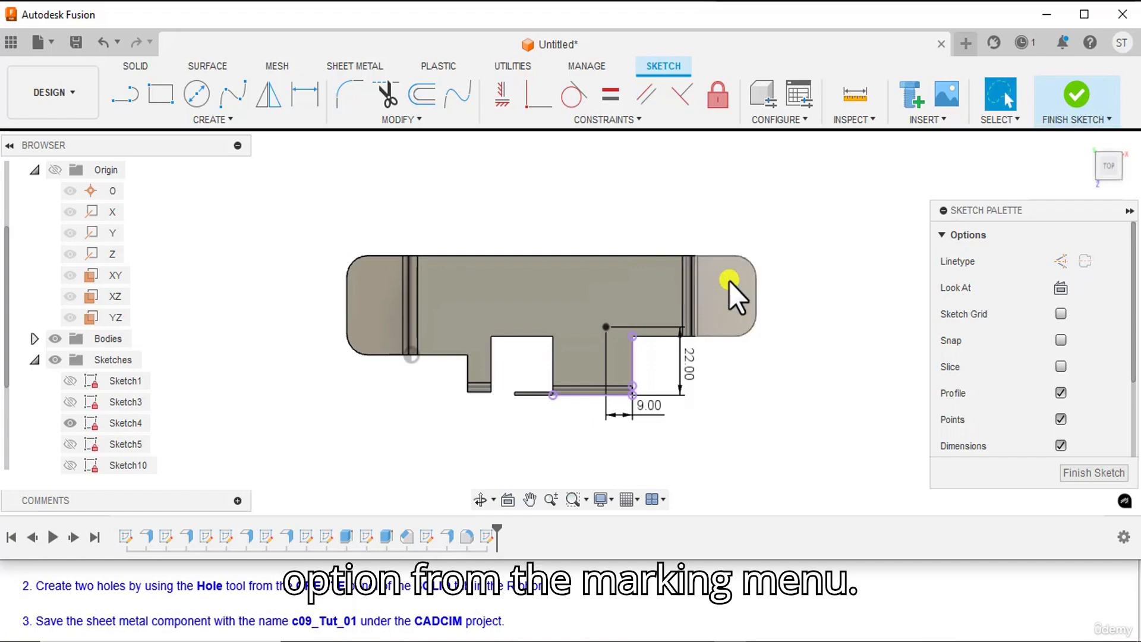
pyautogui.click(1073, 86)
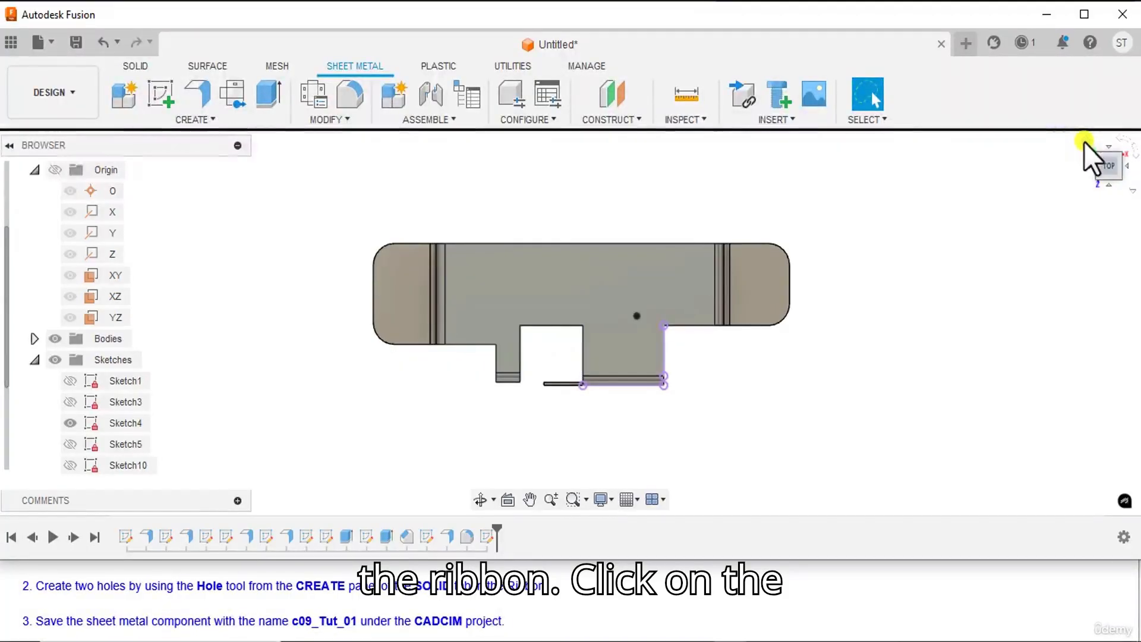
# Start a hole at the sketch point with To extents, a flat drill point and a 13 mm diameter
pyautogui.click(1084, 141)
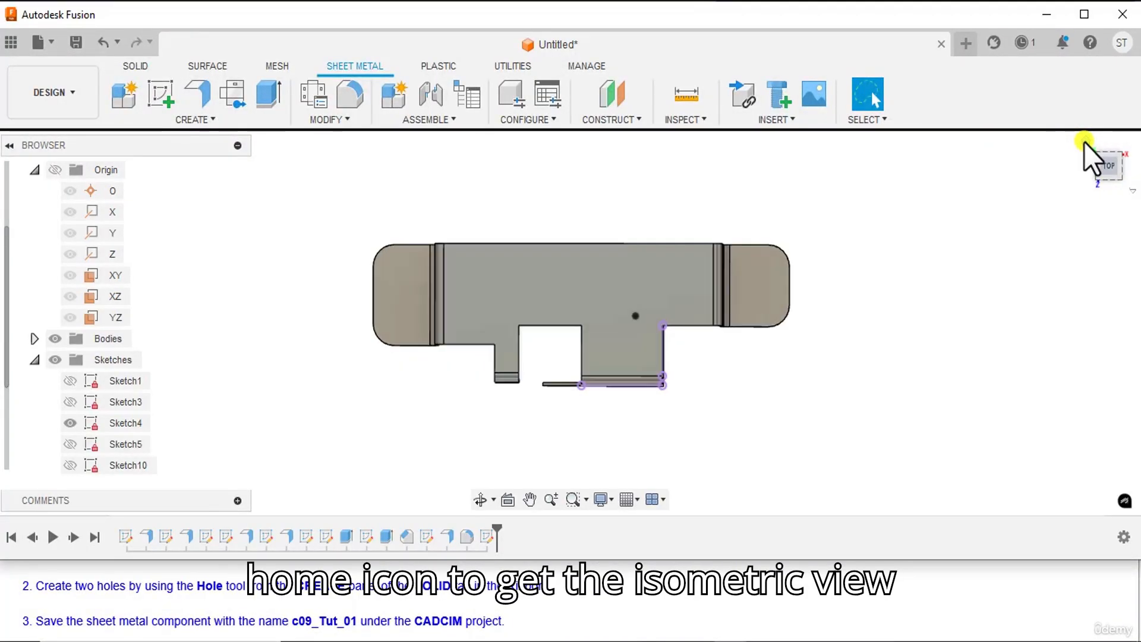
pyautogui.moveTo(817, 376); pyautogui.dragTo(878, 358, button='middle')
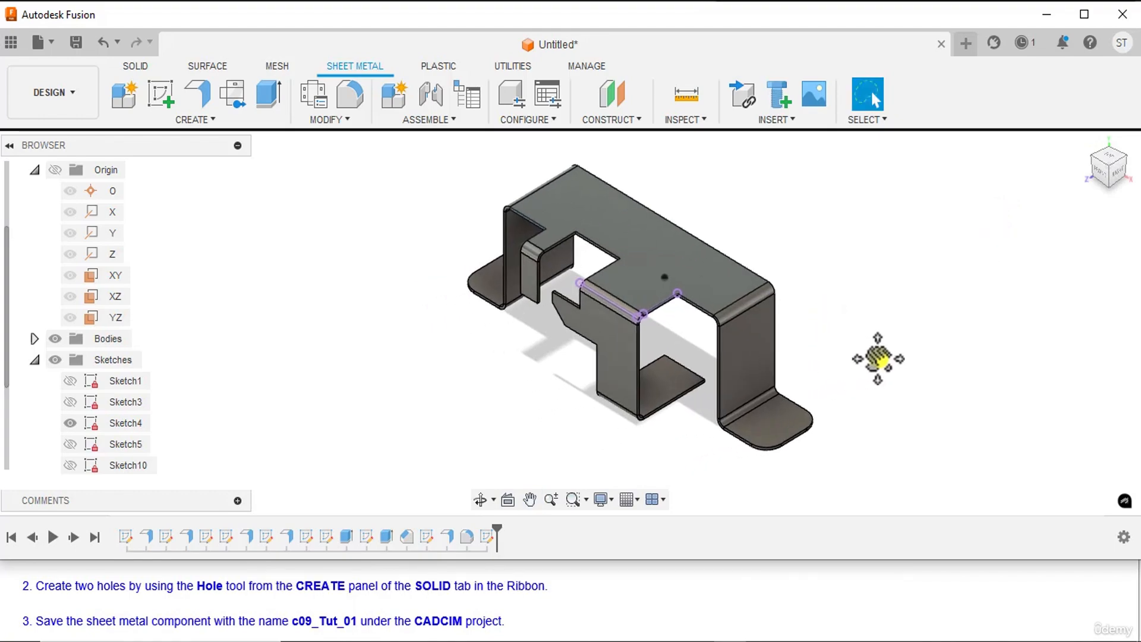
pyautogui.click(215, 122)
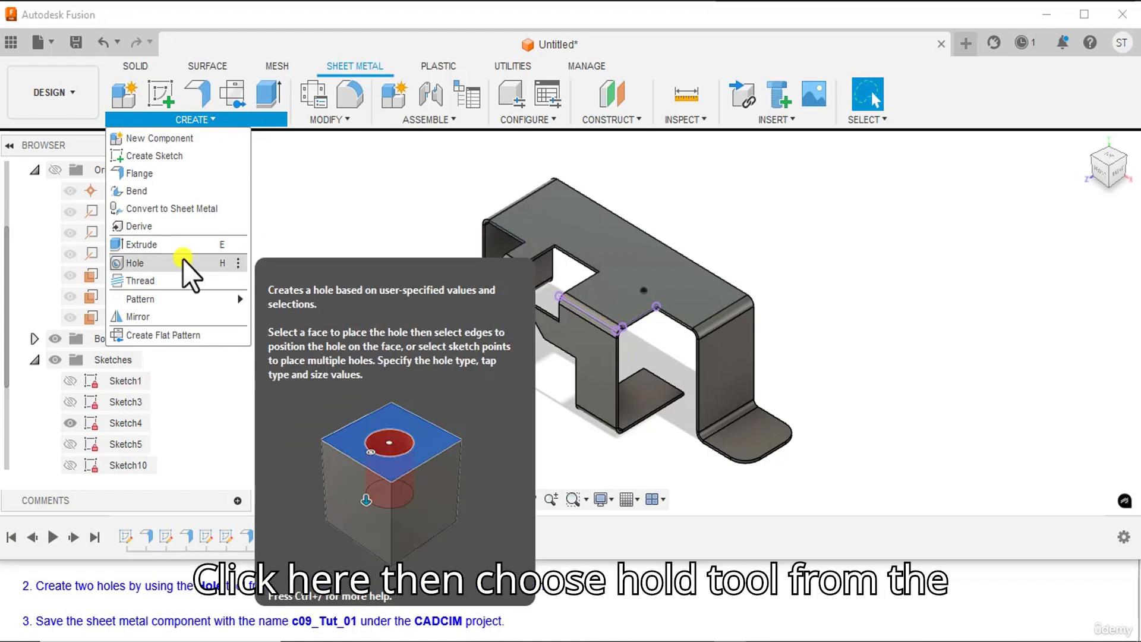
pyautogui.click(183, 260)
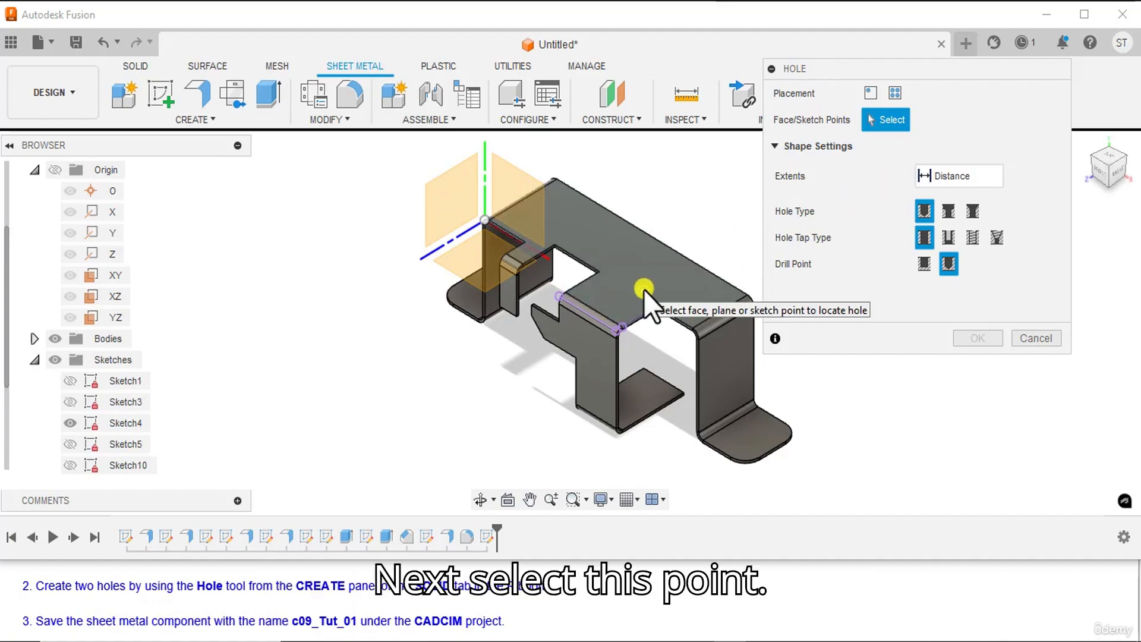
pyautogui.click(644, 290)
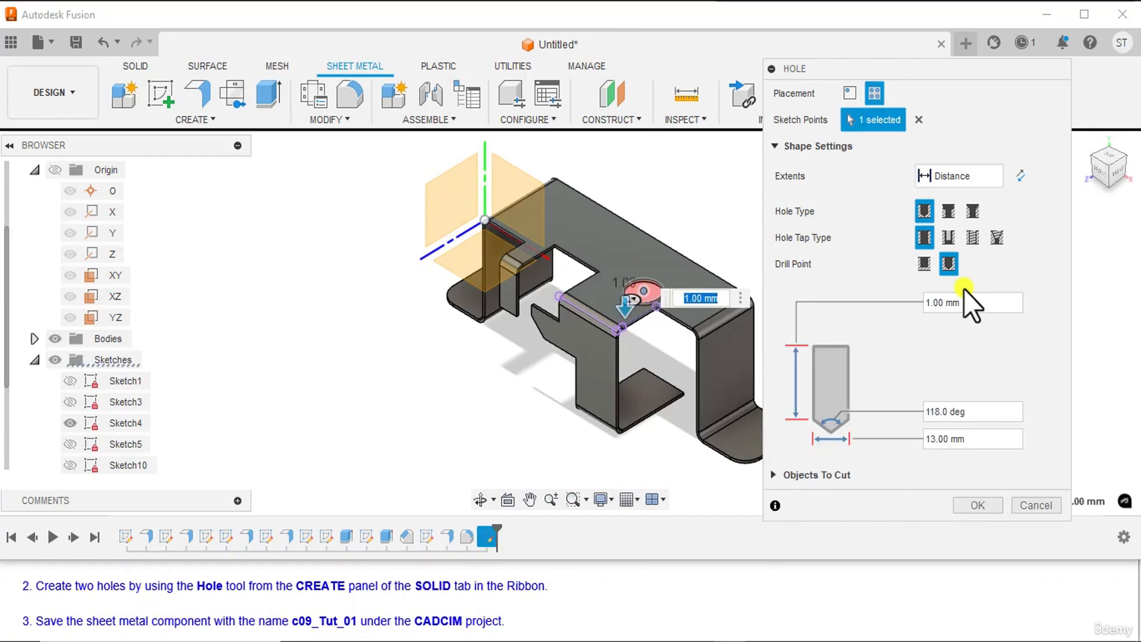
pyautogui.click(993, 179)
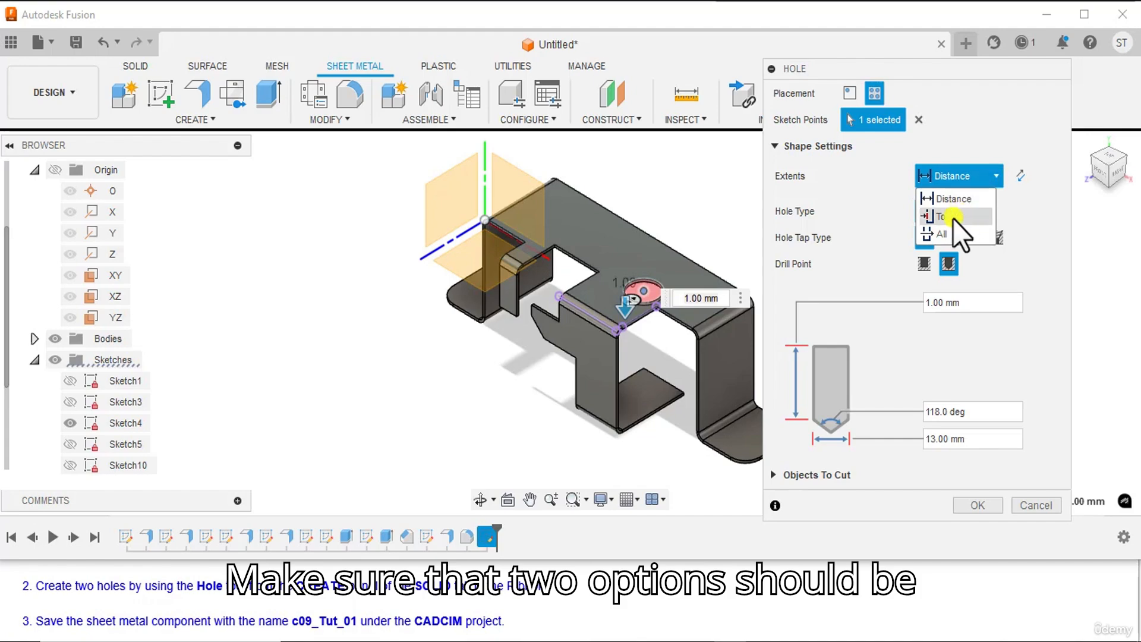
pyautogui.click(953, 219)
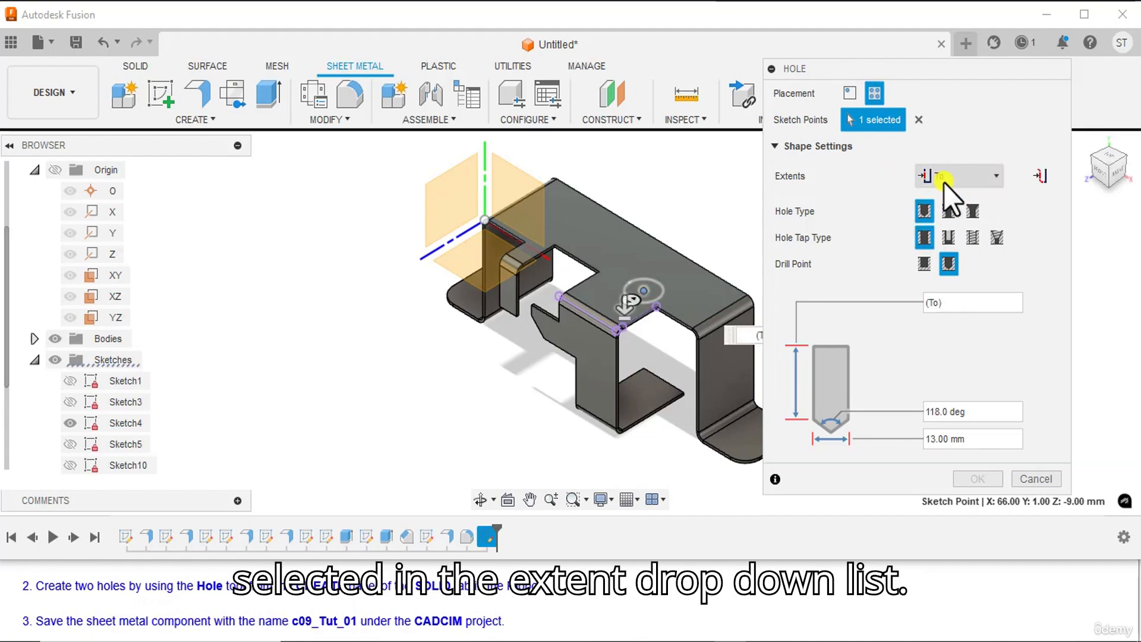
pyautogui.click(923, 265)
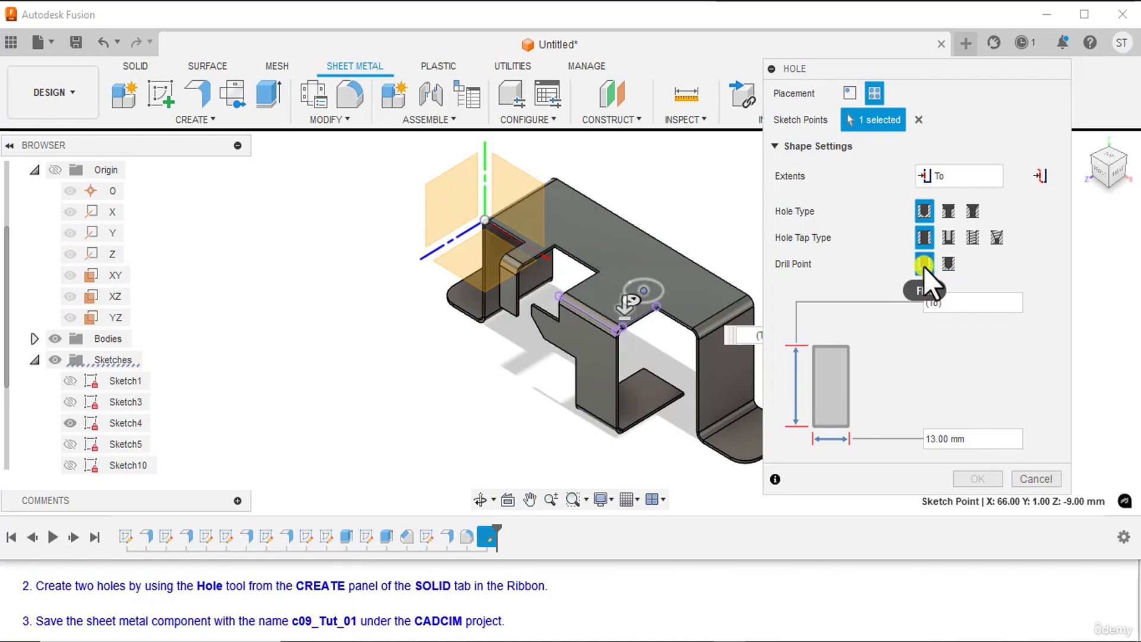
pyautogui.click(954, 439)
pyautogui.write('13')
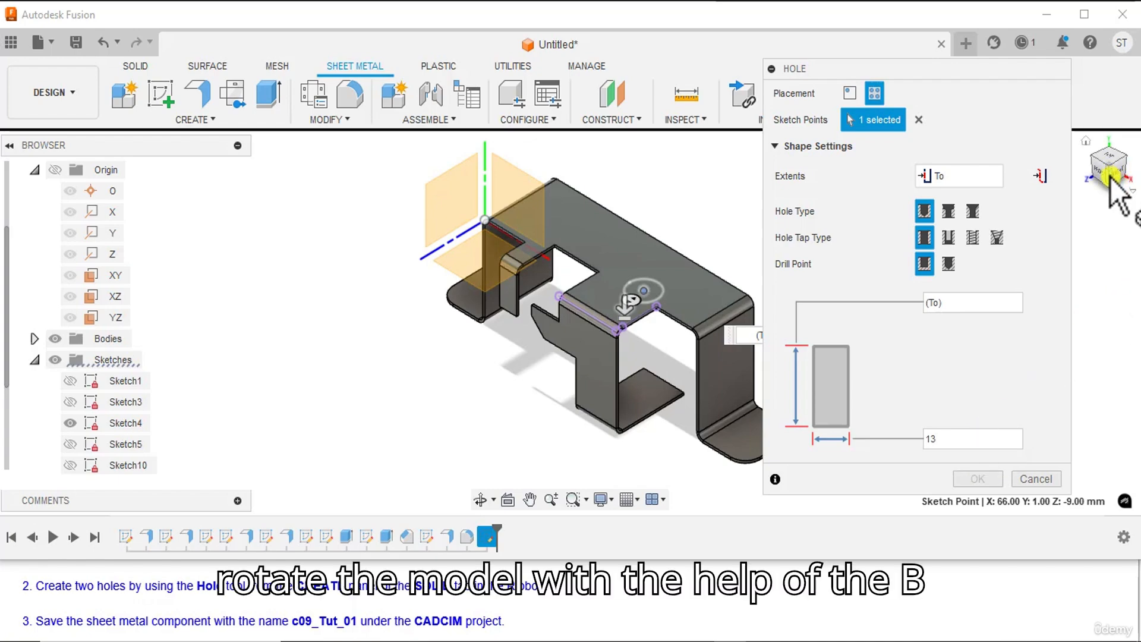
# Select the underside of the top plate as the hole's end face, apply the hole and restore the home view
pyautogui.moveTo(1110, 178); pyautogui.dragTo(1104, 148)
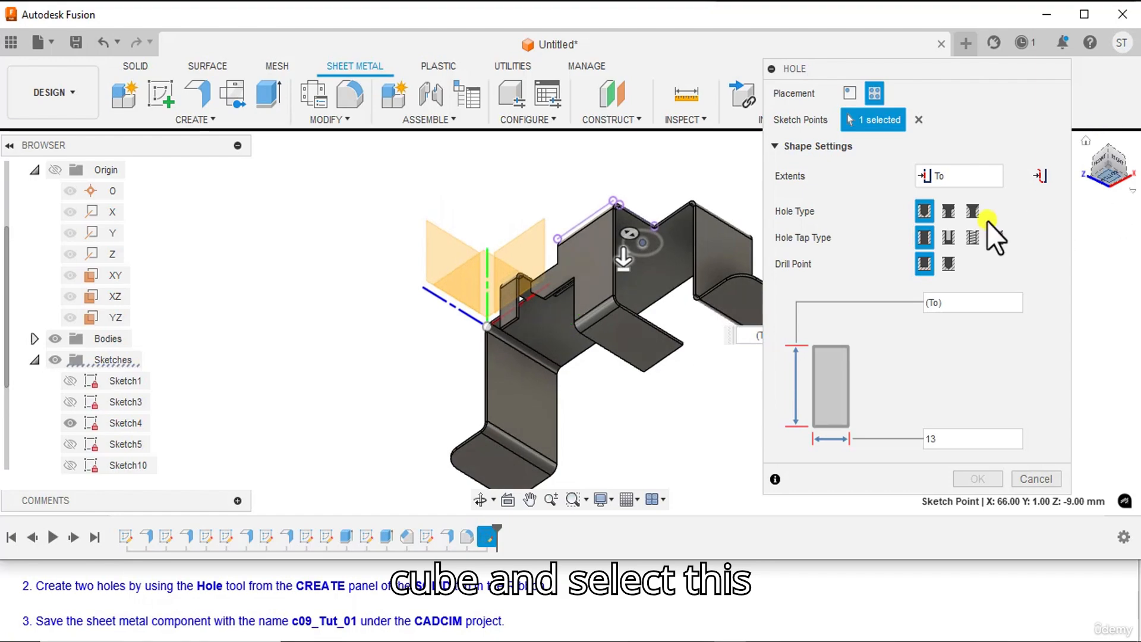
pyautogui.click(666, 276)
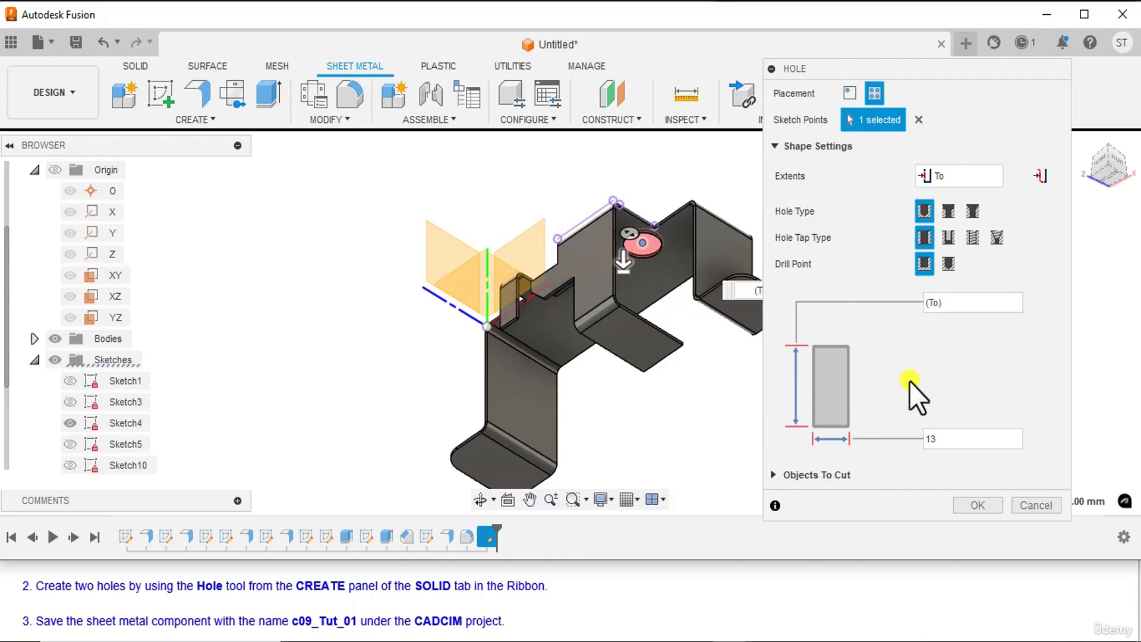
pyautogui.click(983, 504)
pyautogui.click(1083, 141)
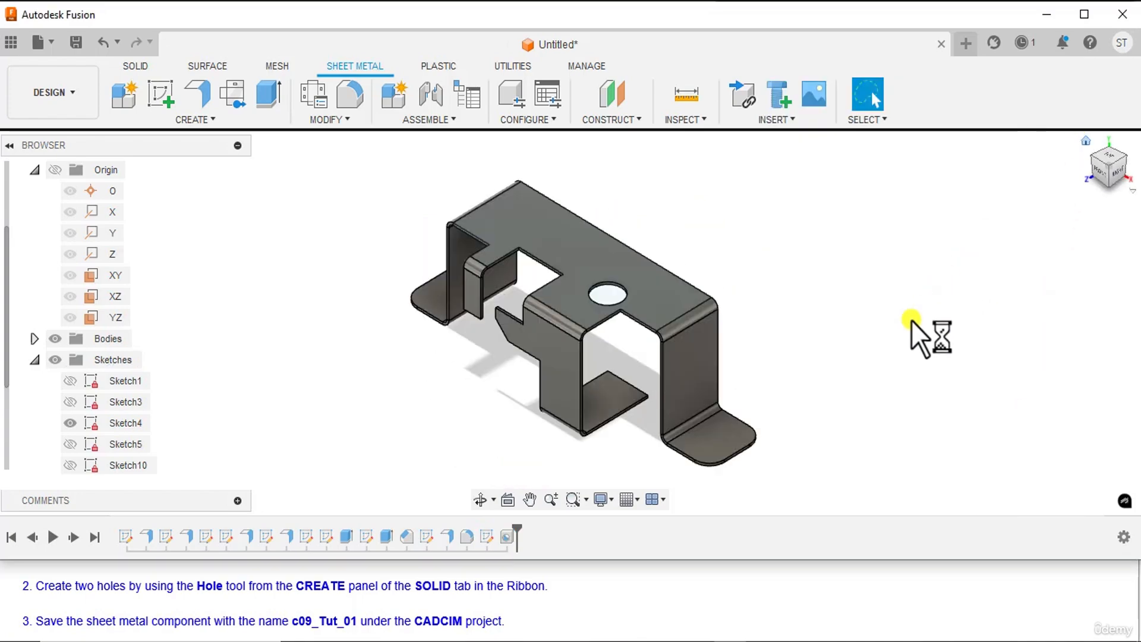
# Start a sketch on the upper face of the lower flange and place a sketch point beneath the existing top-plate hole
pyautogui.moveTo(796, 326); pyautogui.dragTo(828, 305, button='middle')
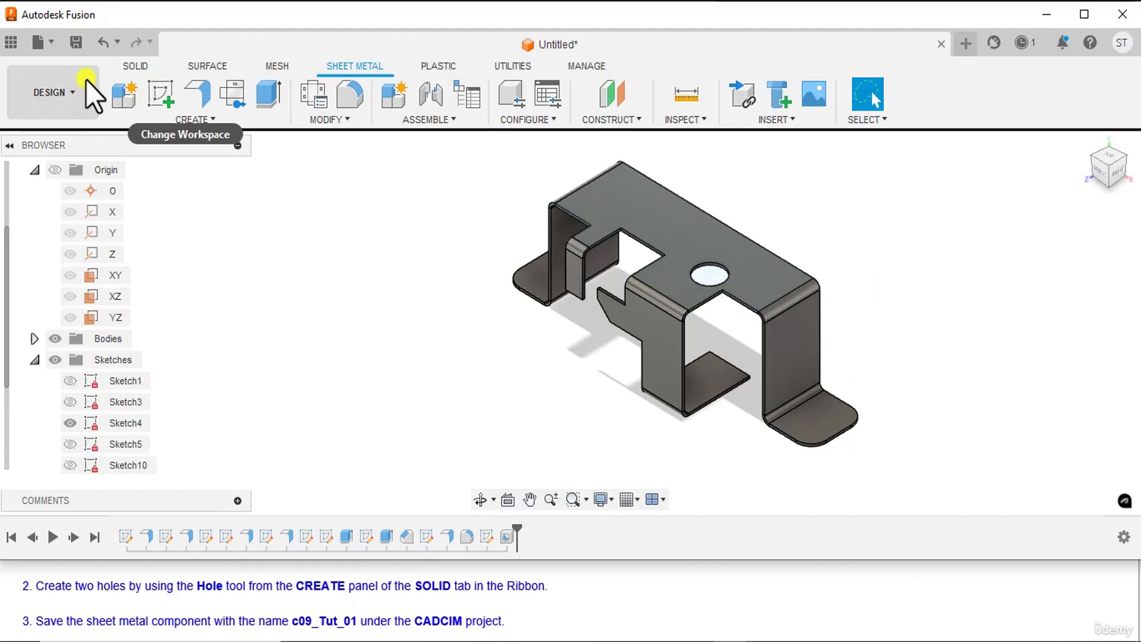
pyautogui.click(159, 88)
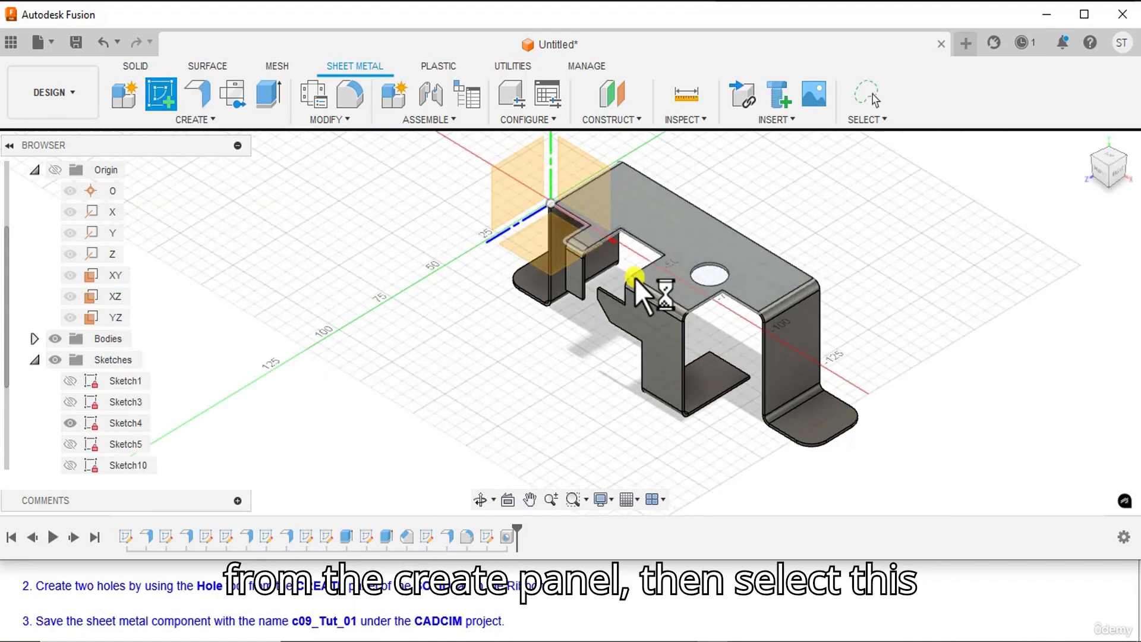
pyautogui.click(721, 377)
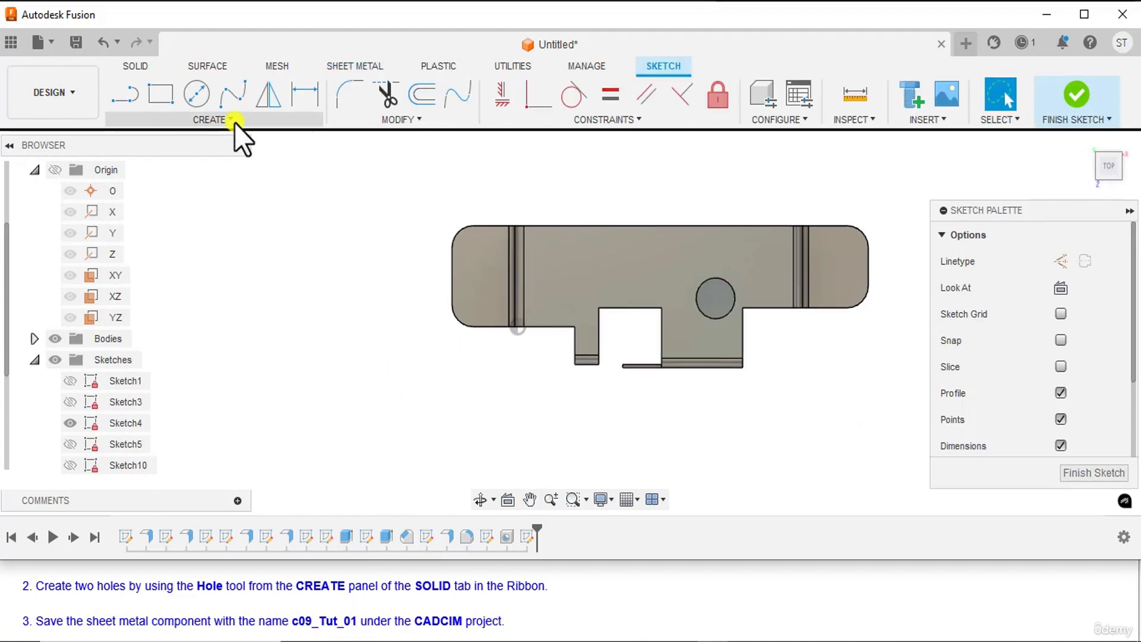
pyautogui.click(234, 120)
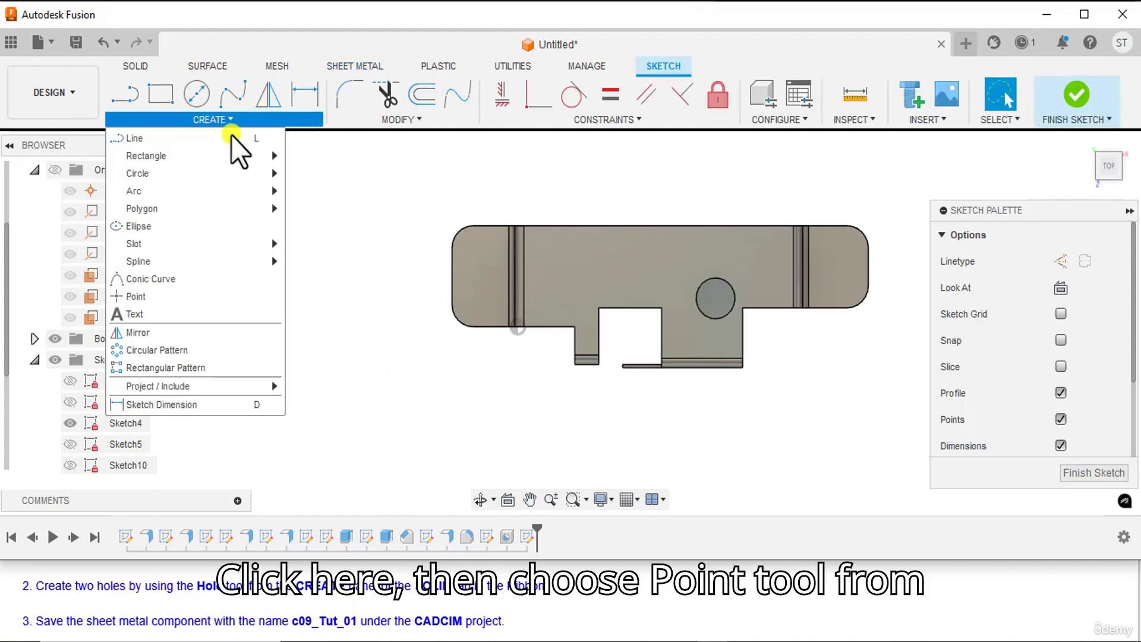
pyautogui.click(170, 298)
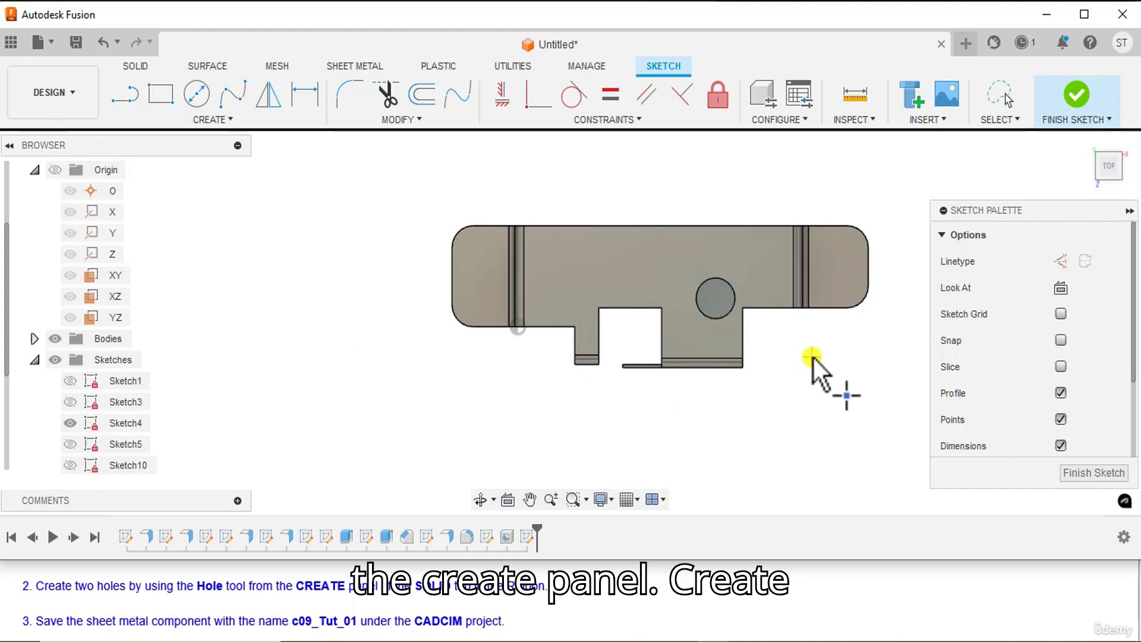
pyautogui.moveTo(809, 373); pyautogui.dragTo(760, 370, button='middle')
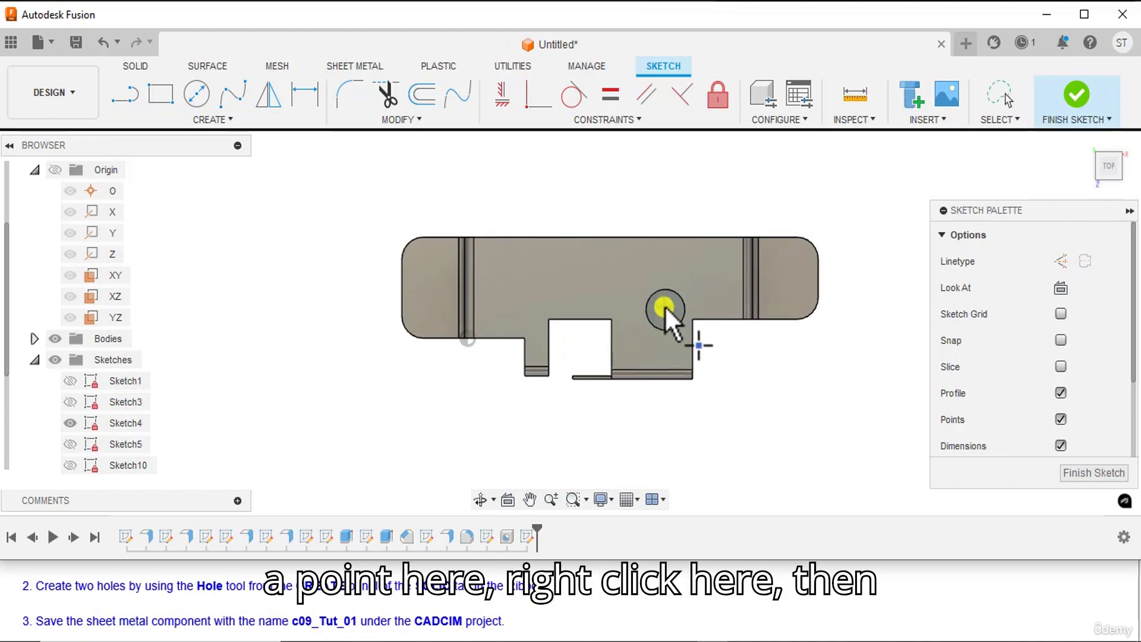
pyautogui.click(664, 307)
pyautogui.rightClick(738, 182)
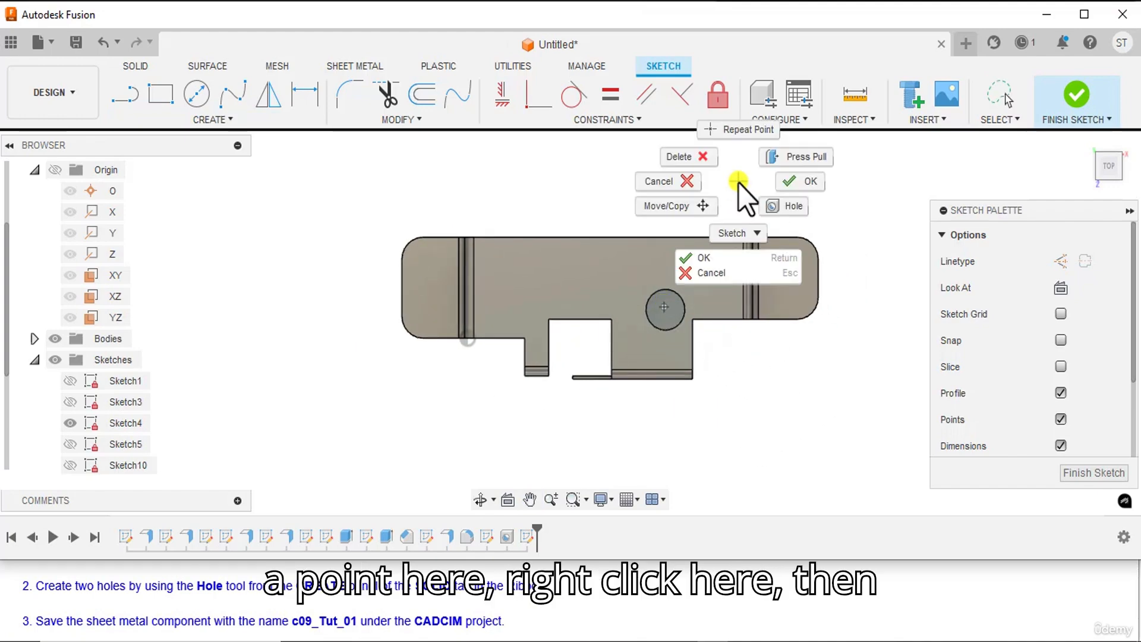
pyautogui.click(808, 180)
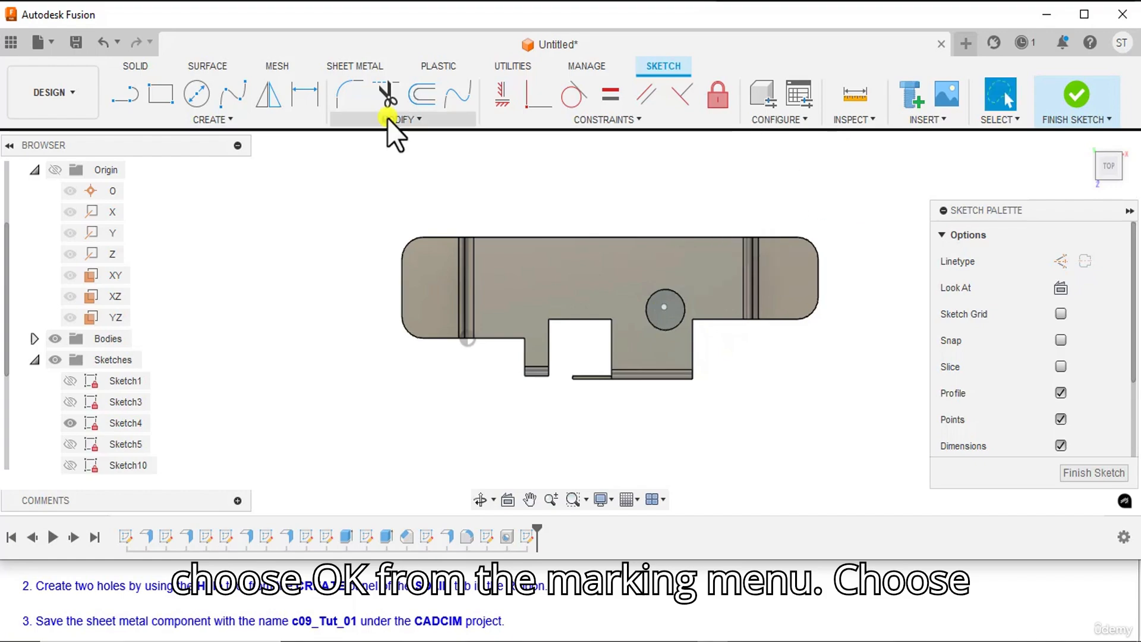
# Dimension the new sketch point 9 mm horizontally from the lower flange's side edge that faces away from the notch
pyautogui.click(309, 92)
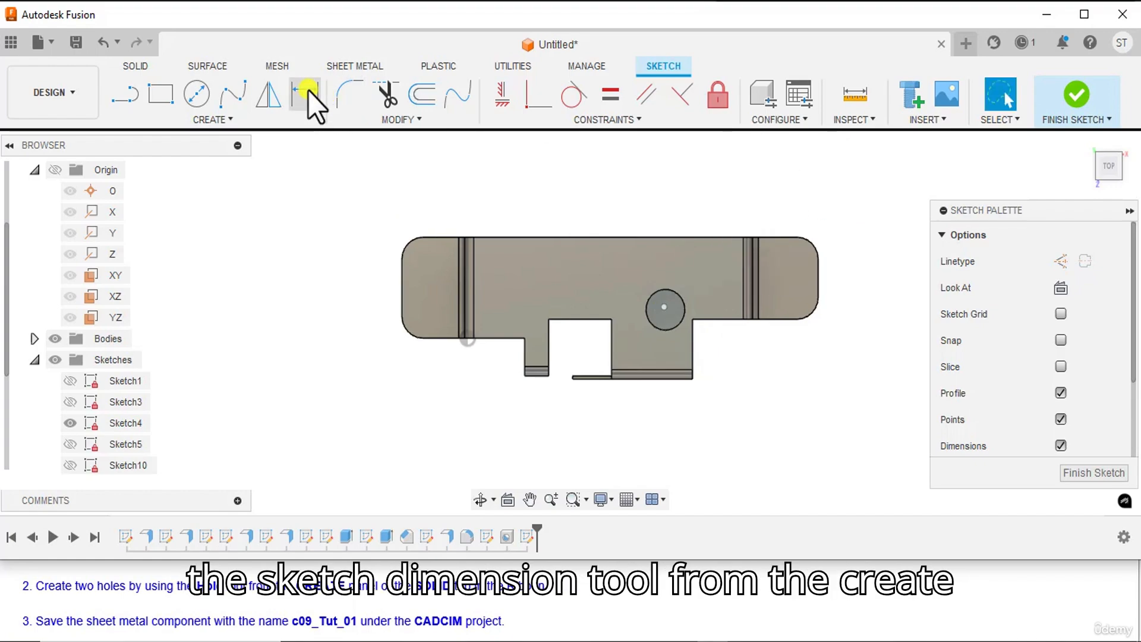
pyautogui.click(692, 341)
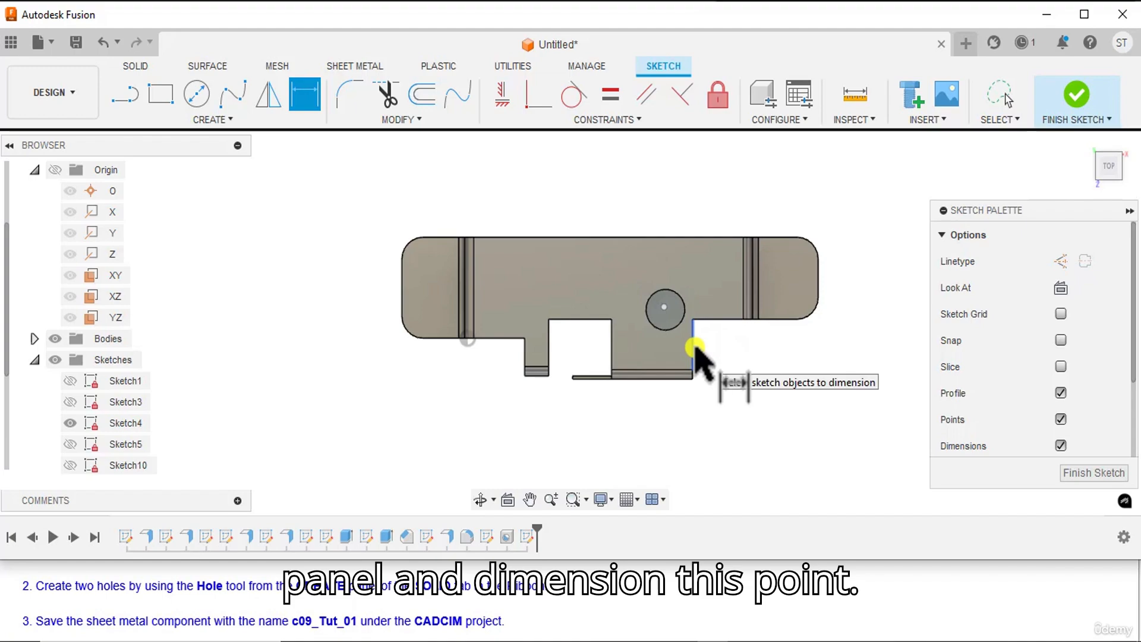
pyautogui.click(663, 307)
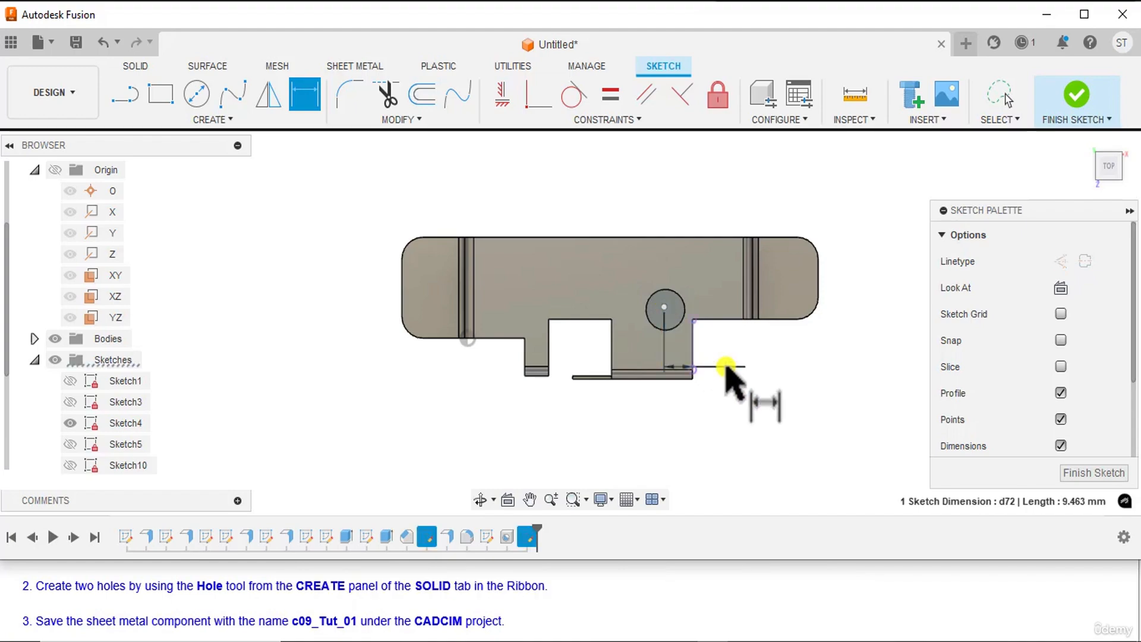
pyautogui.click(726, 366)
pyautogui.write('9')
pyautogui.press('Return')
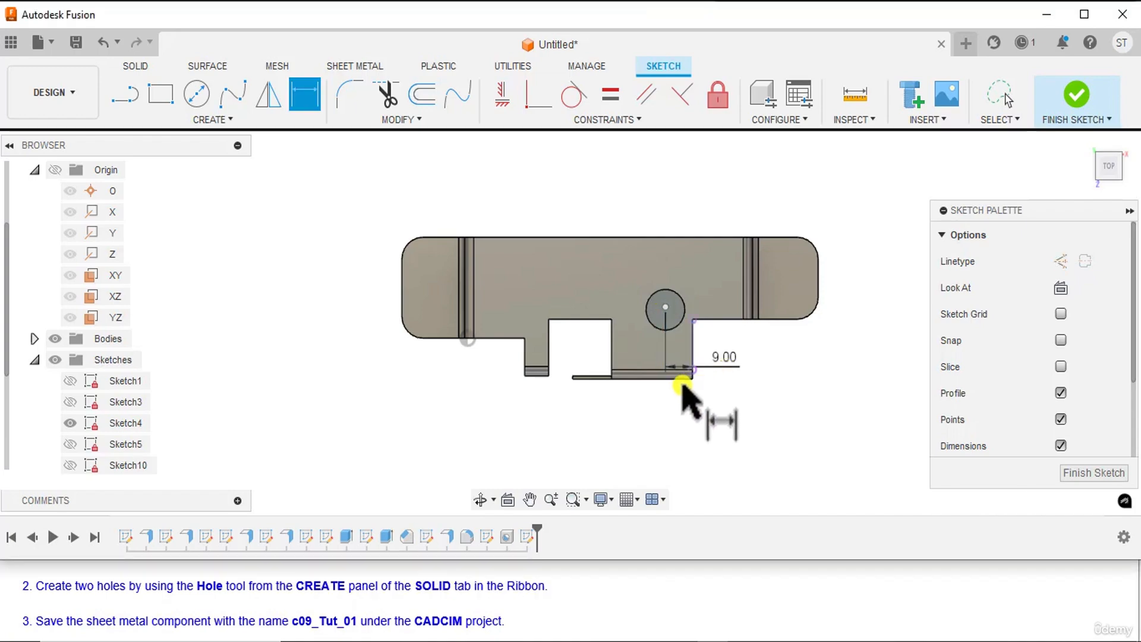
# Dimension the sketch point 22 mm from the front bend edge above the lower flange and finish the sketch
pyautogui.click(678, 376)
pyautogui.click(665, 307)
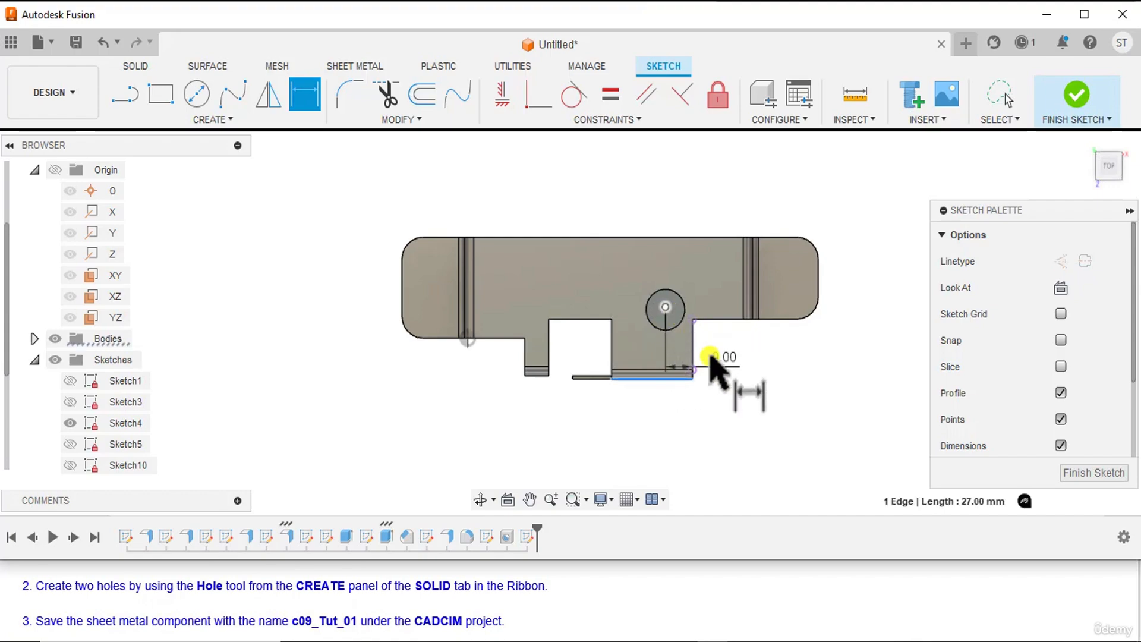
pyautogui.click(777, 381)
pyautogui.write('22')
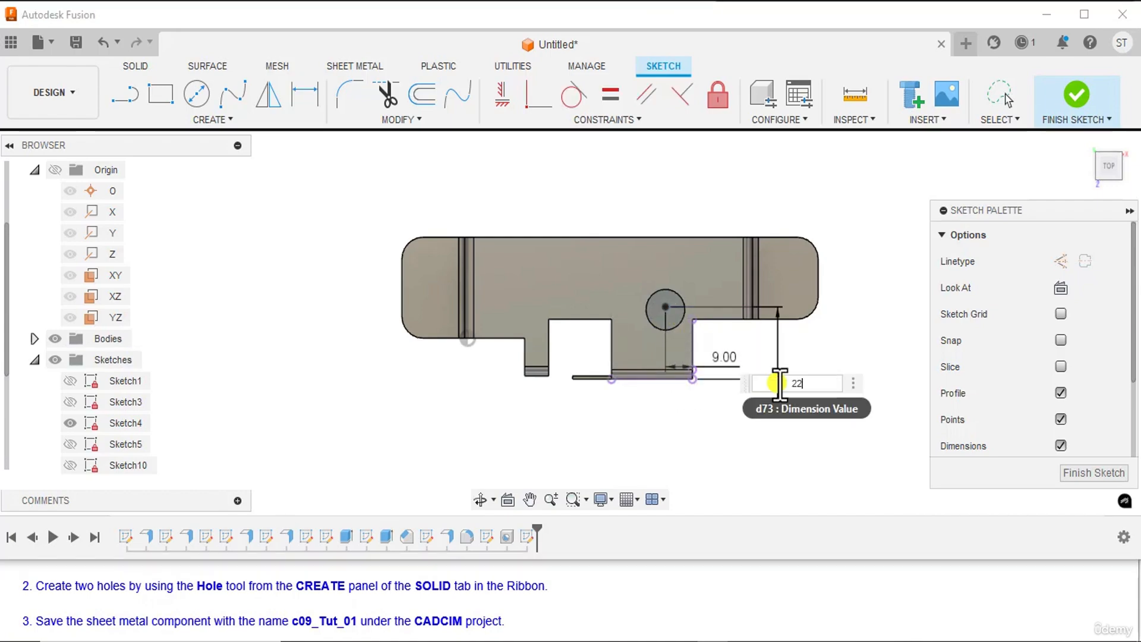
pyautogui.press('Return')
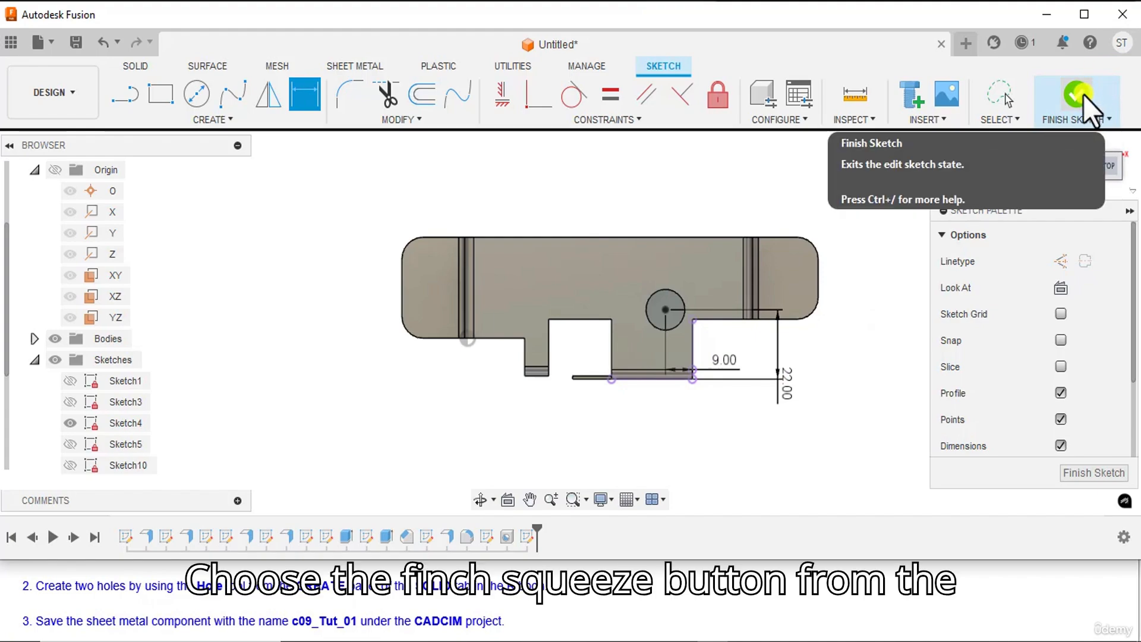
pyautogui.click(1082, 94)
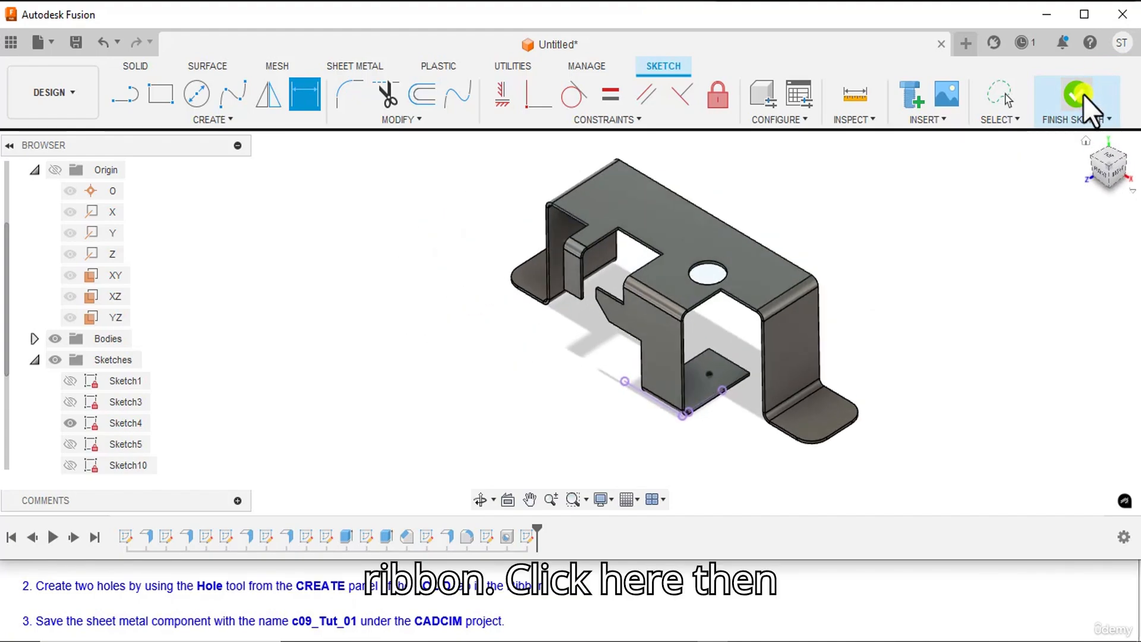
# Start a hole at the lower flange's sketch point with To extents and an 8 mm diameter
pyautogui.click(222, 116)
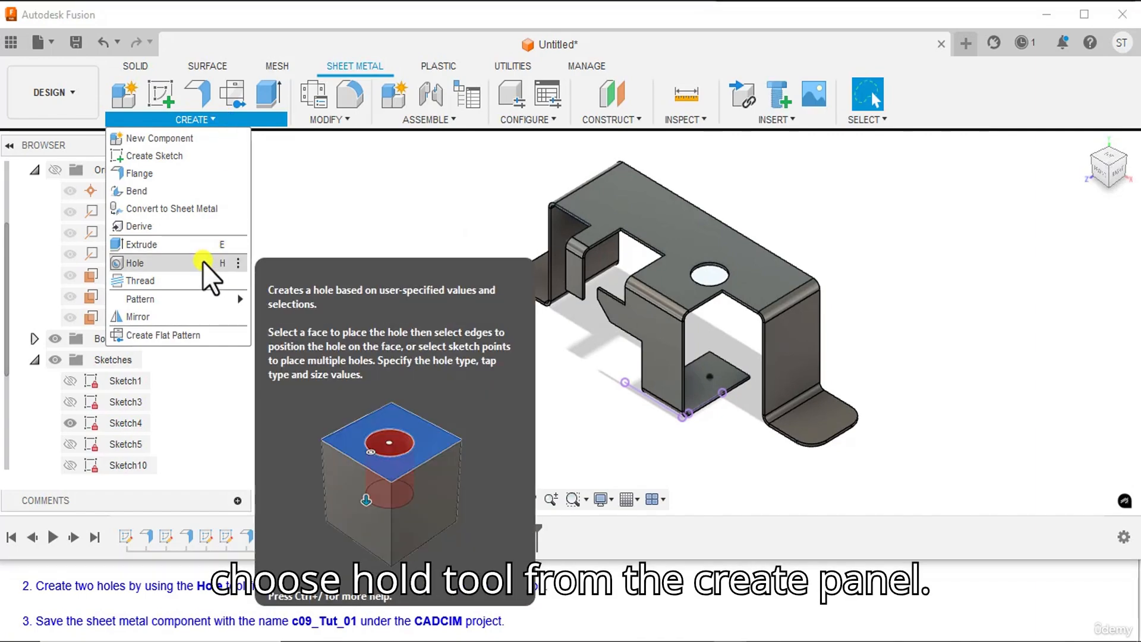
pyautogui.click(202, 263)
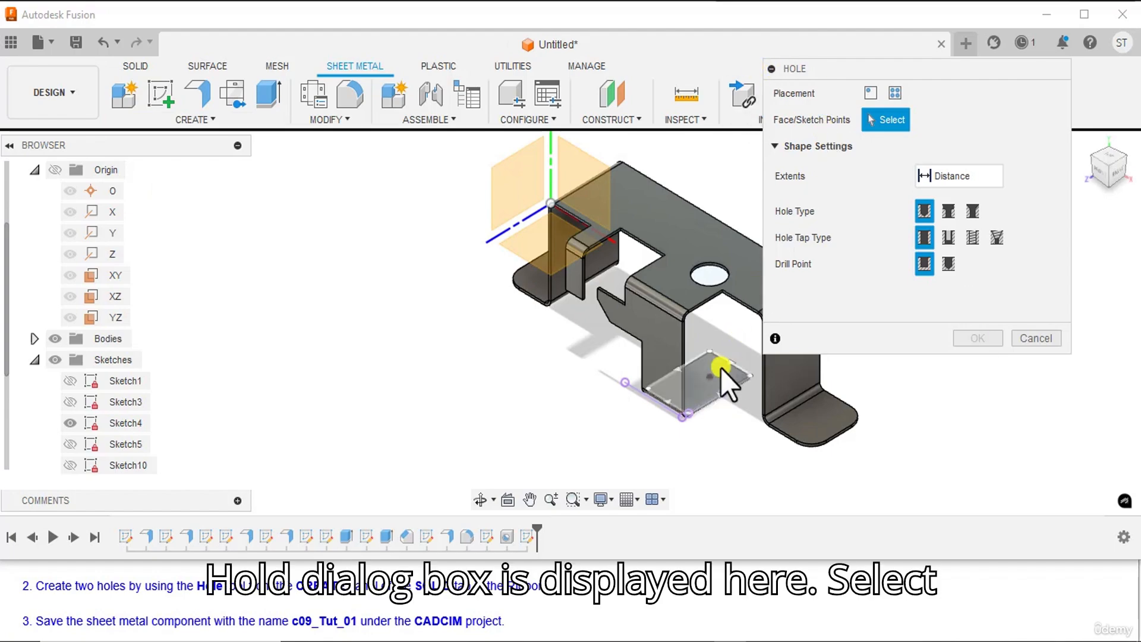
pyautogui.click(711, 380)
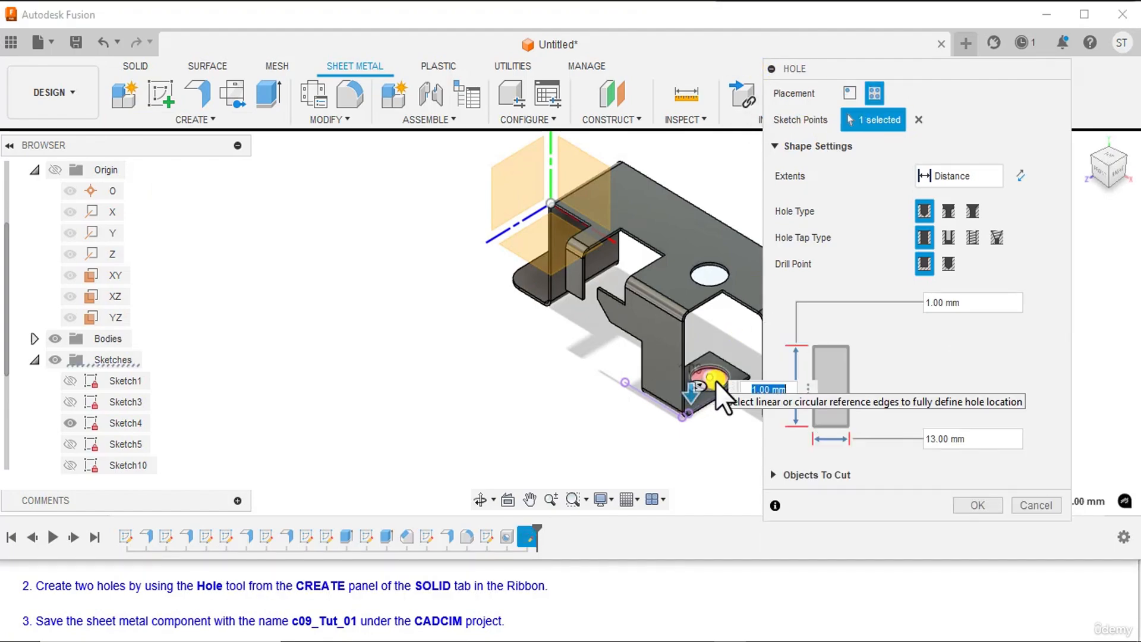
pyautogui.click(975, 172)
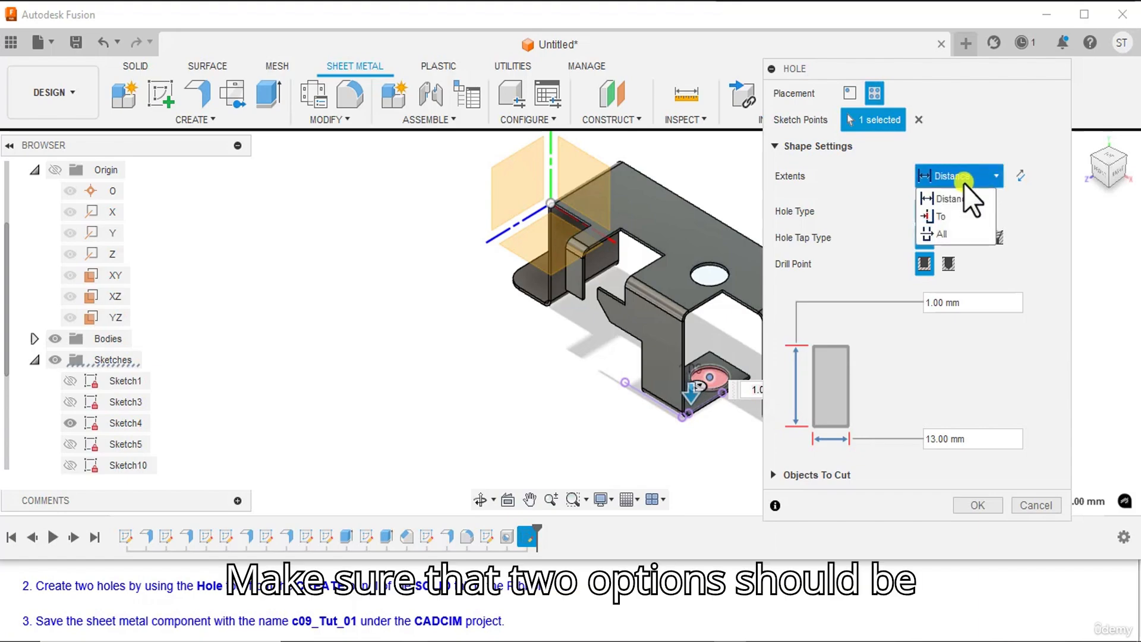
pyautogui.click(945, 218)
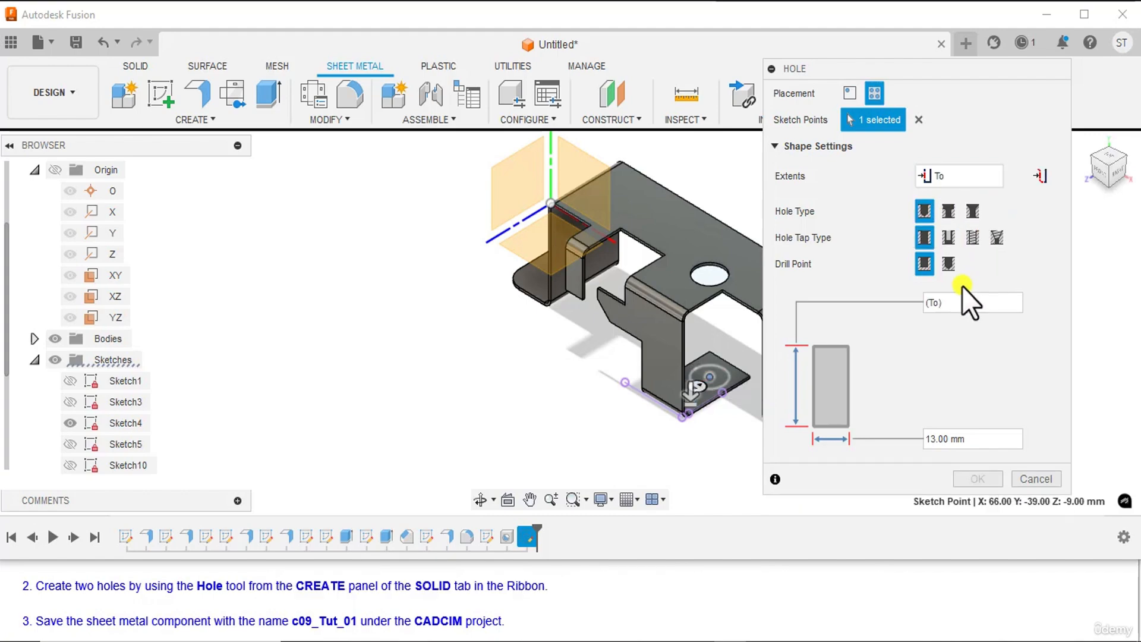
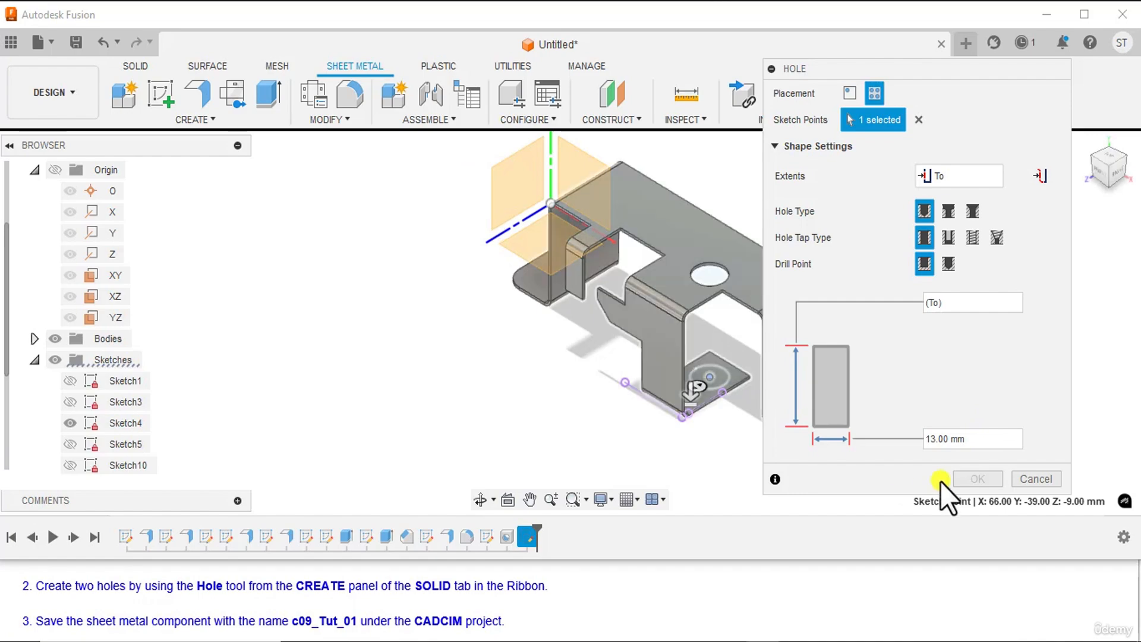
pyautogui.click(930, 445)
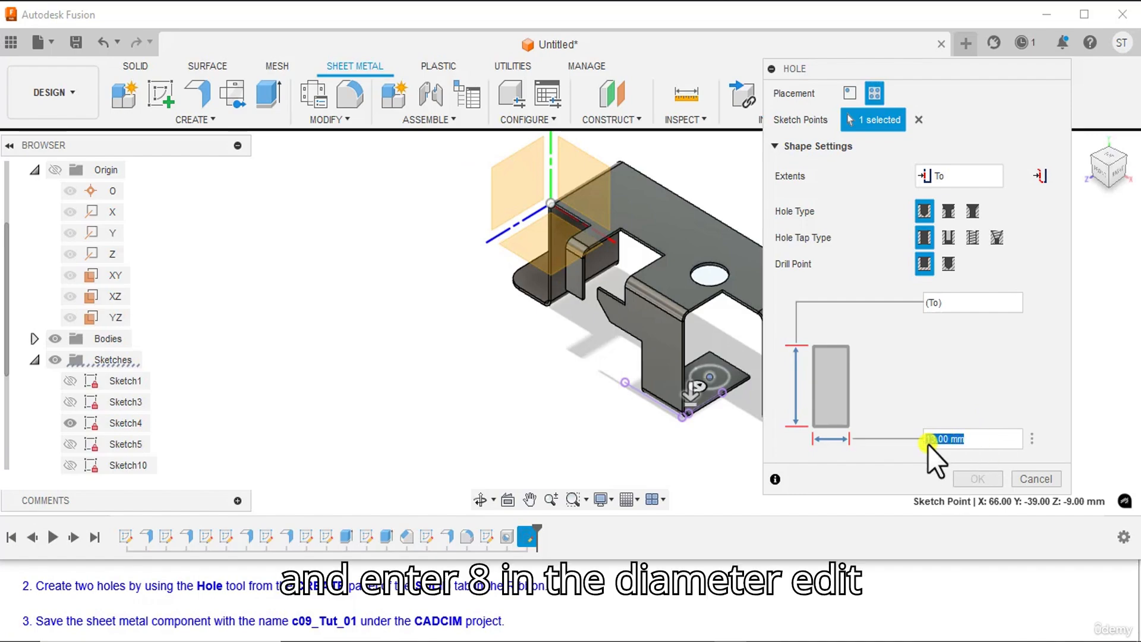
pyautogui.write('8')
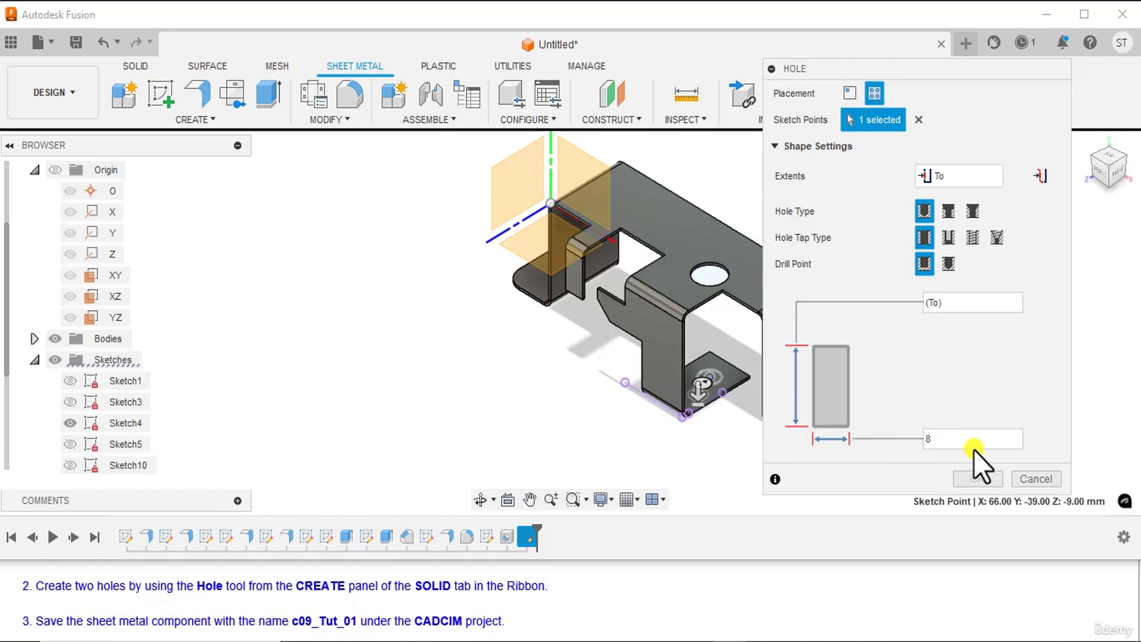
# Select the underside of the lower flange as the hole's end face, apply the hole and restore the home view
pyautogui.moveTo(1131, 157)
pyautogui.mouseDown()
pyautogui.moveTo(1106, 147)
pyautogui.moveTo(1102, 103)
pyautogui.mouseUp()
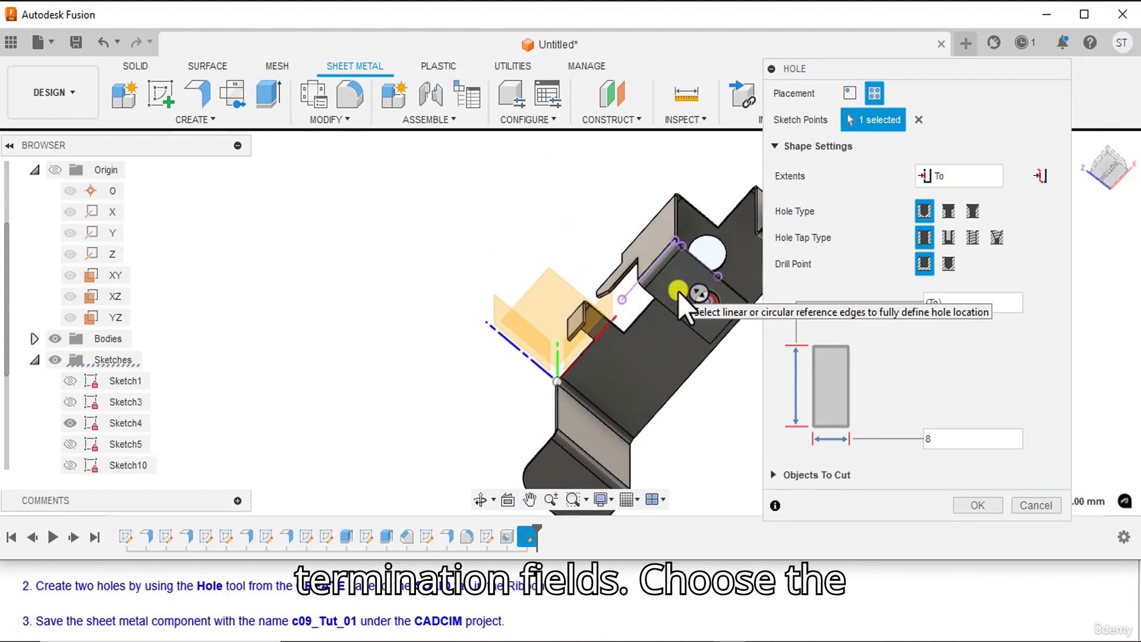
pyautogui.click(978, 505)
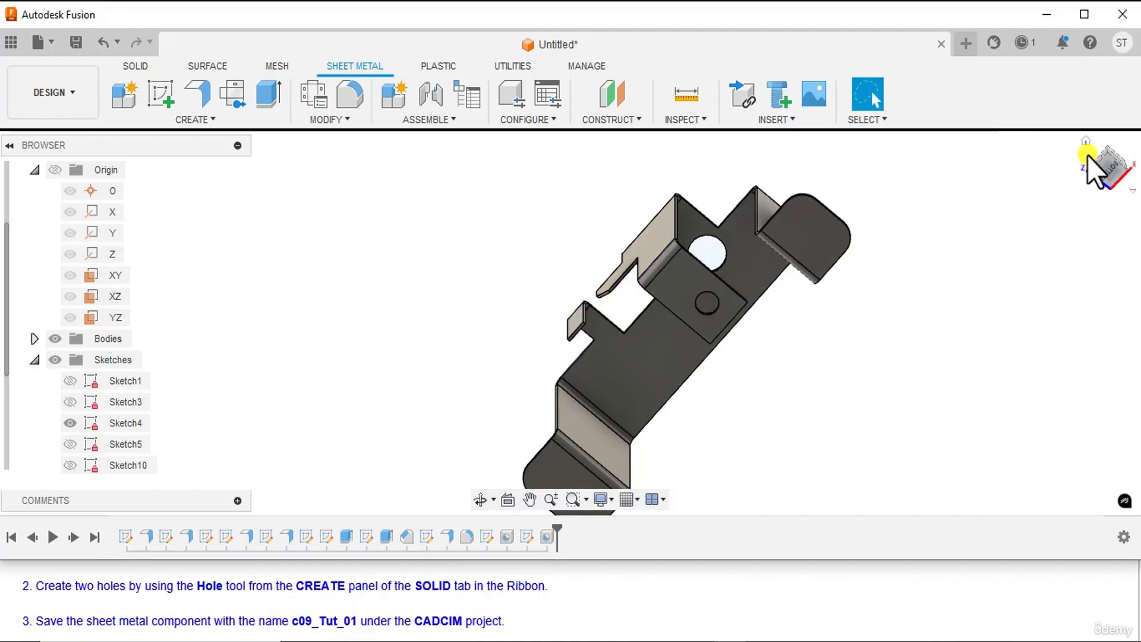
pyautogui.click(1086, 144)
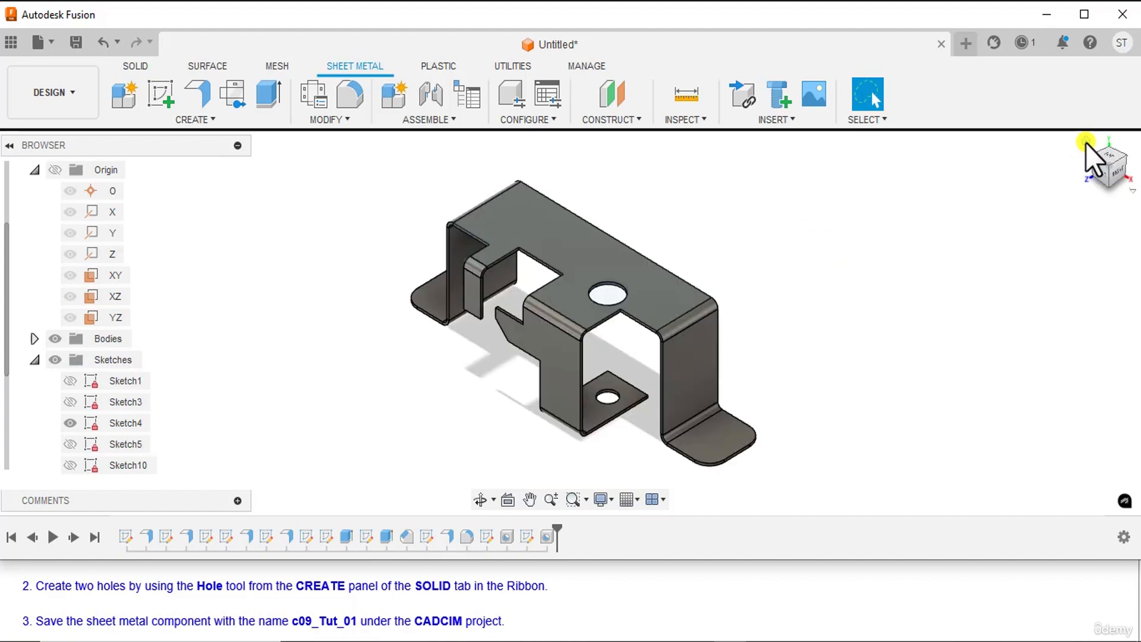
pyautogui.scroll(-1, 1070, 248)
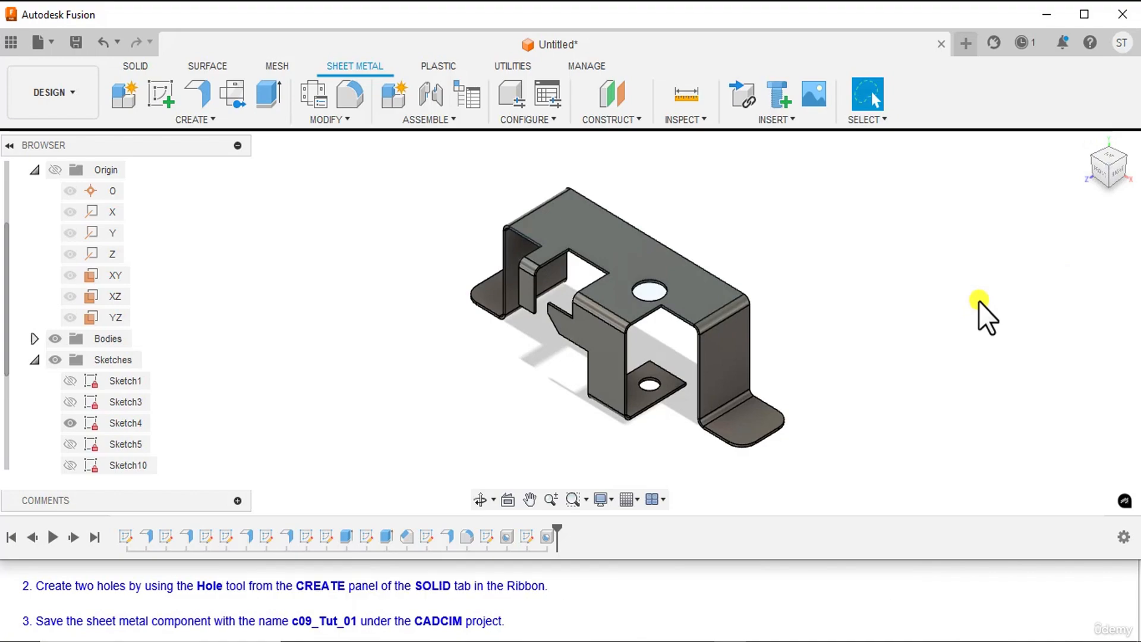
pyautogui.scroll(-1, 978, 301)
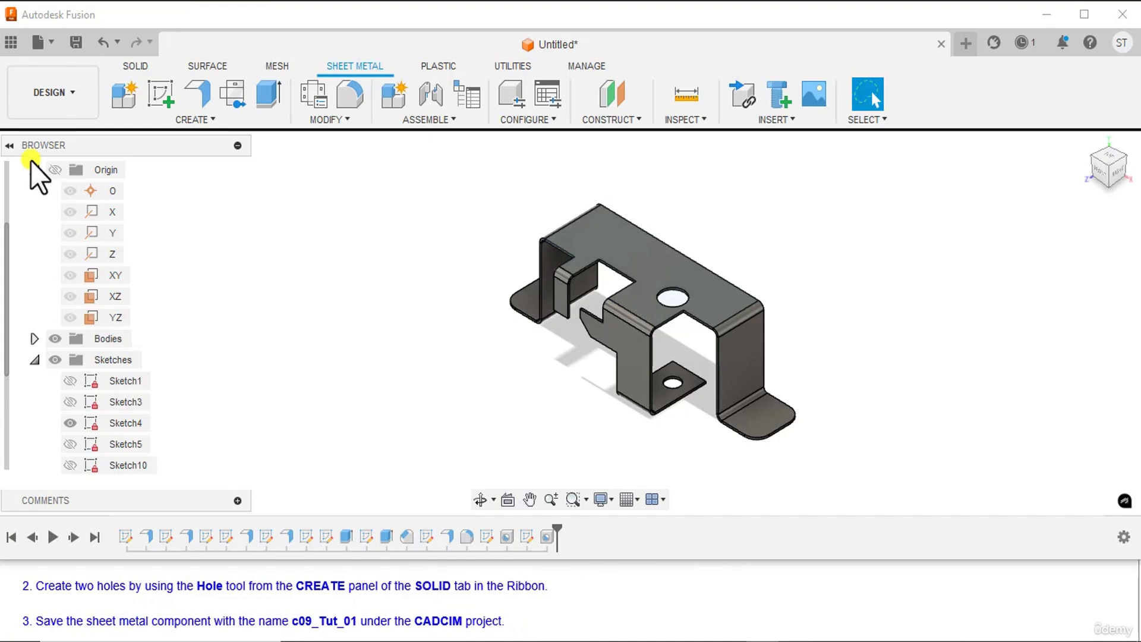
# Start saving the design and name it c09_Tut_01
pyautogui.click(53, 42)
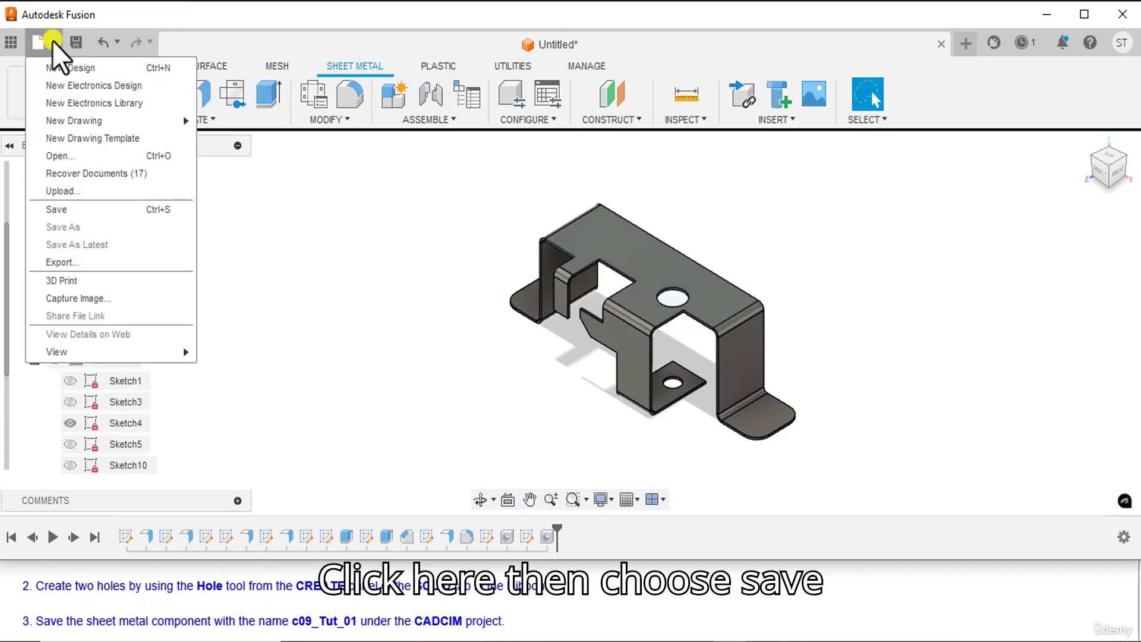
pyautogui.click(64, 207)
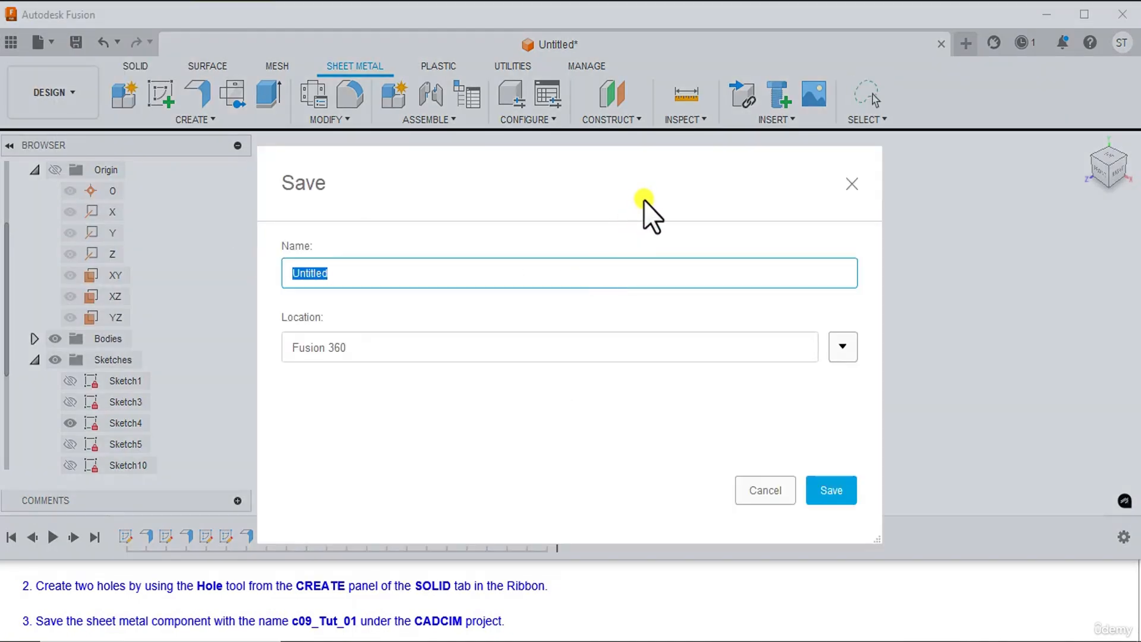
pyautogui.moveTo(686, 196); pyautogui.dragTo(826, 196)
pyautogui.write('c09')
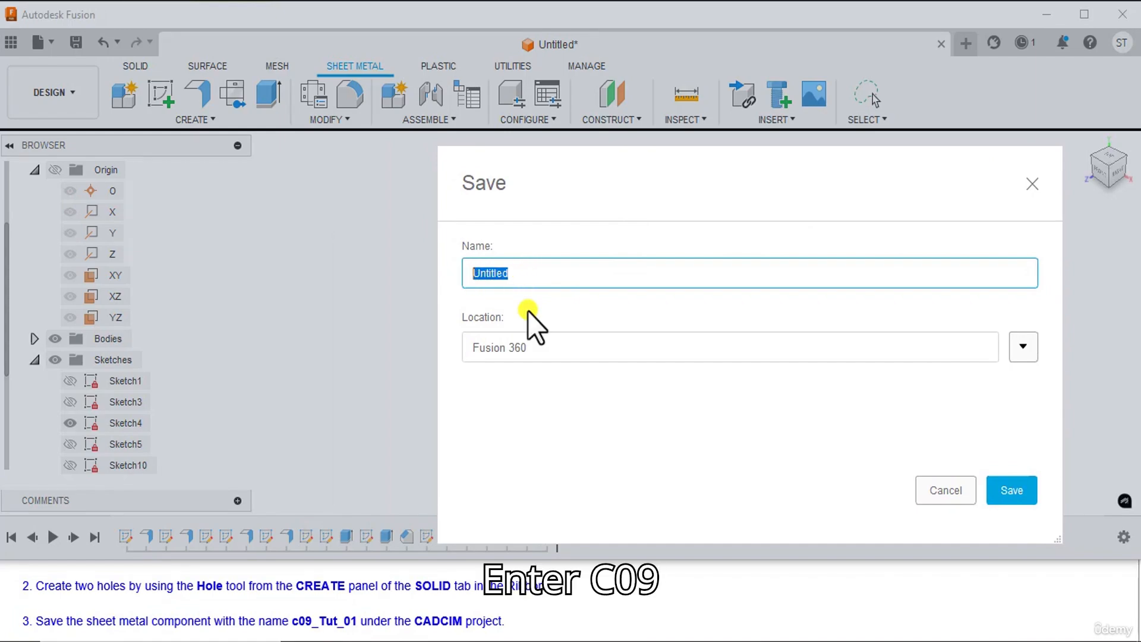
pyautogui.write('c09_T')
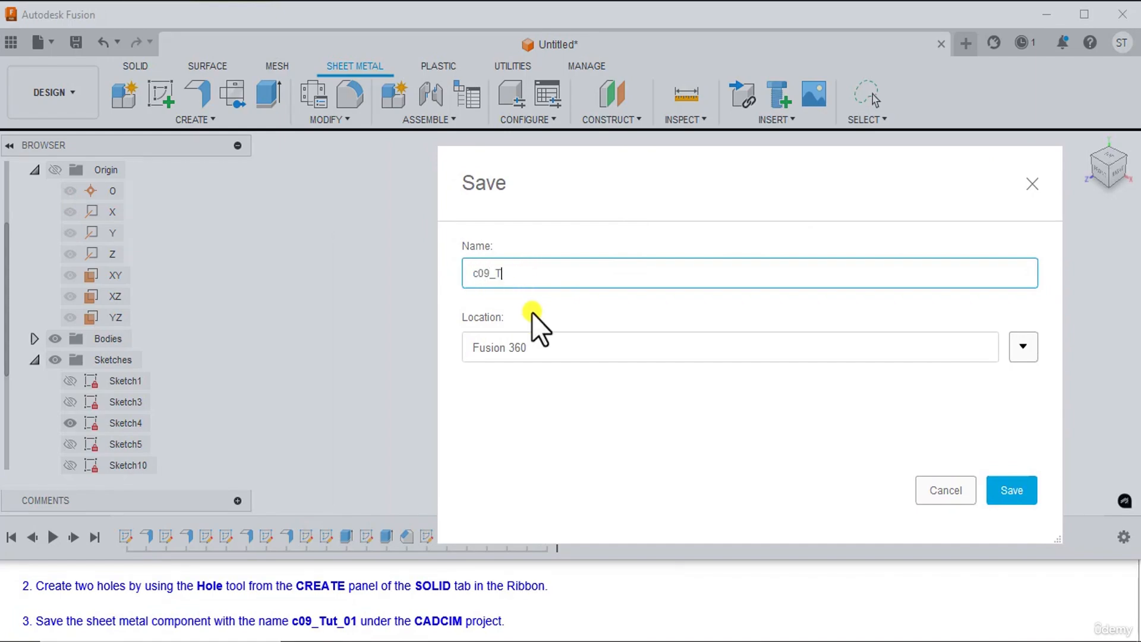
pyautogui.write('ut_01')
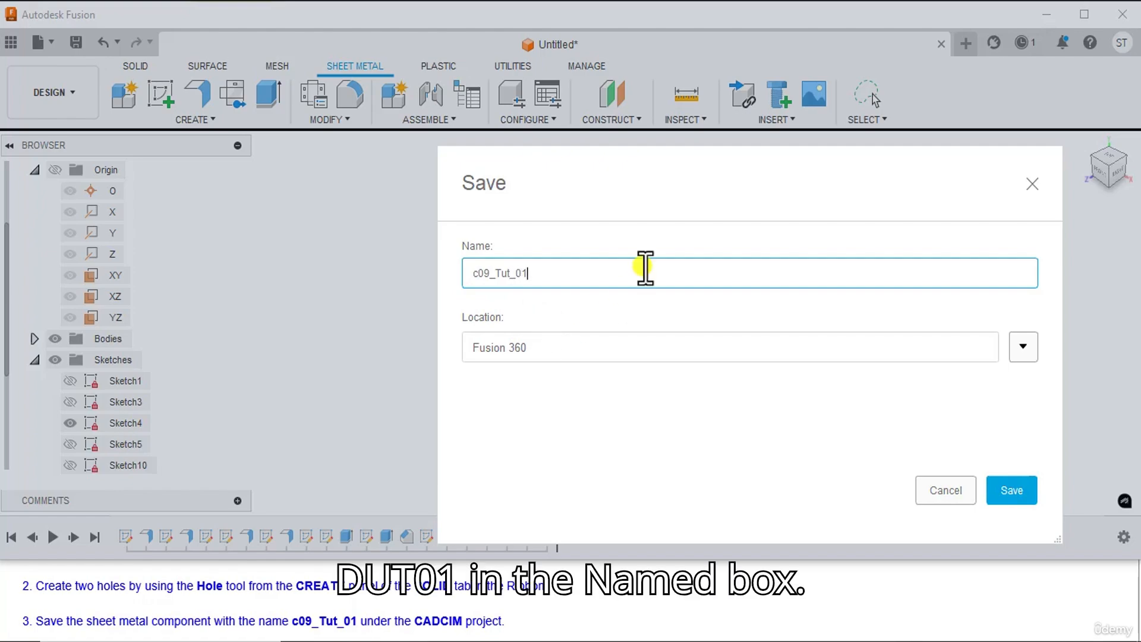
# Choose the CADCIM project as the location and save the design there
pyautogui.moveTo(686, 190); pyautogui.dragTo(670, 122)
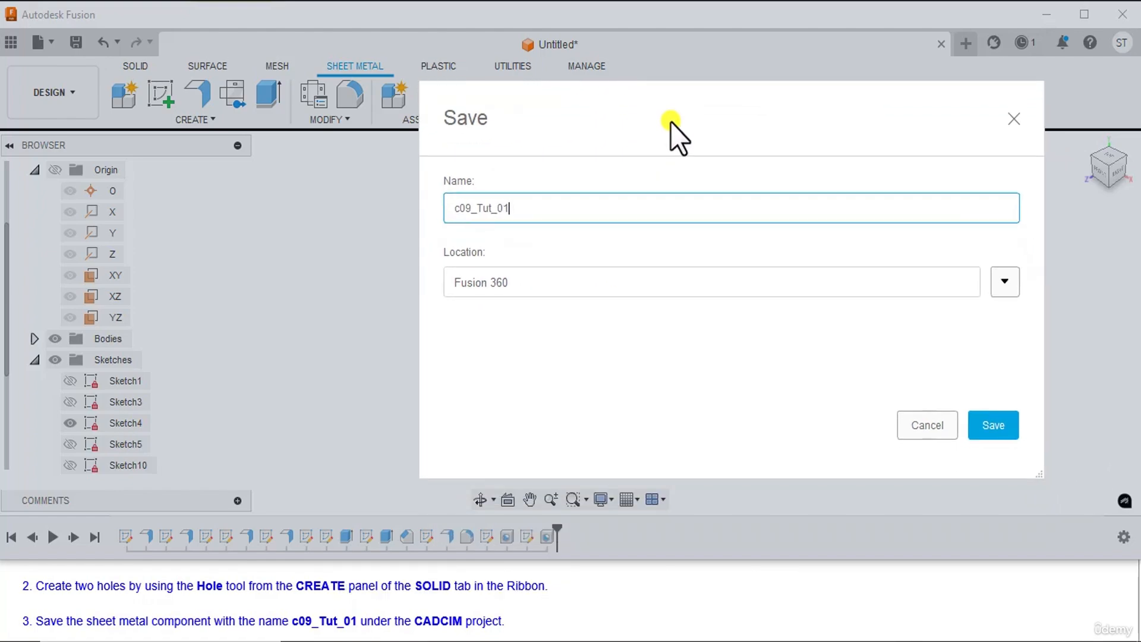
pyautogui.click(1006, 281)
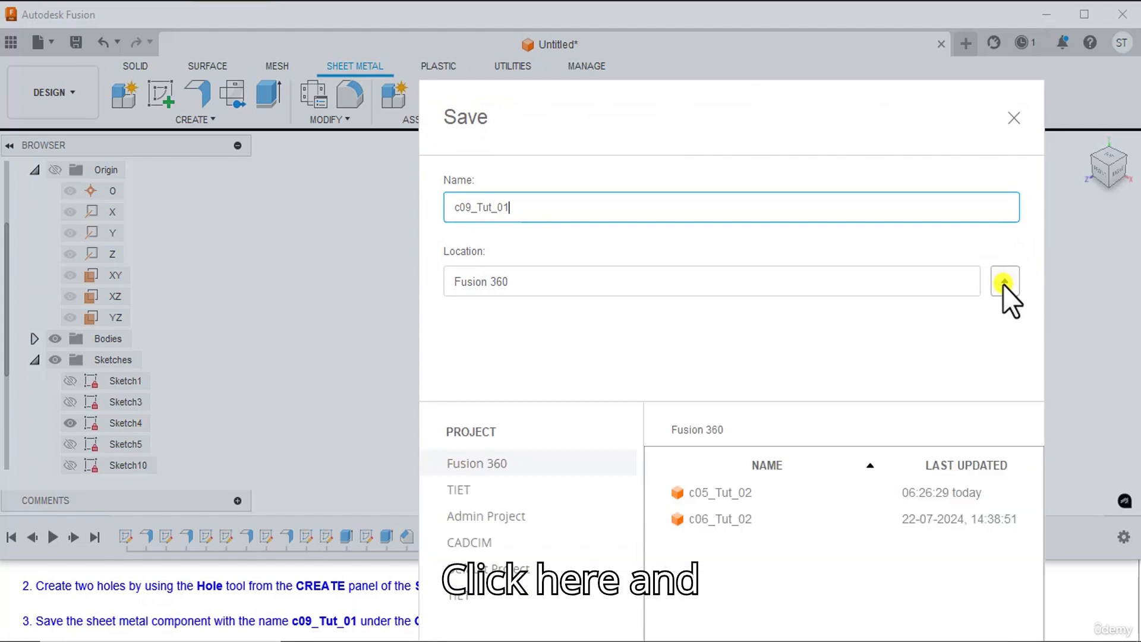
pyautogui.moveTo(761, 156); pyautogui.dragTo(800, 98)
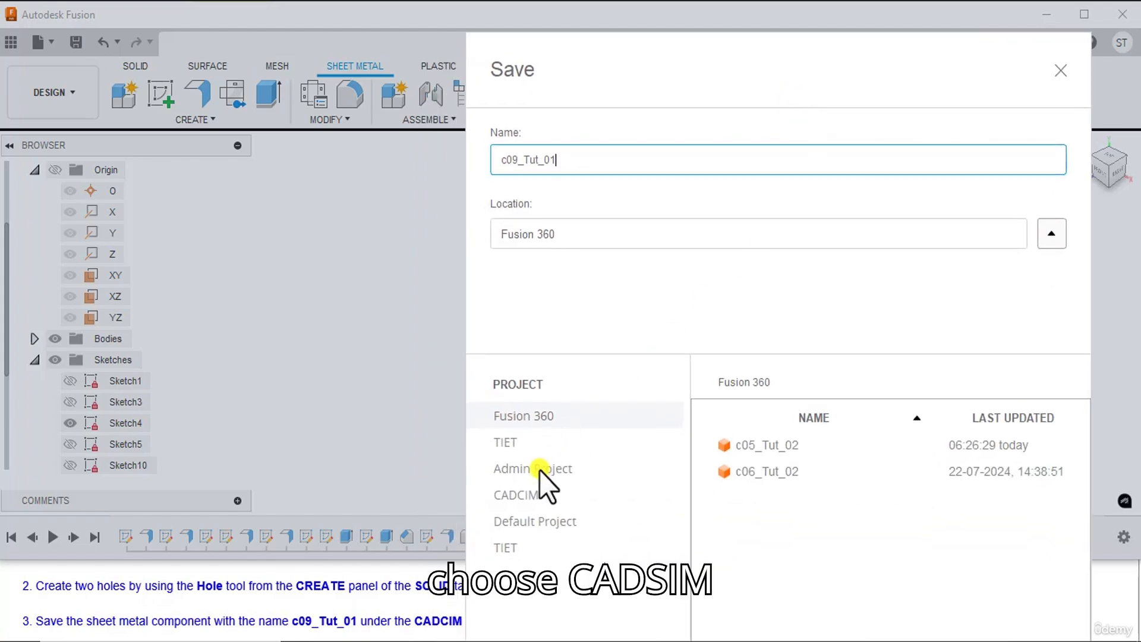
pyautogui.click(525, 496)
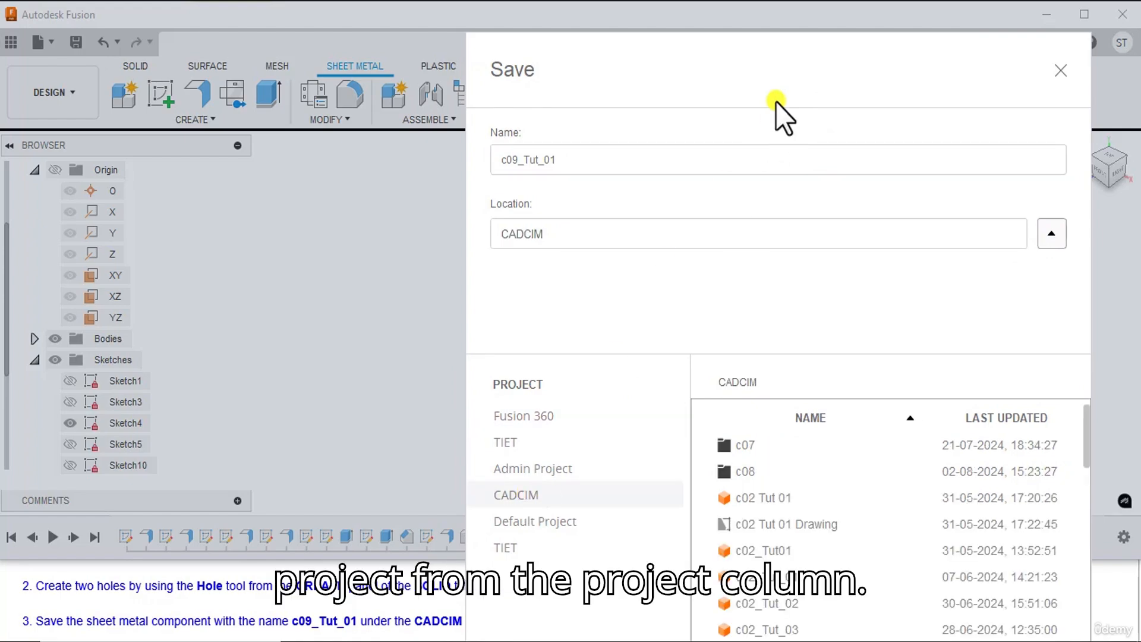
pyautogui.moveTo(775, 102); pyautogui.dragTo(676, 12)
pyautogui.click(942, 617)
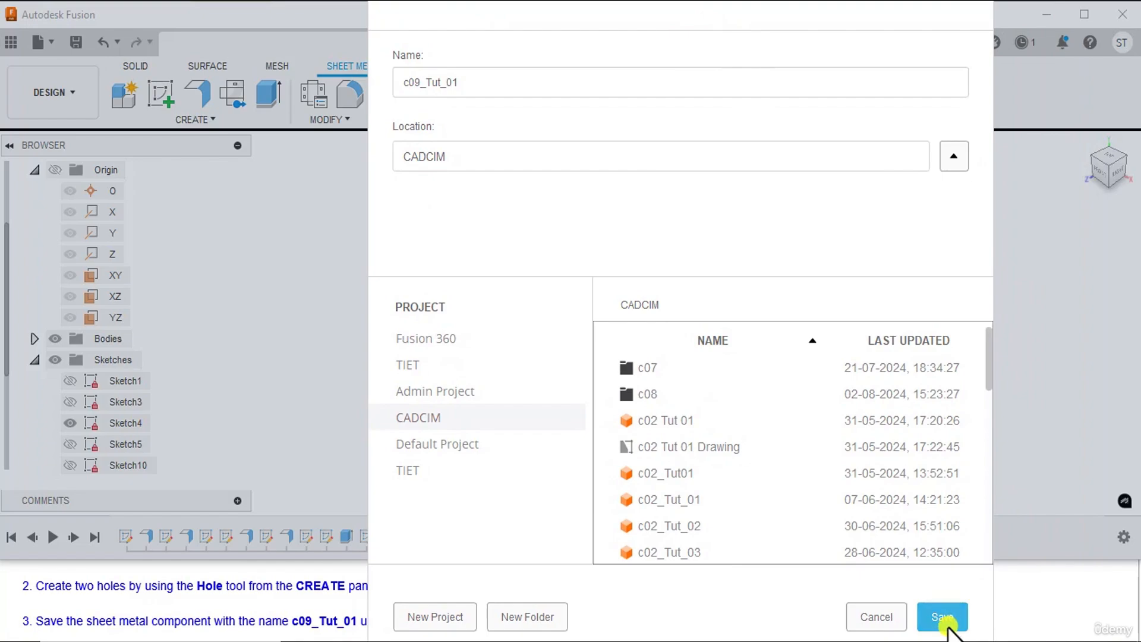